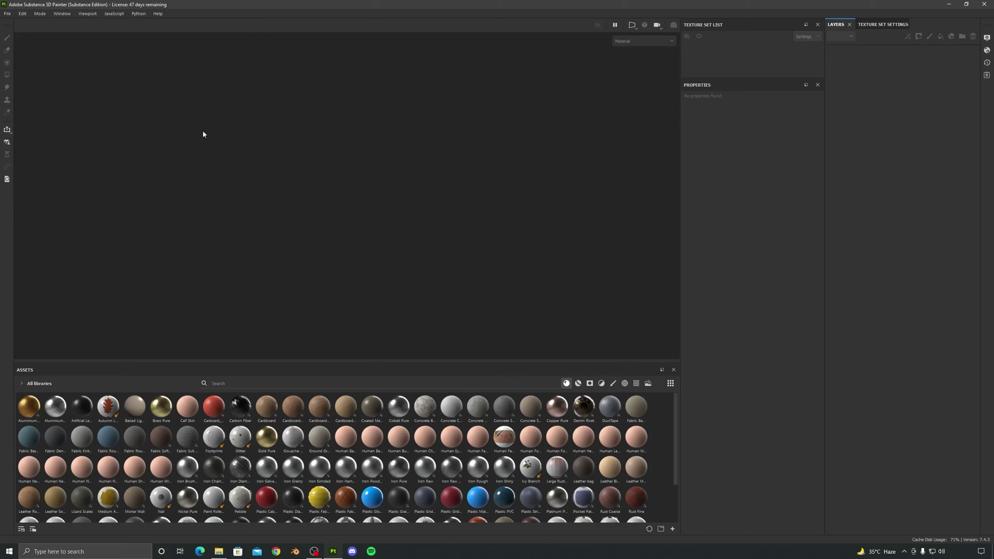
# Open the MeetMat sample project.
pyautogui.click(7, 13)
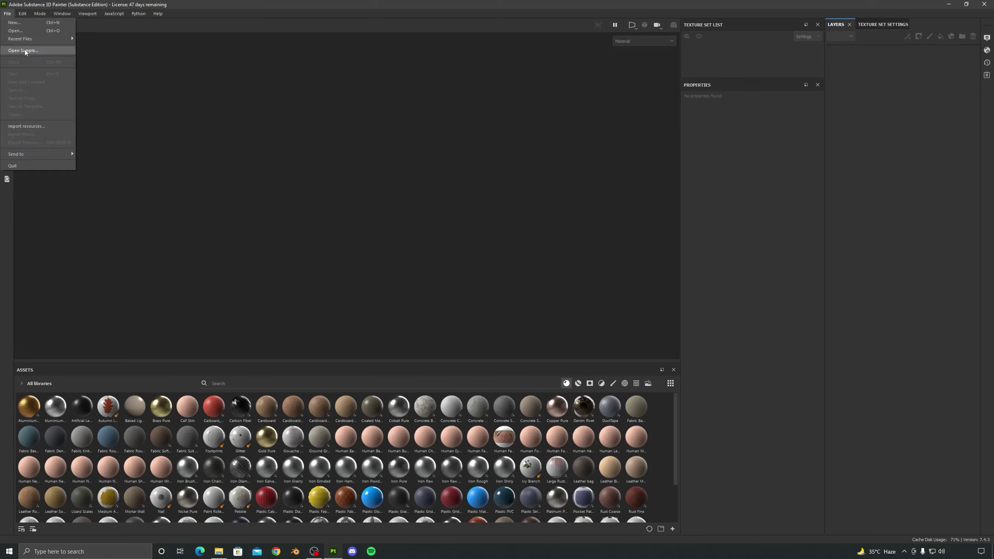
pyautogui.click(25, 49)
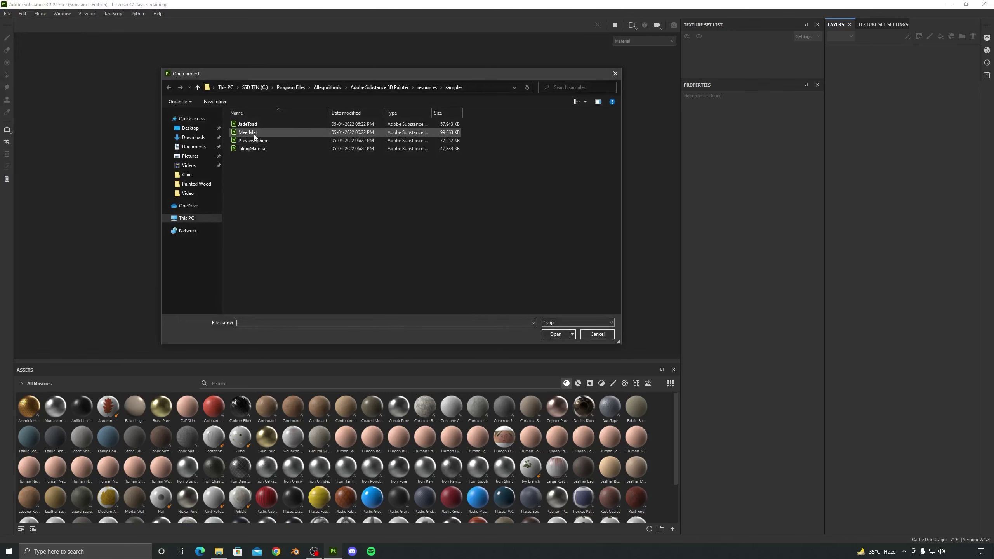
pyautogui.doubleClick(253, 134)
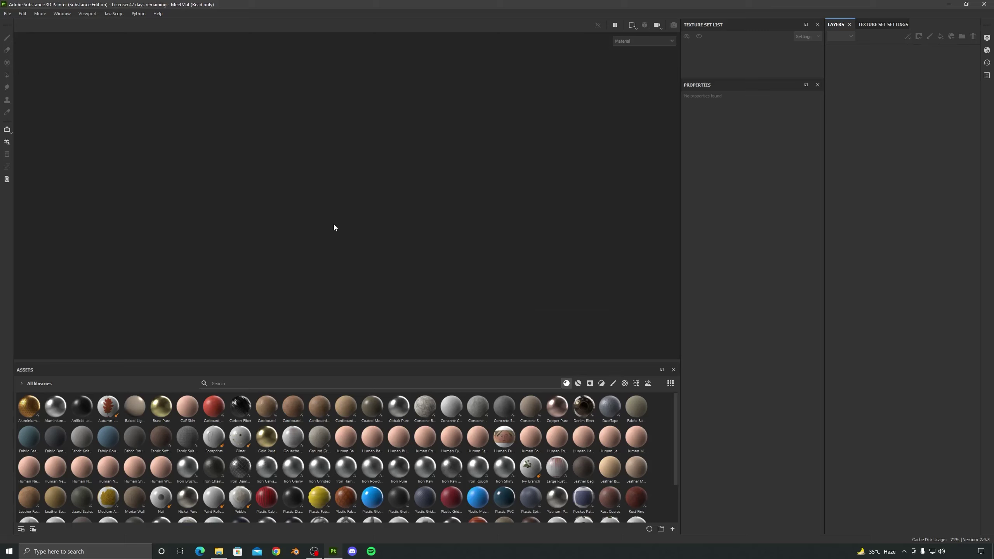
# Hide the 02_Body and 03_Base texture sets, and delete Layer 1 from the 01_Head texture set.
pyautogui.moveTo(331, 222)
pyautogui.keyDown('alt'); pyautogui.mouseDown()
pyautogui.moveTo(366, 219)
pyautogui.moveTo(362, 196)
pyautogui.moveTo(404, 169)
pyautogui.moveTo(374, 184)
pyautogui.mouseUp(); pyautogui.keyUp('alt')
pyautogui.keyDown('alt'); pyautogui.moveTo(374, 184); pyautogui.dragTo(331, 189, button='middle'); pyautogui.keyUp('alt')
pyautogui.keyDown('alt'); pyautogui.moveTo(397, 197); pyautogui.dragTo(349, 168); pyautogui.keyUp('alt')
pyautogui.keyDown('alt'); pyautogui.moveTo(349, 169); pyautogui.dragTo(380, 153, button='middle'); pyautogui.keyUp('alt')
pyautogui.scroll(1, 370, 180)
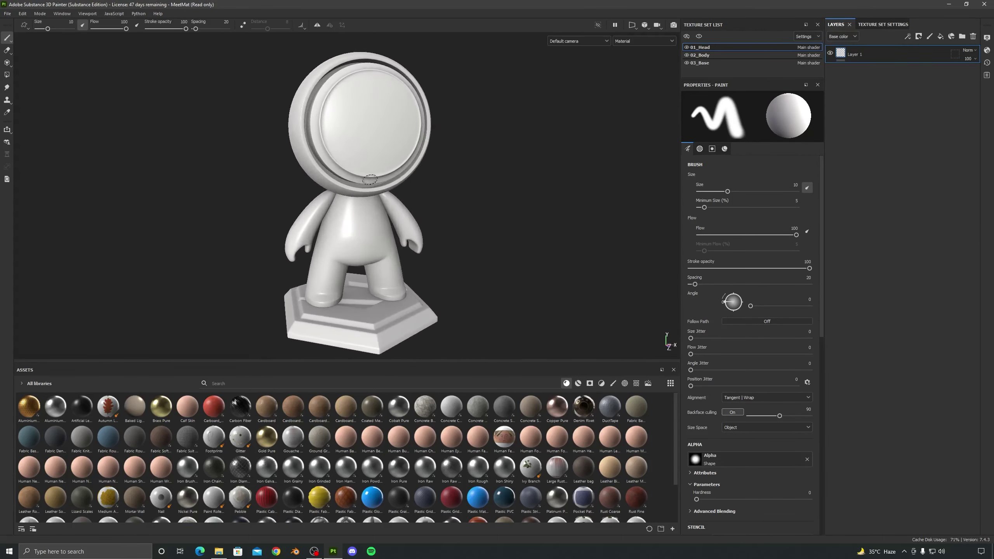
pyautogui.moveTo(369, 179)
pyautogui.keyDown('alt'); pyautogui.mouseDown()
pyautogui.moveTo(401, 200)
pyautogui.moveTo(356, 205)
pyautogui.moveTo(370, 199)
pyautogui.mouseUp(); pyautogui.keyUp('alt')
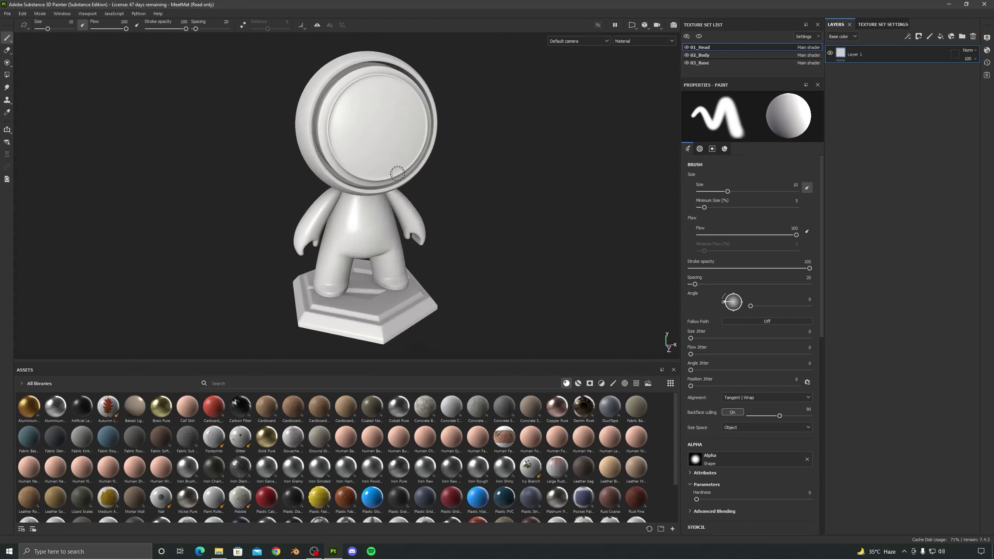
pyautogui.click(687, 55)
pyautogui.click(687, 63)
pyautogui.keyDown('alt'); pyautogui.moveTo(293, 191); pyautogui.dragTo(337, 171); pyautogui.keyUp('alt')
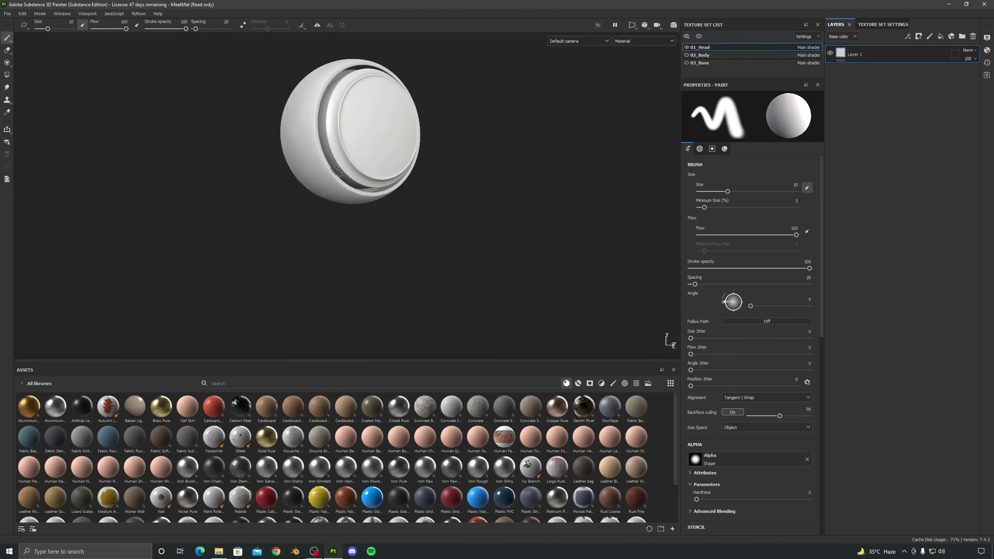
pyautogui.press('f')
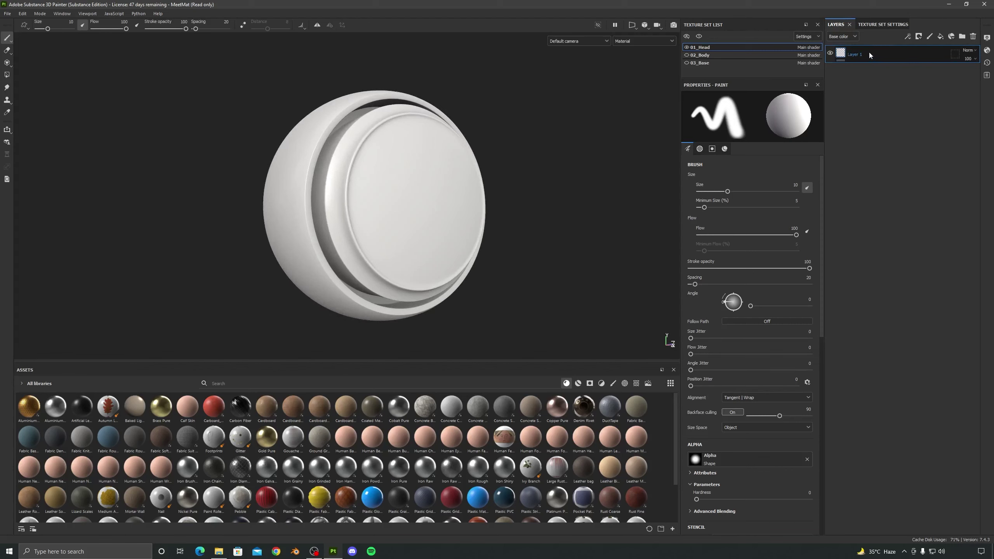
pyautogui.press('Delete')
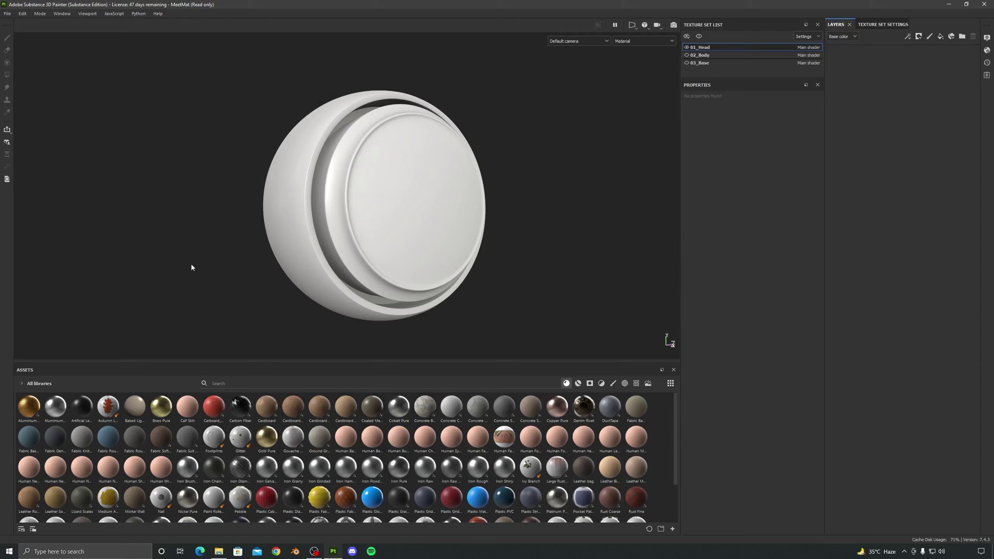
# Hide the Assets view and restore it.
pyautogui.click(61, 13)
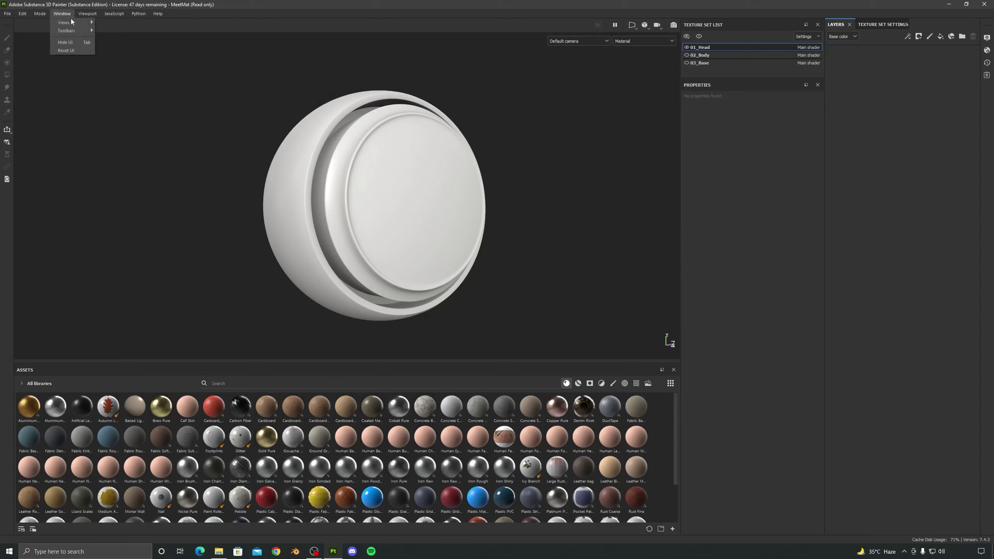
pyautogui.moveTo(76, 22)
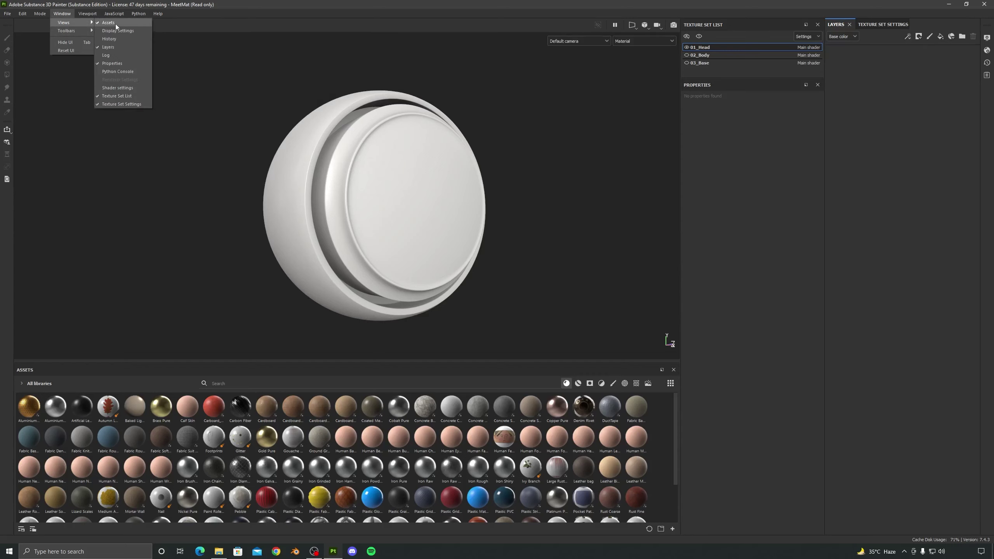
pyautogui.click(112, 23)
pyautogui.click(59, 14)
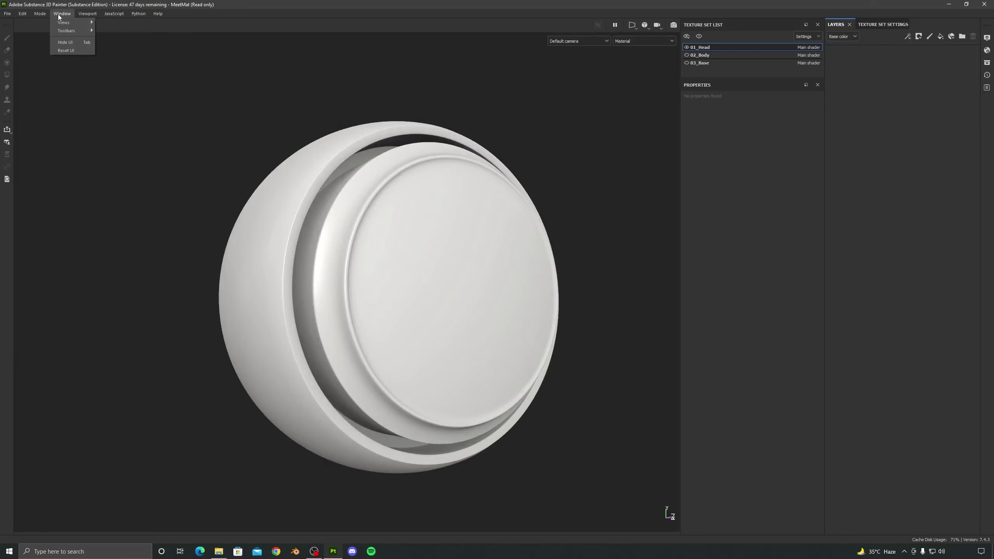
pyautogui.moveTo(63, 22)
pyautogui.click(116, 24)
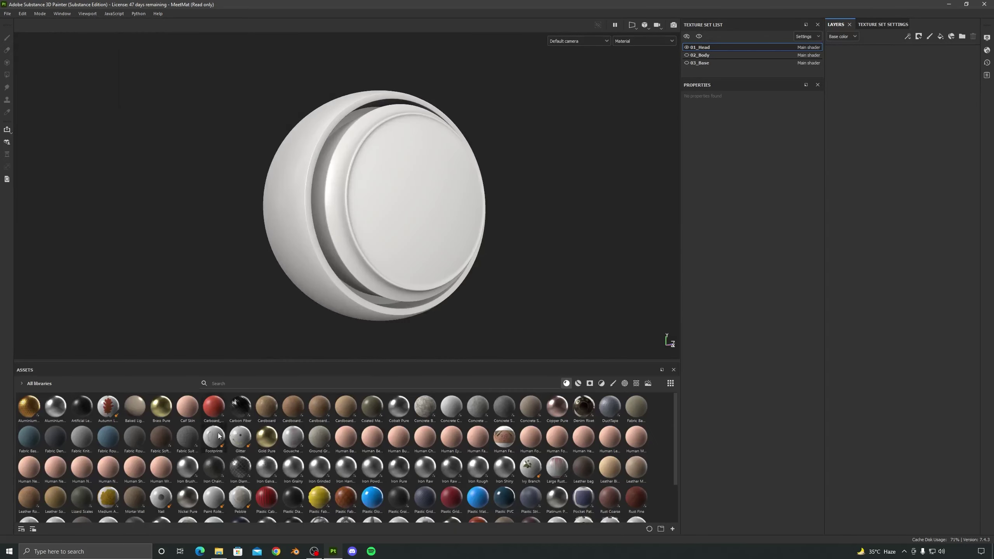
# Search the assets for "wood" and add the Wood American Cherry material to the head's layer stack.
pyautogui.click(236, 384)
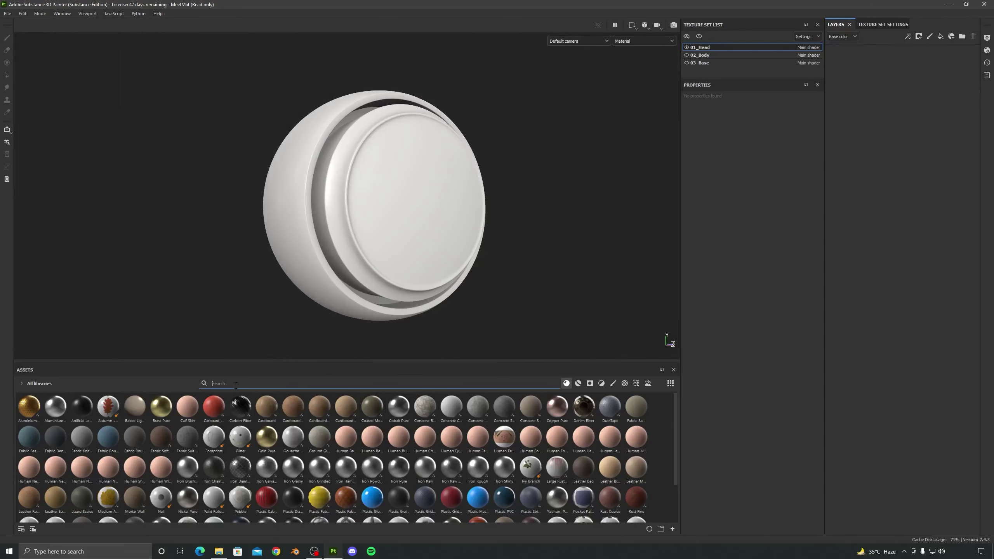
pyautogui.write('wood')
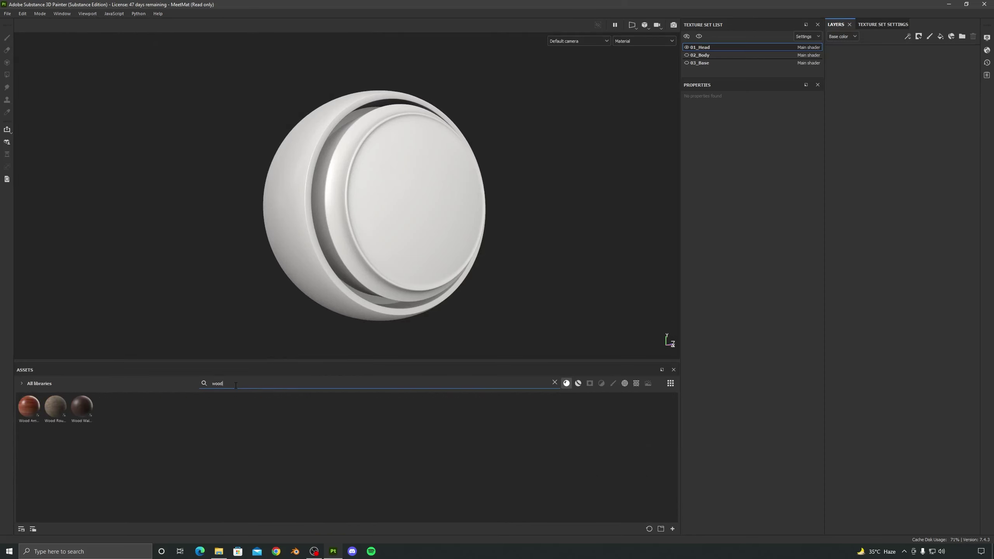
pyautogui.moveTo(31, 416)
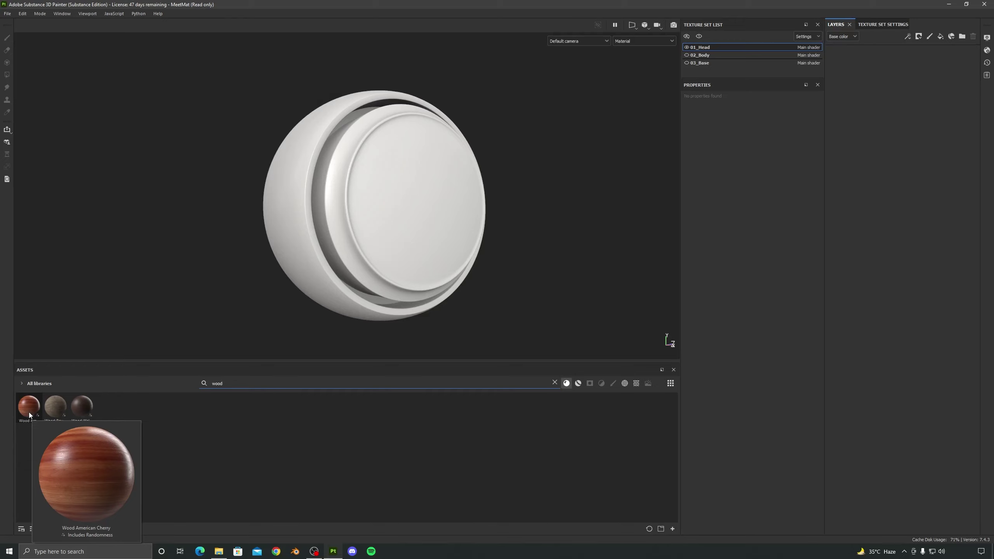
pyautogui.moveTo(30, 414); pyautogui.dragTo(876, 154)
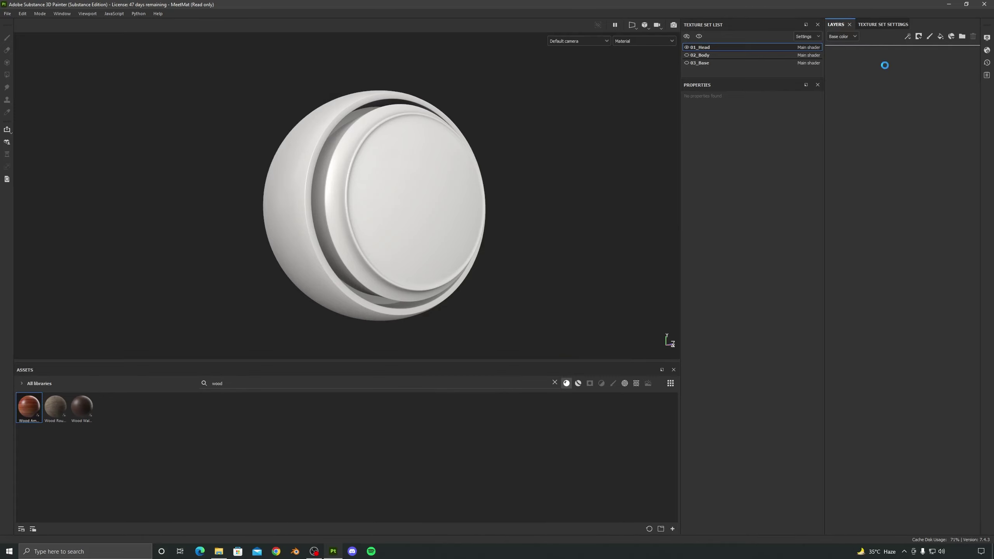
pyautogui.moveTo(886, 65); pyautogui.dragTo(885, 66)
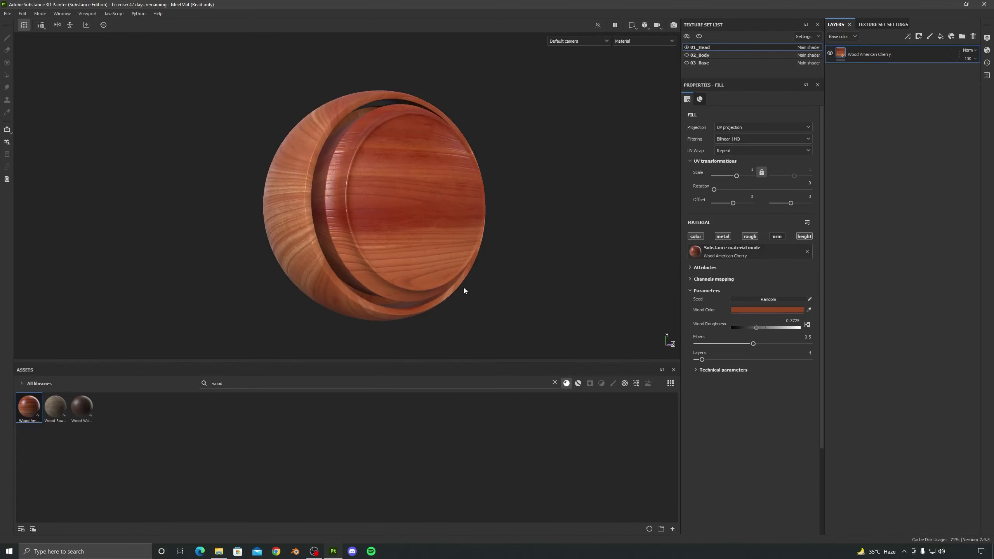
# Set the Wood American Cherry layer's Wood Roughness to 0 and examine the glossy surface.
pyautogui.keyDown('alt'); pyautogui.moveTo(382, 190); pyautogui.dragTo(343, 225); pyautogui.keyUp('alt')
pyautogui.keyDown('alt'); pyautogui.moveTo(417, 212); pyautogui.dragTo(401, 218); pyautogui.keyUp('alt')
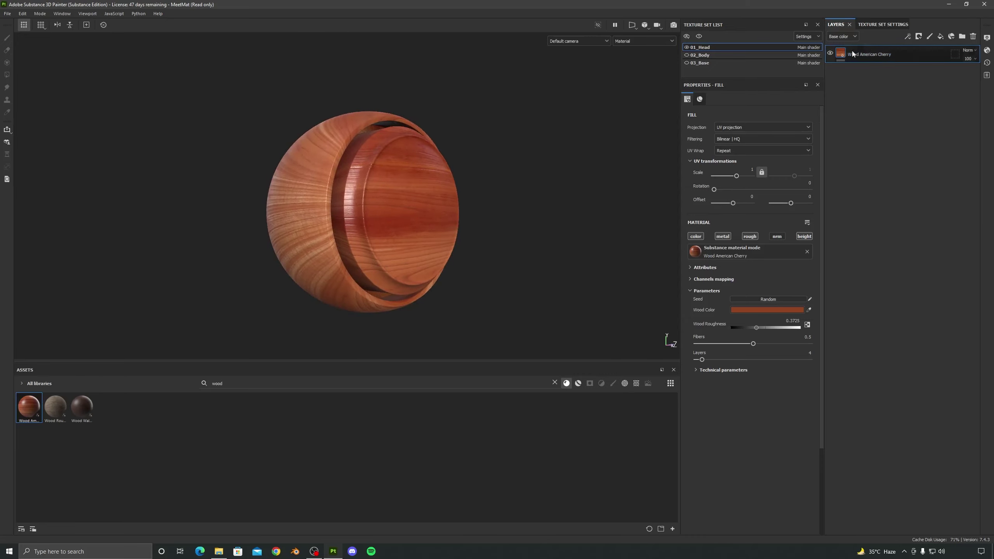
pyautogui.scroll(3, 421, 222)
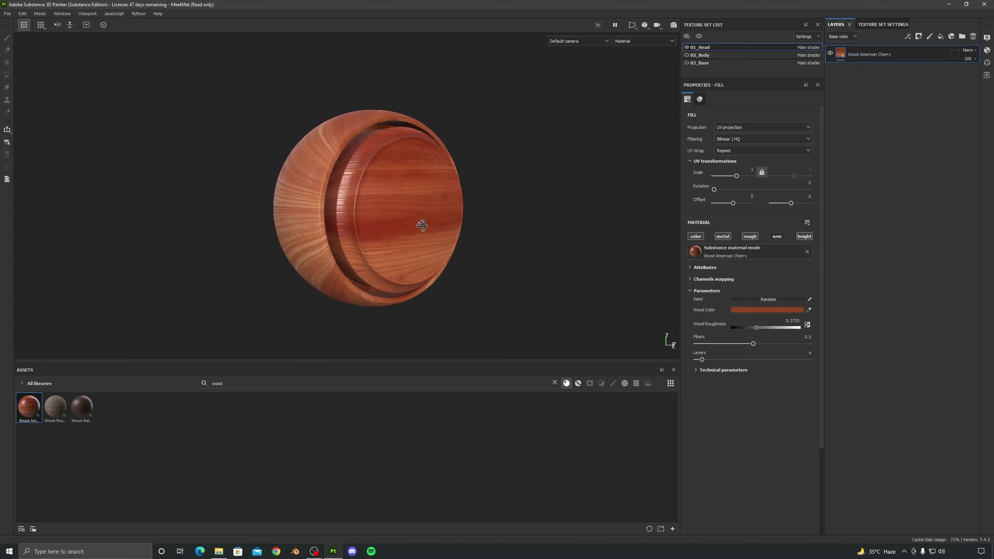
pyautogui.keyDown('alt'); pyautogui.moveTo(390, 259); pyautogui.dragTo(426, 224); pyautogui.keyUp('alt')
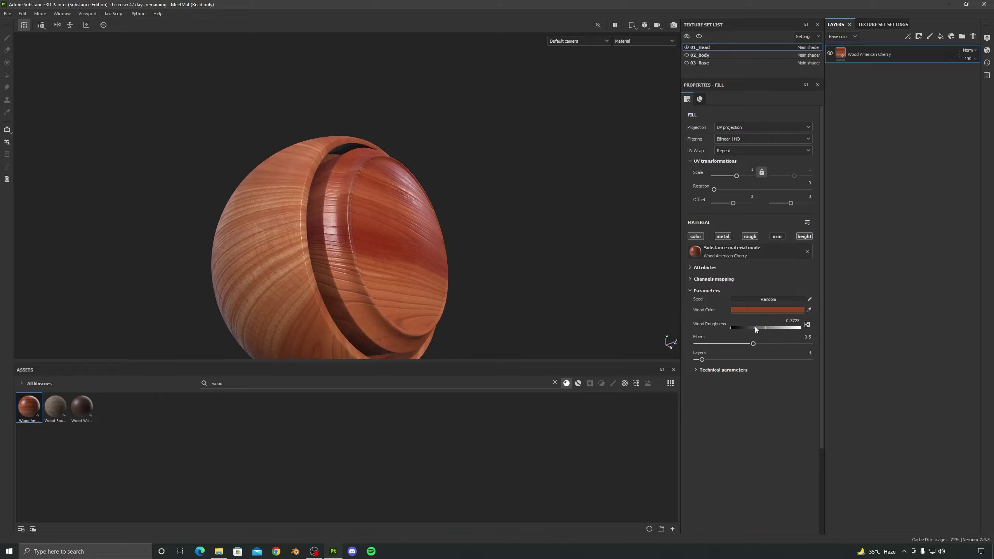
pyautogui.moveTo(755, 326); pyautogui.dragTo(702, 326)
pyautogui.keyDown('alt'); pyautogui.moveTo(373, 238); pyautogui.dragTo(377, 282); pyautogui.keyUp('alt')
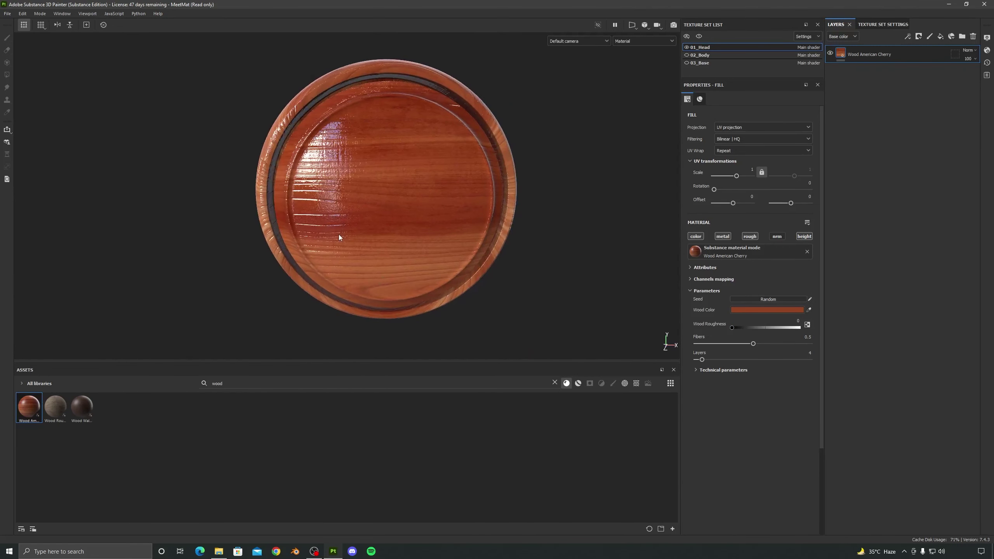
pyautogui.keyDown('alt'); pyautogui.moveTo(339, 236); pyautogui.dragTo(418, 224); pyautogui.keyUp('alt')
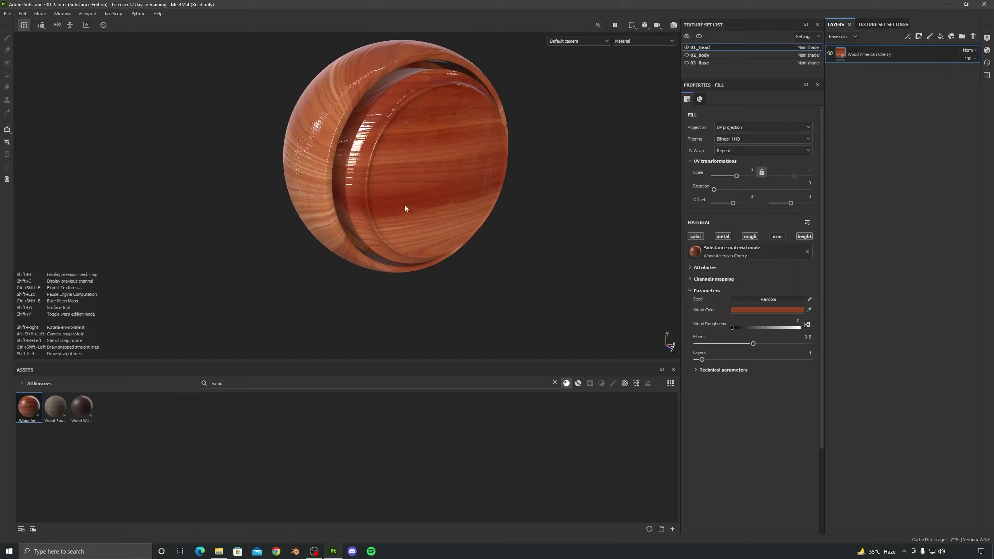
# Rotate the environment lighting to examine the reflections on the glossy wooden head.
pyautogui.keyDown('shift'); pyautogui.moveTo(406, 206); pyautogui.dragTo(483, 216, button='right'); pyautogui.keyUp('shift')
pyautogui.keyDown('alt'); pyautogui.moveTo(407, 254); pyautogui.dragTo(387, 264); pyautogui.keyUp('alt')
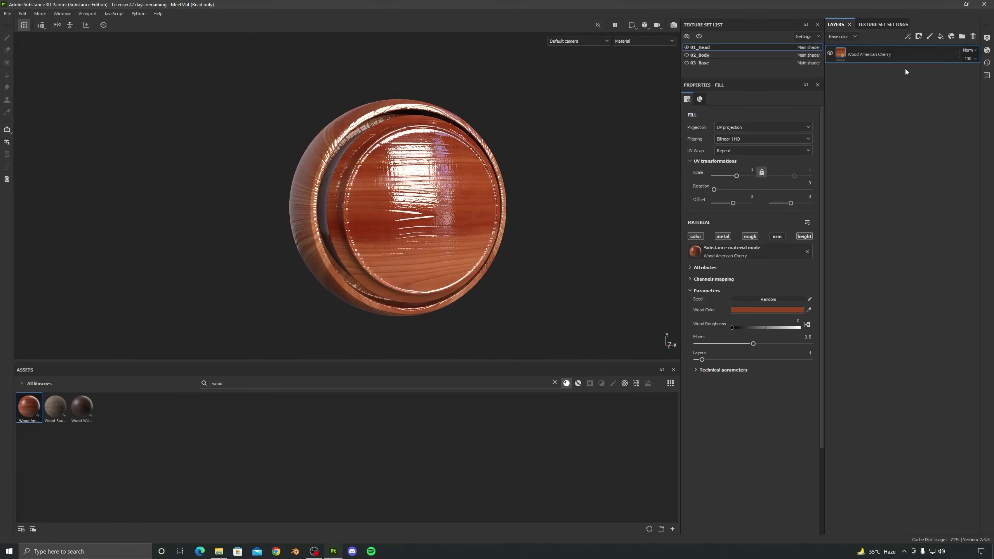
pyautogui.keyDown('alt'); pyautogui.moveTo(449, 233); pyautogui.dragTo(586, 209); pyautogui.keyUp('alt')
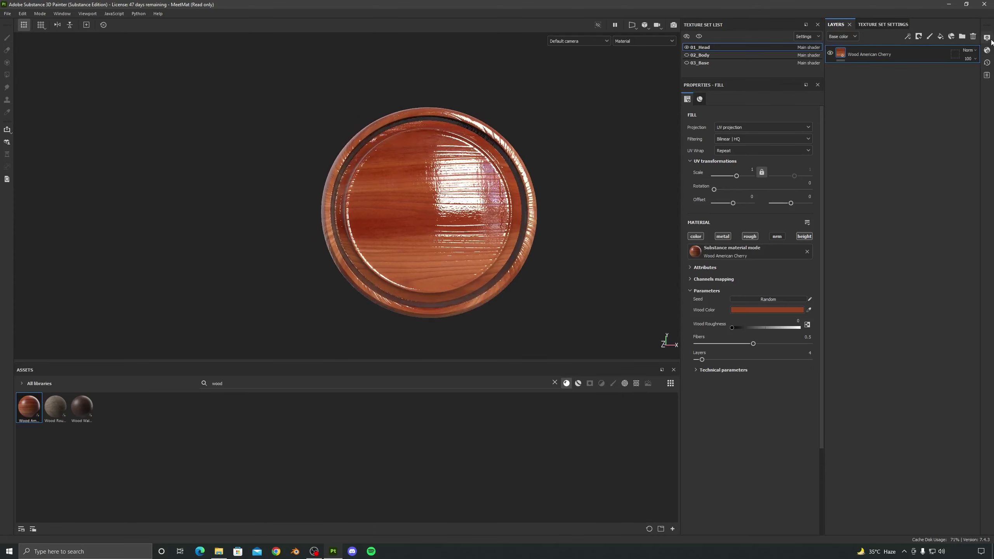
# Try the Atelier and Autumn Forest environment maps, and switch back to Studio Tomoco.
pyautogui.click(987, 38)
pyautogui.click(916, 107)
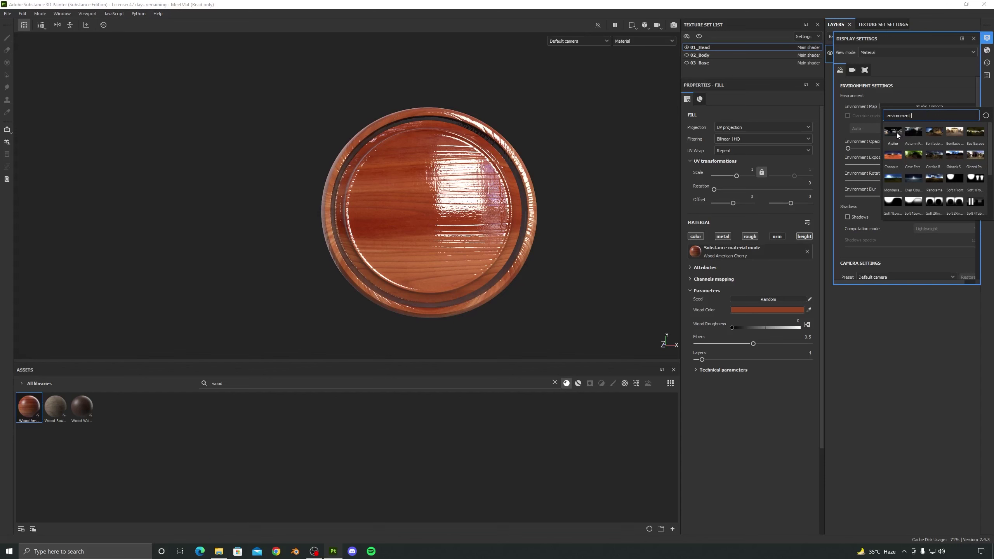
pyautogui.click(897, 132)
pyautogui.click(915, 107)
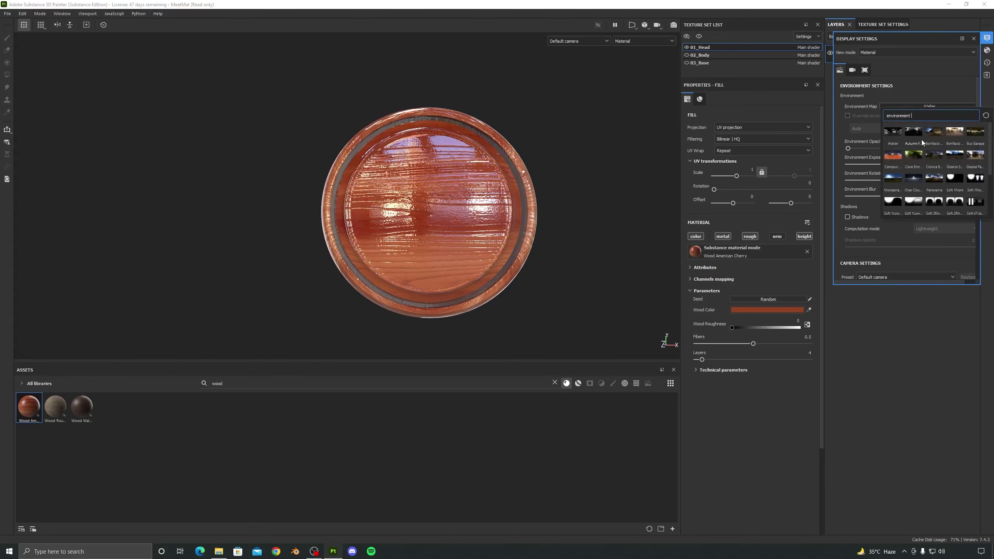
pyautogui.click(915, 132)
pyautogui.click(930, 107)
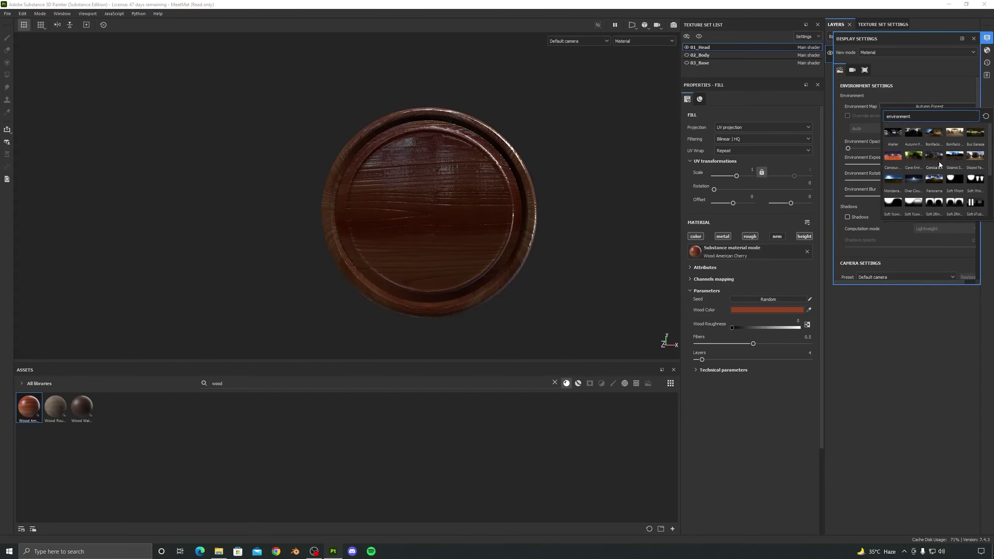
pyautogui.scroll(-3, 956, 173)
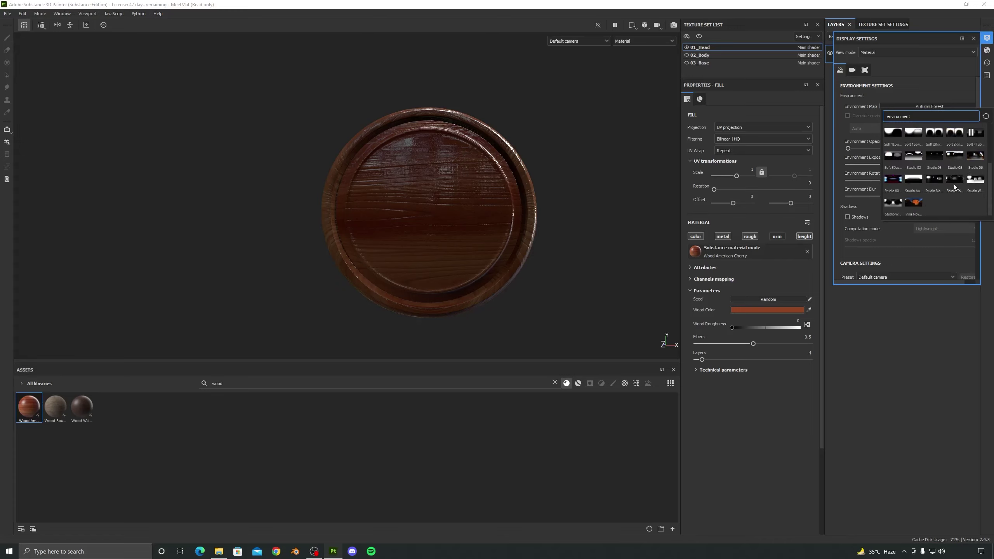
pyautogui.click(954, 181)
# Rotate the Studio Tomoco lighting and inspect the head from several angles.
pyautogui.keyDown('alt'); pyautogui.moveTo(426, 212); pyautogui.dragTo(455, 202); pyautogui.keyUp('alt')
pyautogui.keyDown('shift'); pyautogui.moveTo(502, 218); pyautogui.dragTo(469, 235, button='right'); pyautogui.keyUp('shift')
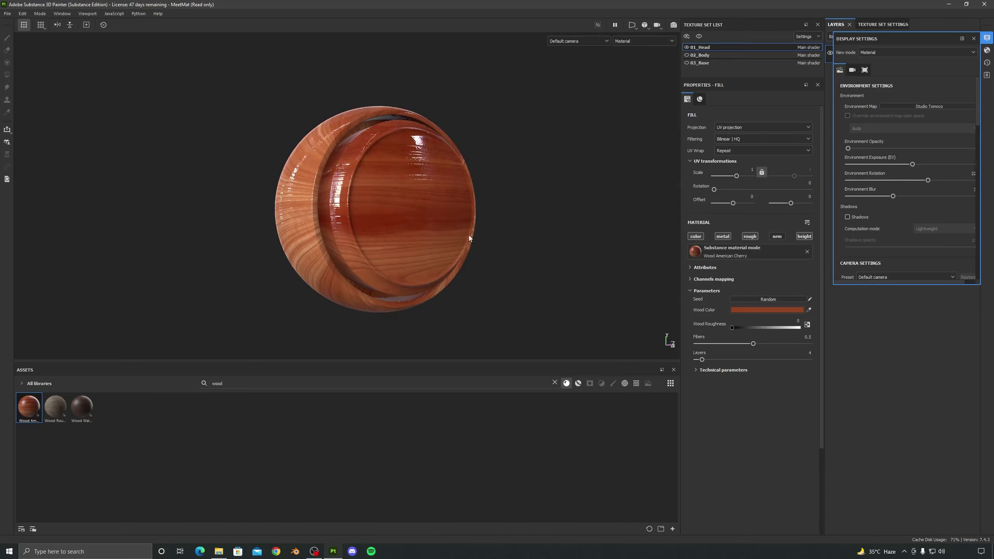
pyautogui.moveTo(469, 234)
pyautogui.keyDown('alt'); pyautogui.mouseDown()
pyautogui.moveTo(473, 215)
pyautogui.moveTo(451, 236)
pyautogui.mouseUp(); pyautogui.keyUp('alt')
pyautogui.keyDown('alt'); pyautogui.moveTo(377, 190); pyautogui.dragTo(405, 234); pyautogui.keyUp('alt')
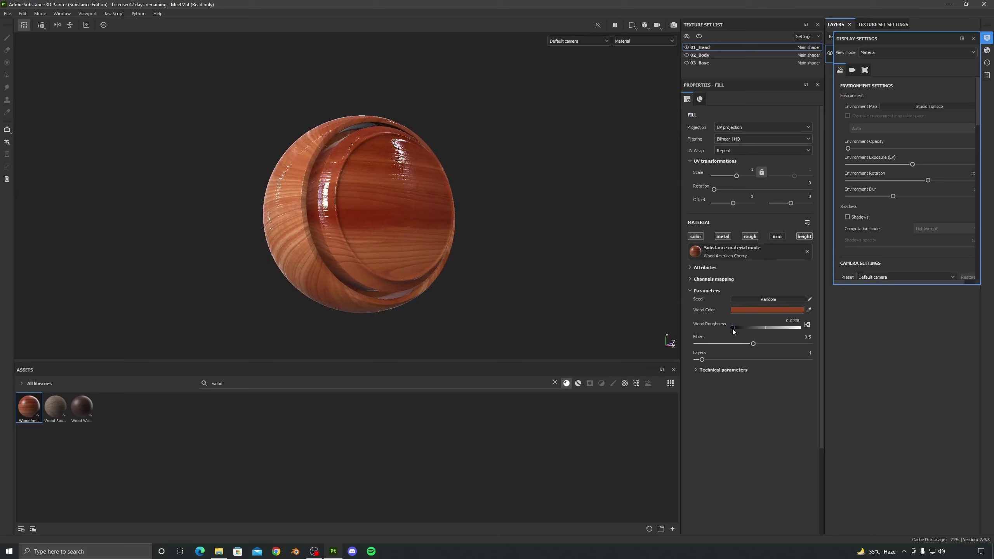
# Set the Wood American Cherry layer's Wood Roughness to 0.8 and inspect the matte surface.
pyautogui.moveTo(733, 329); pyautogui.dragTo(784, 331)
pyautogui.doubleClick(792, 320)
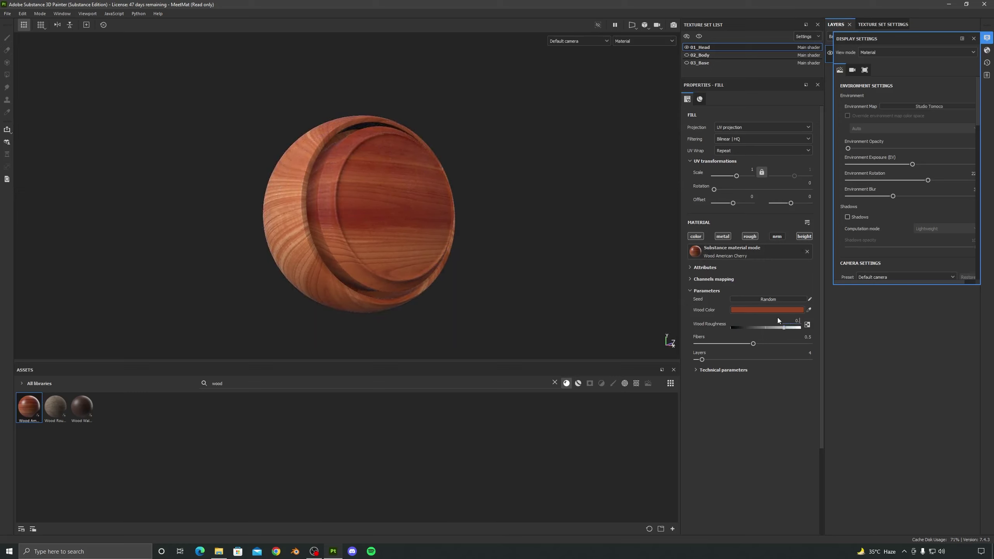
pyautogui.press('Return')
pyautogui.keyDown('alt'); pyautogui.moveTo(337, 173); pyautogui.dragTo(454, 239); pyautogui.keyUp('alt')
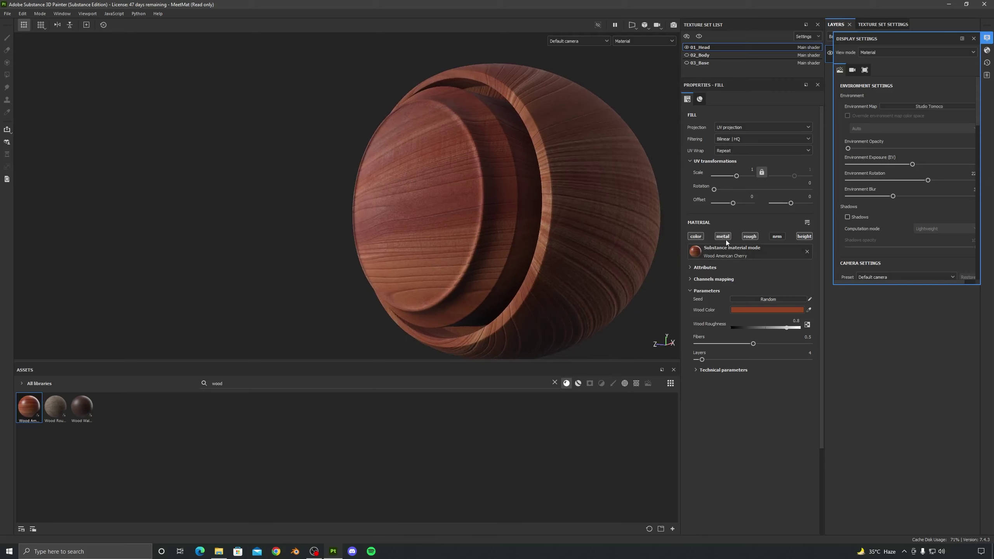
# Toggle the wood material's color channel off and on to compare the surface, leaving it enabled.
pyautogui.click(697, 237)
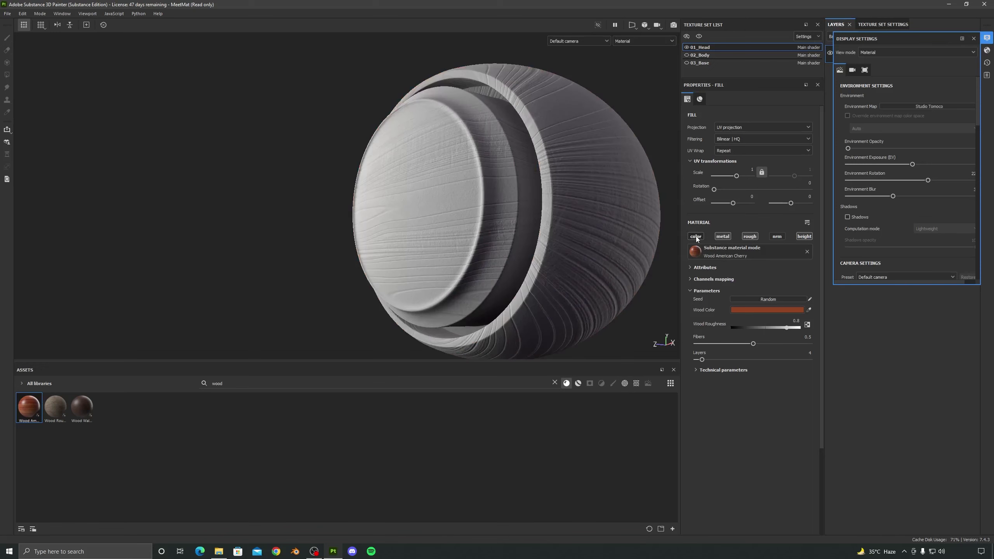
pyautogui.click(696, 237)
pyautogui.click(697, 236)
pyautogui.click(696, 237)
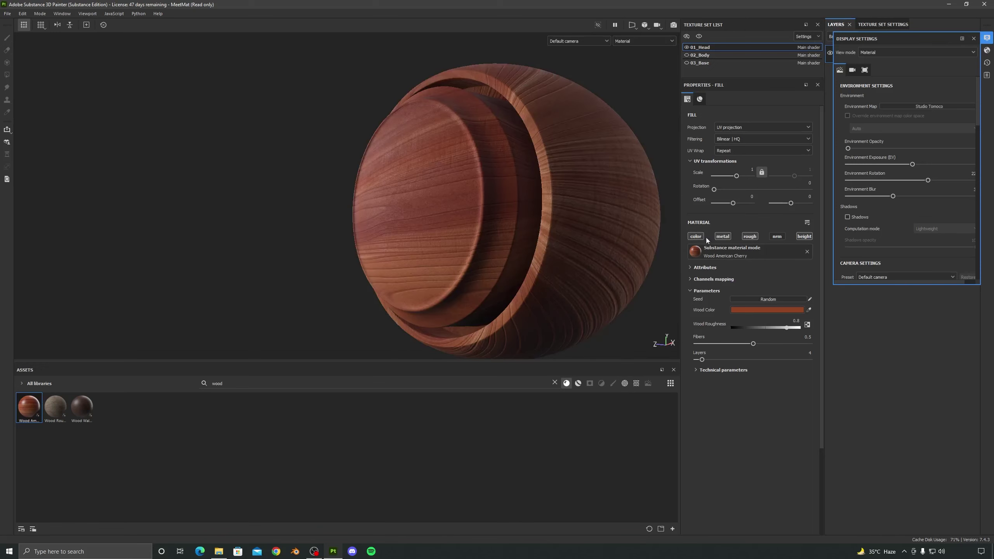
# Toggle the wood material's rough channel to compare the surface, leaving it disabled.
pyautogui.click(746, 239)
pyautogui.click(746, 238)
pyautogui.click(746, 239)
pyautogui.keyDown('alt'); pyautogui.moveTo(219, 207); pyautogui.dragTo(433, 205); pyautogui.keyUp('alt')
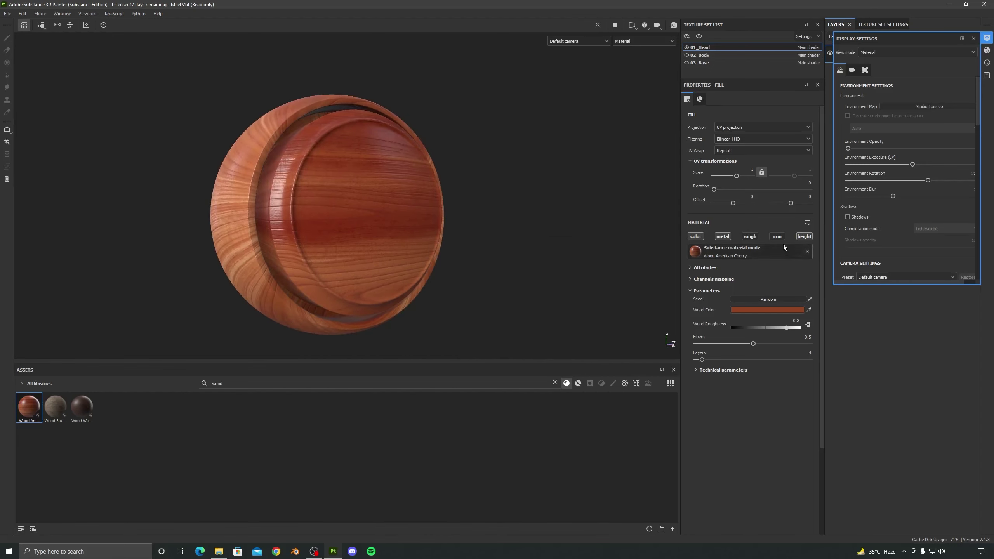
# Re-enable the wood material's rough channel and inspect the head's surface up close from several angles.
pyautogui.click(747, 237)
pyautogui.scroll(1, 397, 240)
pyautogui.keyDown('alt'); pyautogui.moveTo(398, 240); pyautogui.dragTo(274, 239); pyautogui.keyUp('alt')
pyautogui.scroll(2, 401, 213)
pyautogui.keyDown('alt'); pyautogui.moveTo(402, 213); pyautogui.dragTo(284, 250); pyautogui.keyUp('alt')
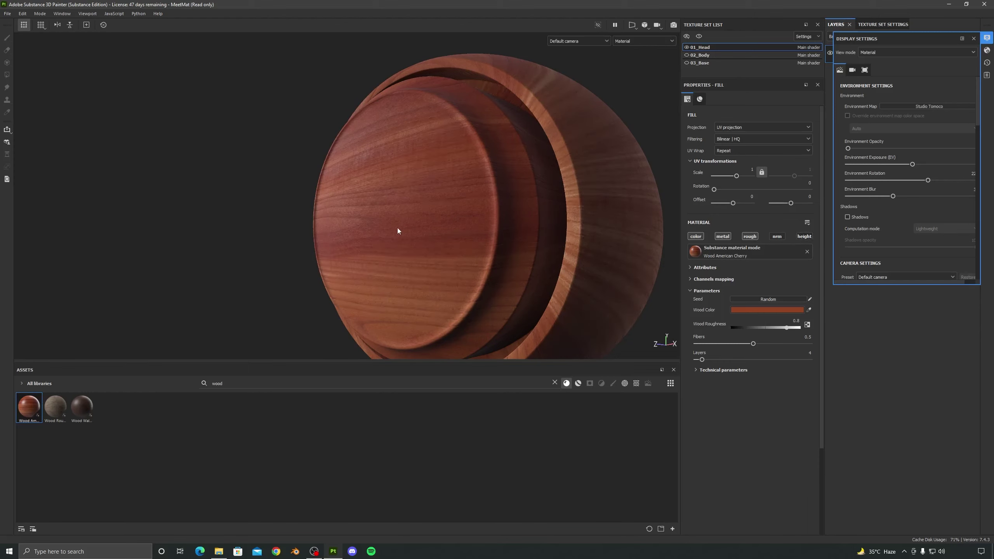
pyautogui.keyDown('alt'); pyautogui.moveTo(429, 213); pyautogui.dragTo(480, 240); pyautogui.keyUp('alt')
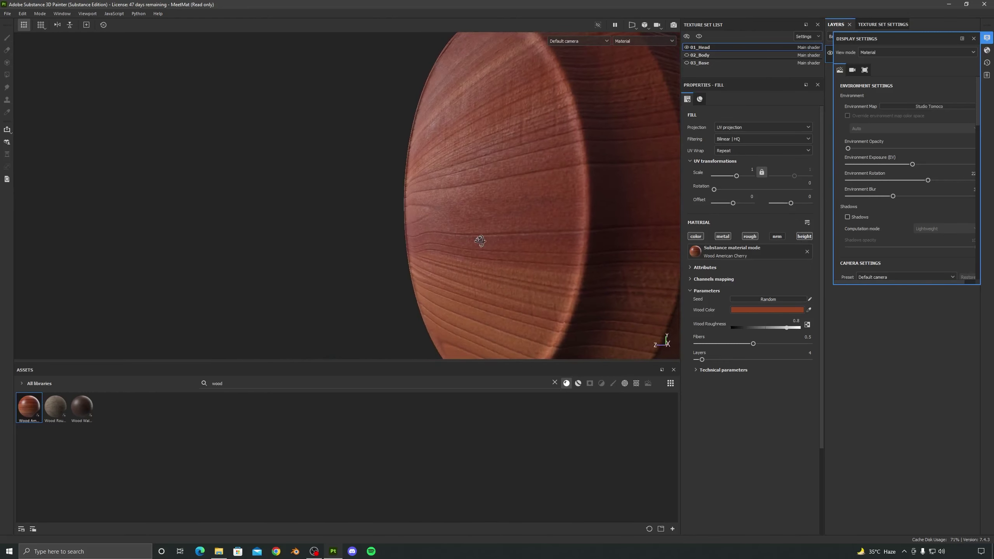
# Disable the wood material's height channel and inspect the smoothed surface of the head.
pyautogui.click(803, 237)
pyautogui.keyDown('alt'); pyautogui.moveTo(486, 236); pyautogui.dragTo(418, 237); pyautogui.keyUp('alt')
pyautogui.keyDown('alt'); pyautogui.moveTo(454, 235); pyautogui.dragTo(514, 322); pyautogui.keyUp('alt')
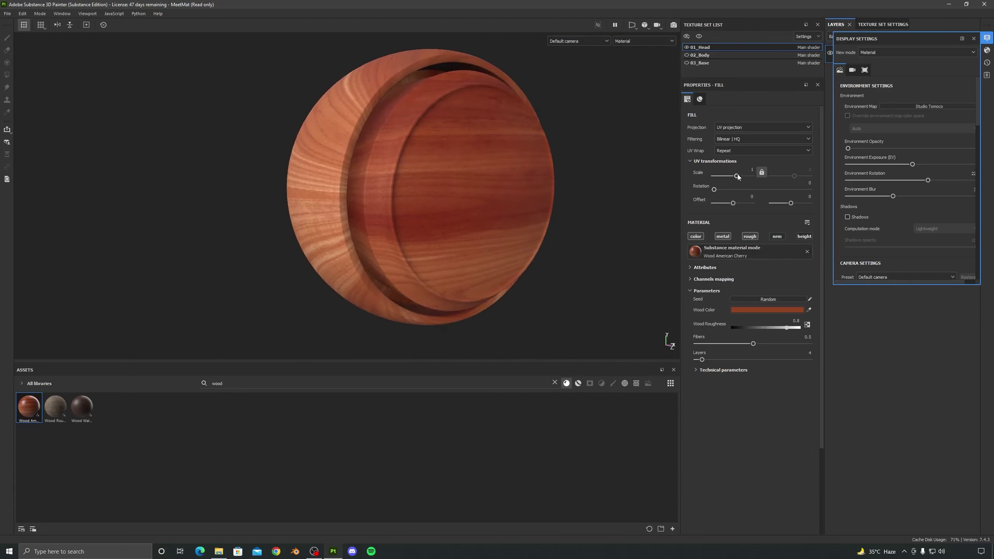
# Try a larger UV scale, preview tri-planar and spherical projections on the wood layer, and restore UV projection.
pyautogui.moveTo(738, 176); pyautogui.dragTo(738, 183)
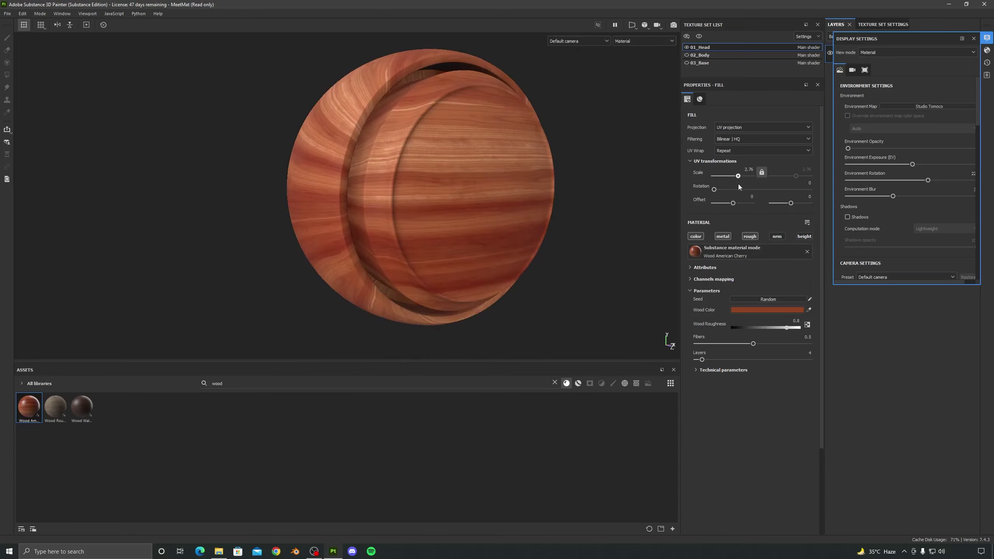
pyautogui.click(735, 127)
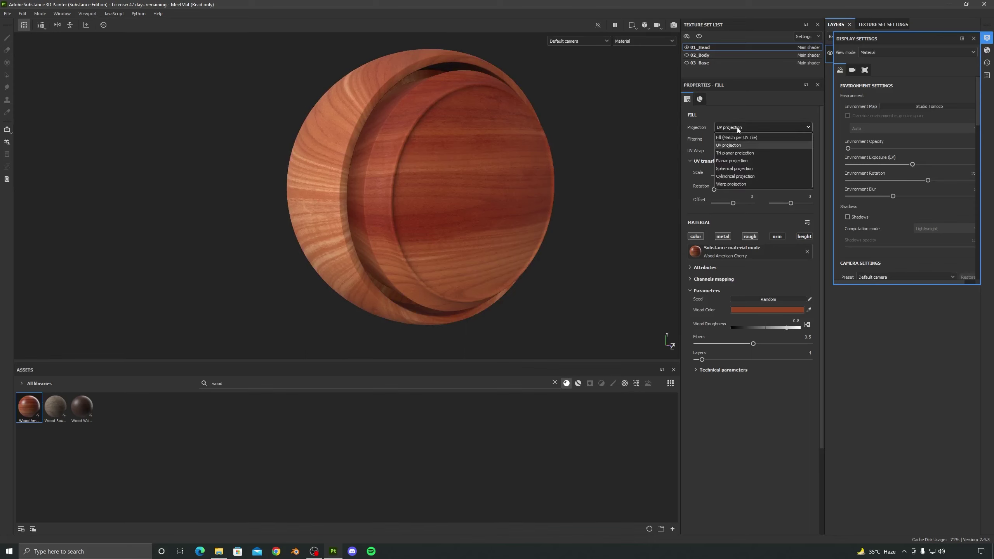
pyautogui.click(739, 153)
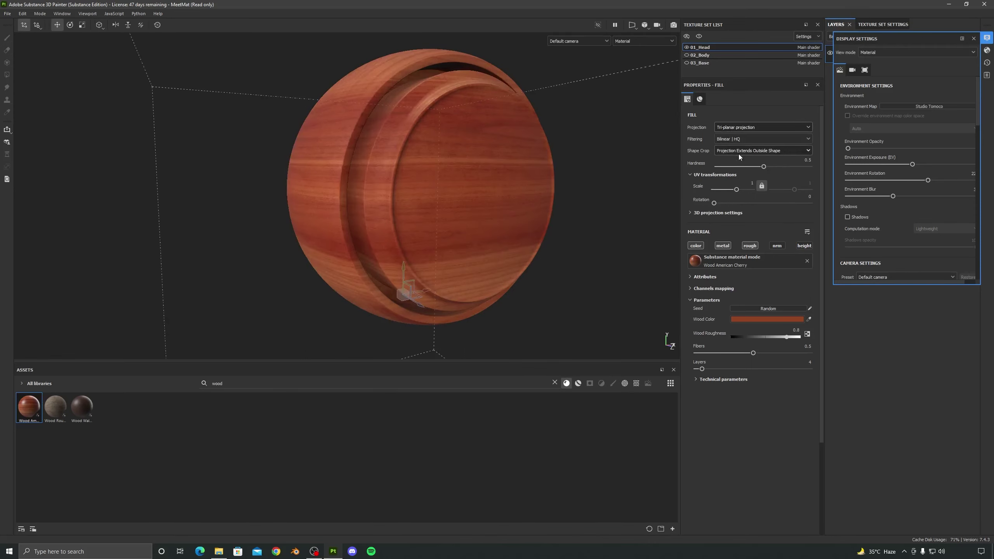
pyautogui.click(736, 127)
pyautogui.click(736, 172)
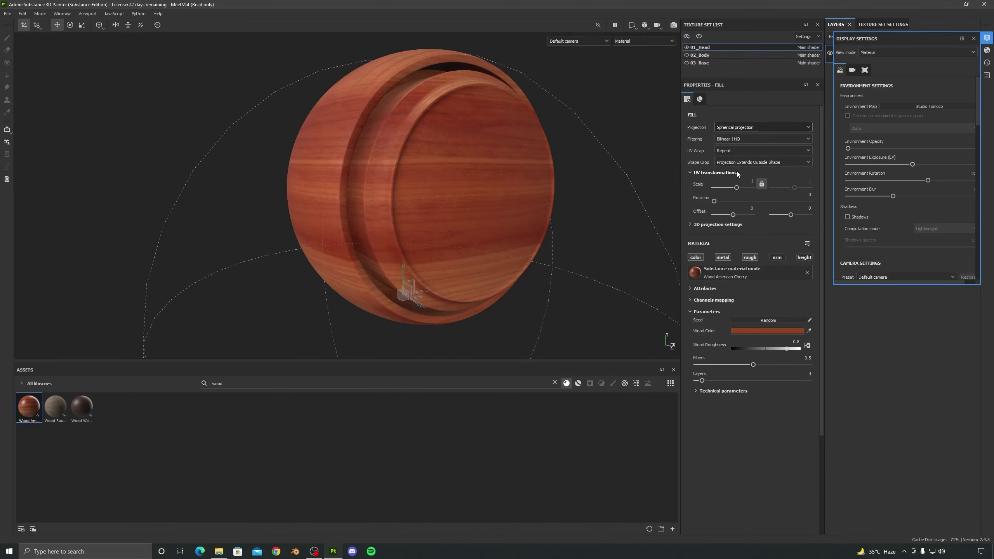
pyautogui.click(745, 128)
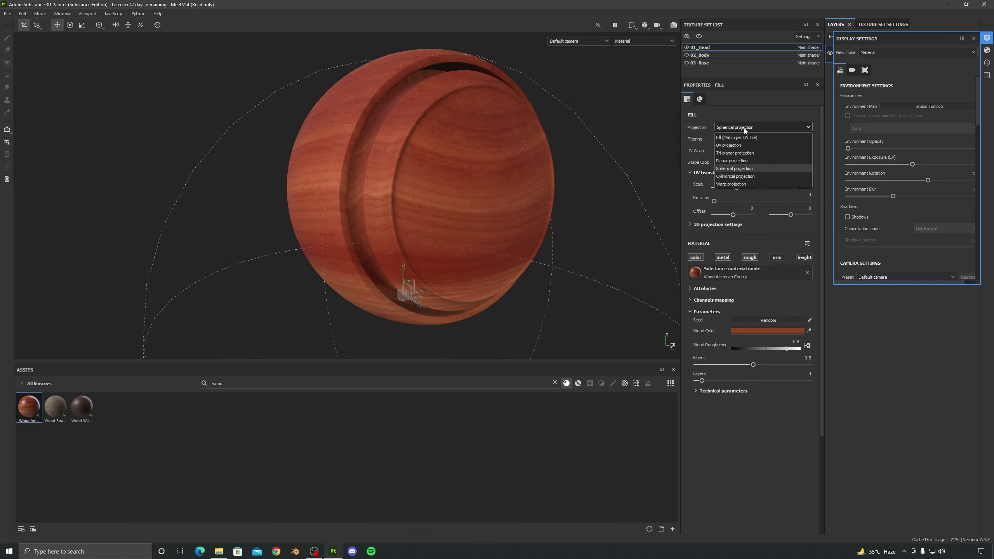
pyautogui.click(736, 145)
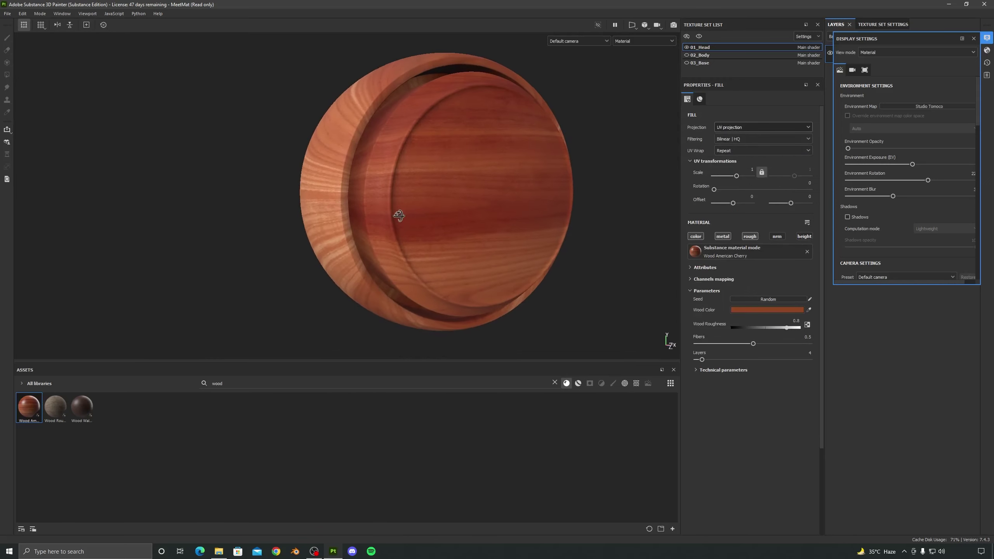
# Set the wood layer's UV scale to 5 and inspect the denser grain.
pyautogui.moveTo(736, 176); pyautogui.dragTo(746, 175)
pyautogui.click(745, 171)
pyautogui.write('5')
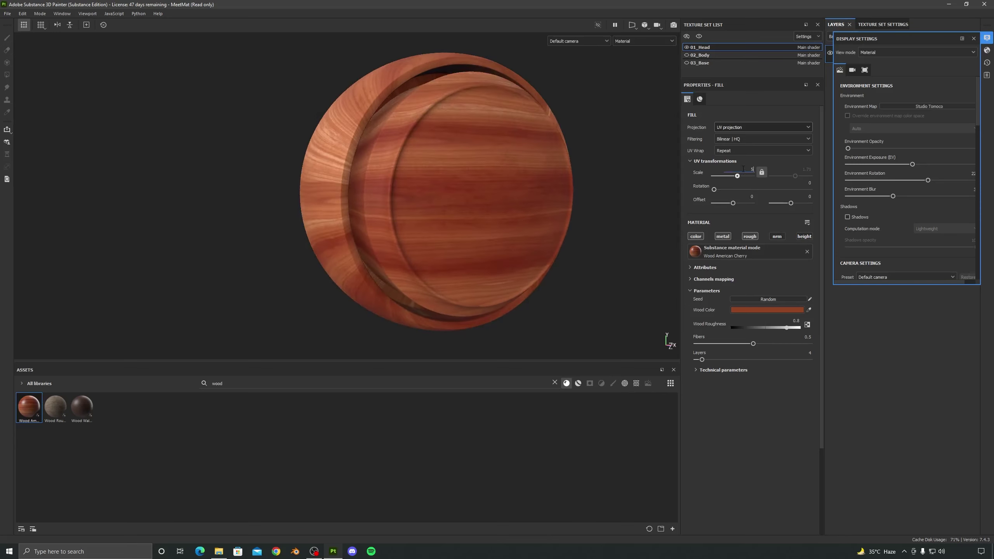
pyautogui.press('Return')
pyautogui.keyDown('alt'); pyautogui.moveTo(396, 285); pyautogui.dragTo(403, 157); pyautogui.keyUp('alt')
# Mute the Wood Color to a darker brown with saturation 0.452 and value 0.39.
pyautogui.click(748, 311)
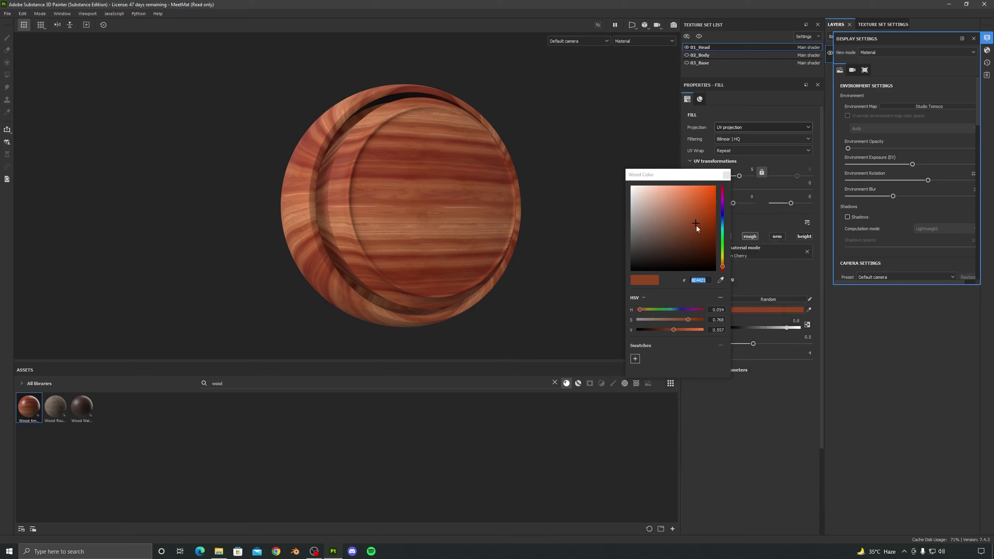
pyautogui.moveTo(696, 226)
pyautogui.mouseDown()
pyautogui.moveTo(668, 236)
pyautogui.moveTo(684, 228)
pyautogui.mouseUp()
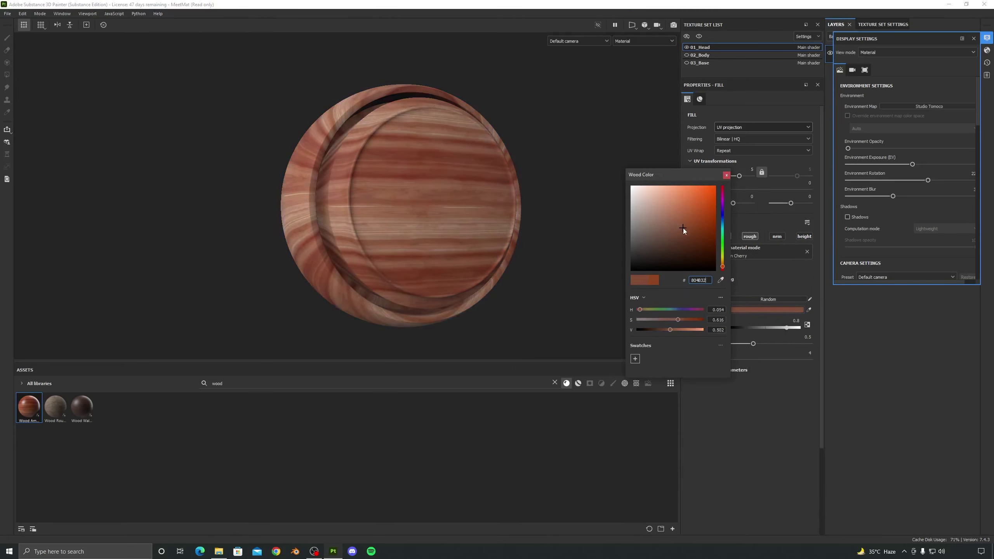
pyautogui.click(722, 312)
pyautogui.write('0.05')
pyautogui.click(717, 320)
pyautogui.write('0.452')
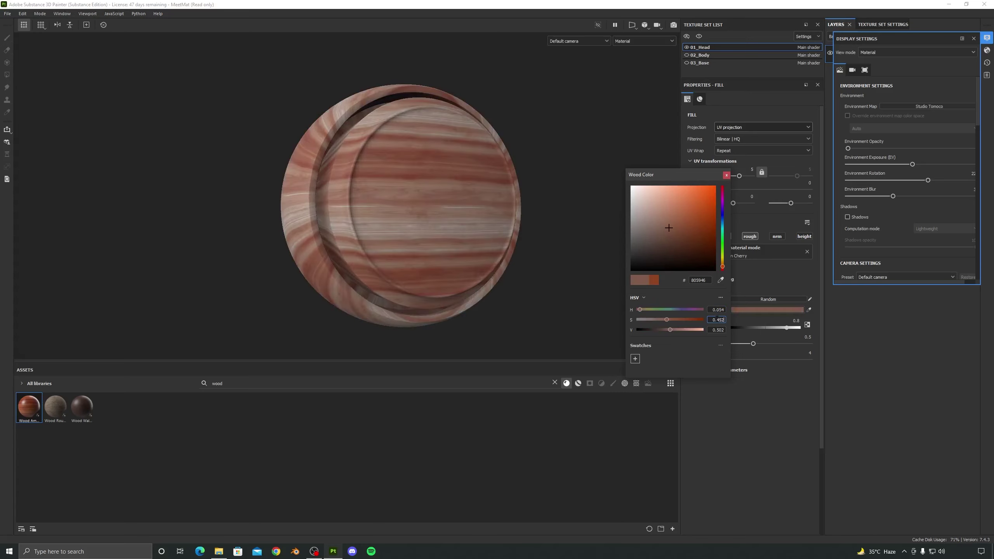
pyautogui.click(720, 330)
pyautogui.write('0.39')
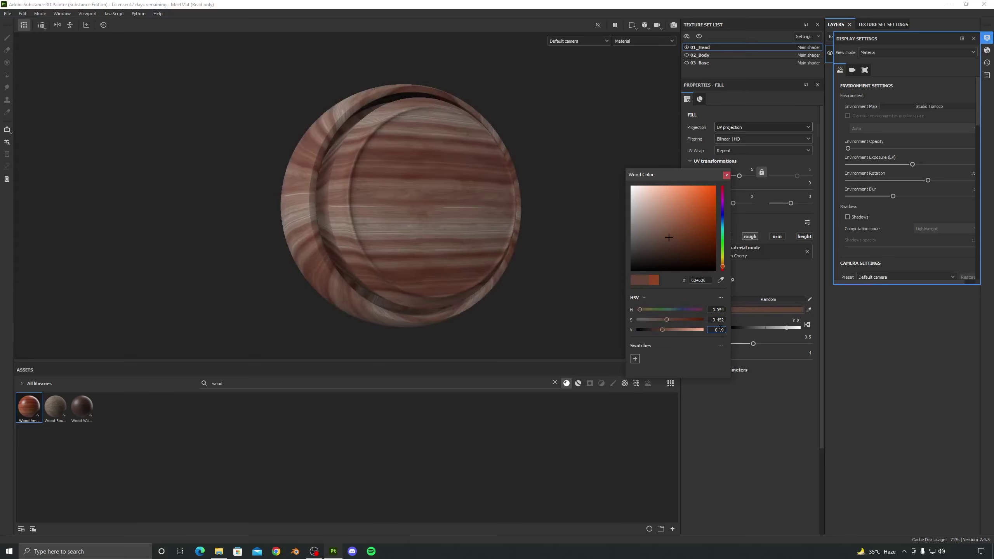
pyautogui.click(726, 175)
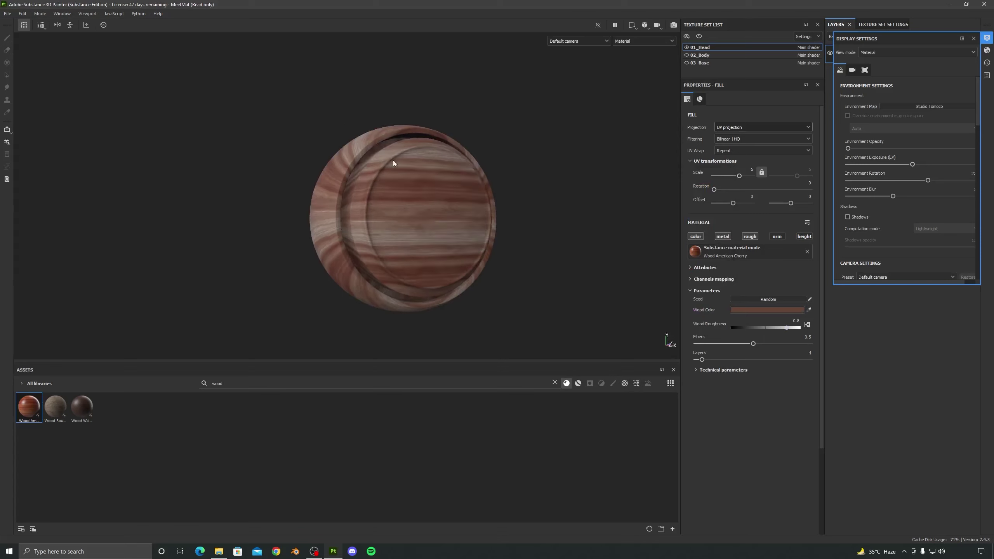
# Close the display settings and inspect the recolored wood up close.
pyautogui.keyDown('alt'); pyautogui.moveTo(392, 160); pyautogui.dragTo(525, 245); pyautogui.keyUp('alt')
pyautogui.click(974, 38)
pyautogui.scroll(3, 474, 246)
pyautogui.keyDown('alt'); pyautogui.moveTo(399, 215); pyautogui.dragTo(400, 185); pyautogui.keyUp('alt')
pyautogui.scroll(3, 400, 184)
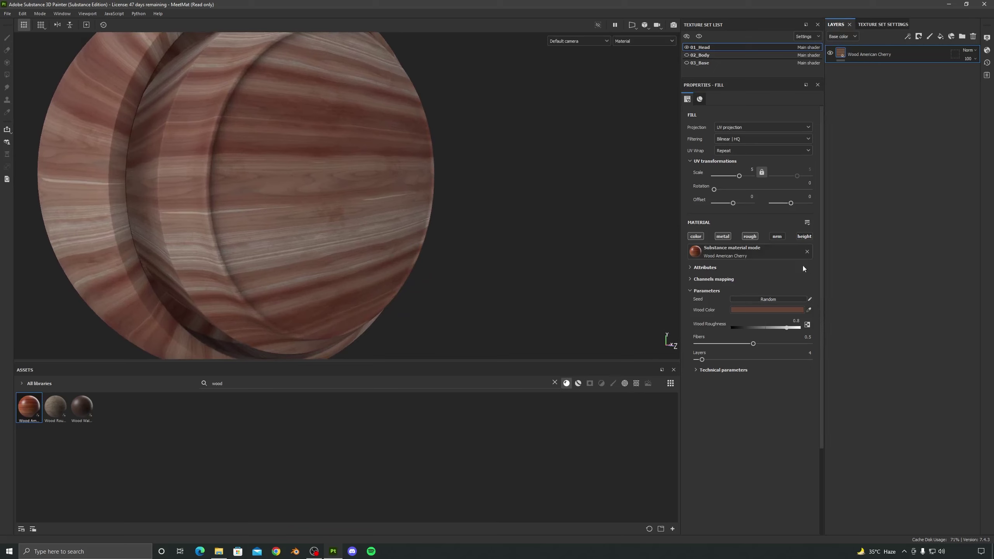
# Toggle the wood material's height channel on and off to compare the surface, leaving it disabled.
pyautogui.click(804, 238)
pyautogui.click(805, 238)
pyautogui.keyDown('alt'); pyautogui.moveTo(369, 226); pyautogui.dragTo(375, 217); pyautogui.keyUp('alt')
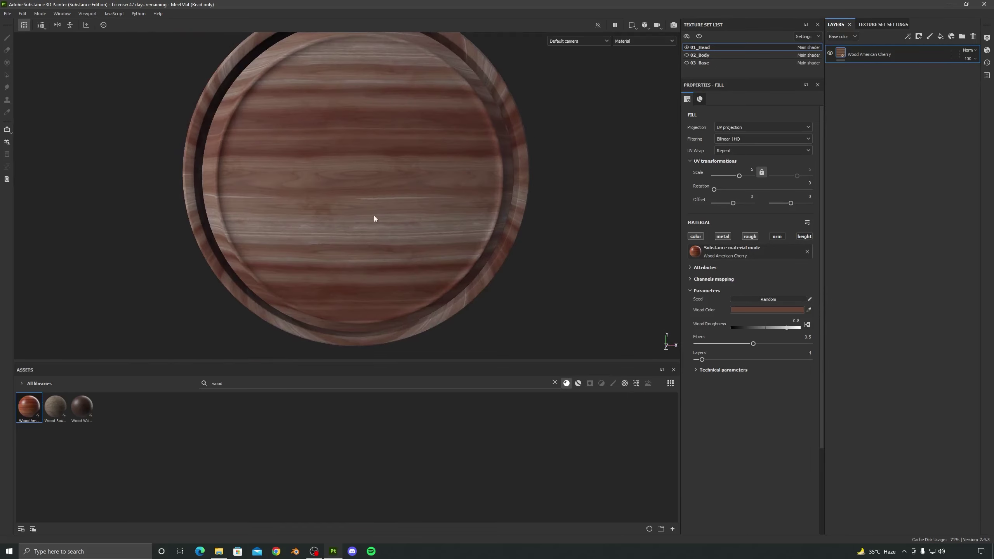
pyautogui.keyDown('alt'); pyautogui.moveTo(375, 218); pyautogui.dragTo(365, 173, button='right'); pyautogui.keyUp('alt')
pyautogui.keyDown('alt'); pyautogui.moveTo(364, 172); pyautogui.dragTo(415, 208); pyautogui.keyUp('alt')
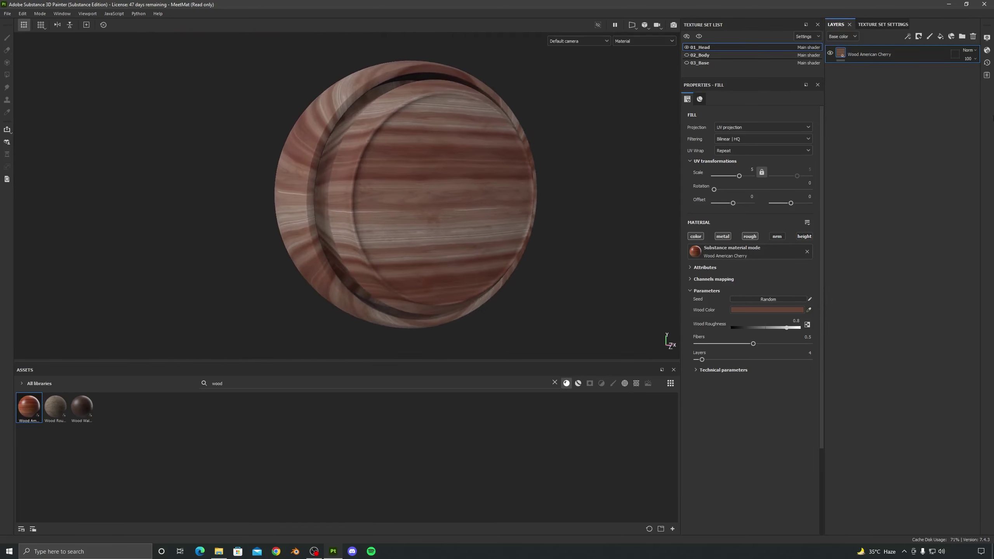
# Add a fill layer above the wood and set its base color to dark gray 1F1F1F.
pyautogui.click(941, 37)
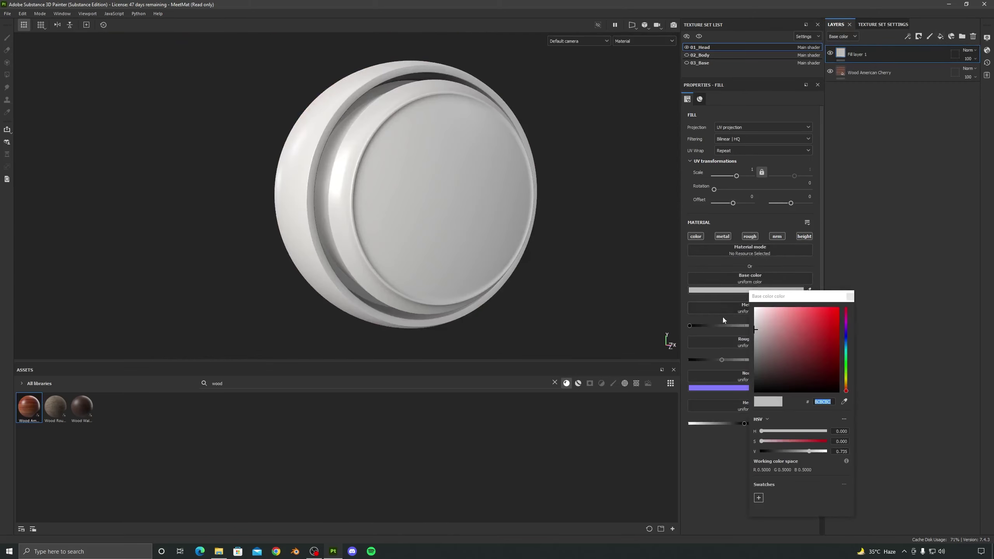
pyautogui.click(720, 290)
pyautogui.moveTo(765, 340); pyautogui.dragTo(688, 381)
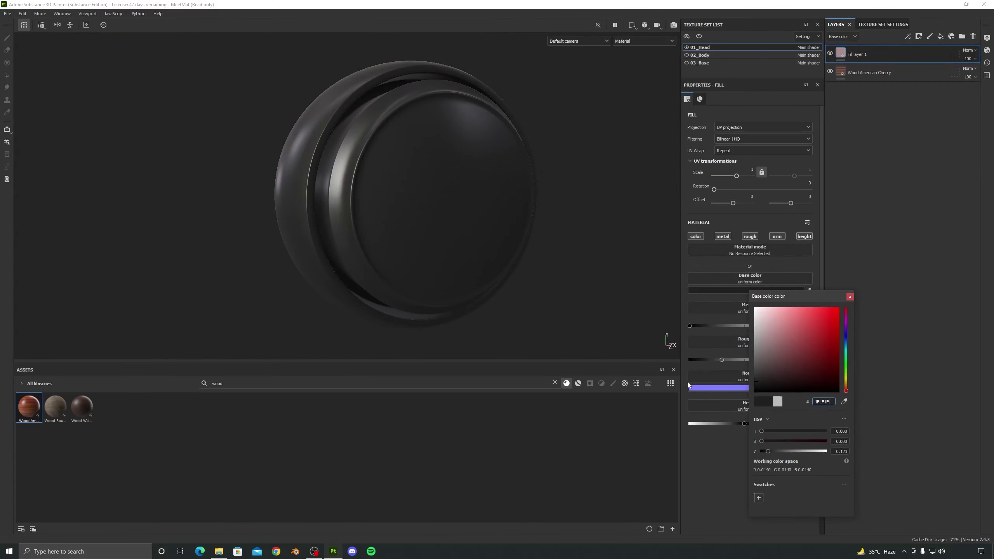
pyautogui.click(850, 297)
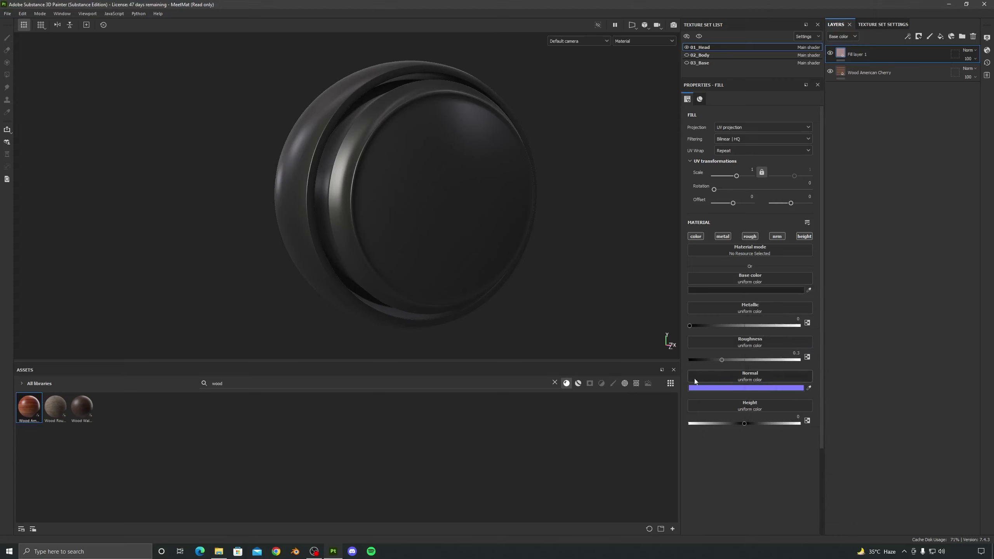
# Set the new fill layer's roughness to 0.8 and its height to 0.1.
pyautogui.moveTo(722, 360); pyautogui.dragTo(782, 364)
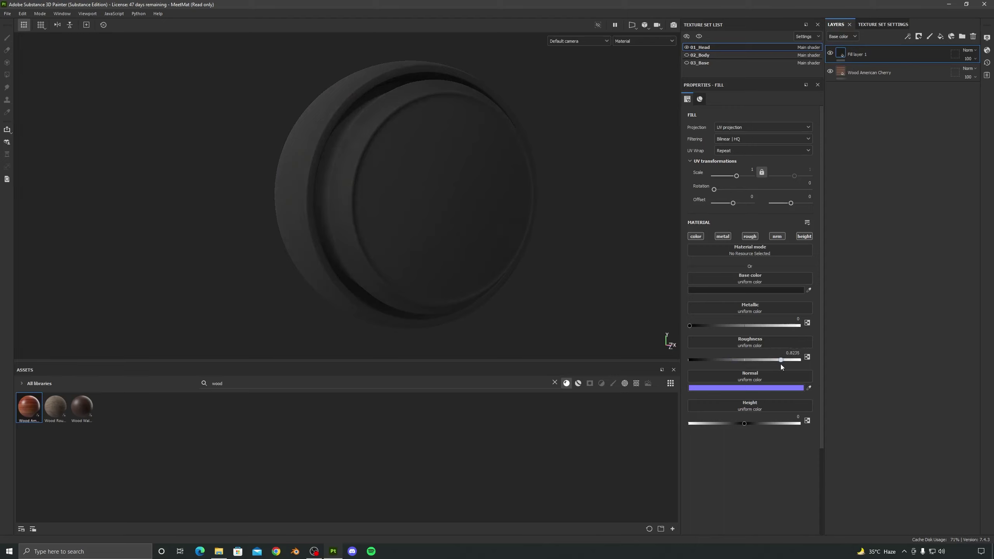
pyautogui.doubleClick(792, 353)
pyautogui.press('BackSpace')
pyautogui.press('Return')
pyautogui.press('Return')
pyautogui.keyDown('alt'); pyautogui.moveTo(535, 301); pyautogui.dragTo(463, 241); pyautogui.keyUp('alt')
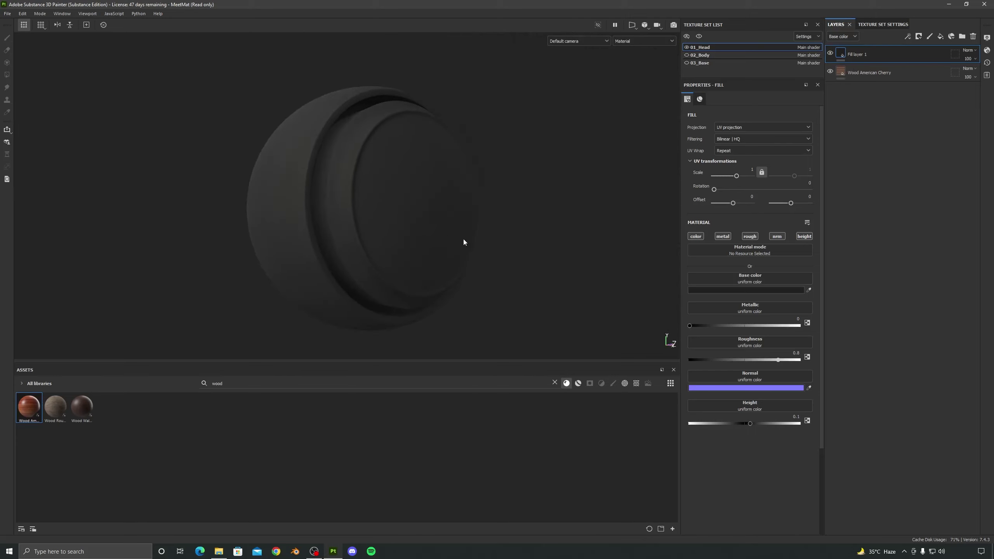
# Open the mask options for the dark fill layer.
pyautogui.click(918, 36)
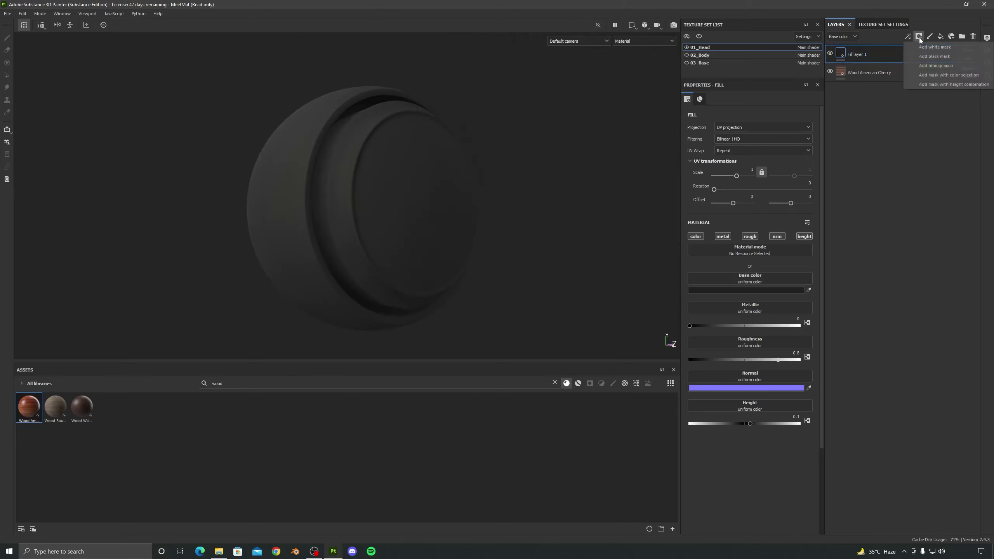
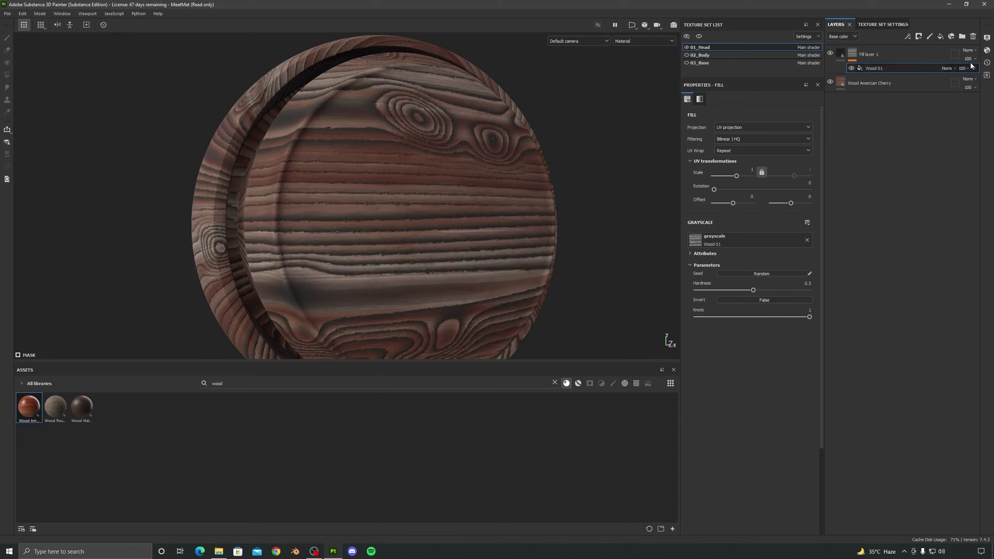
# Reduce the opacity of Fill layer 1 to 50 and view the softened grain.
pyautogui.click(962, 68)
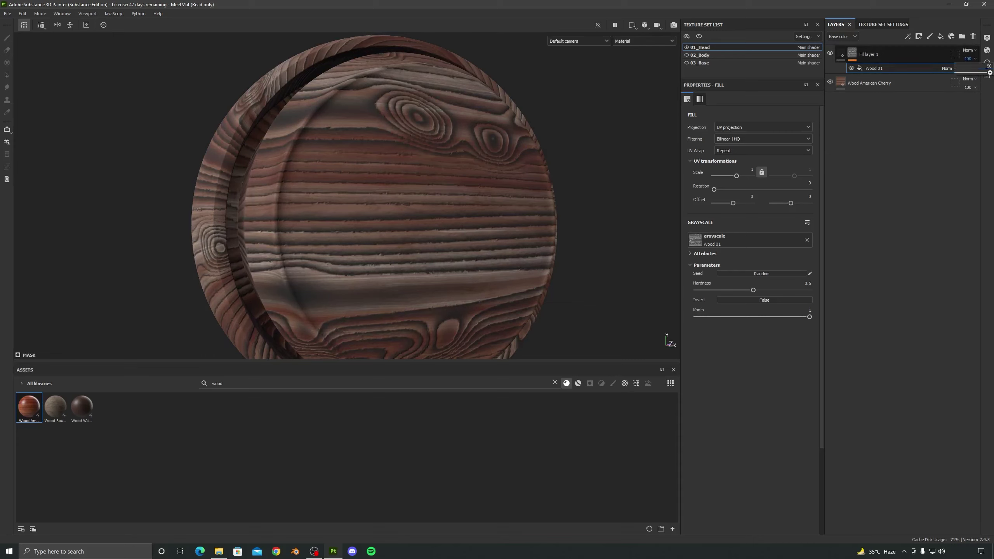
pyautogui.press('Return')
pyautogui.click(916, 103)
pyautogui.scroll(-1, 463, 253)
pyautogui.keyDown('alt'); pyautogui.moveTo(463, 253); pyautogui.dragTo(394, 220); pyautogui.keyUp('alt')
# Change the blend mode of Fill layer 1 to Multiply and inspect the wood grain.
pyautogui.click(968, 50)
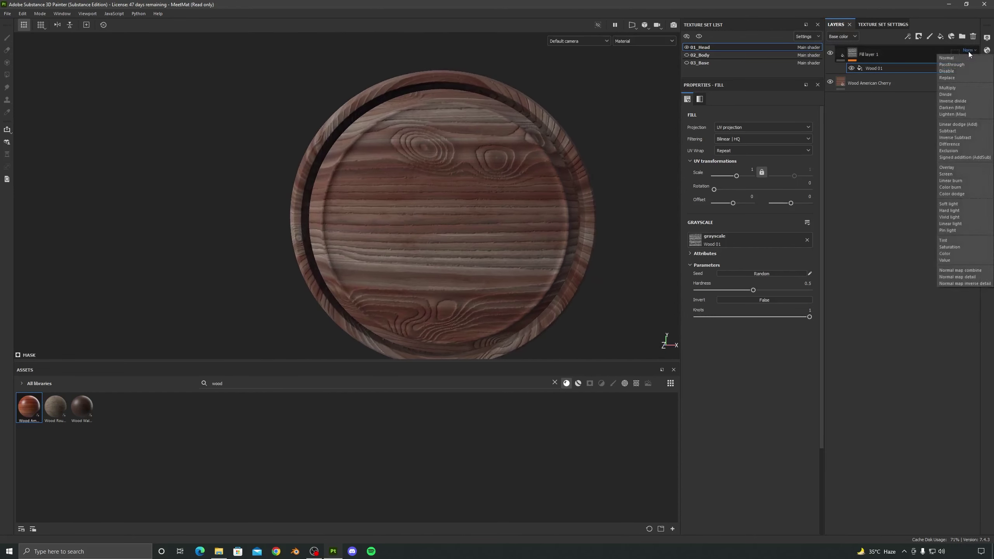
pyautogui.click(959, 89)
pyautogui.keyDown('alt'); pyautogui.moveTo(548, 227); pyautogui.dragTo(395, 169); pyautogui.keyUp('alt')
pyautogui.keyDown('alt'); pyautogui.moveTo(395, 168); pyautogui.dragTo(401, 249, button='right'); pyautogui.keyUp('alt')
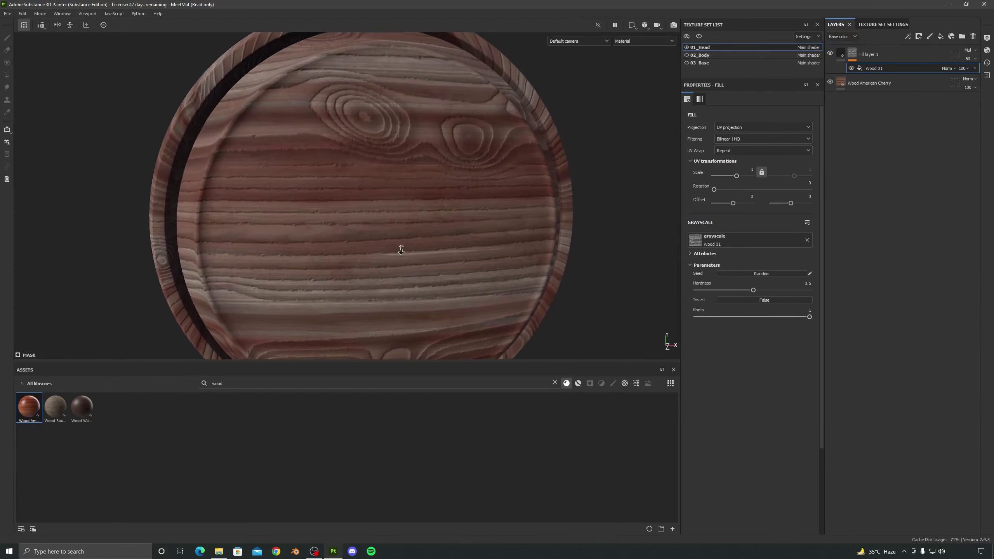
# Try raising the height of Fill layer 1 to about 0.42 and undo the change.
pyautogui.click(844, 56)
pyautogui.moveTo(752, 424)
pyautogui.mouseDown()
pyautogui.moveTo(782, 427)
pyautogui.moveTo(718, 427)
pyautogui.moveTo(794, 433)
pyautogui.moveTo(767, 432)
pyautogui.mouseUp()
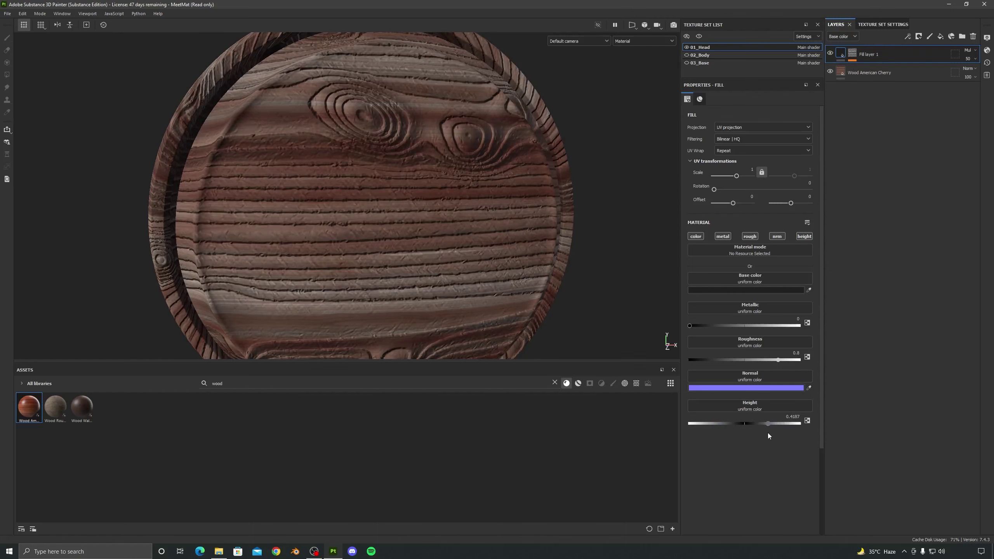
pyautogui.hotkey('ctrl', 'z')
pyautogui.moveTo(424, 231)
pyautogui.keyDown('alt'); pyautogui.mouseDown()
pyautogui.moveTo(315, 262)
pyautogui.moveTo(392, 270)
pyautogui.moveTo(308, 237)
pyautogui.moveTo(375, 171)
pyautogui.moveTo(329, 204)
pyautogui.moveTo(392, 204)
pyautogui.moveTo(432, 223)
pyautogui.mouseUp(); pyautogui.keyUp('alt')
pyautogui.scroll(3, 375, 171)
pyautogui.scroll(-3, 391, 204)
# Set the height of Fill layer 1 to 0.01 and inspect the grain from both sides.
pyautogui.click(786, 417)
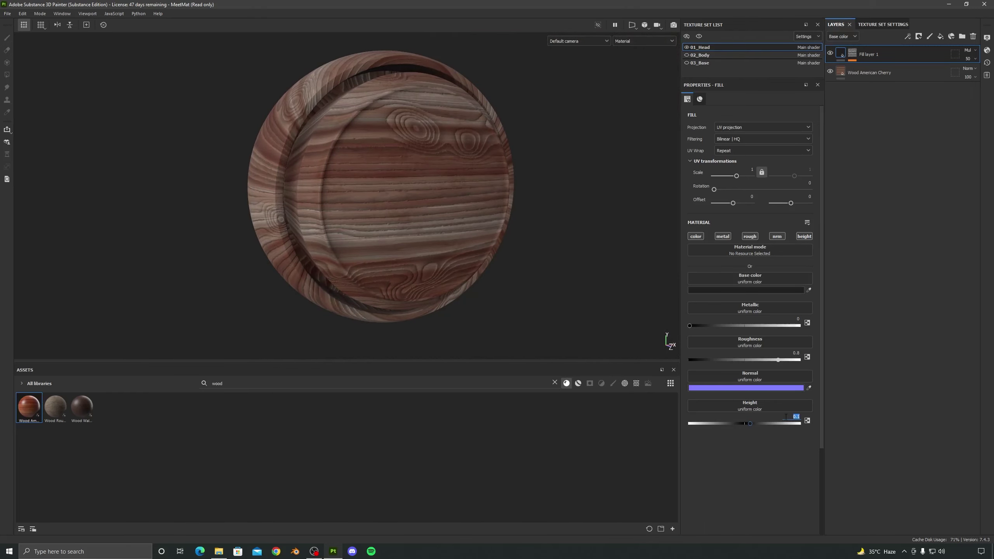
pyautogui.write('0.01')
pyautogui.press('Return')
pyautogui.keyDown('alt'); pyautogui.moveTo(407, 263); pyautogui.dragTo(421, 146); pyautogui.keyUp('alt')
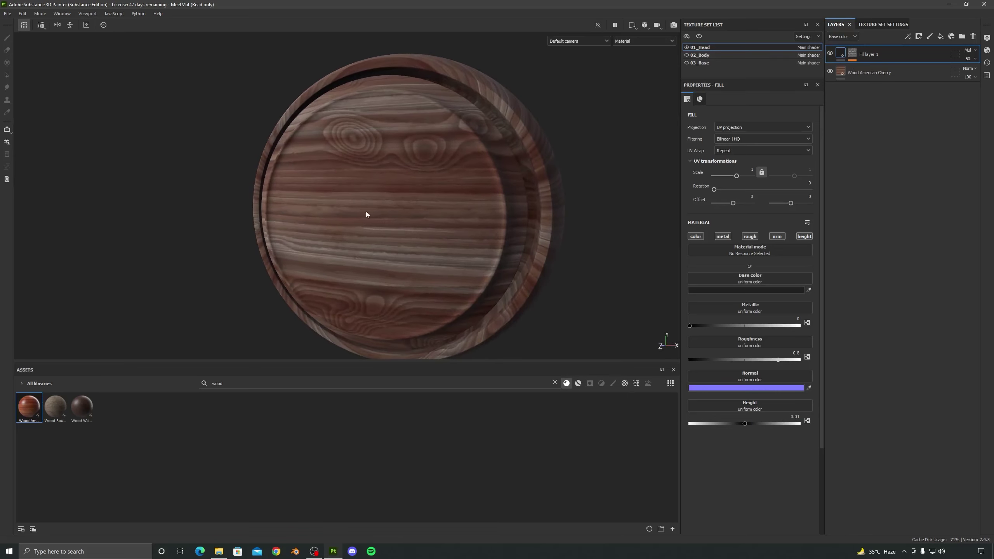
pyautogui.keyDown('alt'); pyautogui.moveTo(375, 204); pyautogui.dragTo(401, 200); pyautogui.keyUp('alt')
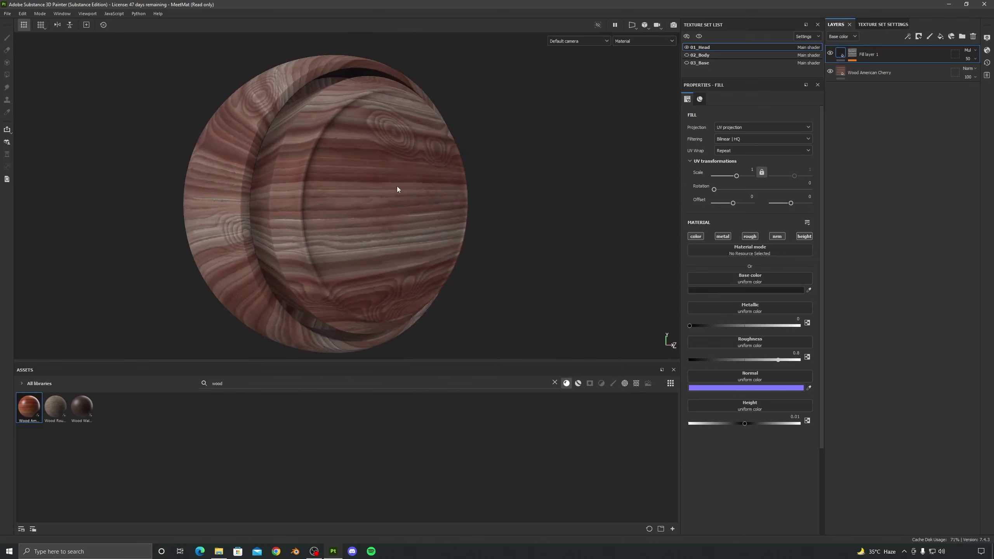
# Try different UV scales on the Wood American Cherry layer and on Fill layer 1.
pyautogui.click(837, 75)
pyautogui.moveTo(739, 177); pyautogui.dragTo(739, 177)
pyautogui.keyDown('alt'); pyautogui.moveTo(406, 171); pyautogui.dragTo(413, 148); pyautogui.keyUp('alt')
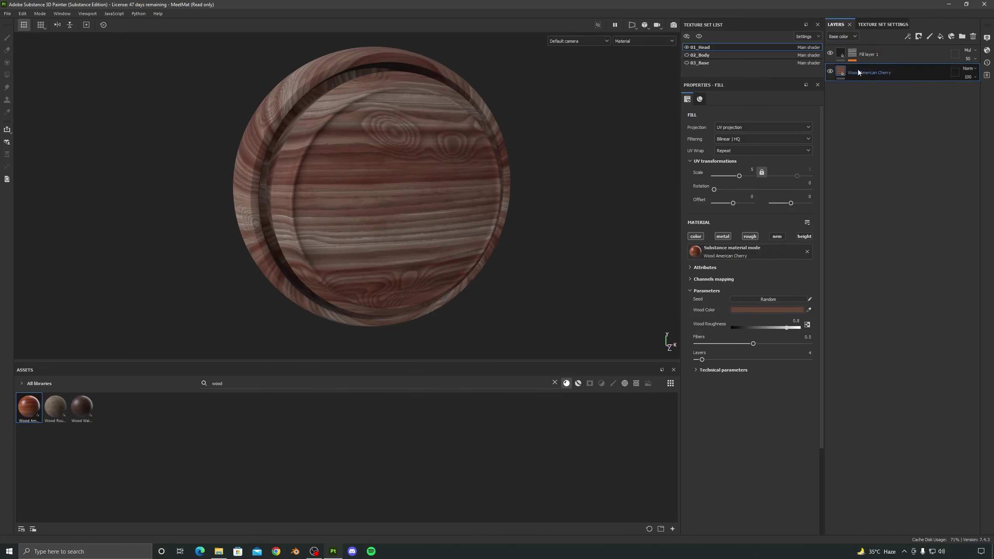
pyautogui.click(842, 57)
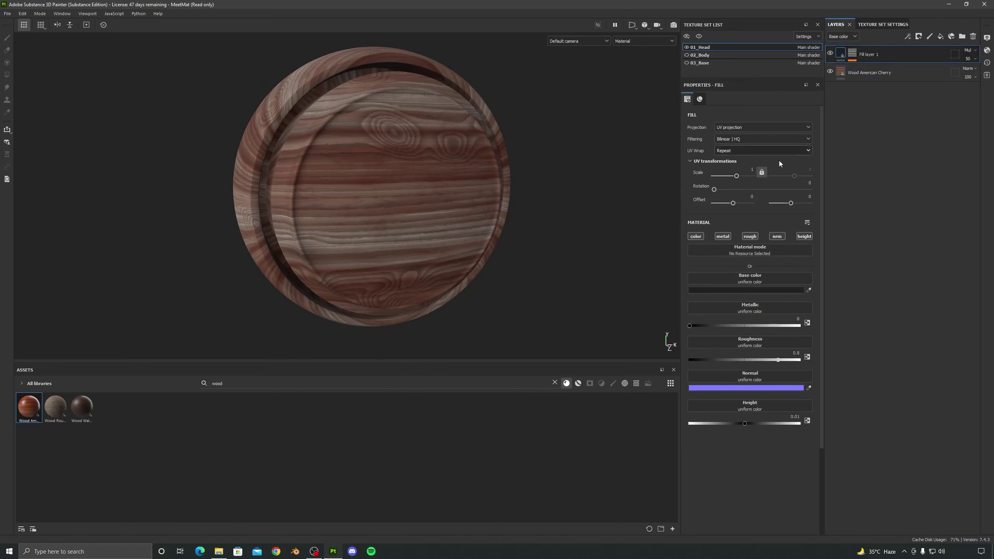
pyautogui.moveTo(730, 177); pyautogui.dragTo(719, 179)
pyautogui.keyDown('alt'); pyautogui.moveTo(481, 225); pyautogui.dragTo(404, 226); pyautogui.keyUp('alt')
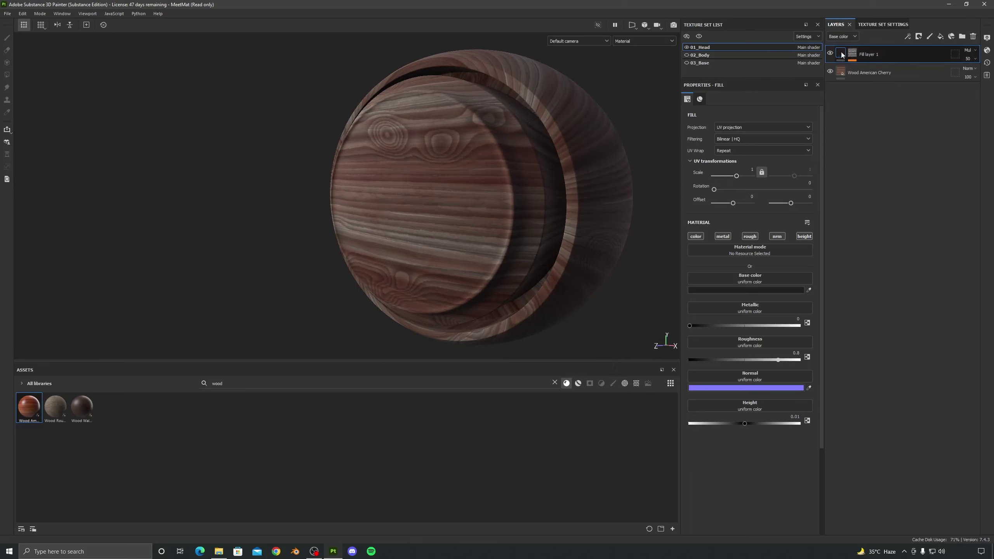
# Set the UV scale of the Wood 01 fill in Fill layer 1's mask to 4.5.
pyautogui.keyDown('alt'); pyautogui.moveTo(506, 204); pyautogui.dragTo(445, 161); pyautogui.keyUp('alt')
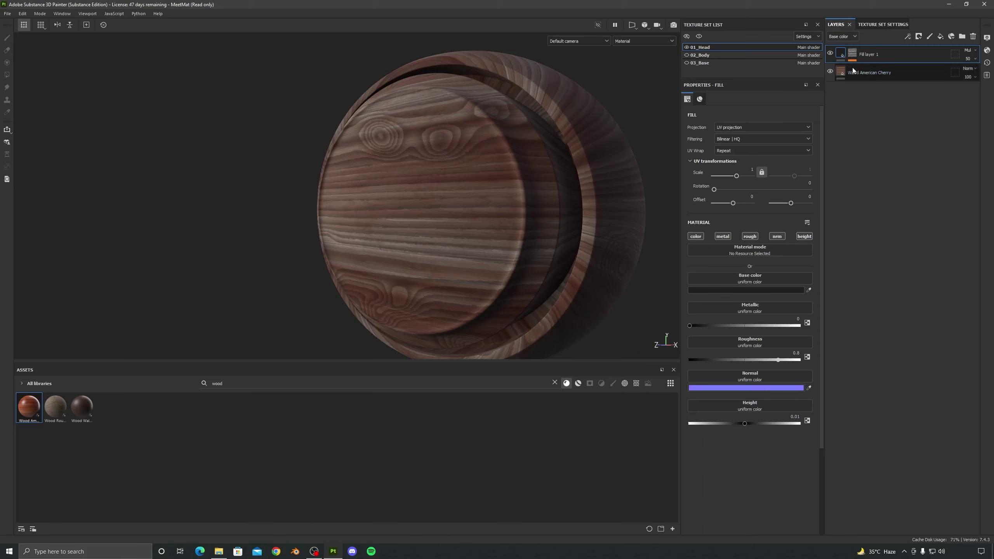
pyautogui.click(851, 53)
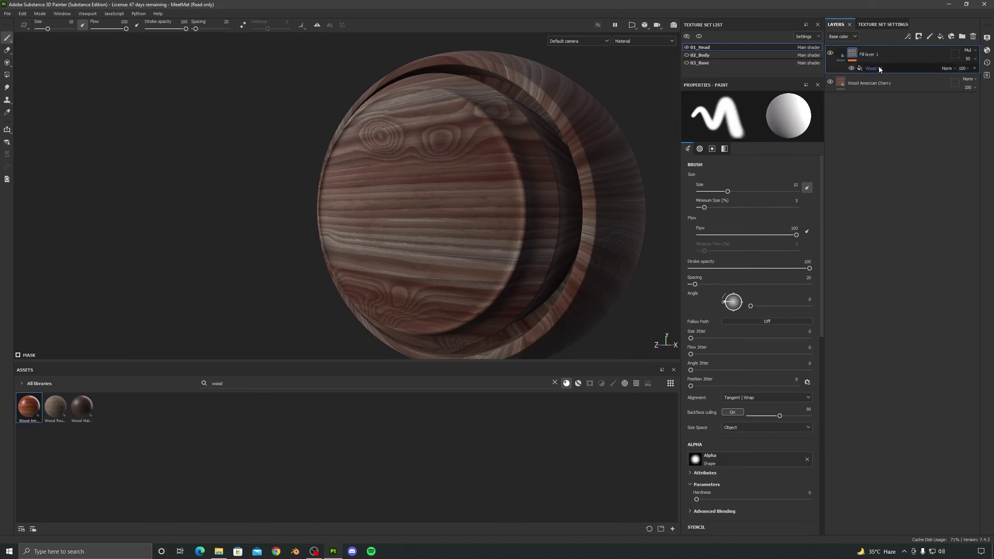
pyautogui.click(880, 66)
pyautogui.moveTo(736, 176); pyautogui.dragTo(727, 178)
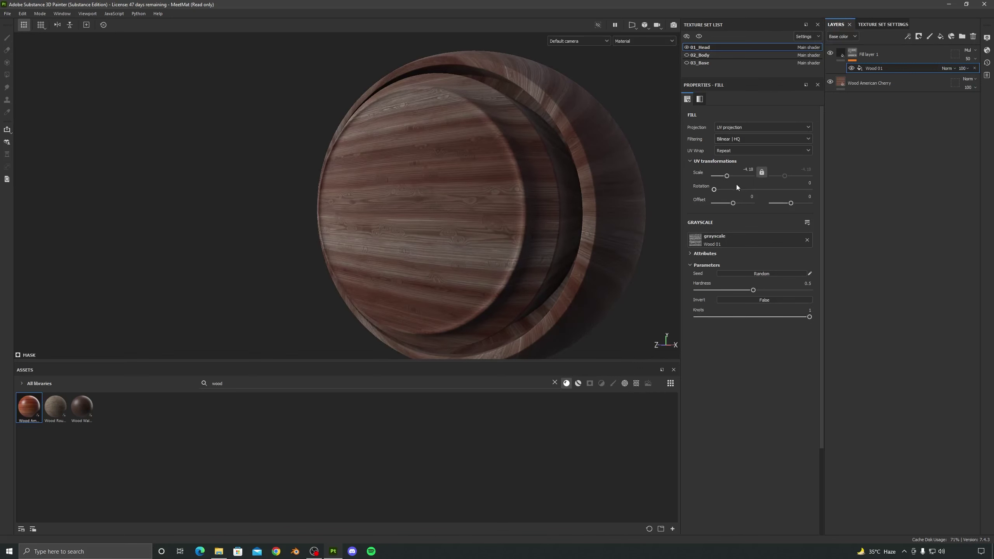
pyautogui.click(749, 170)
pyautogui.write('4')
pyautogui.press('Return')
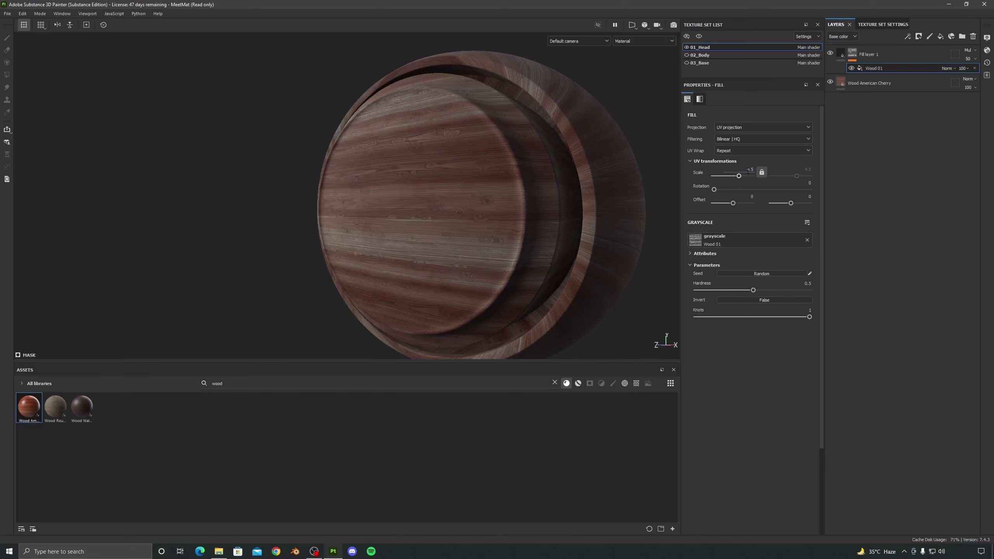
# Rotate the Wood 01 mask fill's UVs to 90 degrees and inspect the grain direction on the head.
pyautogui.keyDown('alt'); pyautogui.moveTo(410, 258); pyautogui.dragTo(483, 204); pyautogui.keyUp('alt')
pyautogui.moveTo(714, 190); pyautogui.dragTo(719, 192)
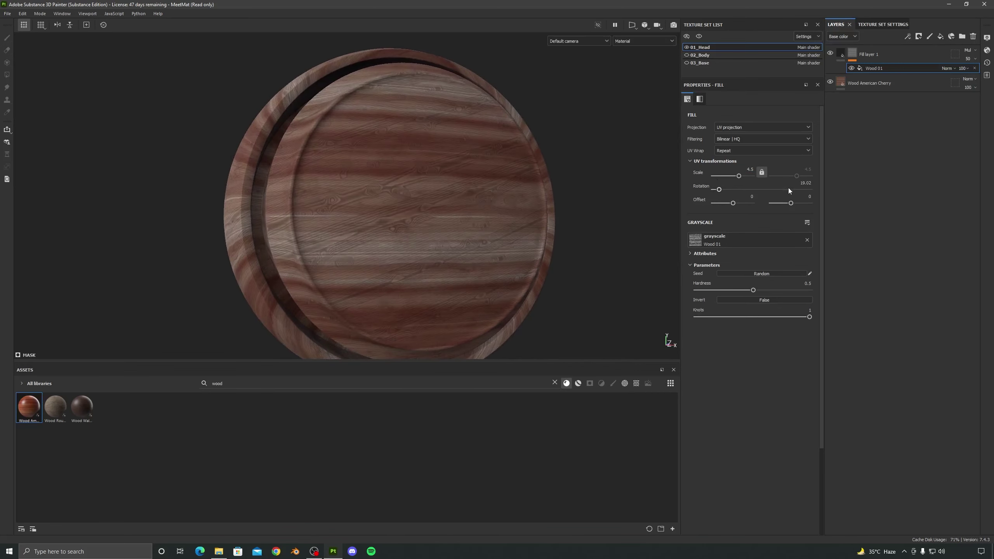
pyautogui.click(795, 182)
pyautogui.write('90')
pyautogui.press('Return')
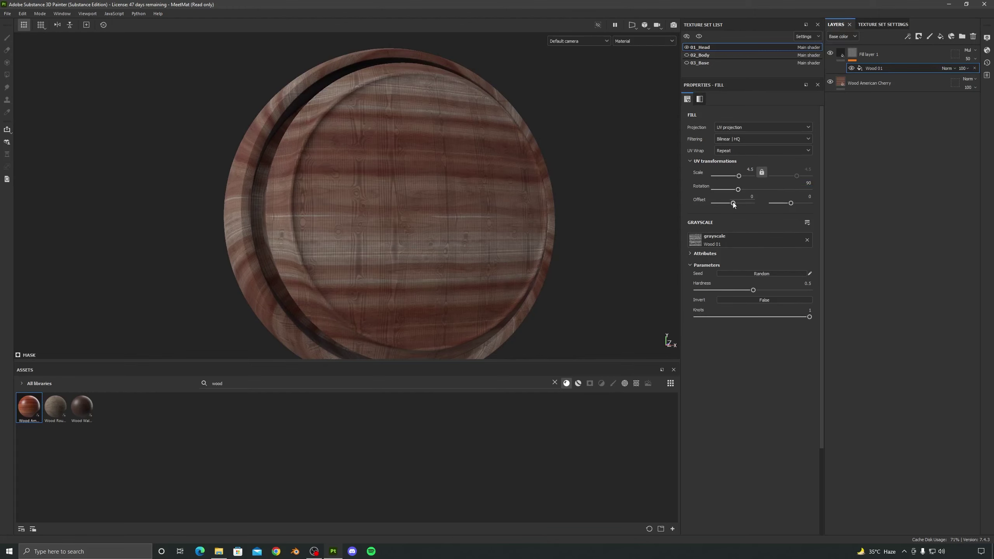
pyautogui.rightClick(443, 158)
pyautogui.keyDown('alt'); pyautogui.moveTo(390, 238); pyautogui.dragTo(466, 242); pyautogui.keyUp('alt')
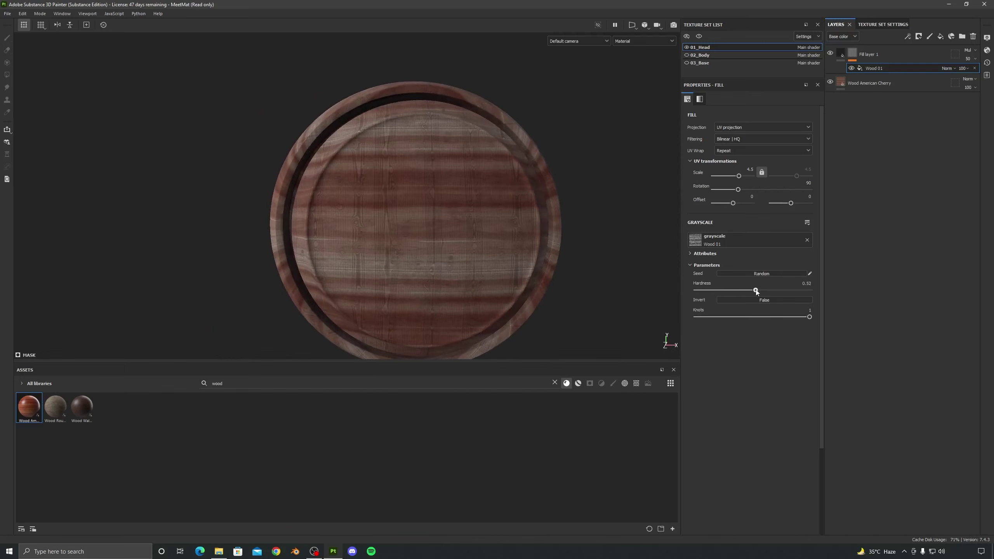
# Try a slightly different hardness on the Wood 01 mask fill, restore it to 0.5 and inspect the wood.
pyautogui.moveTo(756, 292)
pyautogui.mouseDown()
pyautogui.moveTo(782, 292)
pyautogui.moveTo(664, 291)
pyautogui.moveTo(805, 290)
pyautogui.moveTo(713, 292)
pyautogui.moveTo(780, 296)
pyautogui.moveTo(748, 293)
pyautogui.mouseUp()
pyautogui.write('0.5')
pyautogui.keyDown('alt'); pyautogui.moveTo(466, 260); pyautogui.dragTo(395, 222); pyautogui.keyUp('alt')
pyautogui.keyDown('alt'); pyautogui.moveTo(443, 235); pyautogui.dragTo(403, 173, button='middle'); pyautogui.keyUp('alt')
pyautogui.keyDown('alt'); pyautogui.moveTo(403, 173); pyautogui.dragTo(455, 207, button='right'); pyautogui.keyUp('alt')
pyautogui.keyDown('alt'); pyautogui.moveTo(456, 208); pyautogui.dragTo(475, 244); pyautogui.keyUp('alt')
pyautogui.keyDown('alt'); pyautogui.moveTo(476, 244); pyautogui.dragTo(328, 133, button='right'); pyautogui.keyUp('alt')
pyautogui.keyDown('alt'); pyautogui.moveTo(329, 133); pyautogui.dragTo(413, 190); pyautogui.keyUp('alt')
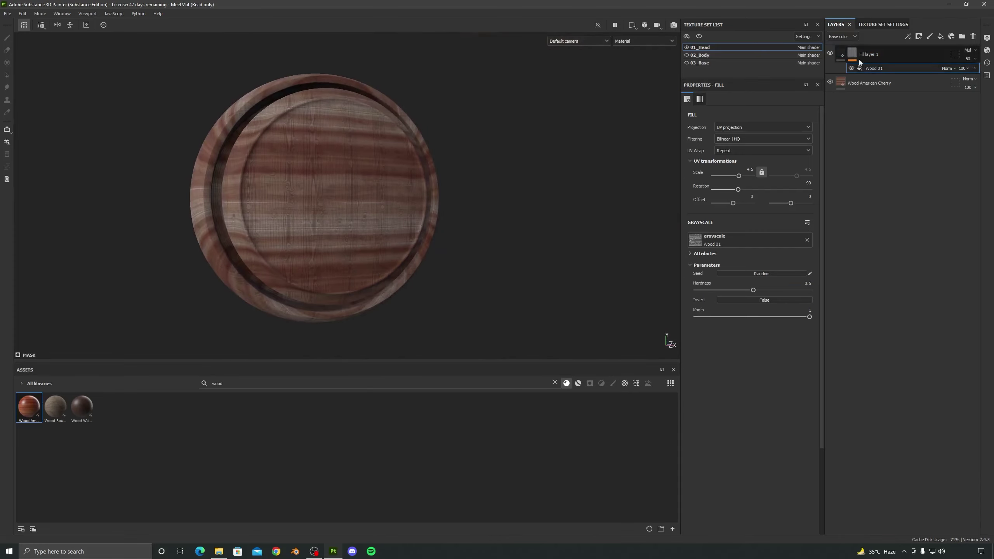
# Rename Fill layer 1 as Wood Knots.
pyautogui.doubleClick(873, 55)
pyautogui.write('Wood Knots')
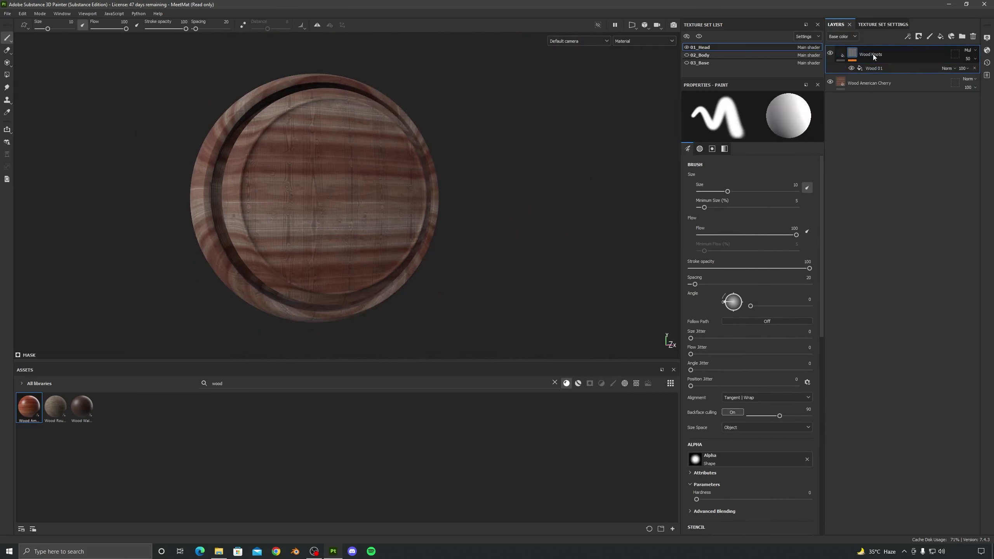
pyautogui.press('Return')
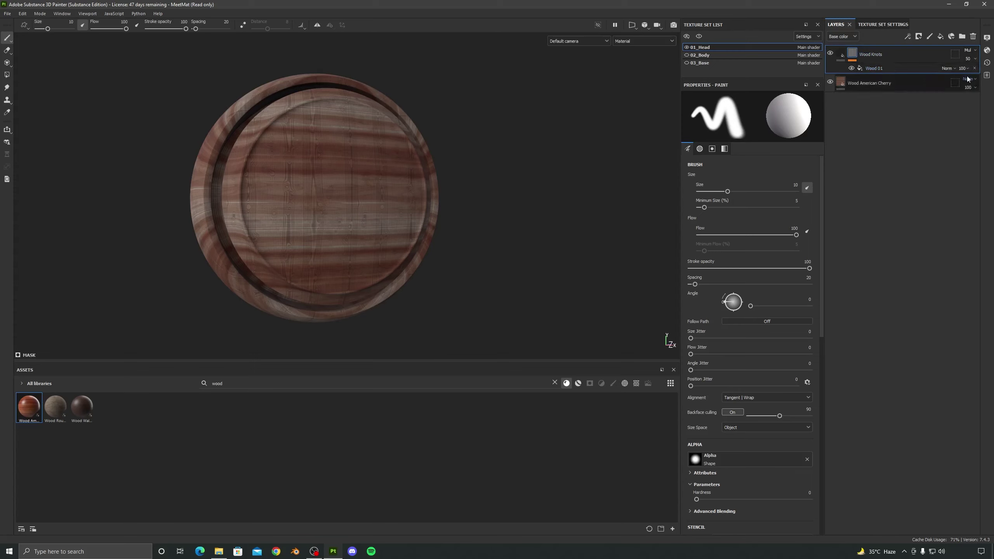
# Create a folder named Painted Wood and move the Wood Knots and Wood American Cherry layers into it.
pyautogui.click(962, 37)
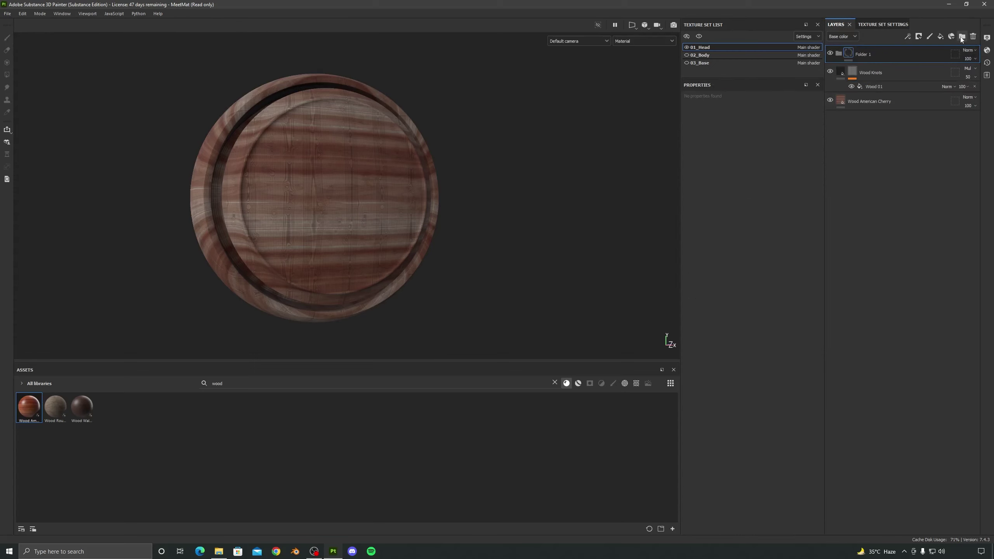
pyautogui.doubleClick(867, 56)
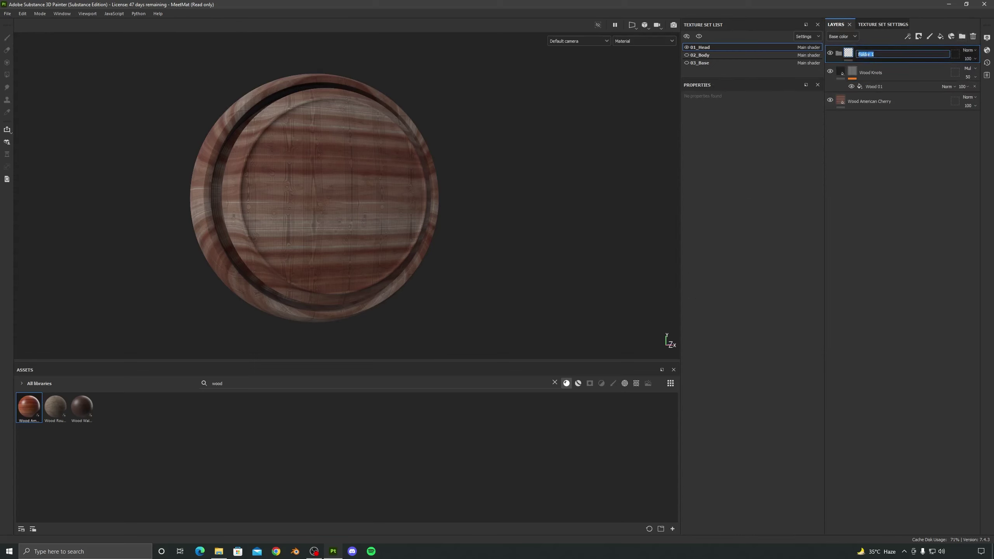
pyautogui.write('Painted Wood')
pyautogui.press('Return')
pyautogui.click(872, 76)
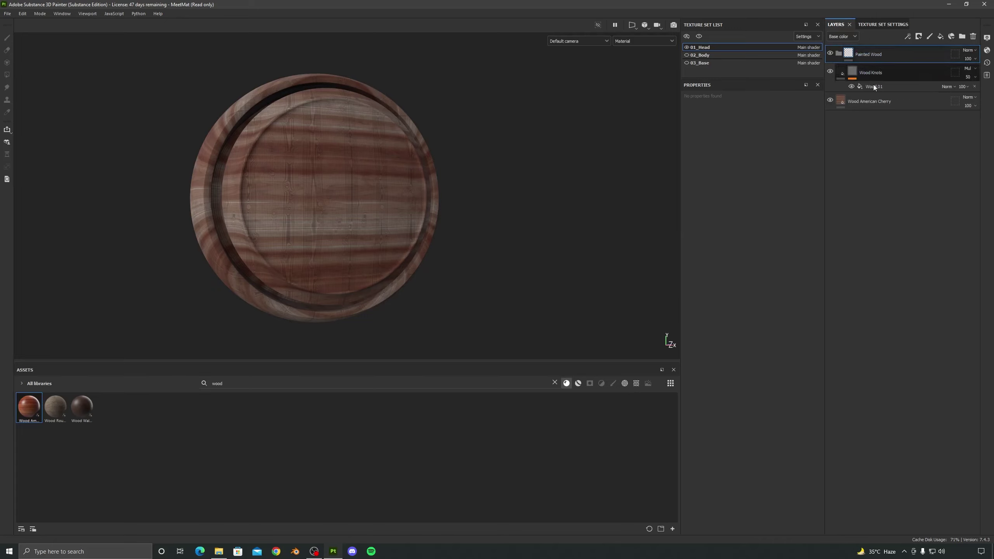
pyautogui.keyDown('ctrl'); pyautogui.click(876, 104); pyautogui.keyUp('ctrl')
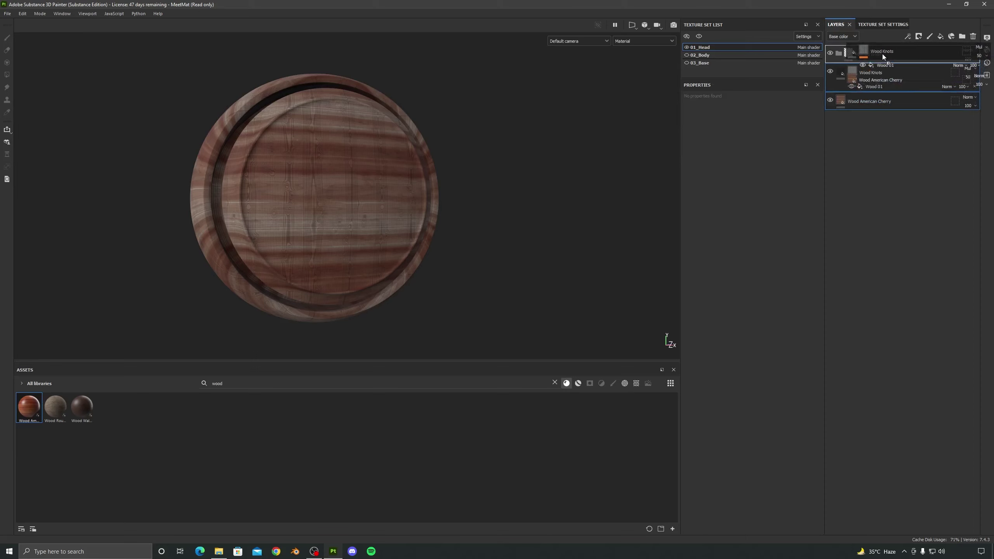
pyautogui.click(881, 54)
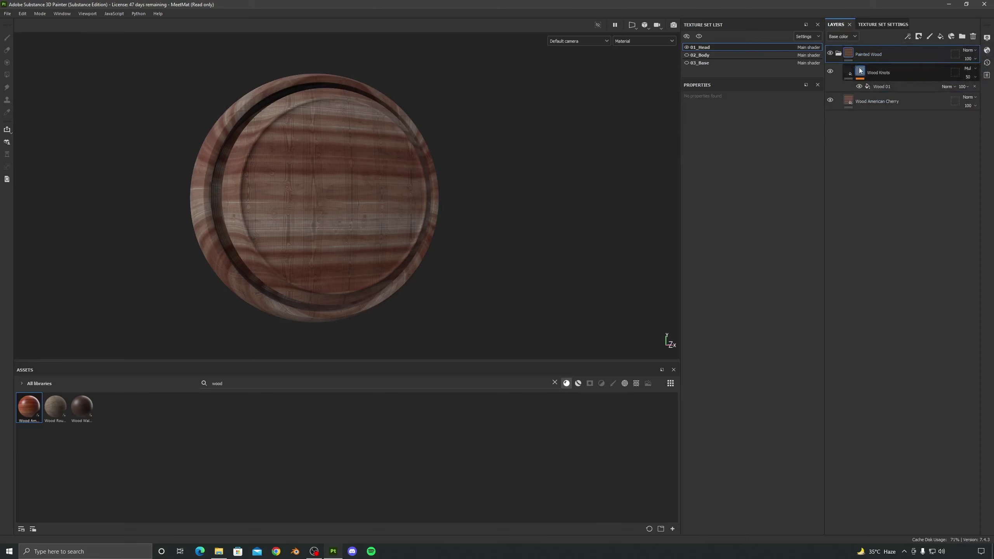
# Create a Base folder inside Painted Wood, holding the Wood Knots and Wood American Cherry layers, and collapse it.
pyautogui.click(880, 77)
pyautogui.click(962, 36)
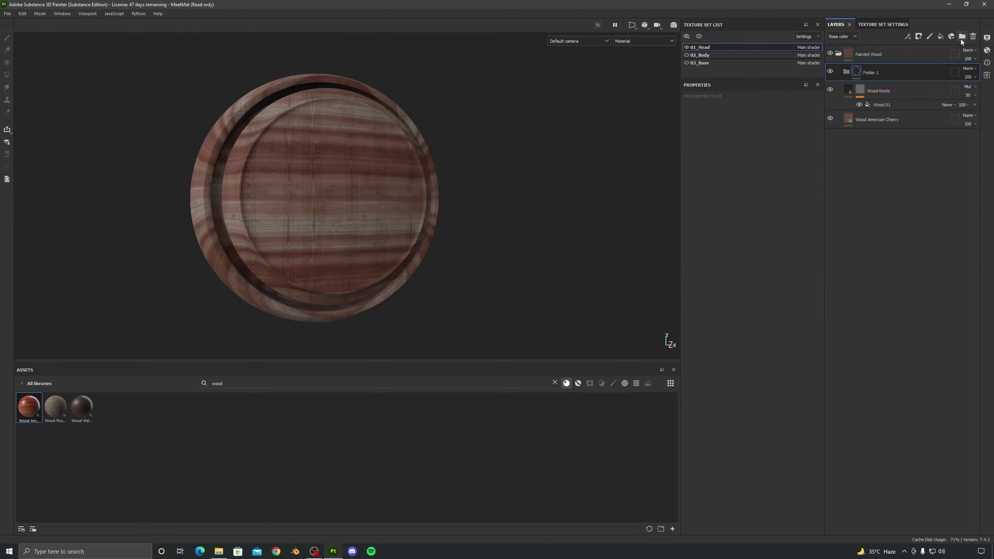
pyautogui.doubleClick(876, 74)
pyautogui.write('Base')
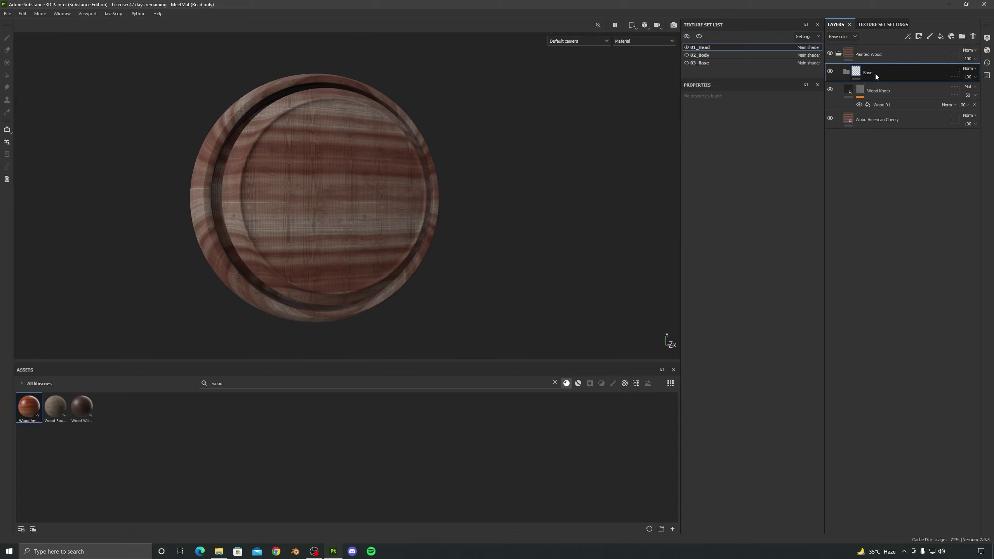
pyautogui.press('Return')
pyautogui.click(895, 95)
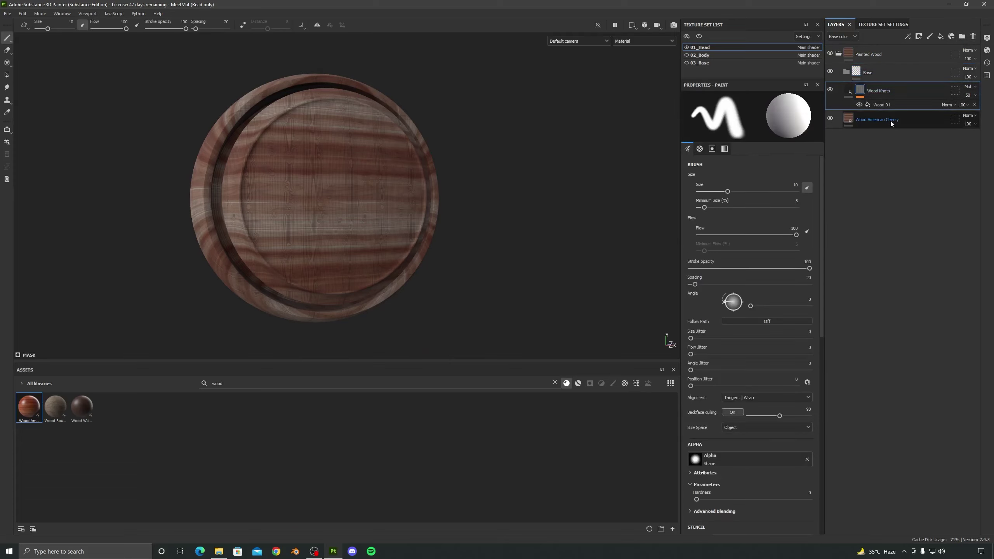
pyautogui.keyDown('shift'); pyautogui.click(890, 121); pyautogui.keyUp('shift')
pyautogui.moveTo(882, 92); pyautogui.dragTo(884, 70)
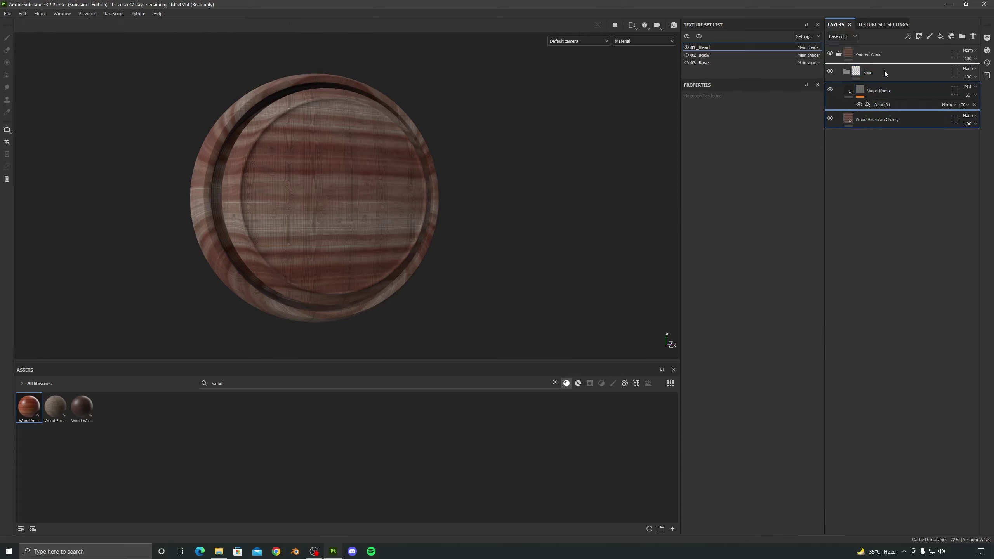
pyautogui.click(846, 73)
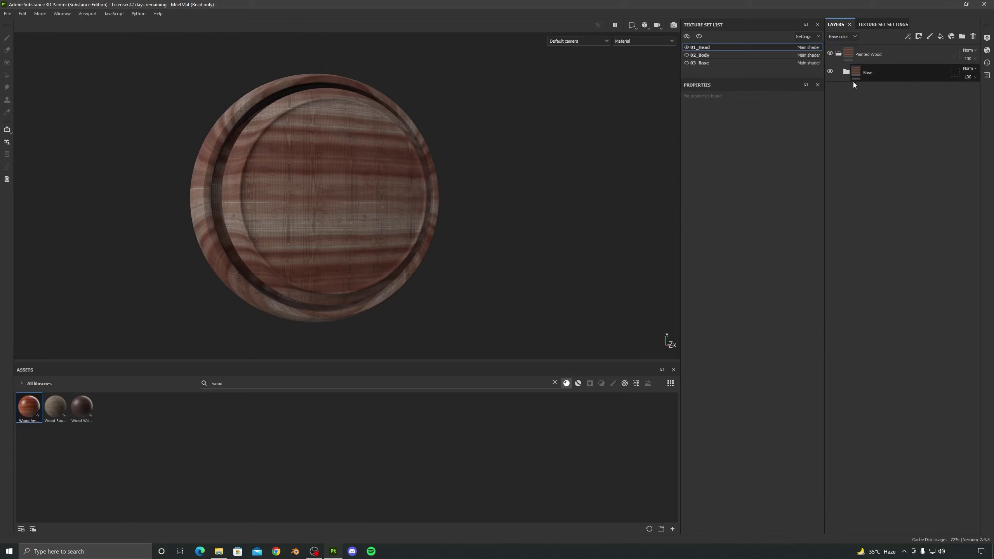
# Add a folder named Paint above the Base folder inside Painted Wood.
pyautogui.keyDown('alt'); pyautogui.moveTo(352, 177); pyautogui.dragTo(325, 241); pyautogui.keyUp('alt')
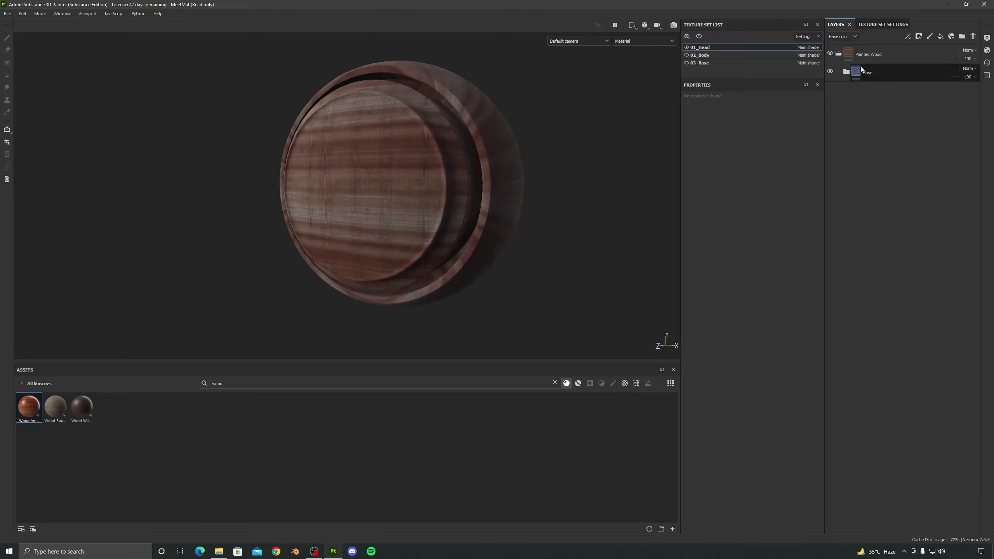
pyautogui.click(900, 73)
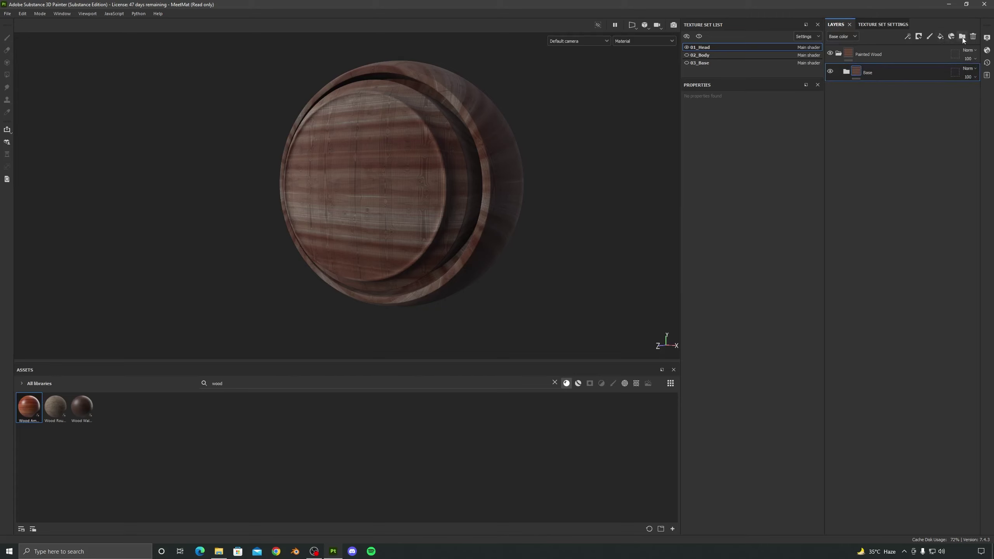
pyautogui.click(963, 40)
pyautogui.doubleClick(876, 74)
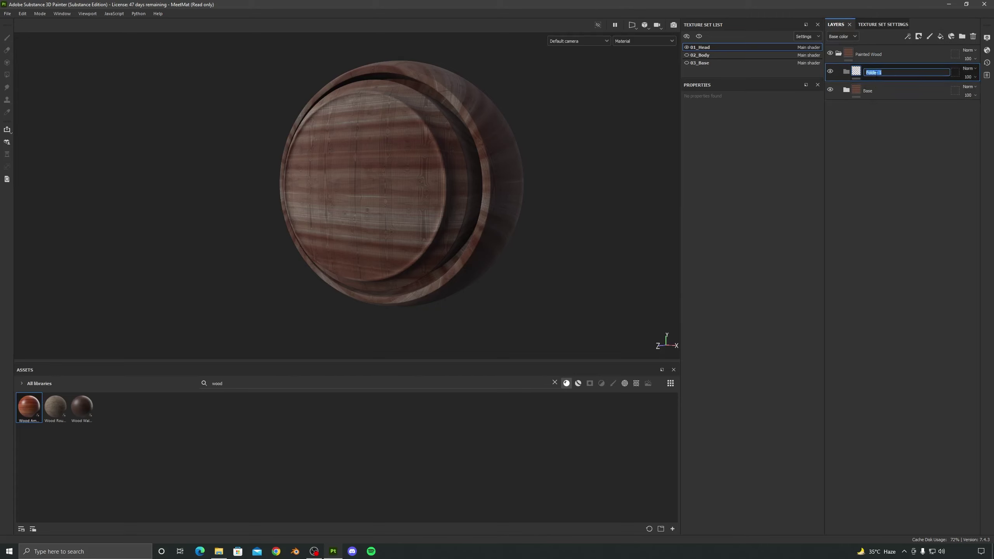
pyautogui.write('Paint')
pyautogui.press('Return')
# Add a fill layer inside the Paint folder, inspect the grain relief through it and rename the layer Base.
pyautogui.click(940, 36)
pyautogui.keyDown('alt'); pyautogui.moveTo(605, 163); pyautogui.dragTo(423, 195); pyautogui.keyUp('alt')
pyautogui.keyDown('alt'); pyautogui.moveTo(348, 216); pyautogui.dragTo(402, 233); pyautogui.keyUp('alt')
pyautogui.keyDown('alt'); pyautogui.moveTo(402, 233); pyautogui.dragTo(430, 134, button='right'); pyautogui.keyUp('alt')
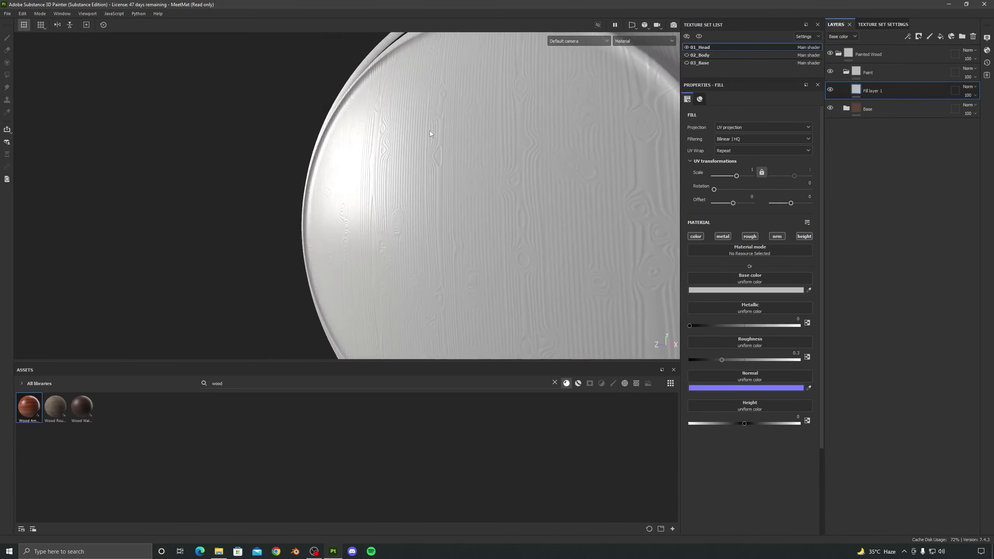
pyautogui.keyDown('alt'); pyautogui.moveTo(401, 218); pyautogui.dragTo(480, 202, button='right'); pyautogui.keyUp('alt')
pyautogui.keyDown('alt'); pyautogui.moveTo(480, 202); pyautogui.dragTo(382, 216); pyautogui.keyUp('alt')
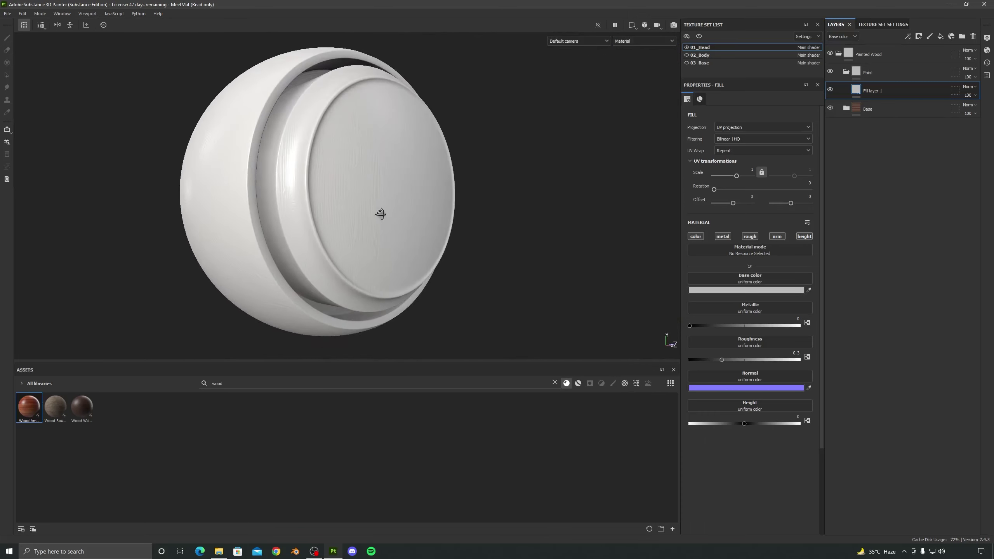
pyautogui.doubleClick(878, 90)
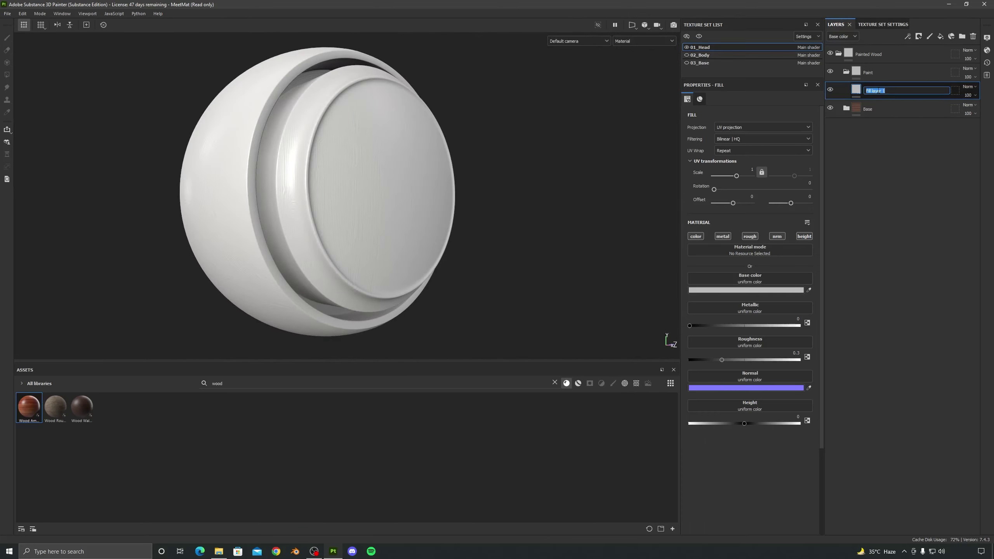
pyautogui.write('Base')
pyautogui.press('Return')
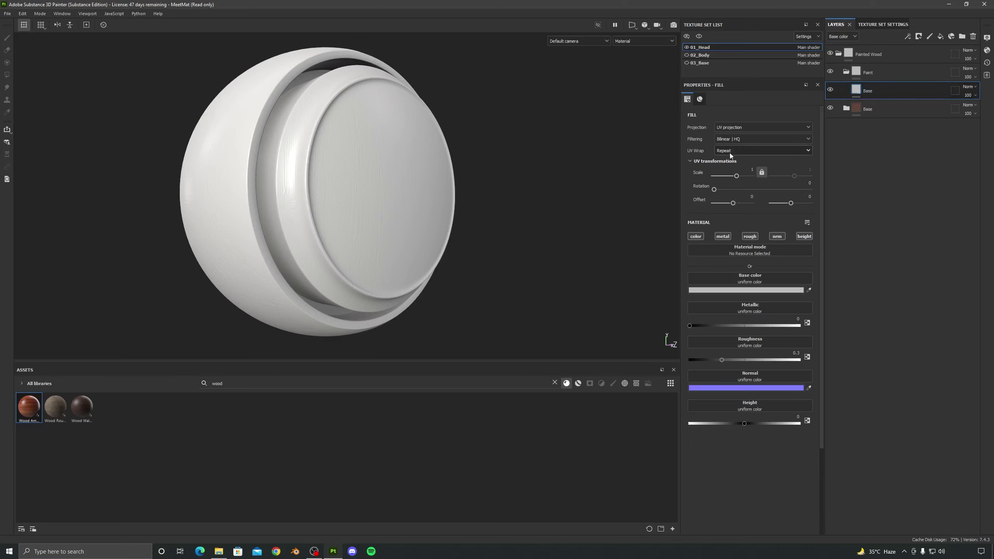
# Darken the Base fill layer's base color to a neutral grey of about A4A4A4.
pyautogui.keyDown('alt'); pyautogui.moveTo(413, 179); pyautogui.dragTo(495, 225); pyautogui.keyUp('alt')
pyautogui.scroll(1, 520, 226)
pyautogui.keyDown('alt'); pyautogui.moveTo(583, 234); pyautogui.dragTo(433, 215); pyautogui.keyUp('alt')
pyautogui.click(737, 290)
pyautogui.moveTo(749, 332); pyautogui.dragTo(693, 341)
pyautogui.keyDown('alt'); pyautogui.moveTo(536, 289); pyautogui.dragTo(594, 163); pyautogui.keyUp('alt')
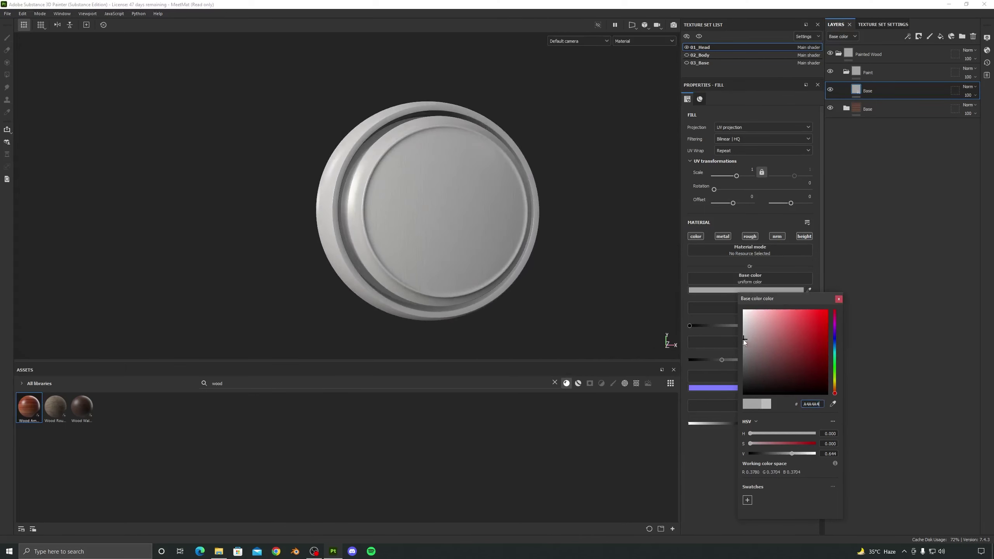
pyautogui.moveTo(743, 340); pyautogui.dragTo(719, 339)
pyautogui.keyDown('alt'); pyautogui.moveTo(587, 297); pyautogui.dragTo(560, 255); pyautogui.keyUp('alt')
pyautogui.click(838, 299)
# Set the Base fill layer's roughness to 0.25 and check the highlights on the head.
pyautogui.keyDown('alt'); pyautogui.moveTo(486, 250); pyautogui.dragTo(385, 237); pyautogui.keyUp('alt')
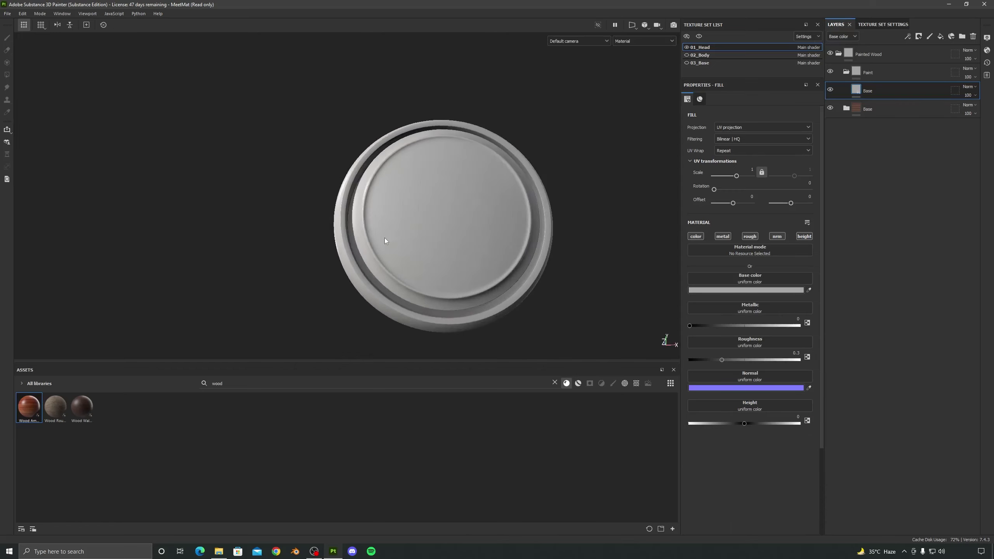
pyautogui.scroll(2, 384, 237)
pyautogui.keyDown('alt'); pyautogui.moveTo(431, 289); pyautogui.dragTo(629, 326); pyautogui.keyUp('alt')
pyautogui.moveTo(721, 361)
pyautogui.mouseDown()
pyautogui.moveTo(734, 363)
pyautogui.moveTo(711, 364)
pyautogui.moveTo(725, 366)
pyautogui.mouseUp()
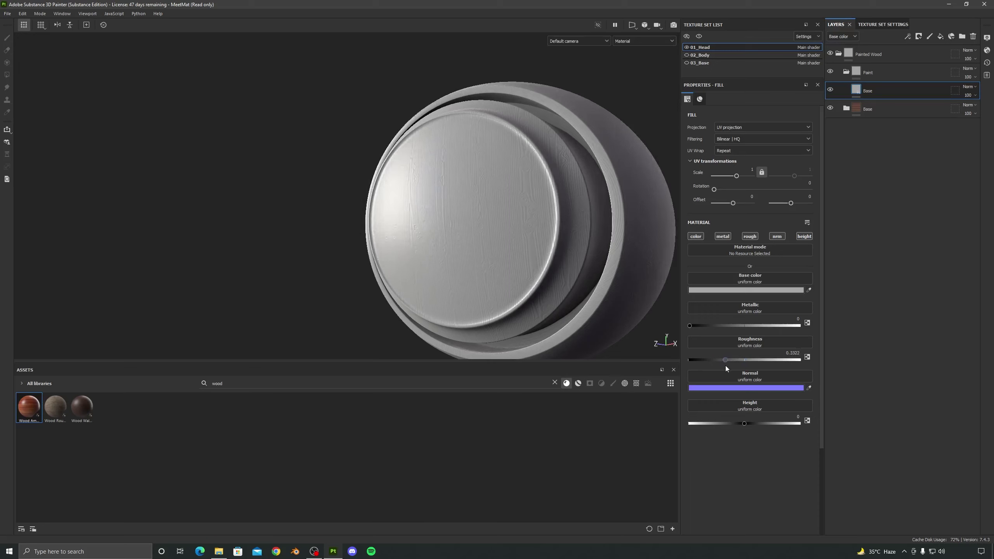
pyautogui.click(788, 353)
pyautogui.write('0.')
pyautogui.press('Return')
pyautogui.moveTo(564, 199)
pyautogui.keyDown('alt'); pyautogui.mouseDown()
pyautogui.moveTo(480, 261)
pyautogui.moveTo(417, 246)
pyautogui.moveTo(495, 272)
pyautogui.moveTo(407, 281)
pyautogui.moveTo(348, 248)
pyautogui.moveTo(411, 265)
pyautogui.moveTo(354, 270)
pyautogui.moveTo(477, 266)
pyautogui.mouseUp(); pyautogui.keyUp('alt')
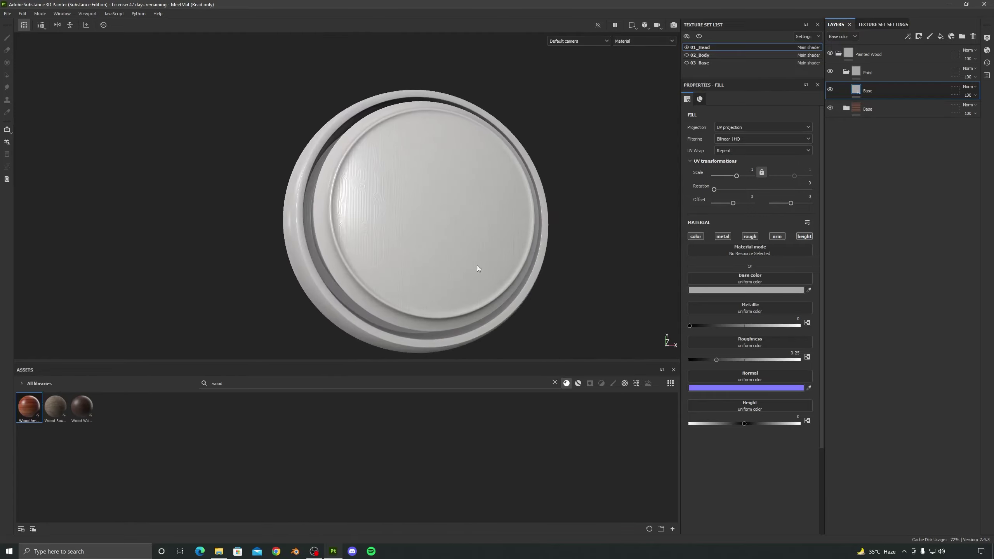
# Set the Base fill layer's height to 0.05 and inspect the painted surface.
pyautogui.keyDown('alt'); pyautogui.moveTo(477, 266); pyautogui.dragTo(433, 251, button='middle'); pyautogui.keyUp('alt')
pyautogui.moveTo(433, 250)
pyautogui.keyDown('alt'); pyautogui.mouseDown()
pyautogui.moveTo(364, 226)
pyautogui.moveTo(291, 233)
pyautogui.moveTo(296, 249)
pyautogui.moveTo(366, 244)
pyautogui.moveTo(438, 280)
pyautogui.moveTo(422, 255)
pyautogui.mouseUp(); pyautogui.keyUp('alt')
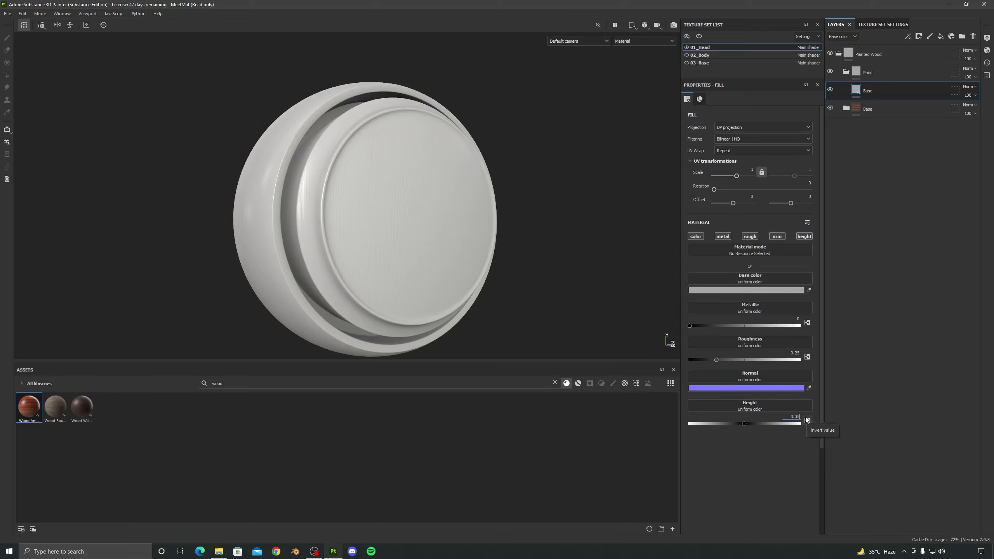
pyautogui.press('Return')
pyautogui.keyDown('alt'); pyautogui.moveTo(410, 211); pyautogui.dragTo(351, 265); pyautogui.keyUp('alt')
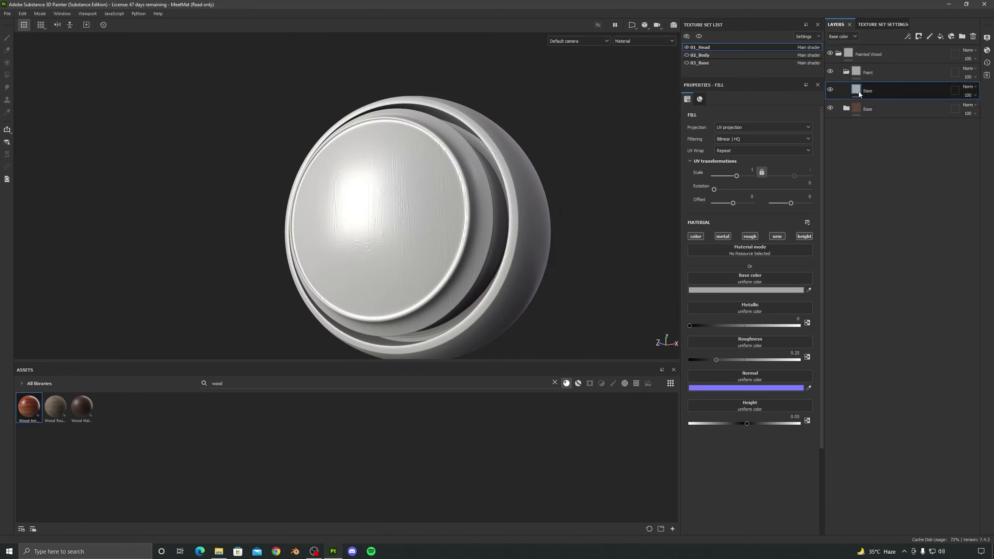
# Duplicate the Base fill layer inside the Paint folder and open the copy's name for editing.
pyautogui.moveTo(860, 94)
pyautogui.hotkey('ctrl', 'd')
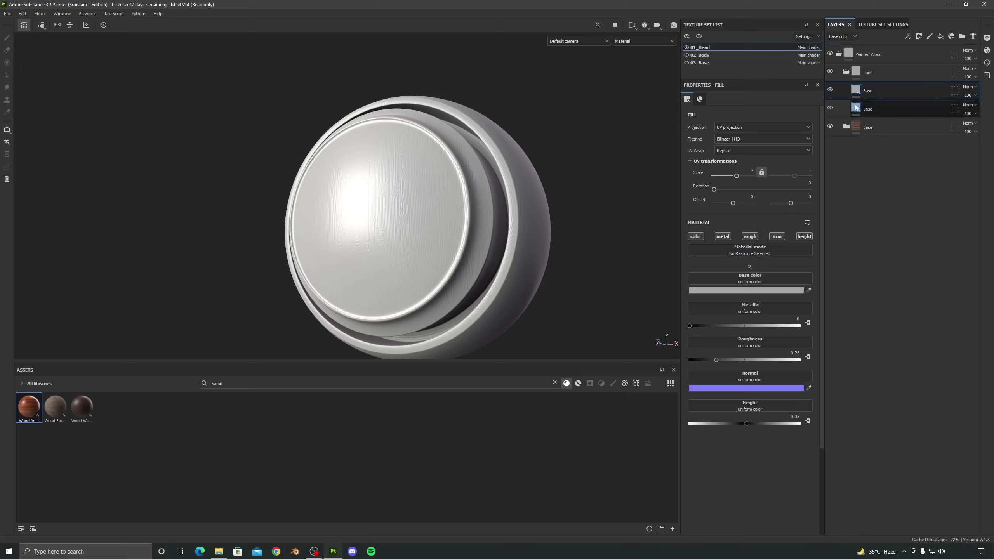
pyautogui.doubleClick(868, 91)
pyautogui.press('Return')
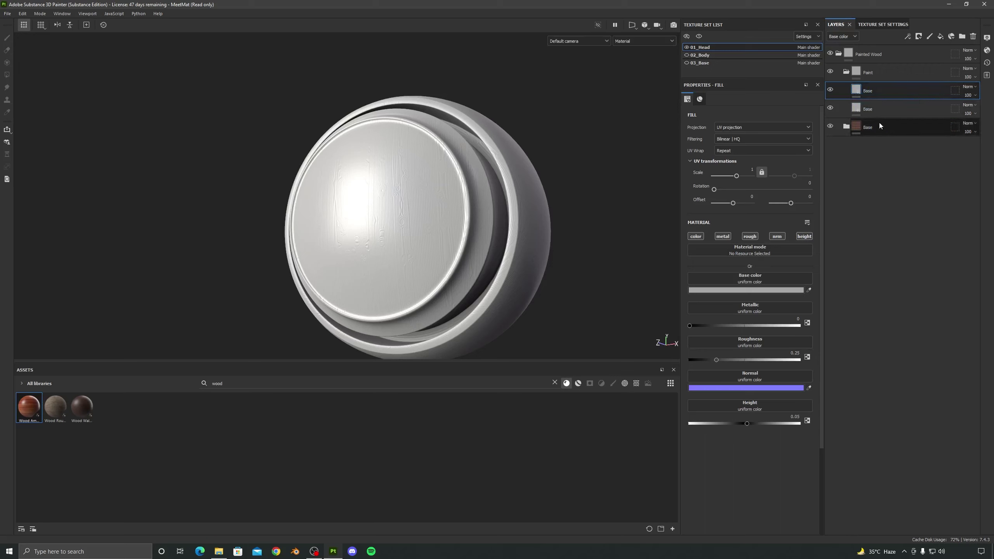
# Rename the duplicated fill layer in the Paint folder as PaintVariation.
pyautogui.doubleClick(868, 91)
pyautogui.write('PaintVaria')
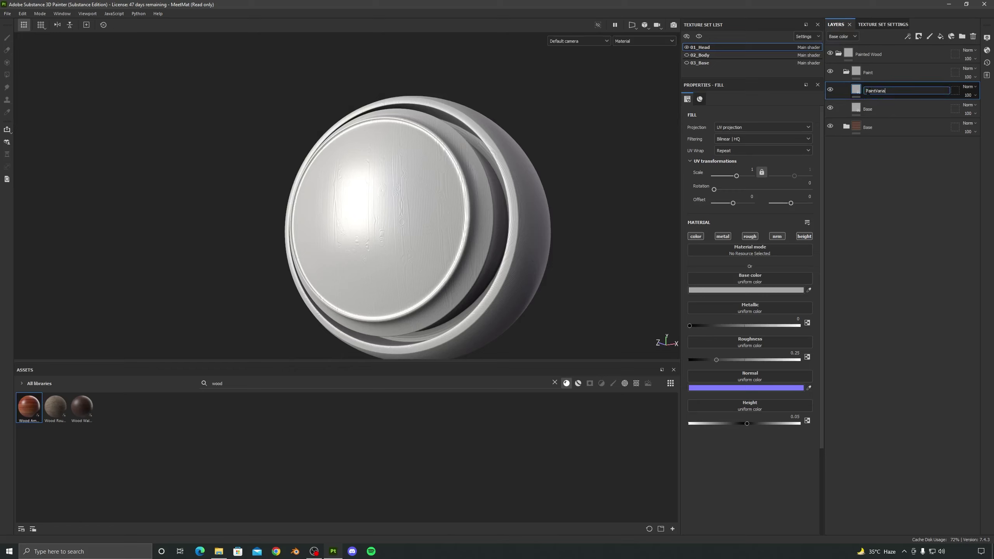
pyautogui.write('tion')
pyautogui.press('Return')
pyautogui.moveTo(477, 186)
pyautogui.keyDown('alt'); pyautogui.mouseDown()
pyautogui.moveTo(496, 222)
pyautogui.moveTo(408, 207)
pyautogui.moveTo(489, 194)
pyautogui.mouseUp(); pyautogui.keyUp('alt')
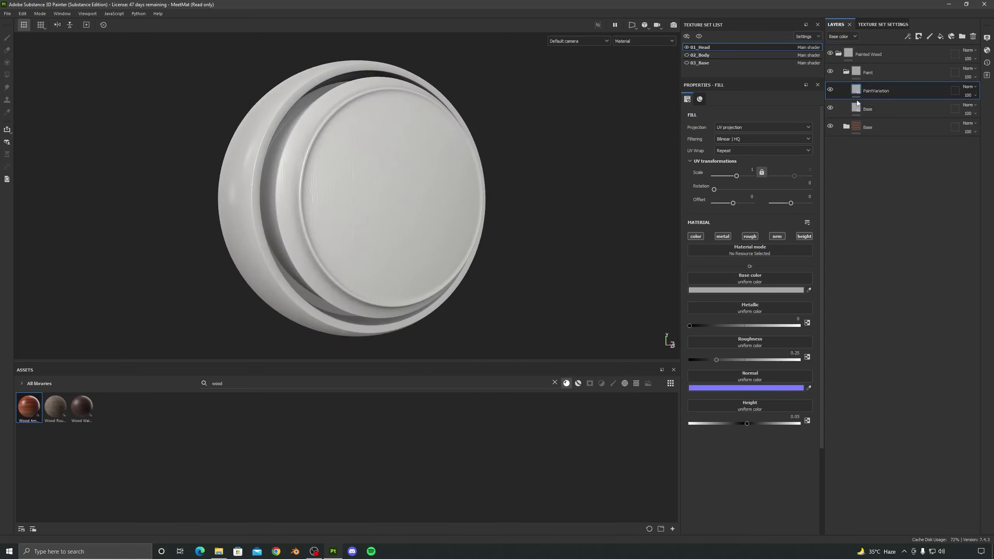
# Set the PaintVariation base color's hue to 0.131 and saturation to 0.132.
pyautogui.click(751, 291)
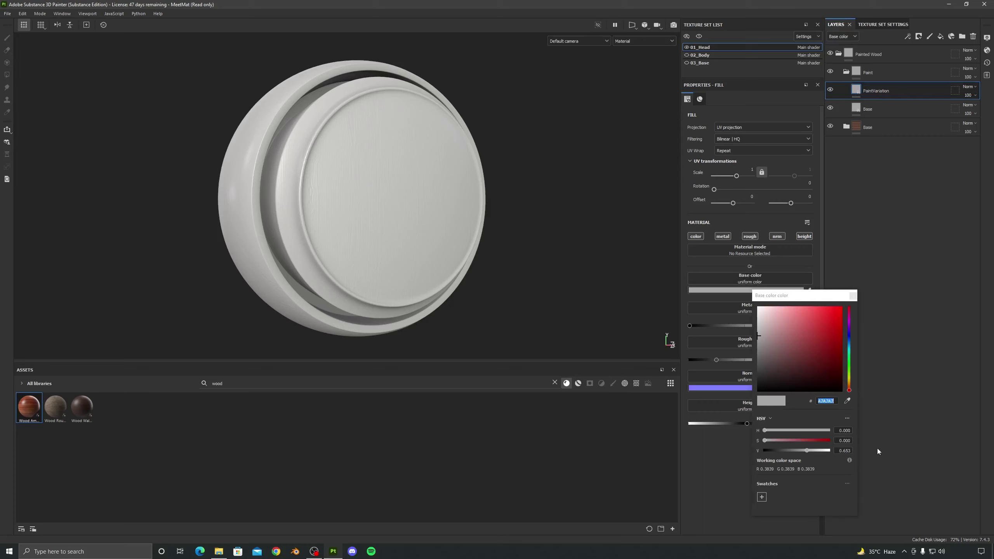
pyautogui.click(844, 431)
pyautogui.doubleClick(845, 430)
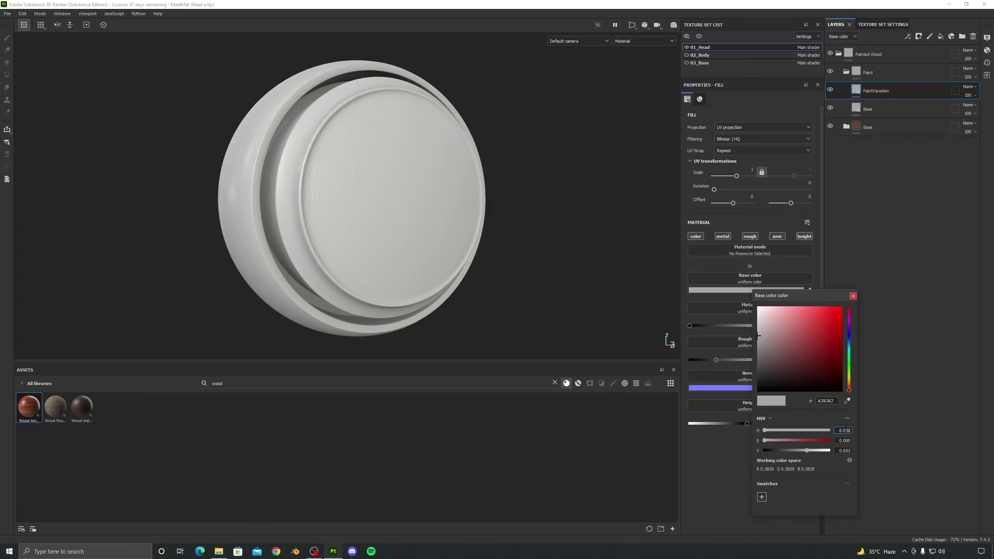
pyautogui.write('131')
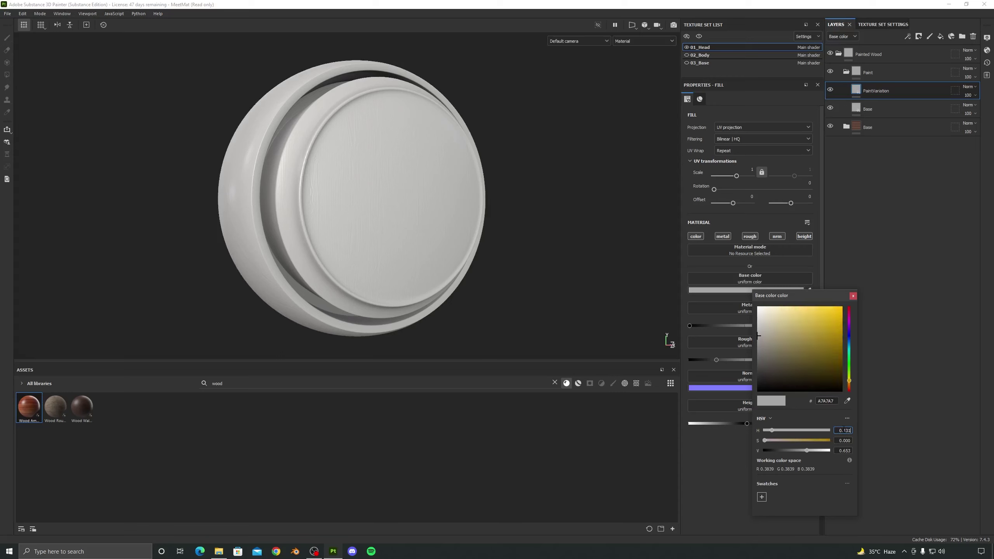
pyautogui.click(847, 441)
pyautogui.write('1')
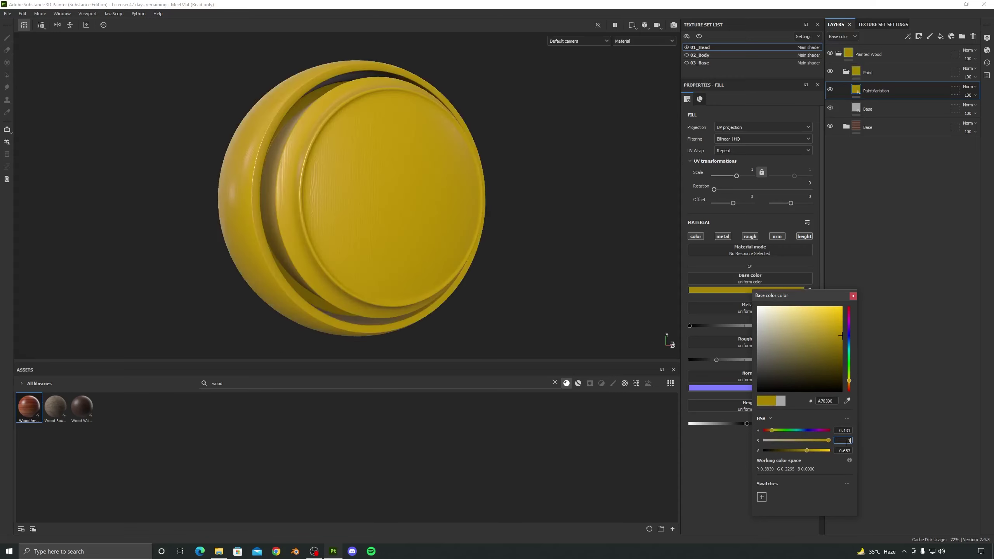
pyautogui.write('0.132')
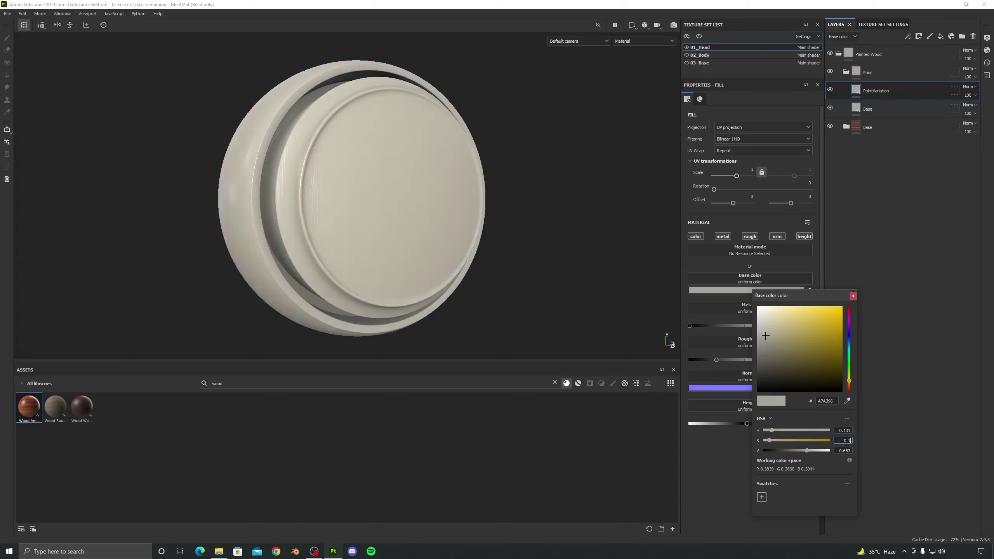
# Set the base color's HSV value to 0.743 and inspect the cream paint on the head.
pyautogui.click(841, 451)
pyautogui.write('0.3')
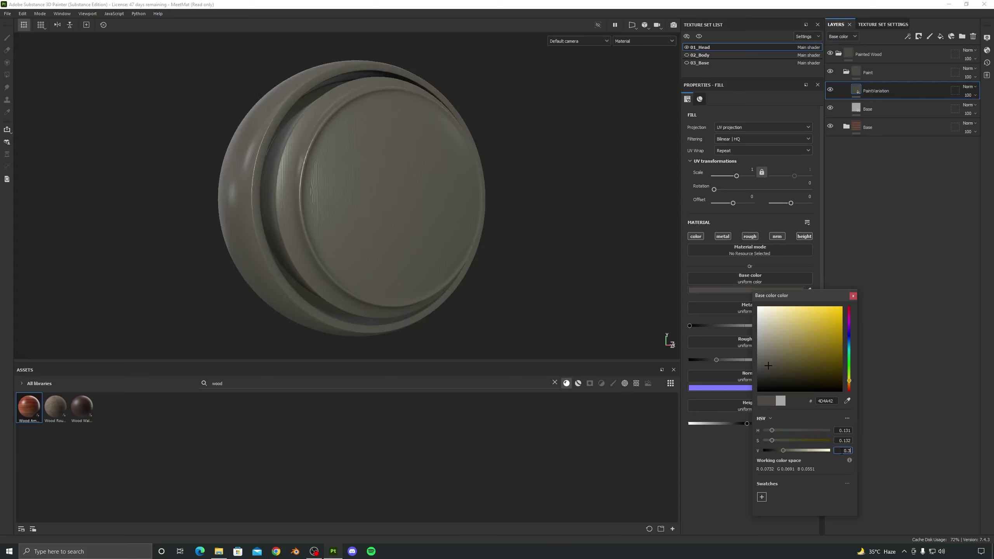
pyautogui.press('BackSpace')
pyautogui.write('743')
pyautogui.press('Return')
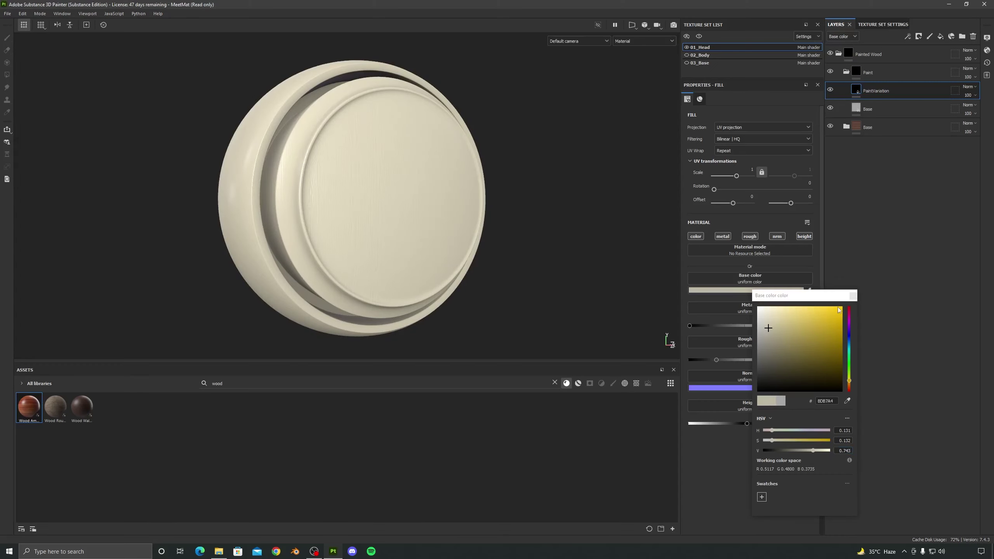
pyautogui.click(853, 295)
pyautogui.keyDown('alt'); pyautogui.moveTo(468, 260); pyautogui.dragTo(456, 147); pyautogui.keyUp('alt')
pyautogui.keyDown('alt'); pyautogui.moveTo(469, 182); pyautogui.dragTo(487, 180); pyautogui.keyUp('alt')
pyautogui.scroll(1, 486, 176)
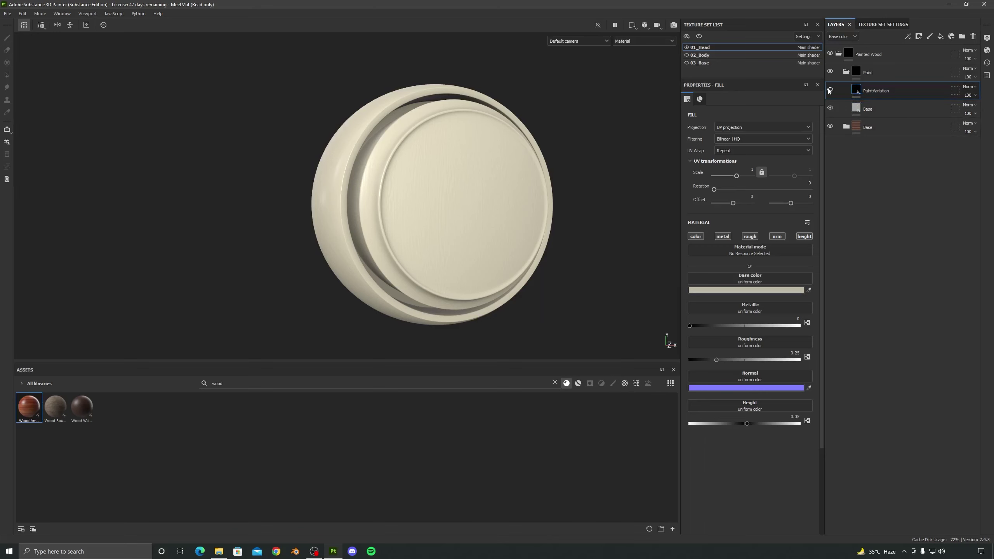
pyautogui.keyDown('alt'); pyautogui.moveTo(608, 157); pyautogui.dragTo(543, 206); pyautogui.keyUp('alt')
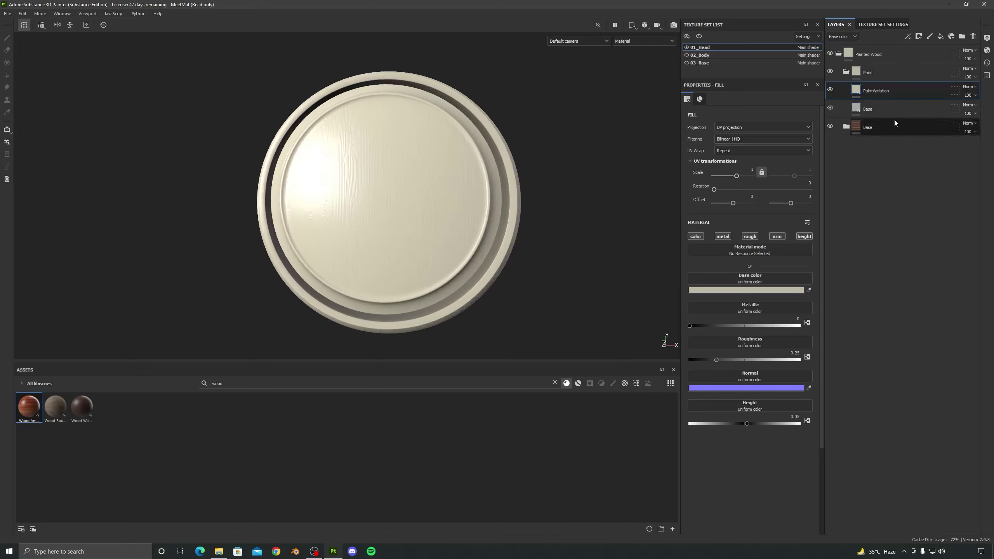
# Add a black mask with a fill effect to the PaintVariation layer.
pyautogui.click(919, 37)
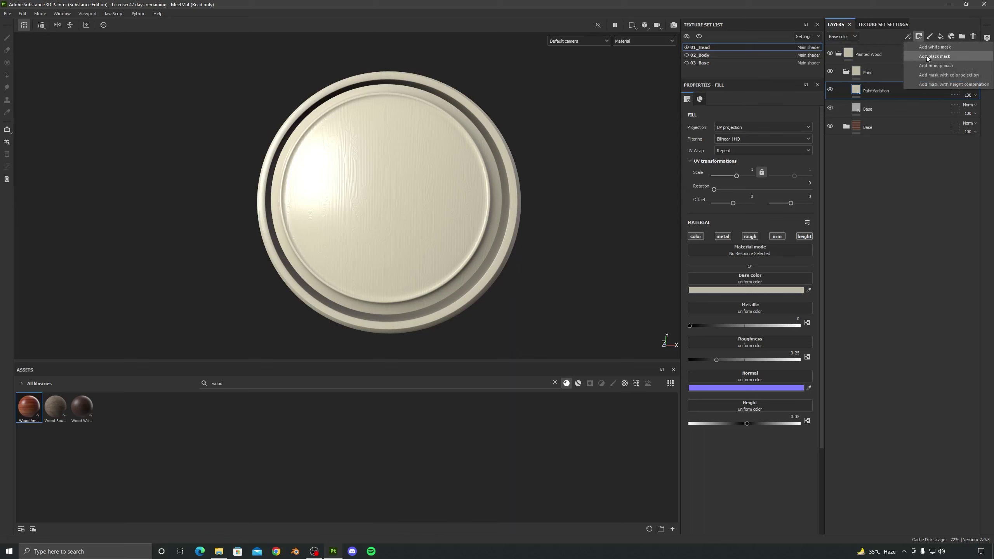
pyautogui.click(926, 56)
pyautogui.click(908, 36)
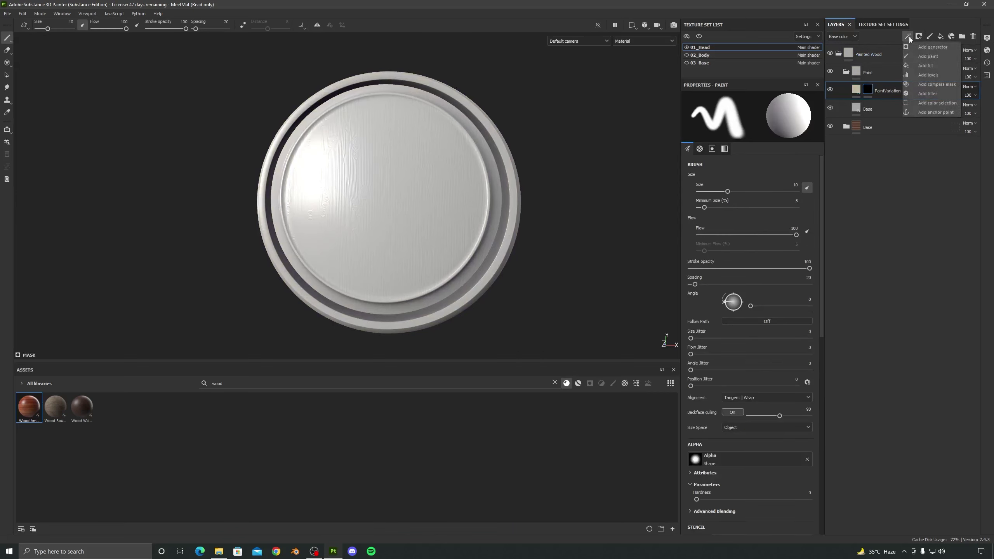
pyautogui.click(928, 67)
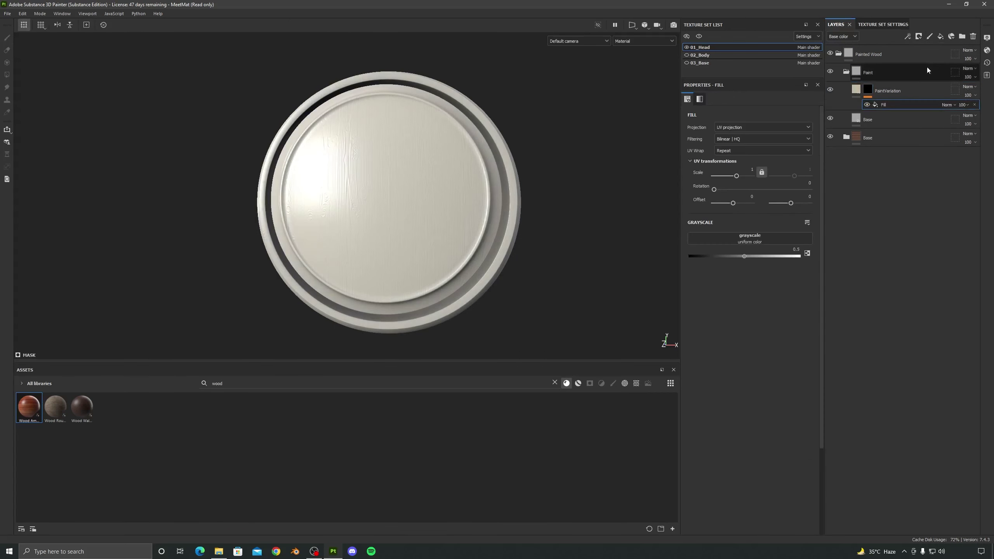
# Search the procedural textures for clouds and assign Clouds 2 as the mask fill's grayscale.
pyautogui.click(760, 239)
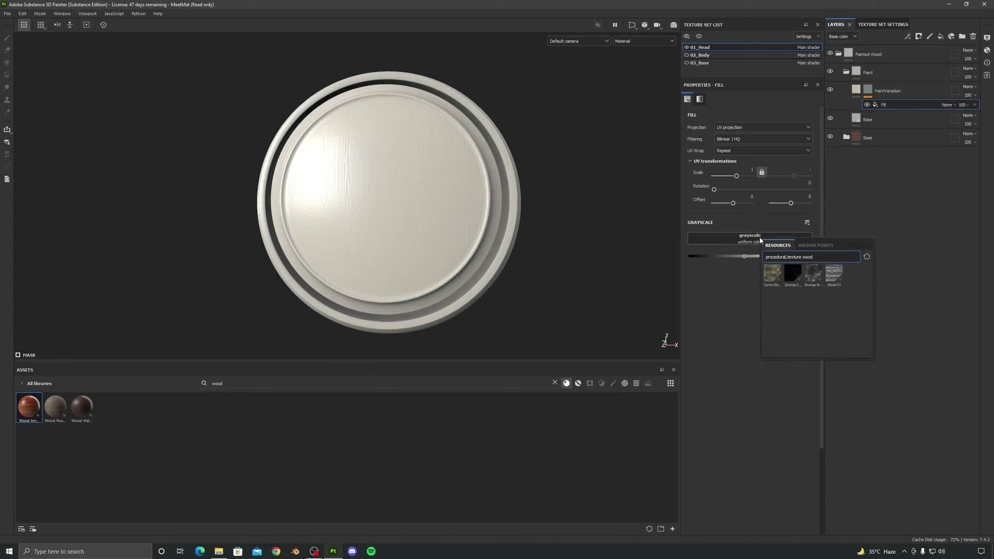
pyautogui.press('BackSpace')
pyautogui.press('BackSpace')
pyautogui.press('BackSpace')
pyautogui.press('BackSpace')
pyautogui.press('BackSpace')
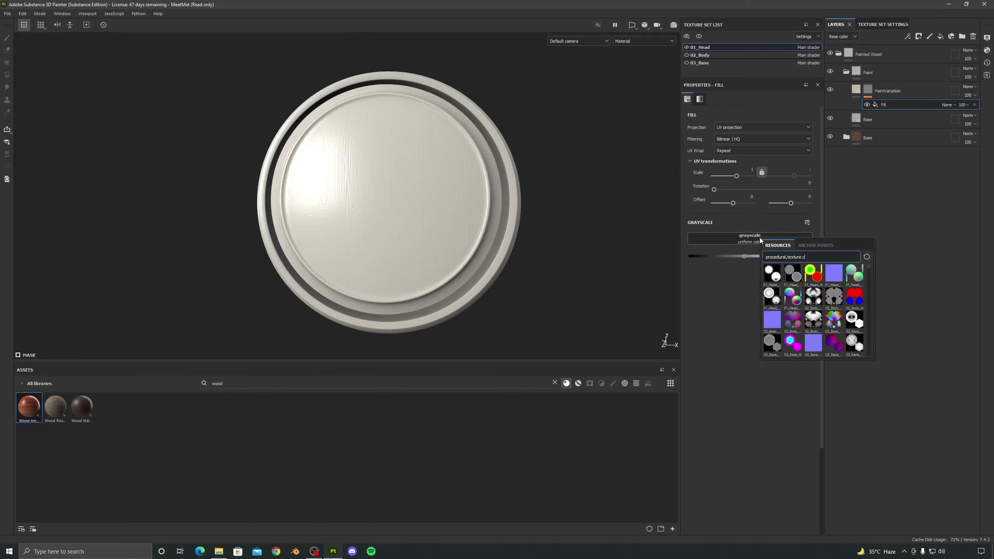
pyautogui.write('clouds')
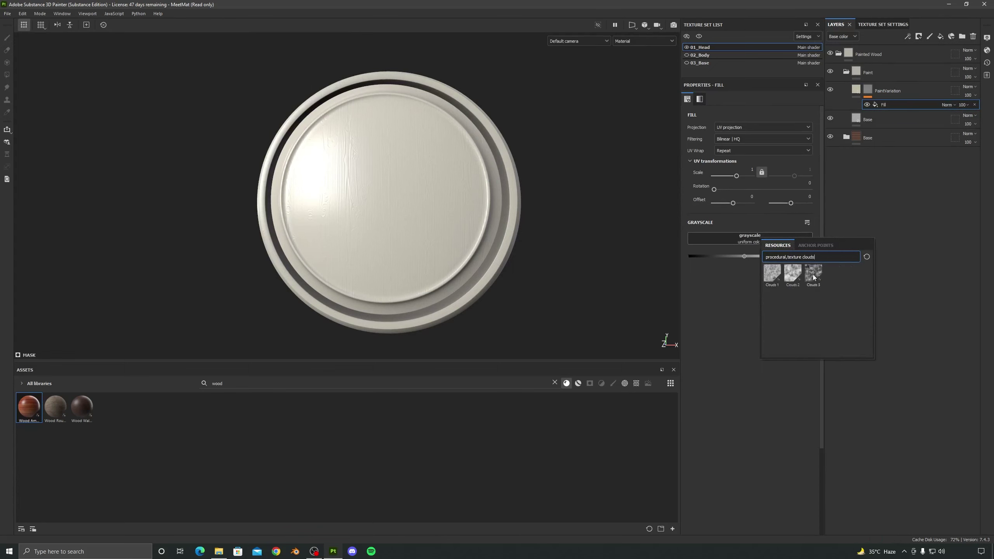
pyautogui.click(793, 275)
# Compare the head's surface with the PaintVariation and paint Base layers switched off and on.
pyautogui.moveTo(403, 243)
pyautogui.keyDown('alt'); pyautogui.mouseDown()
pyautogui.moveTo(468, 244)
pyautogui.moveTo(420, 243)
pyautogui.mouseUp(); pyautogui.keyUp('alt')
pyautogui.scroll(2, 414, 241)
pyautogui.click(830, 89)
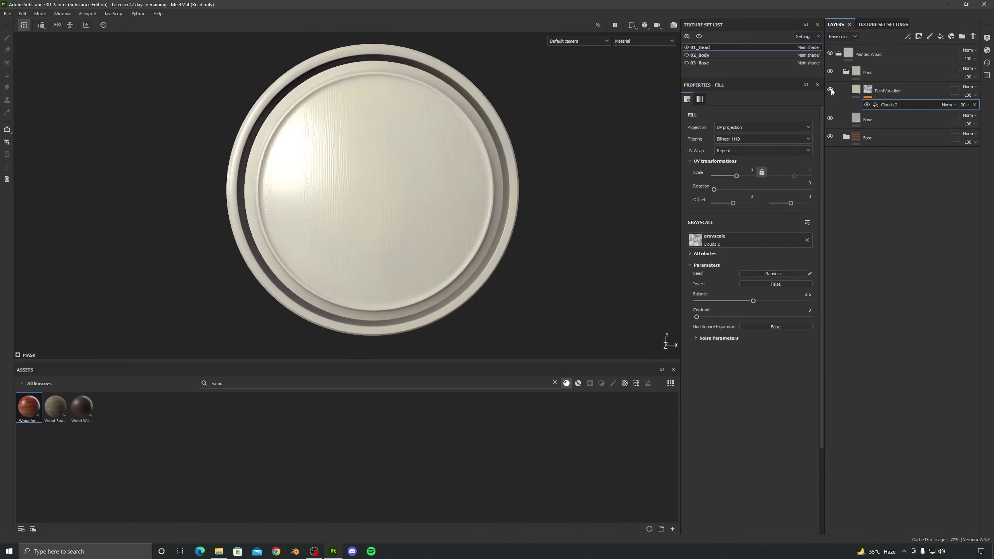
pyautogui.click(831, 90)
pyautogui.keyDown('alt'); pyautogui.moveTo(409, 248); pyautogui.dragTo(410, 314, button='right'); pyautogui.keyUp('alt')
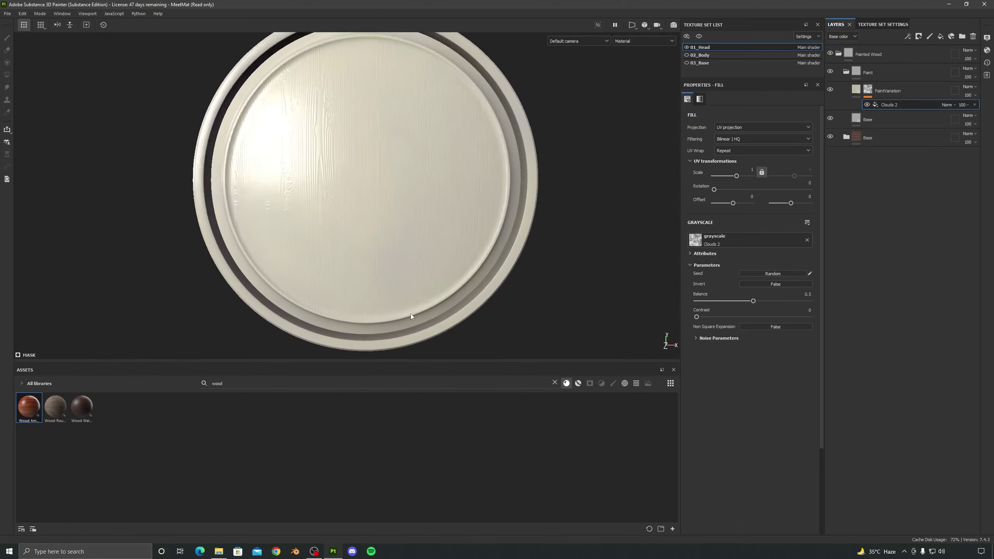
pyautogui.keyDown('alt'); pyautogui.moveTo(406, 267); pyautogui.dragTo(424, 233, button='middle'); pyautogui.keyUp('alt')
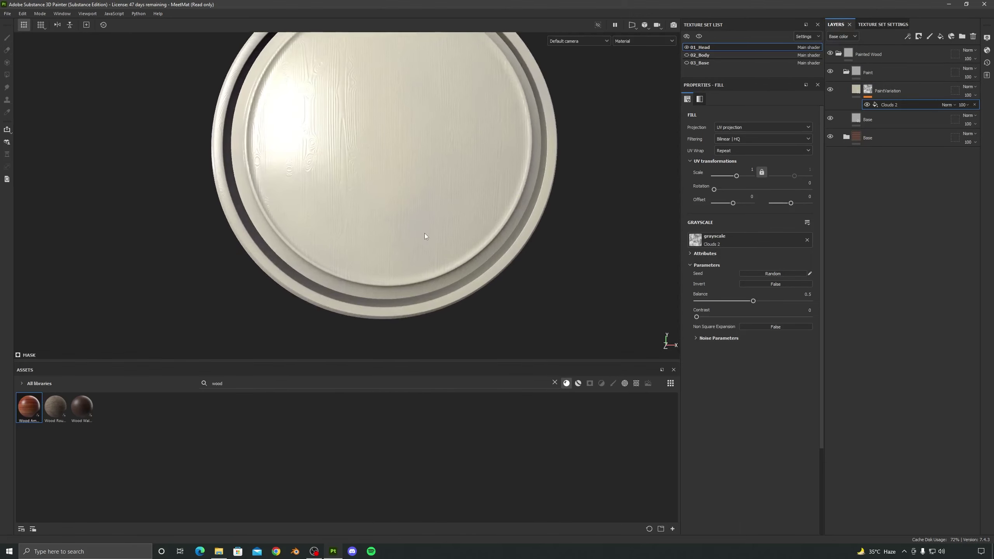
pyautogui.click(830, 119)
pyautogui.click(830, 119)
pyautogui.click(831, 119)
pyautogui.click(830, 118)
pyautogui.scroll(-3, 413, 137)
pyautogui.keyDown('alt'); pyautogui.moveTo(413, 138); pyautogui.dragTo(376, 197); pyautogui.keyUp('alt')
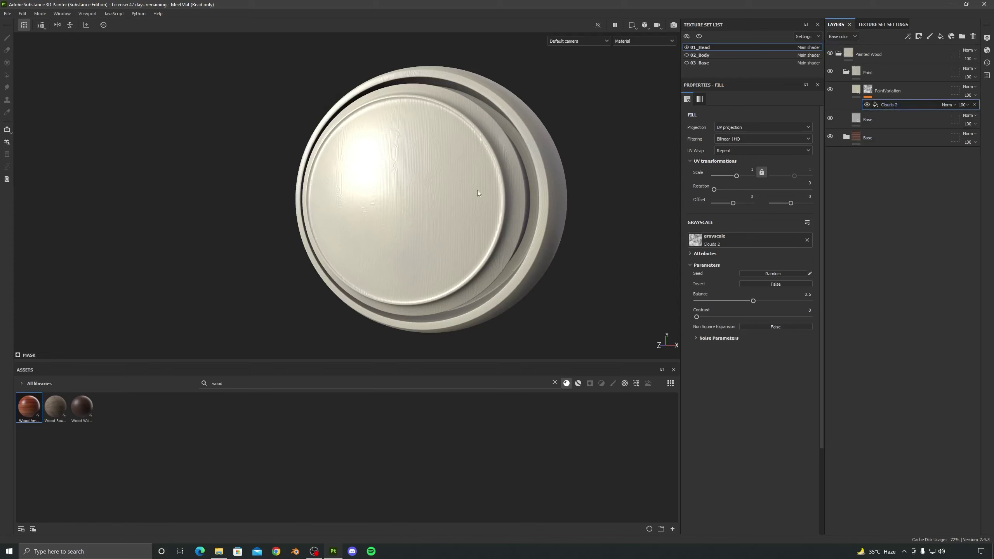
# Set the Clouds 2 mask fill's balance to 0.31 and try out its contrast, leaving contrast at 0.
pyautogui.keyDown('alt'); pyautogui.moveTo(475, 192); pyautogui.dragTo(448, 192); pyautogui.keyUp('alt')
pyautogui.moveTo(729, 178); pyautogui.dragTo(727, 176)
pyautogui.hotkey('ctrl', 'z')
pyautogui.keyDown('alt'); pyautogui.moveTo(386, 204); pyautogui.dragTo(513, 198); pyautogui.keyUp('alt')
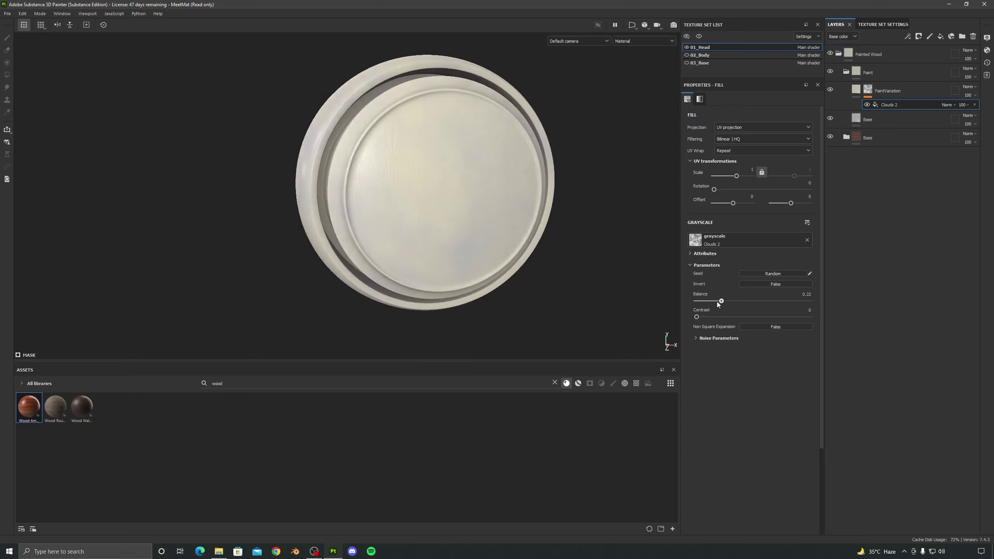
pyautogui.moveTo(718, 302)
pyautogui.mouseDown()
pyautogui.moveTo(696, 302)
pyautogui.moveTo(743, 309)
pyautogui.moveTo(719, 308)
pyautogui.moveTo(740, 309)
pyautogui.moveTo(721, 307)
pyautogui.moveTo(729, 311)
pyautogui.mouseUp()
pyautogui.keyDown('alt'); pyautogui.moveTo(352, 172); pyautogui.dragTo(536, 258); pyautogui.keyUp('alt')
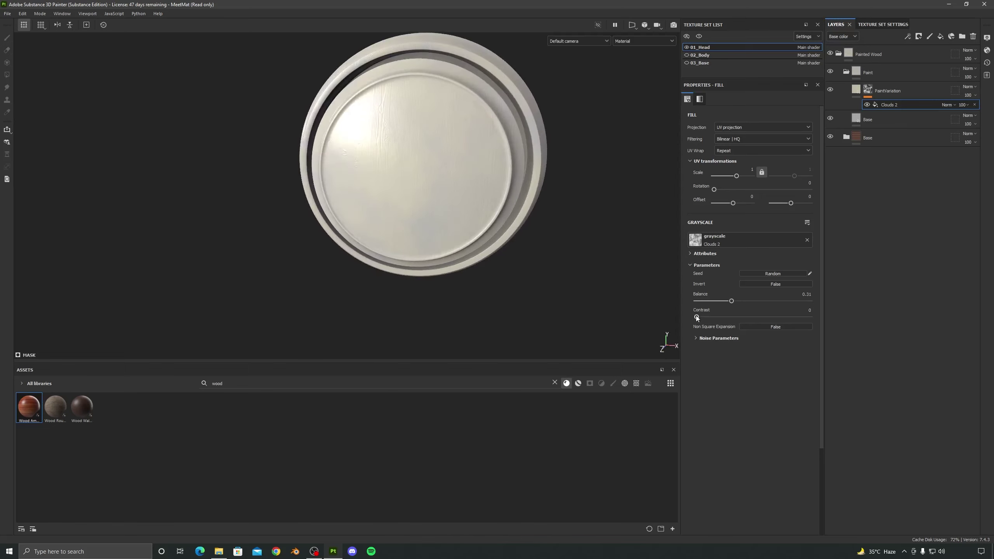
pyautogui.moveTo(768, 317); pyautogui.dragTo(443, 196)
pyautogui.keyDown('alt'); pyautogui.moveTo(443, 197); pyautogui.dragTo(521, 214, button='right'); pyautogui.keyUp('alt')
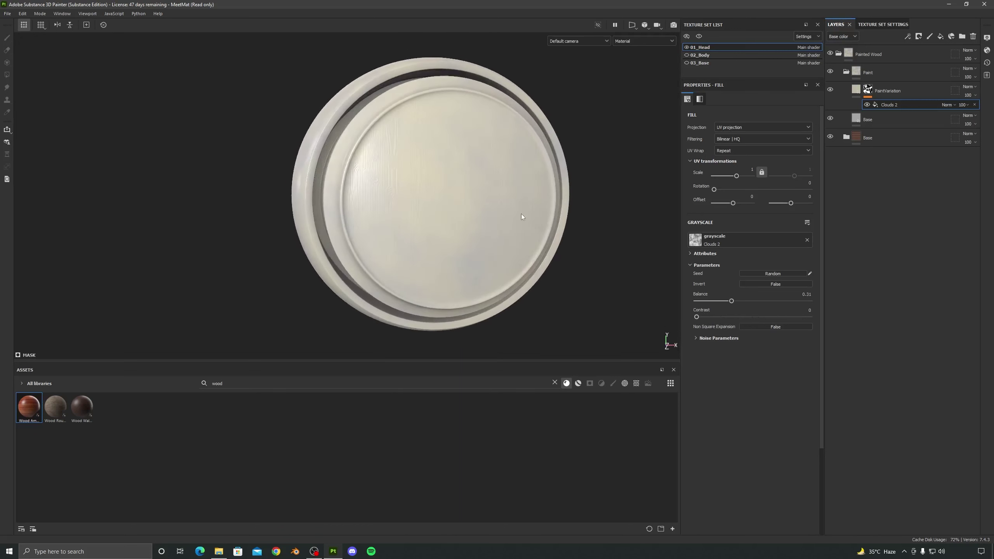
# Reduce the PaintVariation layer's opacity to 40 and inspect the subtle color variation on the head.
pyautogui.click(965, 104)
pyautogui.write('40')
pyautogui.keyDown('alt'); pyautogui.moveTo(521, 198); pyautogui.dragTo(493, 206); pyautogui.keyUp('alt')
pyautogui.scroll(1, 493, 206)
pyautogui.keyDown('alt'); pyautogui.moveTo(508, 198); pyautogui.dragTo(525, 225, button='middle'); pyautogui.keyUp('alt')
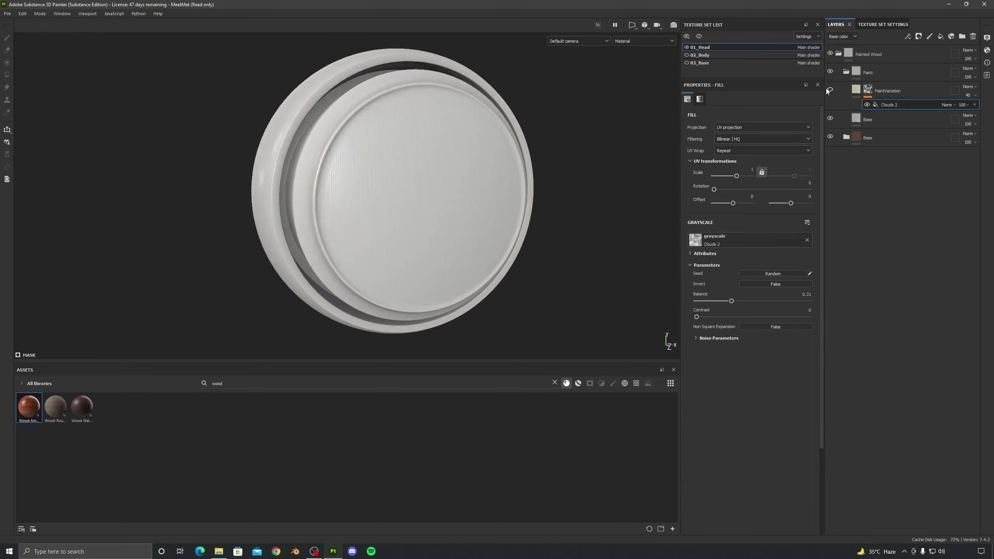
pyautogui.keyDown('alt'); pyautogui.moveTo(501, 227); pyautogui.dragTo(459, 227); pyautogui.keyUp('alt')
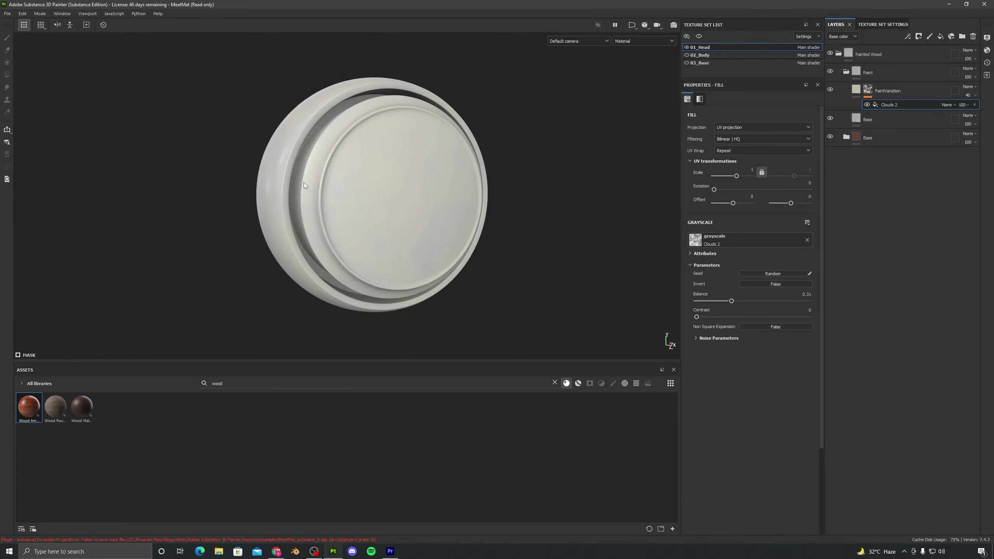
# Save the project as WoodMaterial in the Painted Wood folder inside TUTORIAL on the E: drive.
pyautogui.hotkey('ctrl', 's')
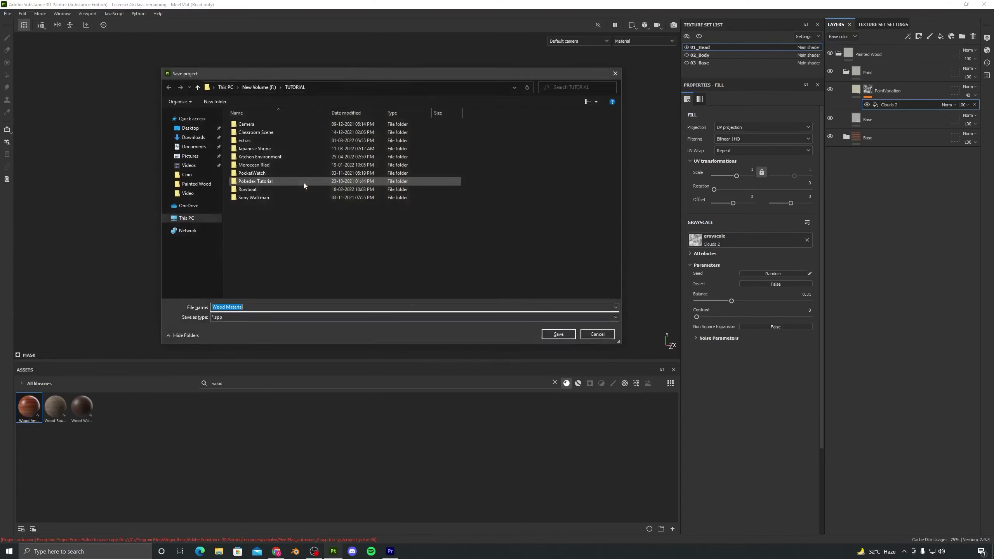
pyautogui.click(258, 87)
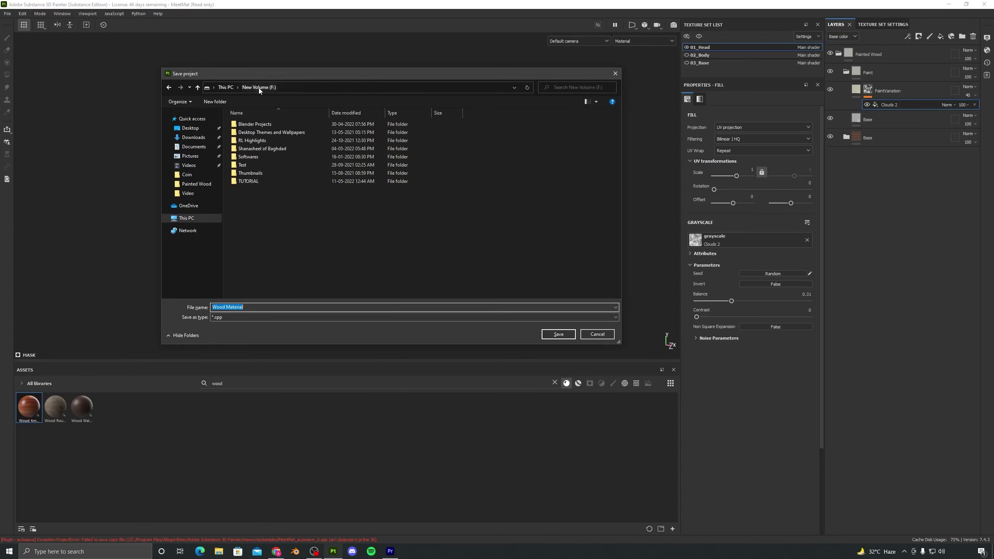
pyautogui.click(224, 88)
pyautogui.doubleClick(372, 206)
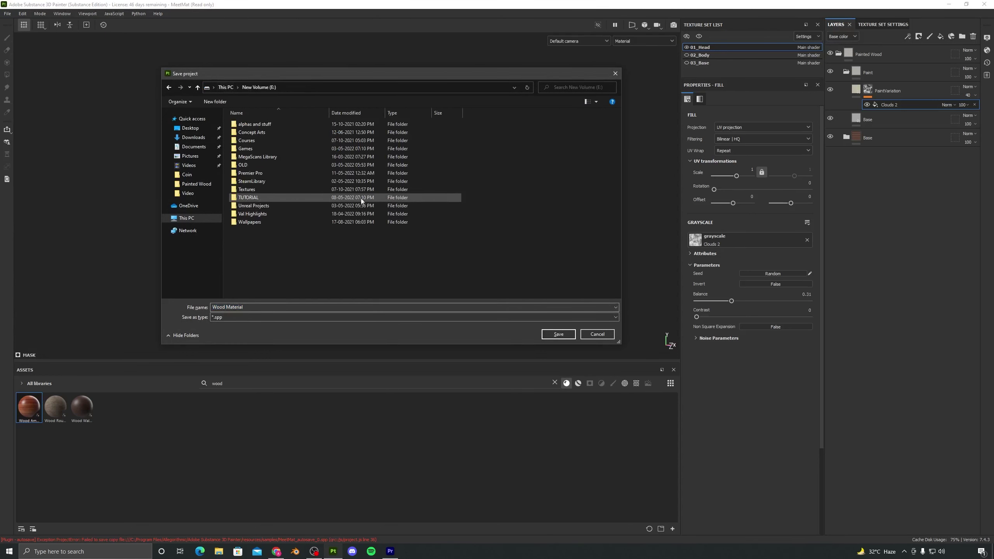
pyautogui.doubleClick(253, 198)
pyautogui.doubleClick(252, 133)
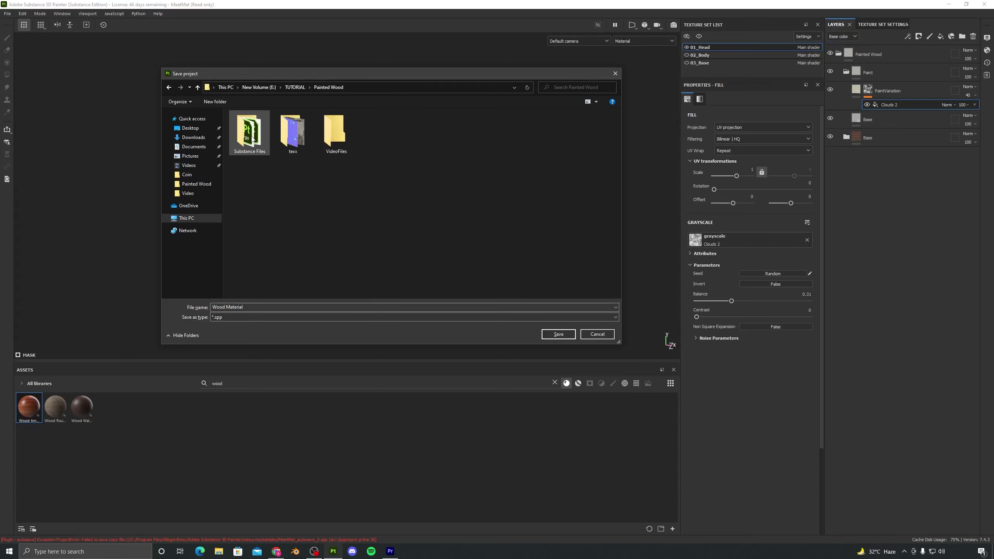
pyautogui.click(253, 308)
pyautogui.write('Wo')
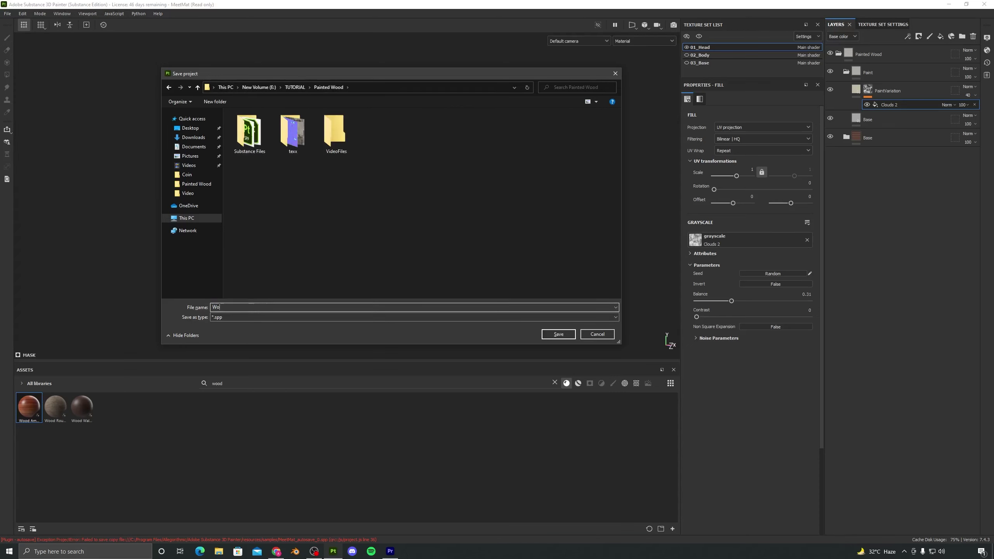
pyautogui.write('odMaterial')
pyautogui.click(557, 334)
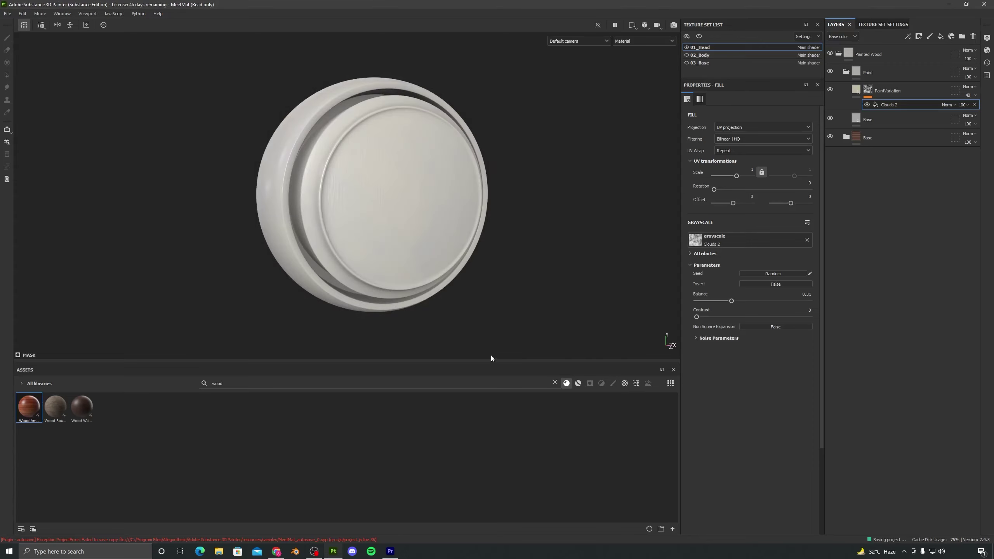
# Collapse the Paint folder and hide it to expose the wood base on the head.
pyautogui.keyDown('alt'); pyautogui.moveTo(407, 250); pyautogui.dragTo(402, 225); pyautogui.keyUp('alt')
pyautogui.scroll(2, 337, 224)
pyautogui.keyDown('alt'); pyautogui.moveTo(333, 190); pyautogui.dragTo(340, 207); pyautogui.keyUp('alt')
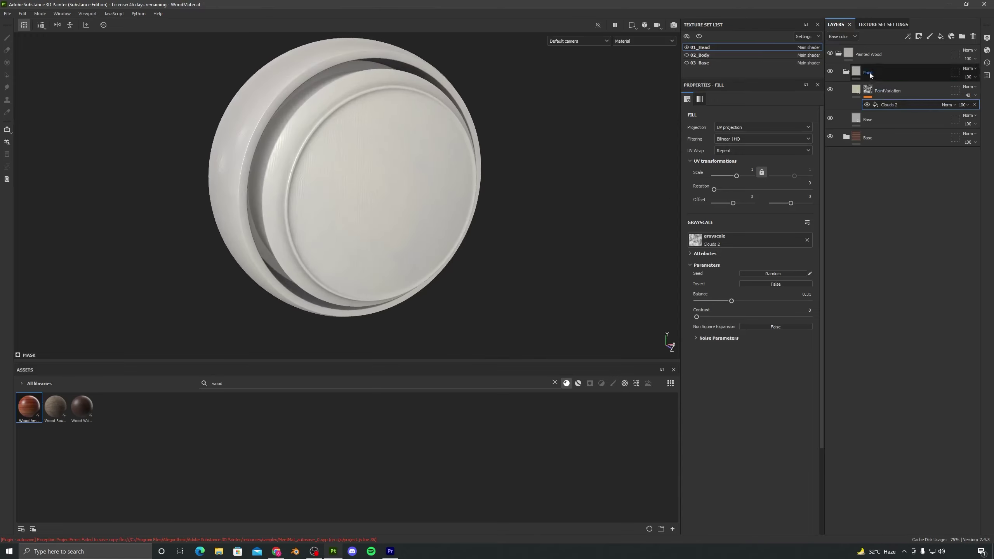
pyautogui.click(846, 72)
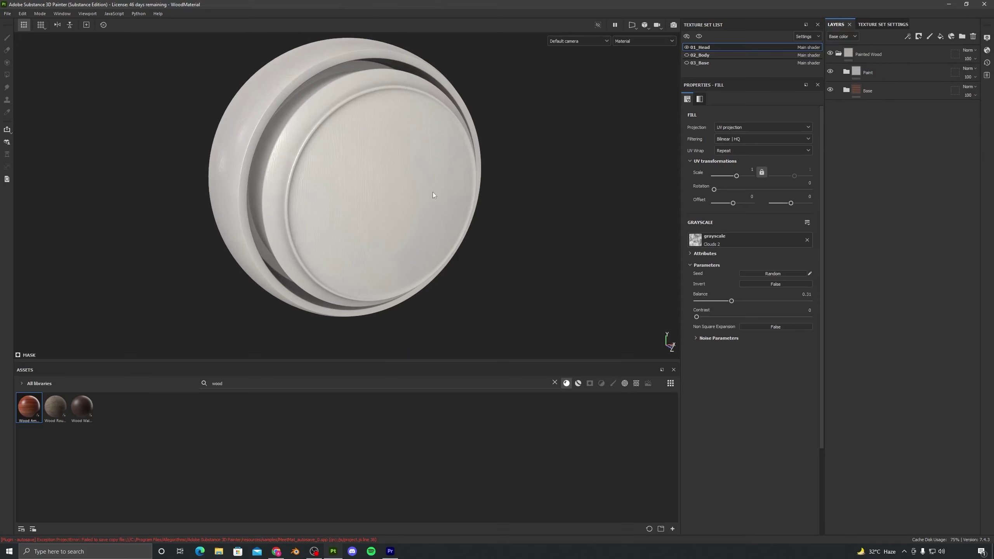
pyautogui.keyDown('alt'); pyautogui.moveTo(432, 191); pyautogui.dragTo(419, 182); pyautogui.keyUp('alt')
pyautogui.click(831, 72)
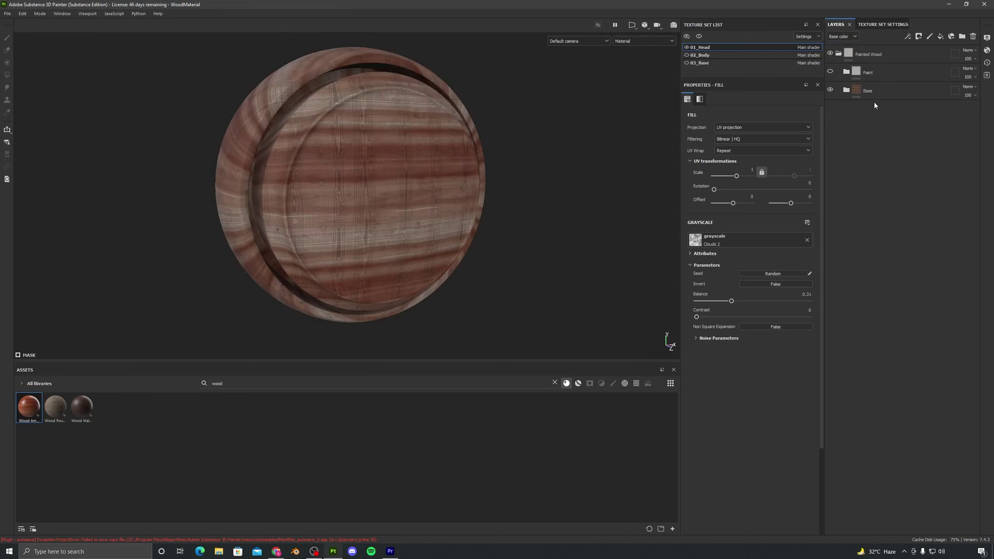
# Make the Paint folder visible again and compare the painted head with the bare wood base.
pyautogui.keyDown('alt'); pyautogui.moveTo(309, 208); pyautogui.dragTo(392, 219); pyautogui.keyUp('alt')
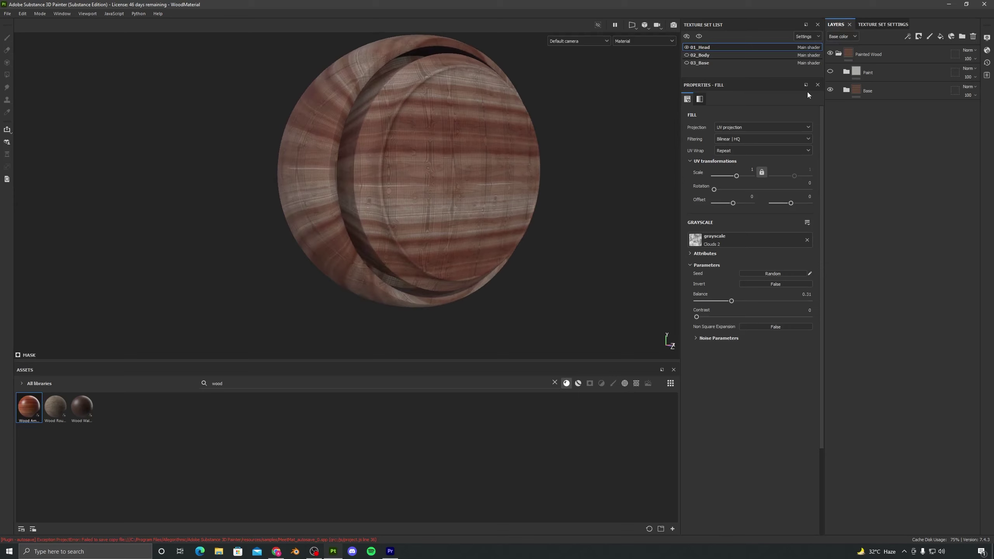
pyautogui.click(830, 72)
pyautogui.moveTo(347, 114)
pyautogui.keyDown('alt'); pyautogui.mouseDown()
pyautogui.moveTo(441, 151)
pyautogui.moveTo(423, 159)
pyautogui.moveTo(482, 195)
pyautogui.mouseUp(); pyautogui.keyUp('alt')
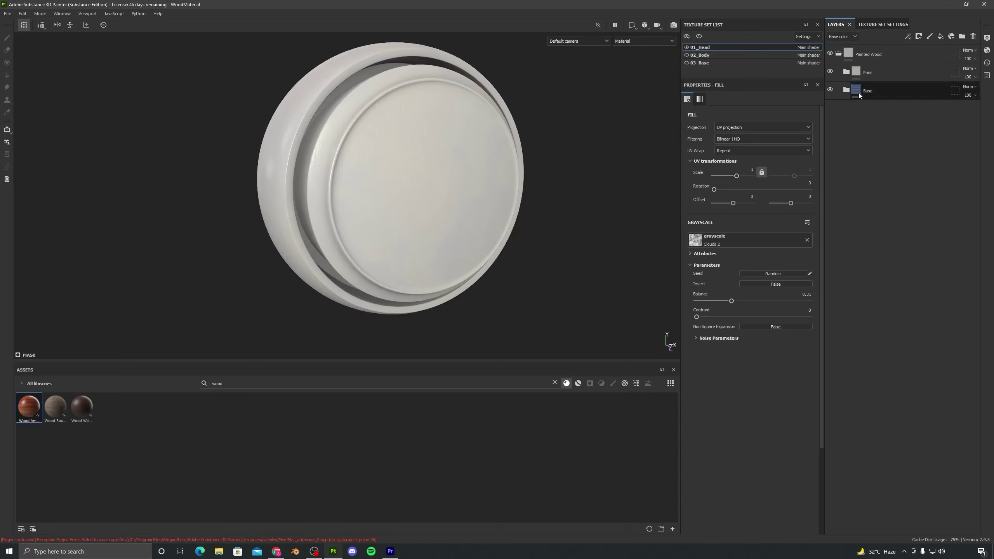
pyautogui.click(831, 72)
pyautogui.click(830, 73)
pyautogui.moveTo(470, 176)
pyautogui.keyDown('alt'); pyautogui.mouseDown()
pyautogui.moveTo(395, 186)
pyautogui.moveTo(354, 228)
pyautogui.moveTo(375, 217)
pyautogui.moveTo(328, 214)
pyautogui.moveTo(455, 204)
pyautogui.moveTo(366, 215)
pyautogui.moveTo(388, 254)
pyautogui.mouseUp(); pyautogui.keyUp('alt')
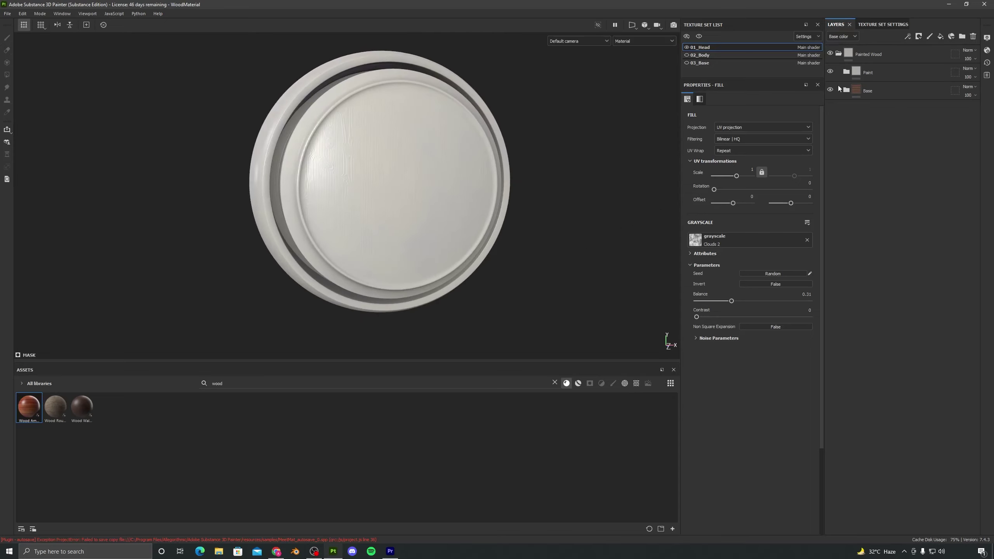
# Add a black mask to the Paint folder and add a fill effect to that mask.
pyautogui.click(846, 66)
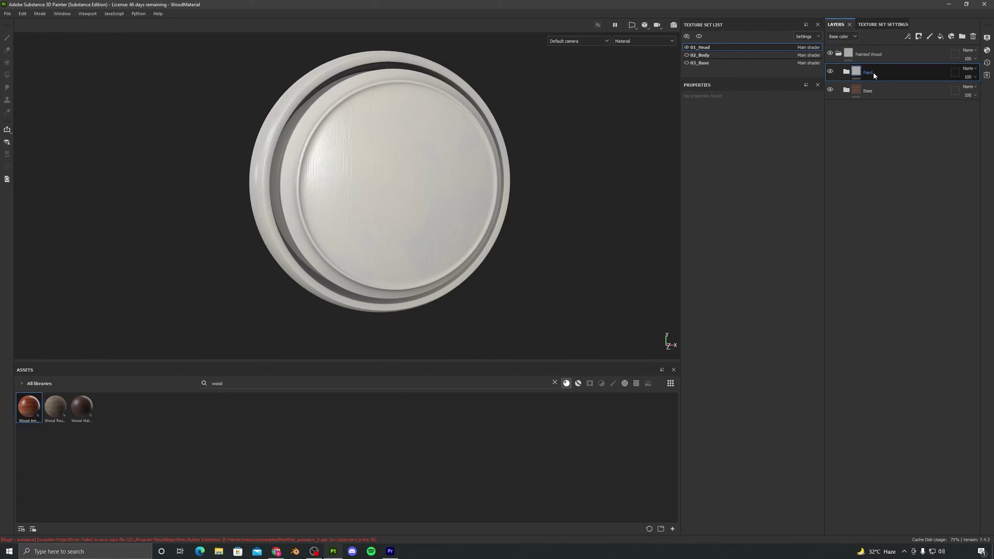
pyautogui.click(952, 36)
pyautogui.click(930, 56)
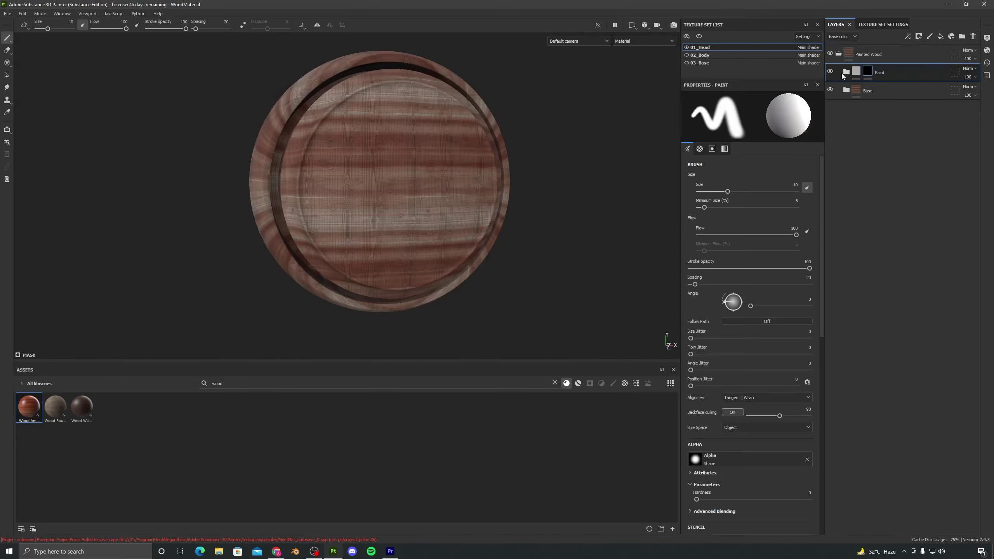
pyautogui.click(846, 72)
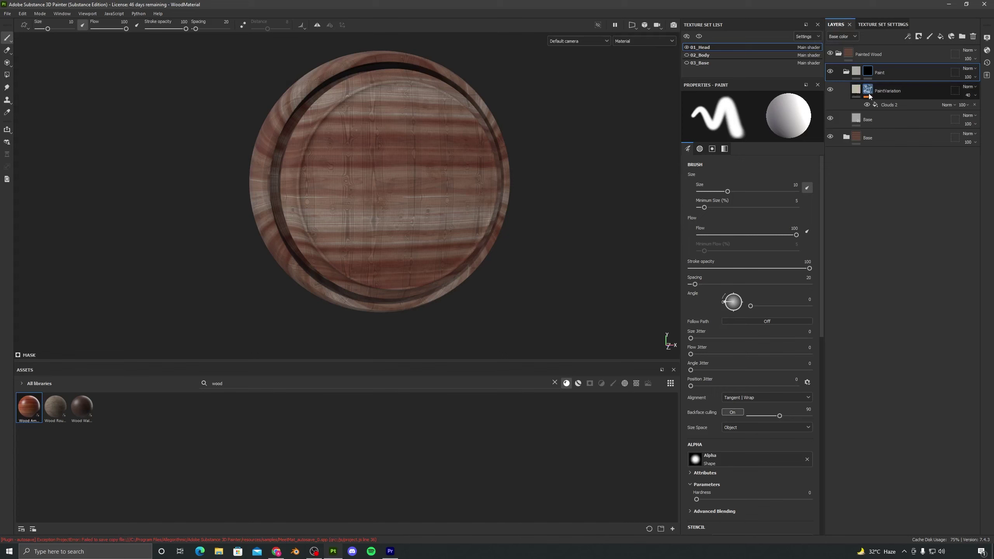
pyautogui.keyDown('alt'); pyautogui.moveTo(450, 196); pyautogui.dragTo(523, 190); pyautogui.keyUp('alt')
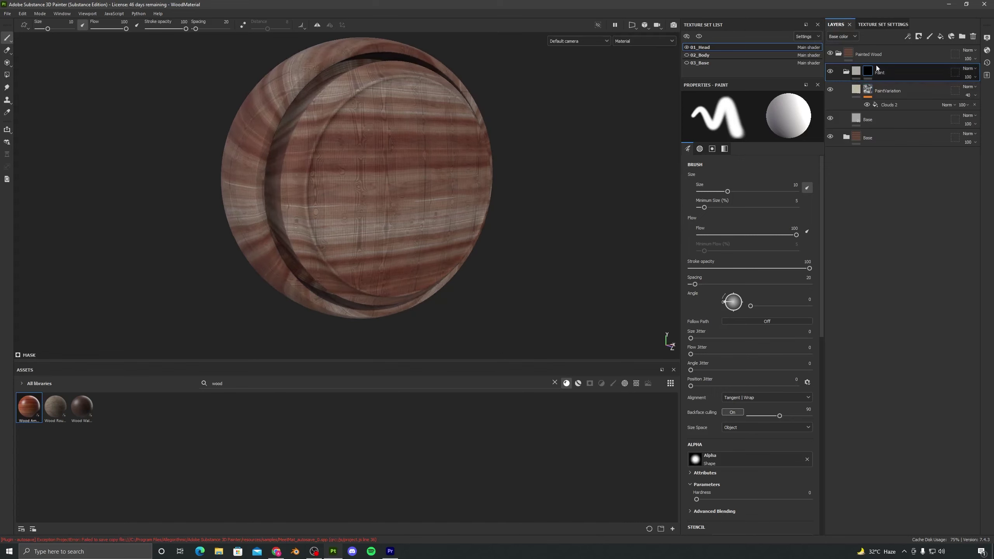
pyautogui.click(907, 36)
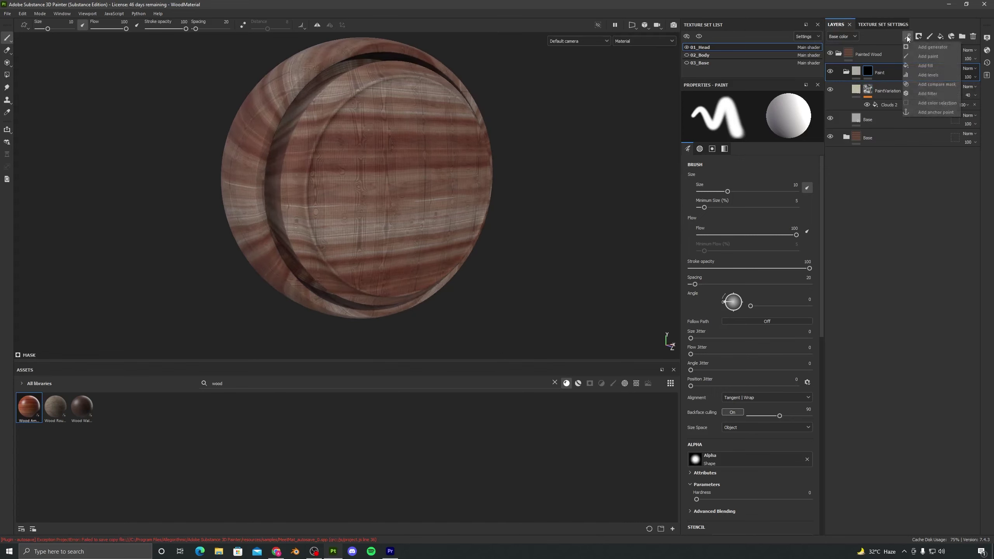
pyautogui.click(917, 66)
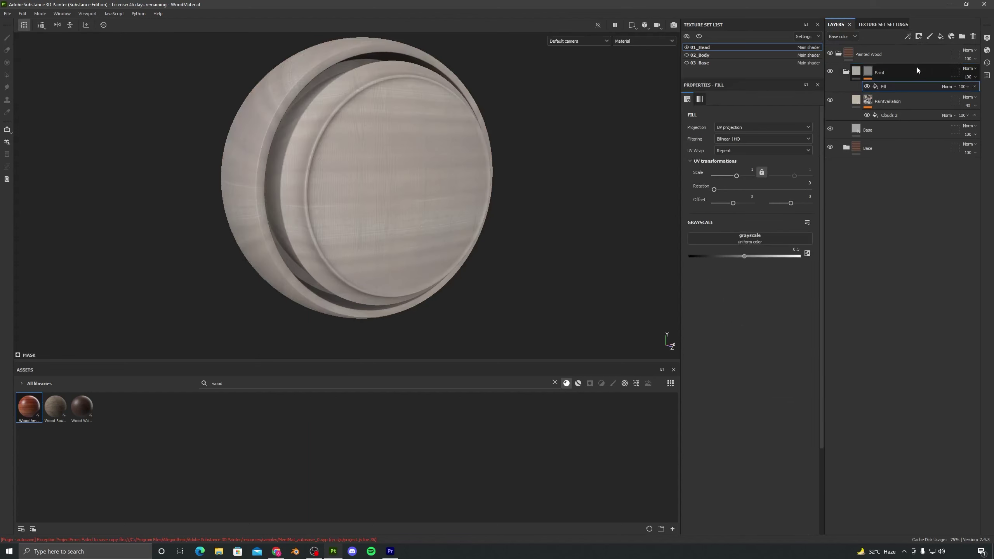
# Search the procedural textures for directional noise and assign Directional Noise 1 as the mask fill's grayscale.
pyautogui.click(766, 238)
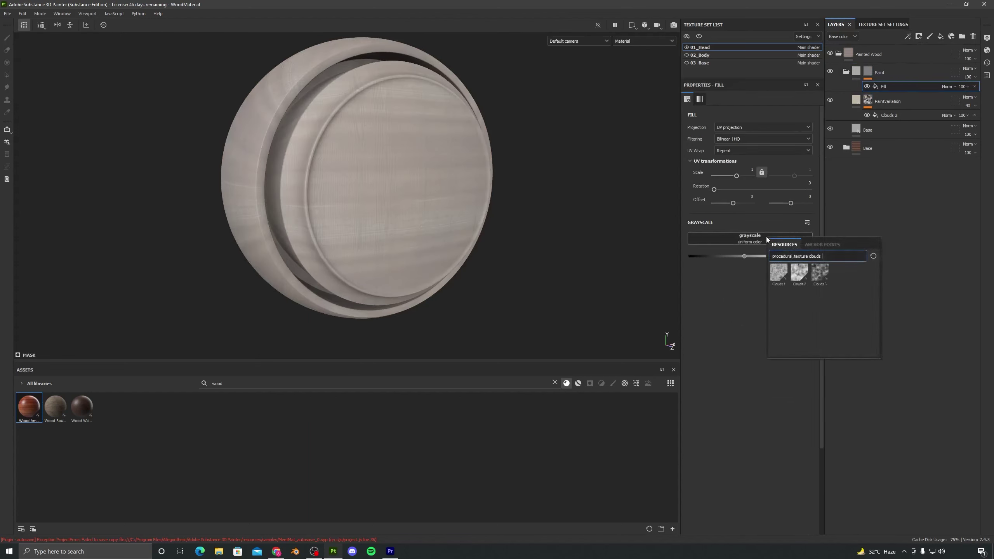
pyautogui.press('BackSpace')
pyautogui.press('BackSpace')
pyautogui.press('BackSpace')
pyautogui.press('BackSpace')
pyautogui.press('BackSpace')
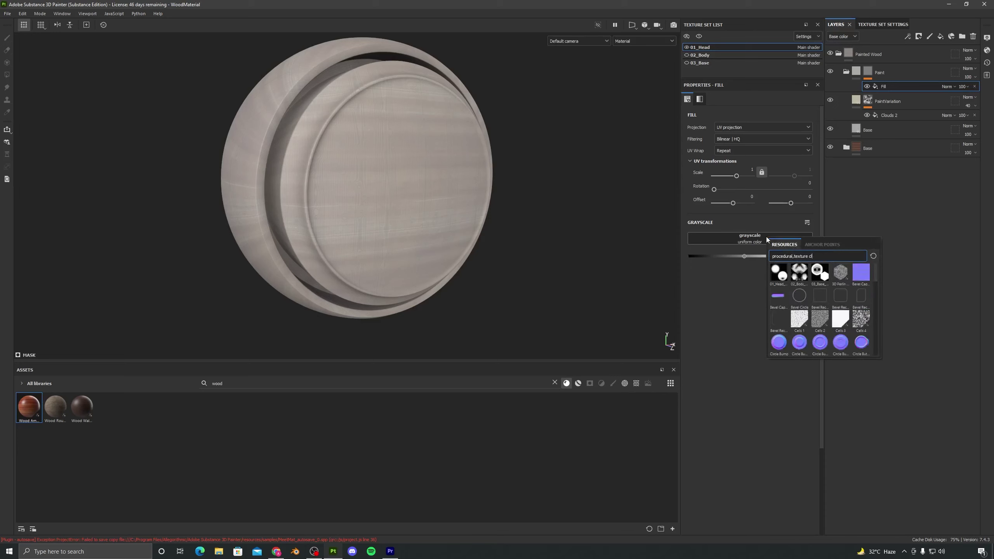
pyautogui.write('dir')
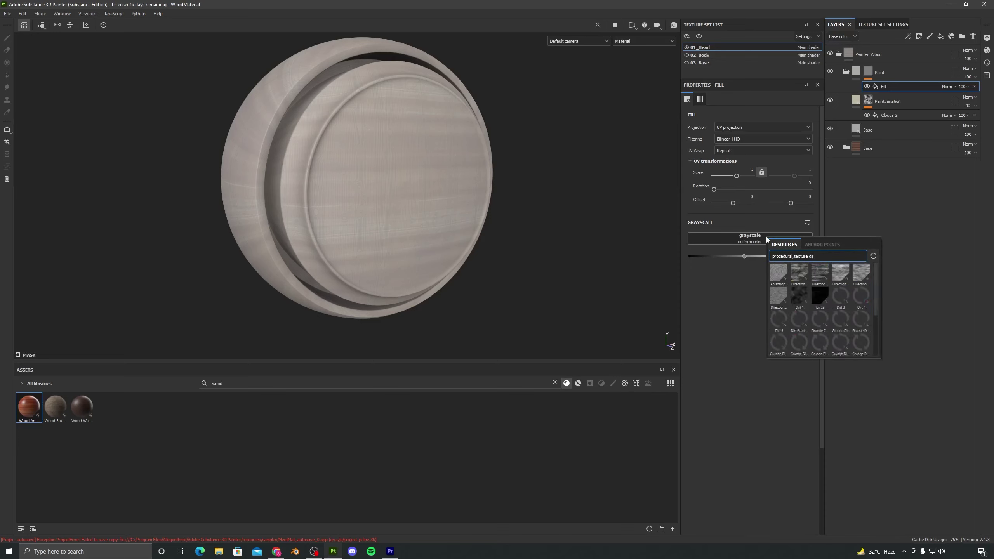
pyautogui.write('ectional nois')
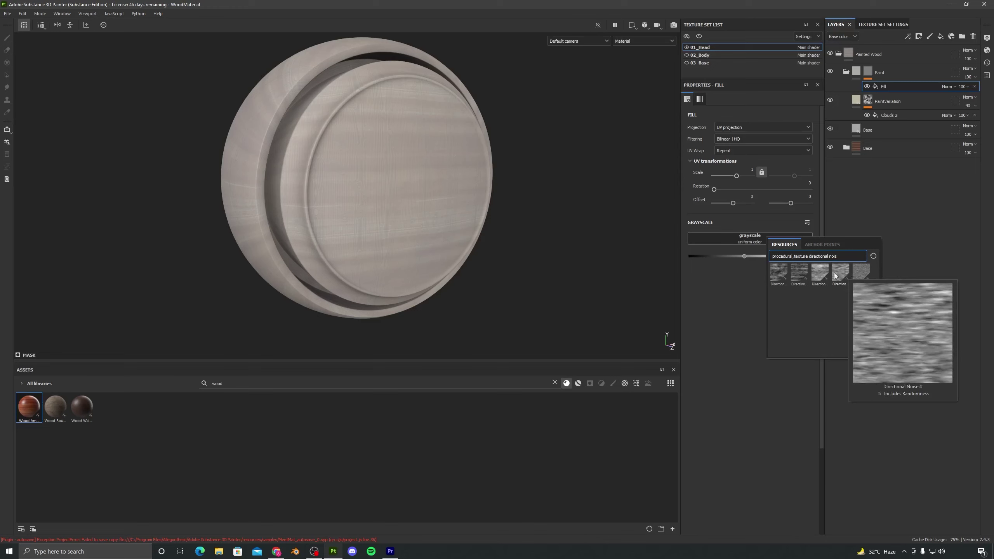
pyautogui.moveTo(826, 276)
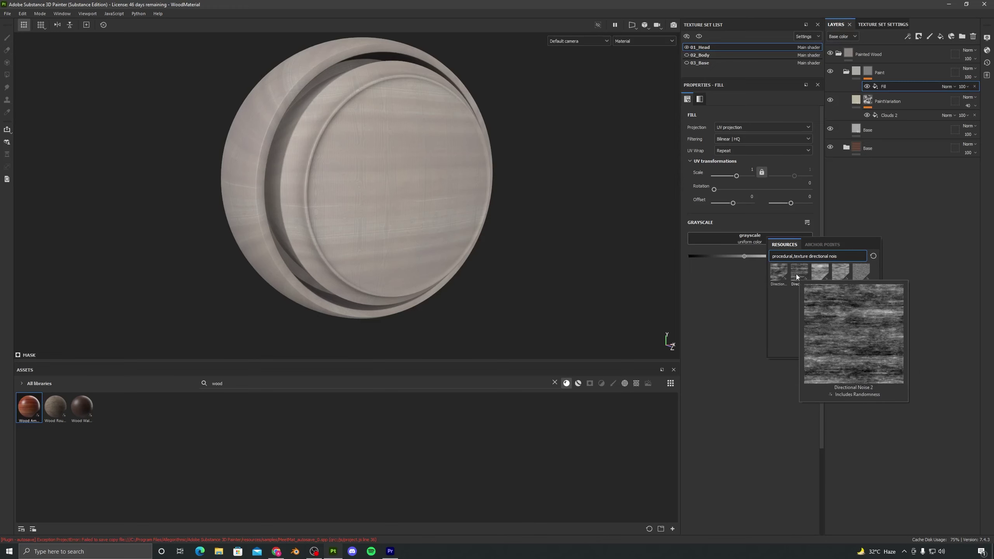
pyautogui.moveTo(778, 276)
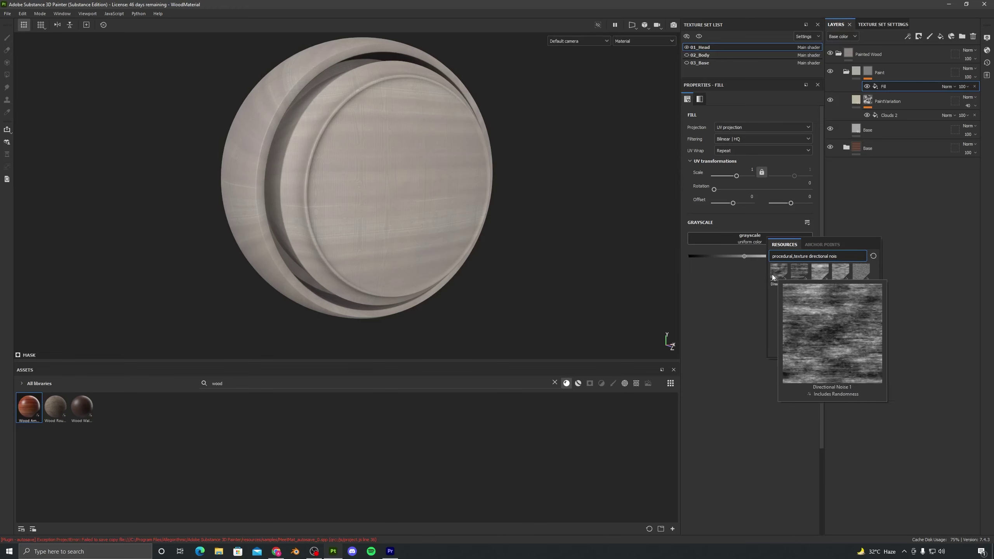
pyautogui.click(773, 276)
# Set the rotation of the Directional Noise 1 mask fill to 90.
pyautogui.keyDown('alt'); pyautogui.moveTo(401, 224); pyautogui.dragTo(416, 280); pyautogui.keyUp('alt')
pyautogui.scroll(-3, 417, 281)
pyautogui.keyDown('alt'); pyautogui.moveTo(430, 214); pyautogui.dragTo(445, 243); pyautogui.keyUp('alt')
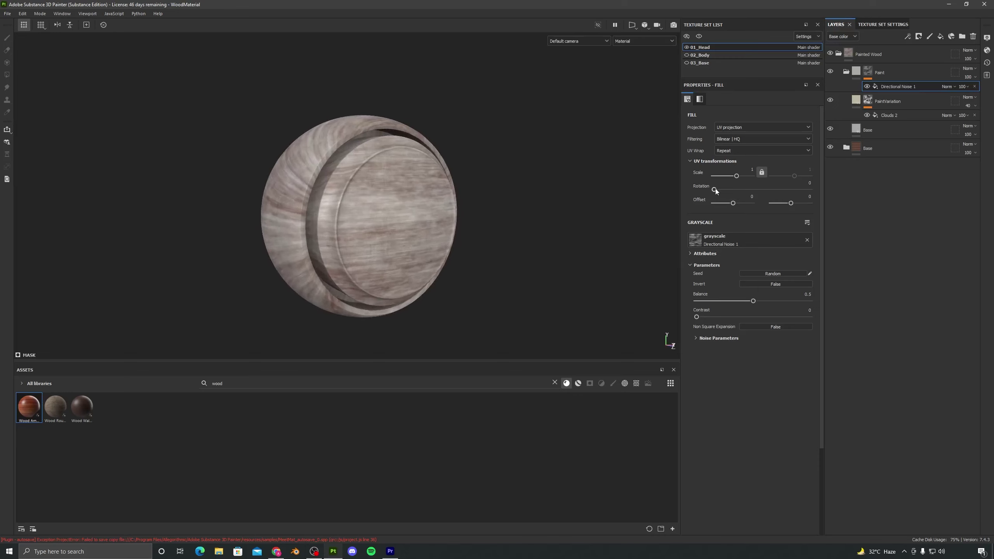
pyautogui.moveTo(715, 190); pyautogui.dragTo(730, 193)
pyautogui.click(805, 183)
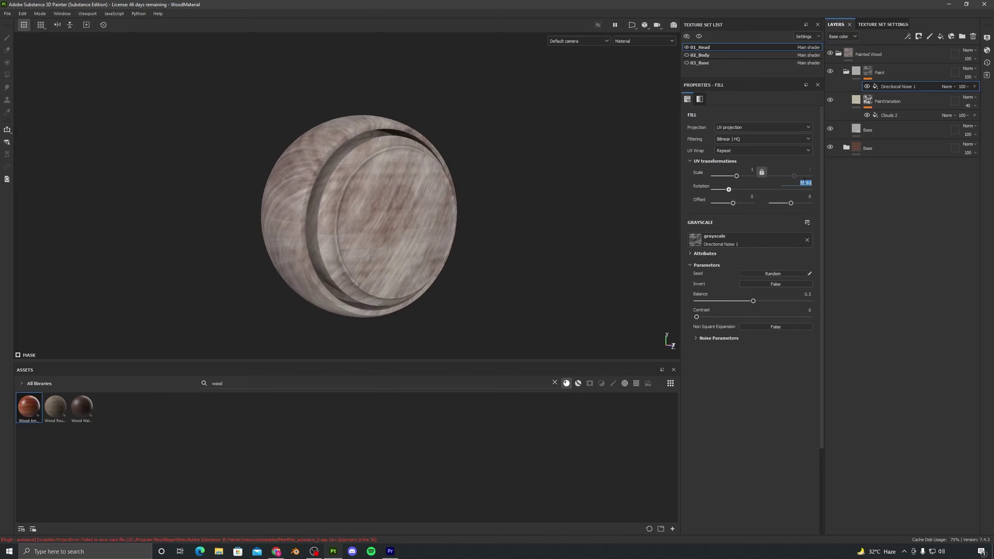
pyautogui.write('90')
pyautogui.press('Return')
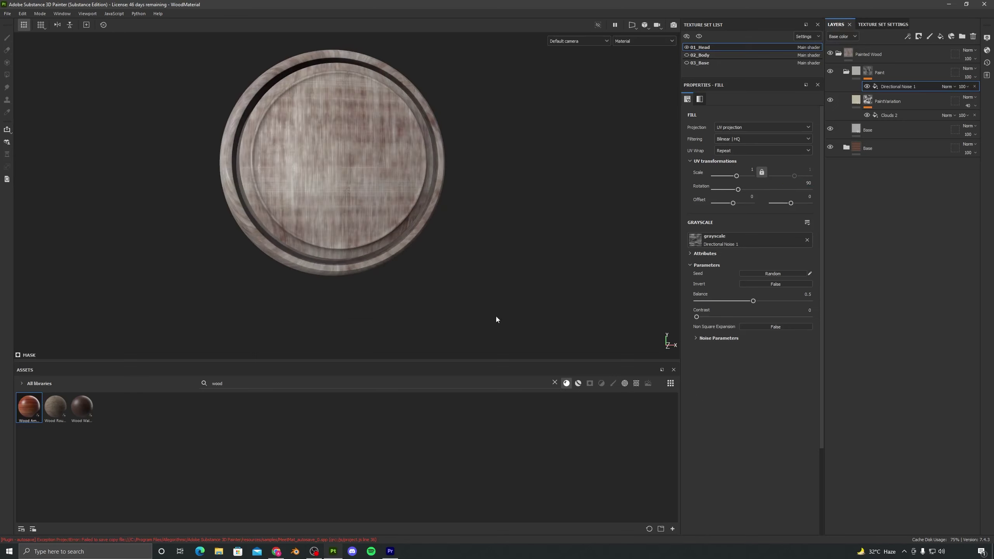
# Set the UV scale of the Directional Noise 1 mask fill to 2.
pyautogui.keyDown('alt'); pyautogui.moveTo(496, 319); pyautogui.dragTo(390, 236); pyautogui.keyUp('alt')
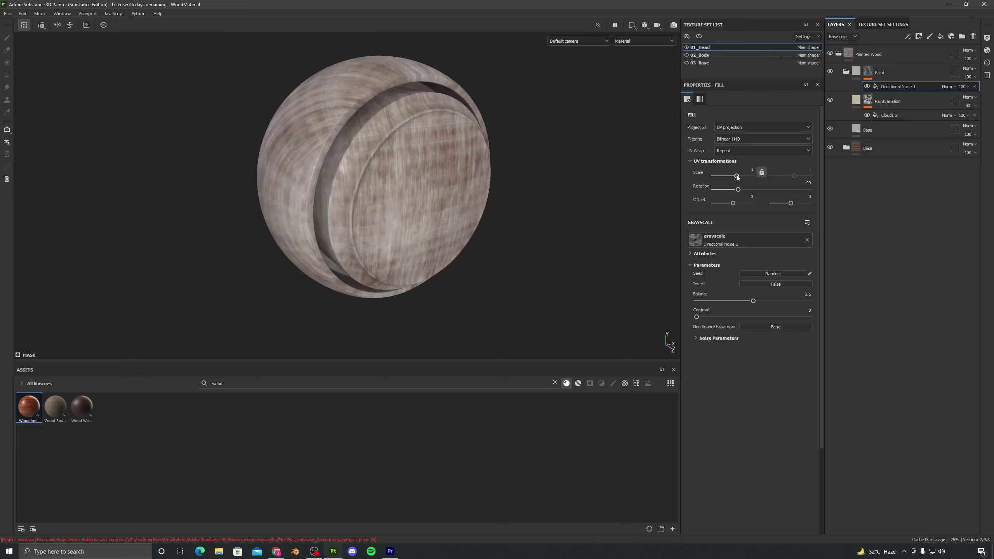
pyautogui.moveTo(736, 176); pyautogui.dragTo(749, 178)
pyautogui.click(749, 169)
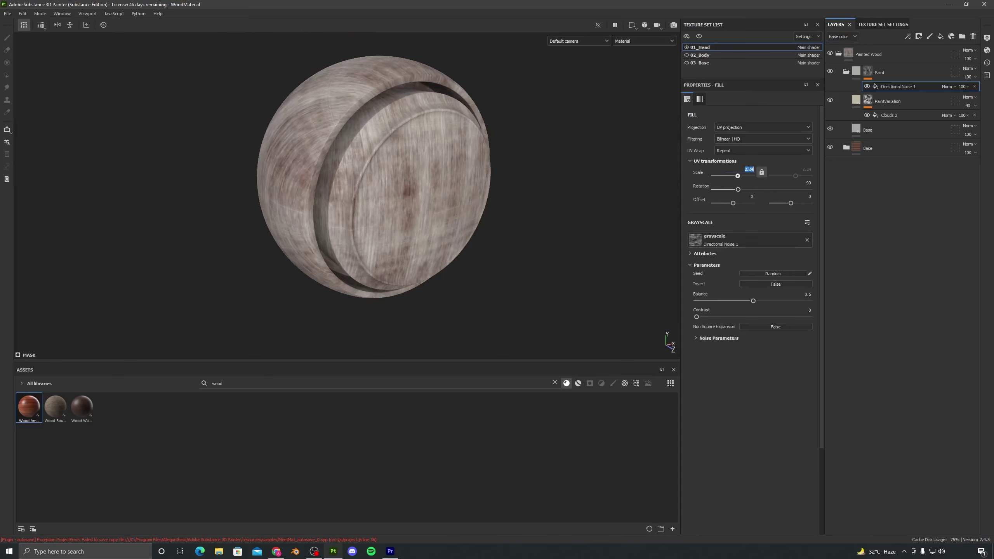
pyautogui.write('2')
pyautogui.press('Return')
# Invert the Directional Noise 1 mask fill and set its balance to 0.25.
pyautogui.keyDown('alt'); pyautogui.moveTo(402, 215); pyautogui.dragTo(524, 191); pyautogui.keyUp('alt')
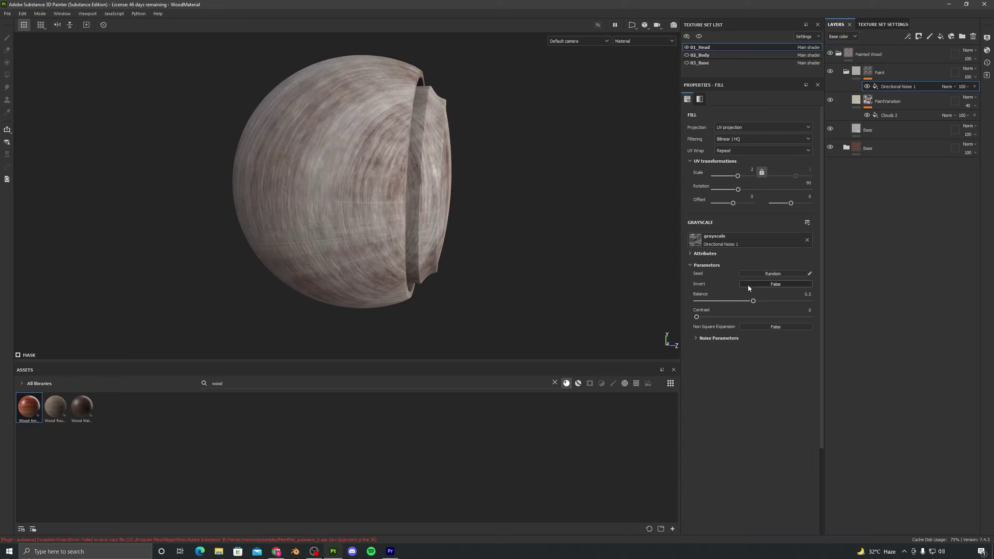
pyautogui.click(754, 285)
pyautogui.keyDown('alt'); pyautogui.moveTo(431, 208); pyautogui.dragTo(570, 281); pyautogui.keyUp('alt')
pyautogui.moveTo(751, 304)
pyautogui.mouseDown()
pyautogui.moveTo(700, 316)
pyautogui.moveTo(754, 317)
pyautogui.mouseUp()
pyautogui.moveTo(386, 240)
pyautogui.keyDown('alt'); pyautogui.mouseDown()
pyautogui.moveTo(412, 240)
pyautogui.moveTo(324, 251)
pyautogui.moveTo(388, 255)
pyautogui.mouseUp(); pyautogui.keyUp('alt')
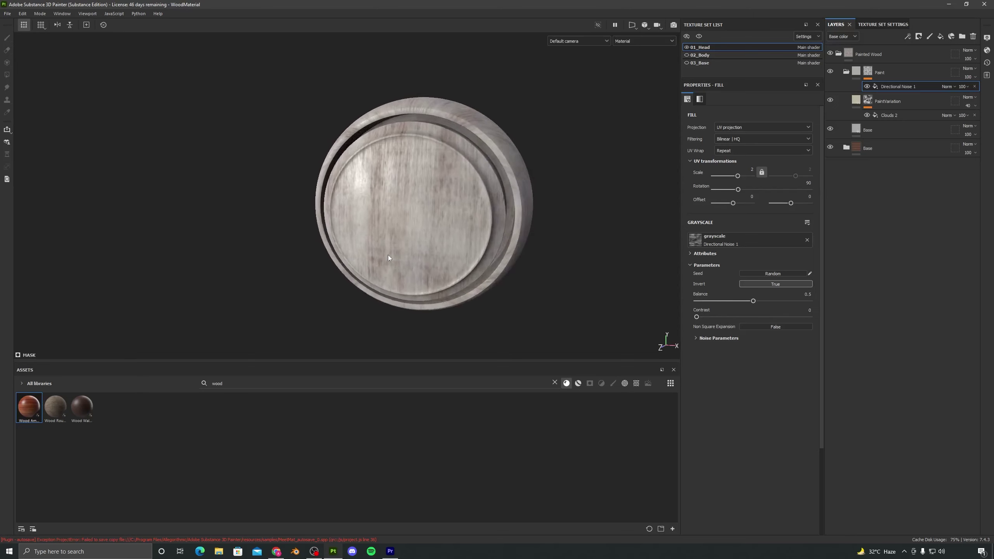
pyautogui.click(800, 293)
pyautogui.write('0.25')
pyautogui.press('Return')
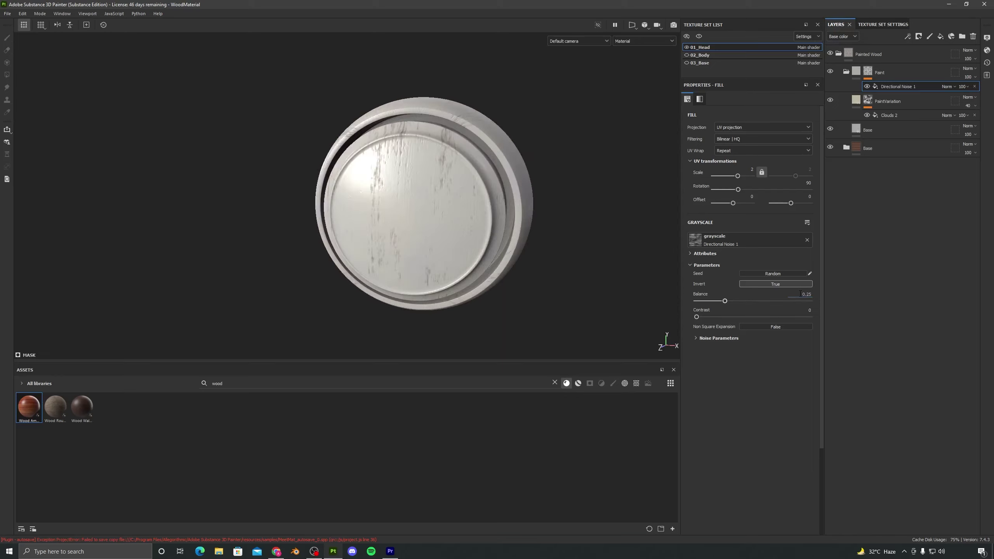
# Examine the worn paint streaks on the head from several angles and up close.
pyautogui.keyDown('alt'); pyautogui.moveTo(389, 219); pyautogui.dragTo(439, 187); pyautogui.keyUp('alt')
pyautogui.scroll(-3, 439, 186)
pyautogui.keyDown('alt'); pyautogui.moveTo(439, 186); pyautogui.dragTo(474, 186, button='middle'); pyautogui.keyUp('alt')
pyautogui.keyDown('alt'); pyautogui.moveTo(474, 189); pyautogui.dragTo(385, 166); pyautogui.keyUp('alt')
pyautogui.scroll(3, 455, 202)
pyautogui.scroll(3, 434, 248)
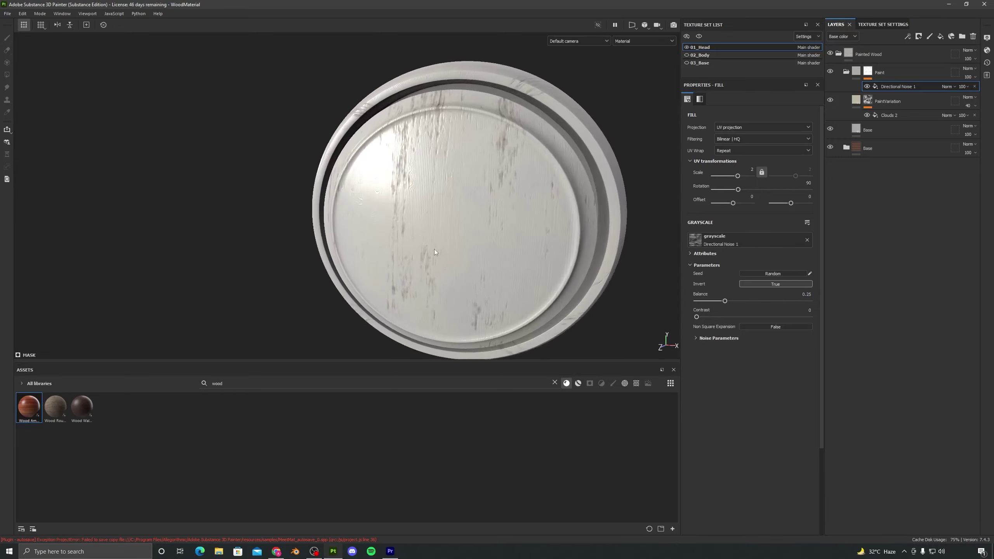
pyautogui.keyDown('alt'); pyautogui.moveTo(435, 249); pyautogui.dragTo(344, 209); pyautogui.keyUp('alt')
pyautogui.scroll(2, 378, 213)
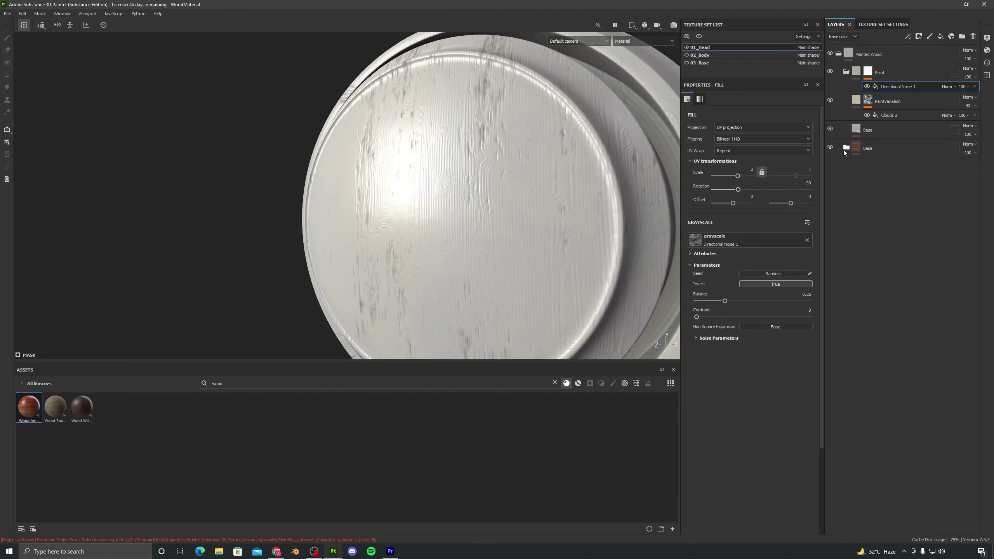
# Try a height of 0 on the Base layer inside the Paint folder, and undo it.
pyautogui.click(861, 130)
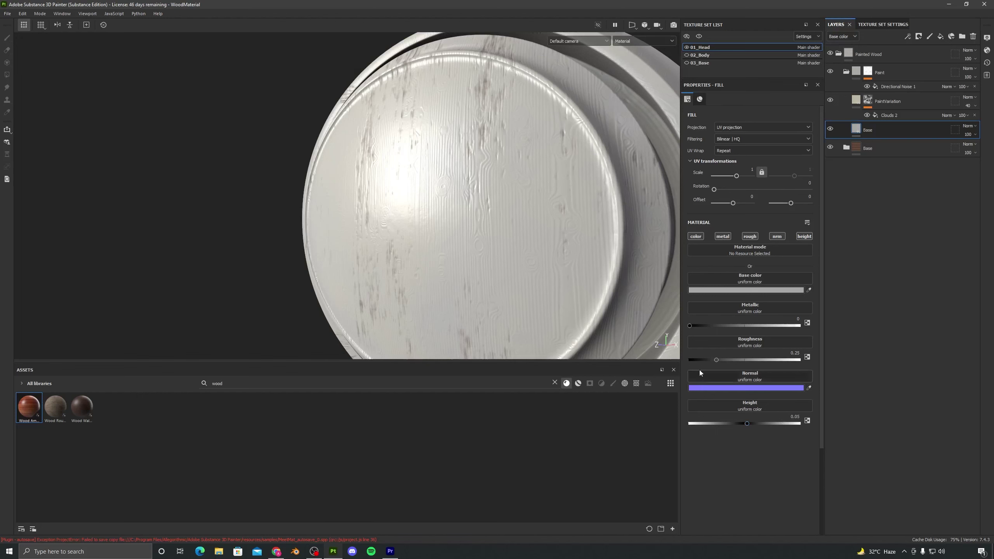
pyautogui.scroll(2, 503, 135)
pyautogui.keyDown('alt'); pyautogui.moveTo(503, 135); pyautogui.dragTo(509, 200); pyautogui.keyUp('alt')
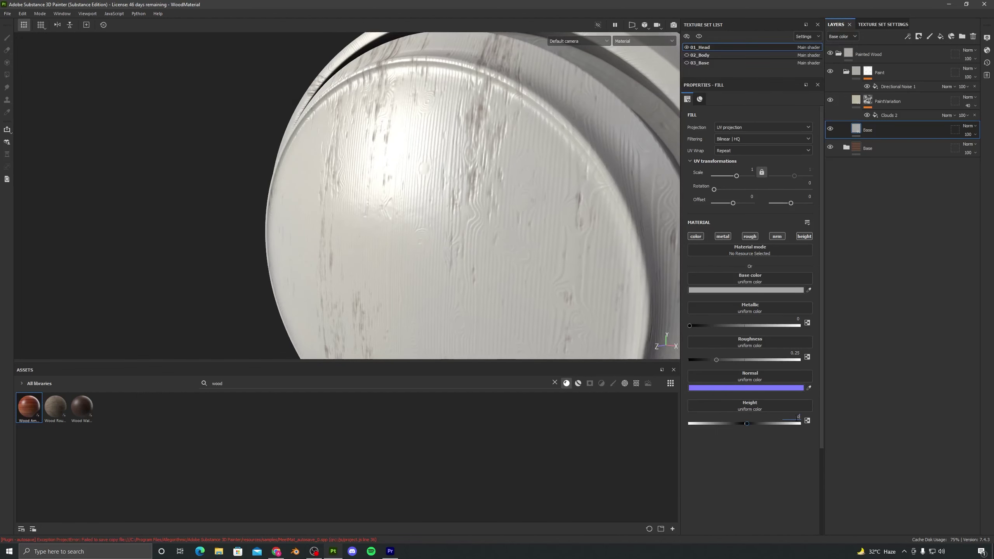
pyautogui.press('Return')
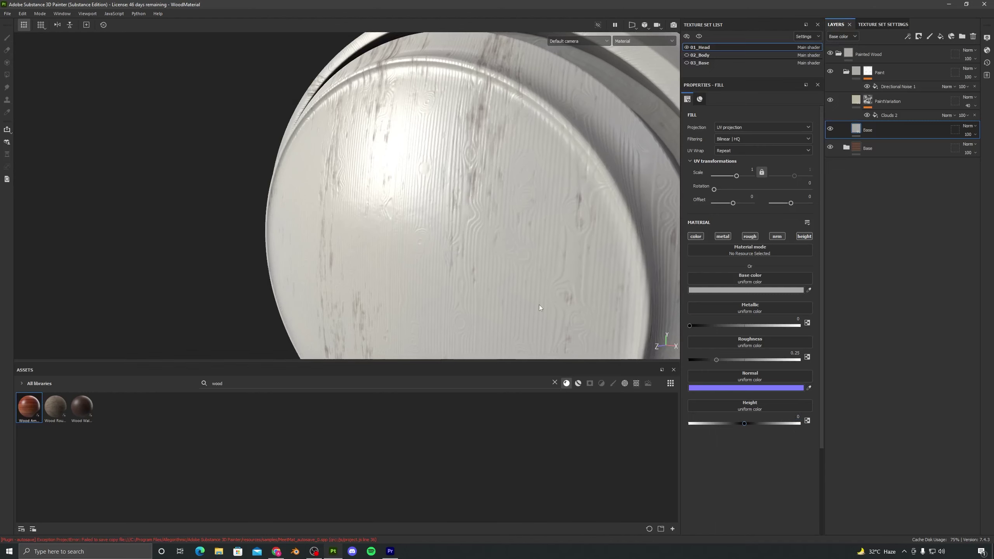
pyautogui.keyDown('alt'); pyautogui.moveTo(329, 211); pyautogui.dragTo(391, 205); pyautogui.keyUp('alt')
pyautogui.keyDown('alt'); pyautogui.moveTo(391, 204); pyautogui.dragTo(393, 247, button='right'); pyautogui.keyUp('alt')
pyautogui.hotkey('ctrl', 'z')
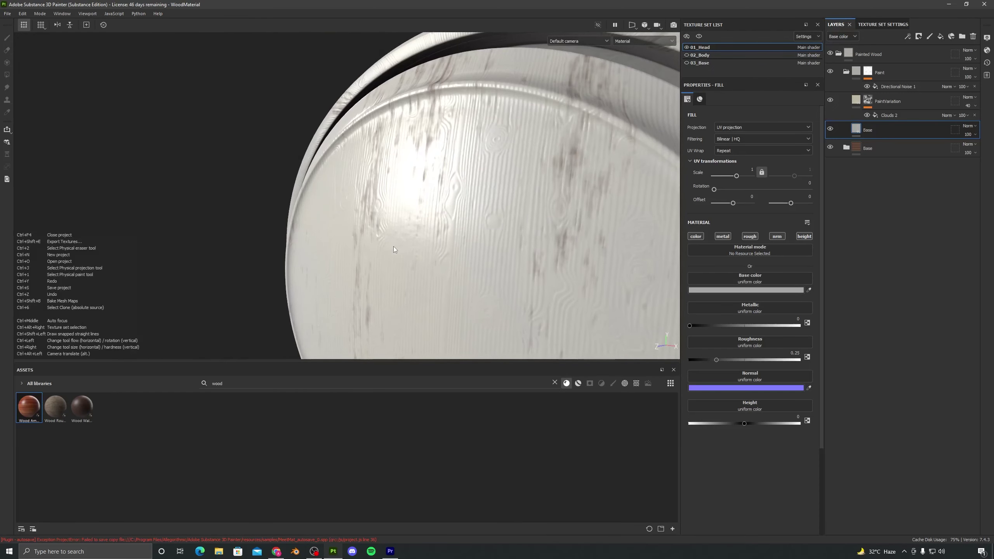
pyautogui.keyDown('alt'); pyautogui.moveTo(417, 167); pyautogui.dragTo(426, 213); pyautogui.keyUp('alt')
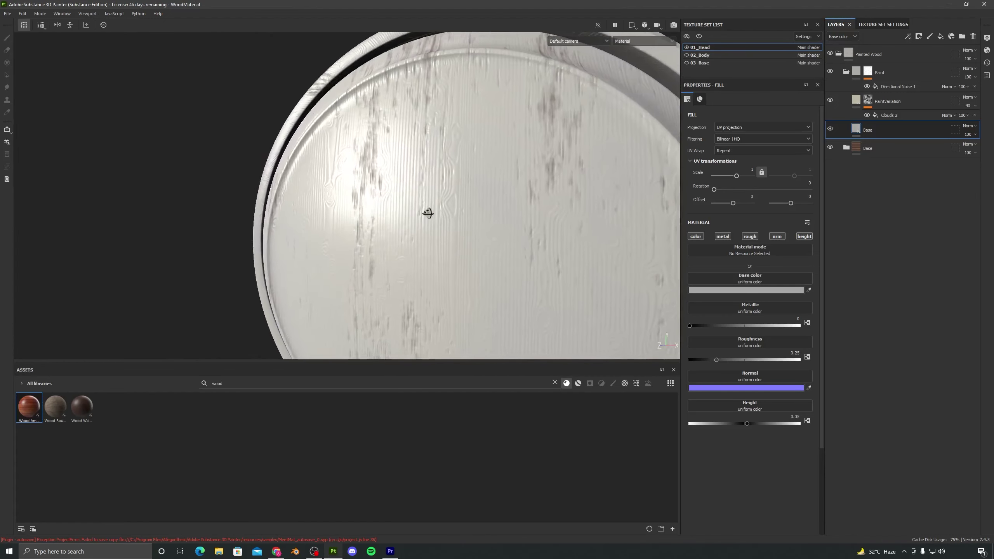
# Try a much stronger height on the Paint folder's Base layer, check the chipped edges, and undo it.
pyautogui.moveTo(747, 425)
pyautogui.mouseDown()
pyautogui.moveTo(755, 427)
pyautogui.moveTo(726, 429)
pyautogui.moveTo(755, 431)
pyautogui.mouseUp()
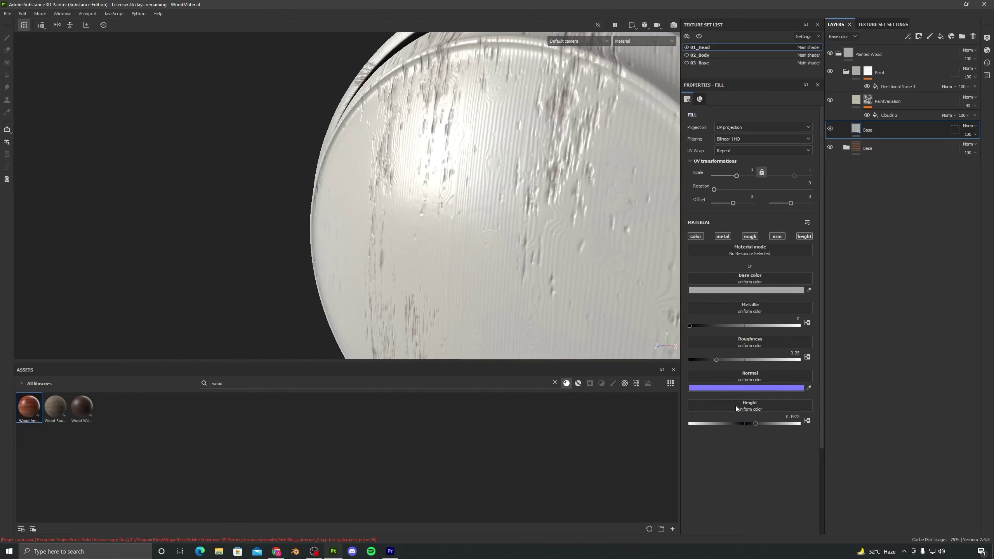
pyautogui.scroll(-3, 414, 204)
pyautogui.keyDown('alt'); pyautogui.moveTo(414, 205); pyautogui.dragTo(541, 252); pyautogui.keyUp('alt')
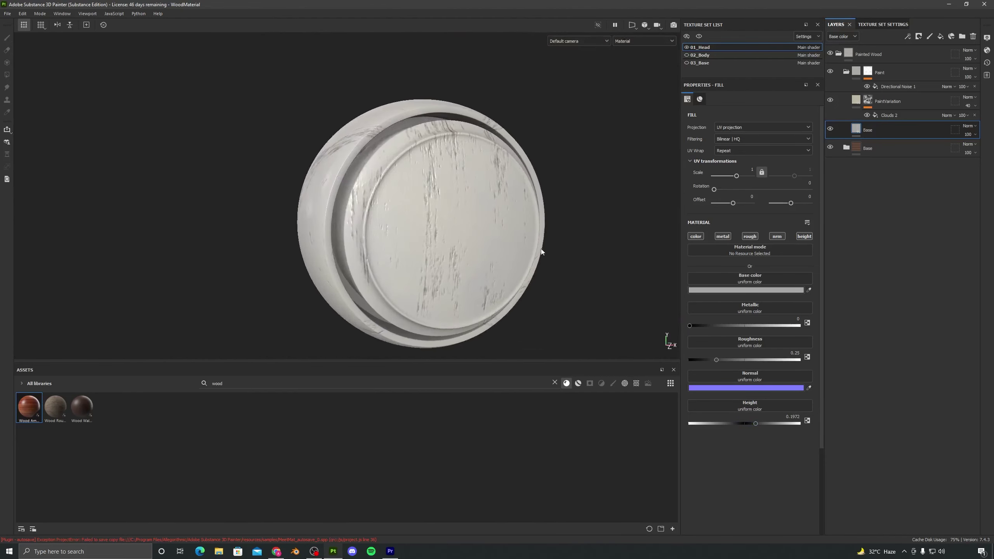
pyautogui.keyDown('alt'); pyautogui.moveTo(386, 262); pyautogui.dragTo(444, 264); pyautogui.keyUp('alt')
pyautogui.scroll(4, 480, 264)
pyautogui.hotkey('ctrl', 'z')
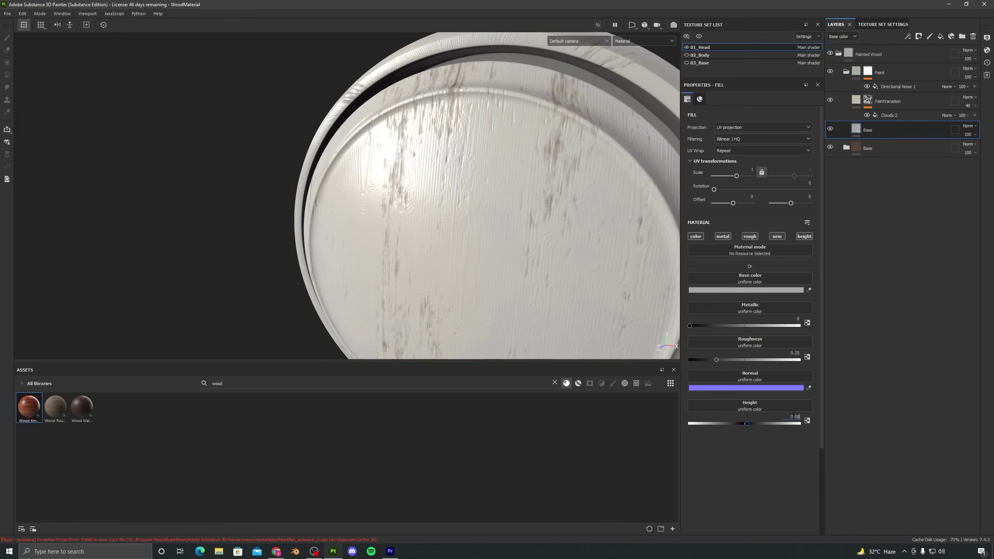
# Set the height of the Base layer inside the Paint folder to 0.08 and check the head.
pyautogui.press('Return')
pyautogui.keyDown('alt'); pyautogui.moveTo(458, 231); pyautogui.dragTo(447, 249); pyautogui.keyUp('alt')
pyautogui.scroll(-2, 413, 189)
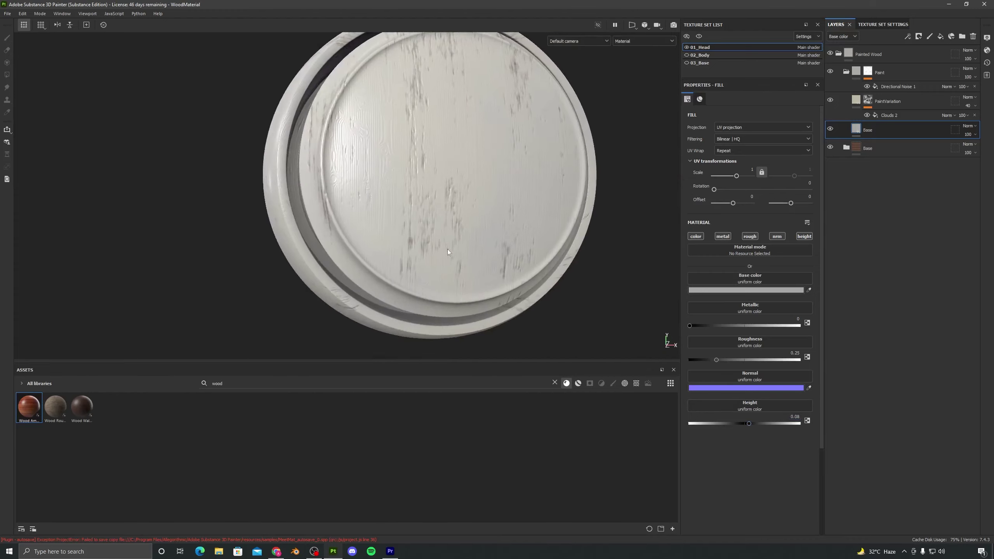
pyautogui.scroll(-4, 447, 248)
pyautogui.keyDown('alt'); pyautogui.moveTo(414, 148); pyautogui.dragTo(509, 197); pyautogui.keyUp('alt')
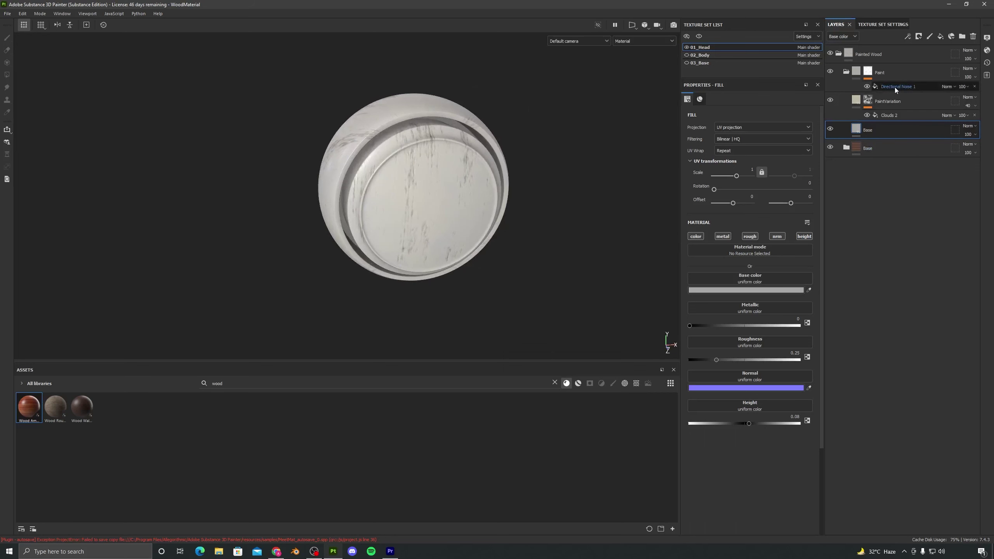
# Add a fill to the Paint folder's mask and assign Directional Noise 2 as its grayscale texture.
pyautogui.click(868, 71)
pyautogui.click(907, 36)
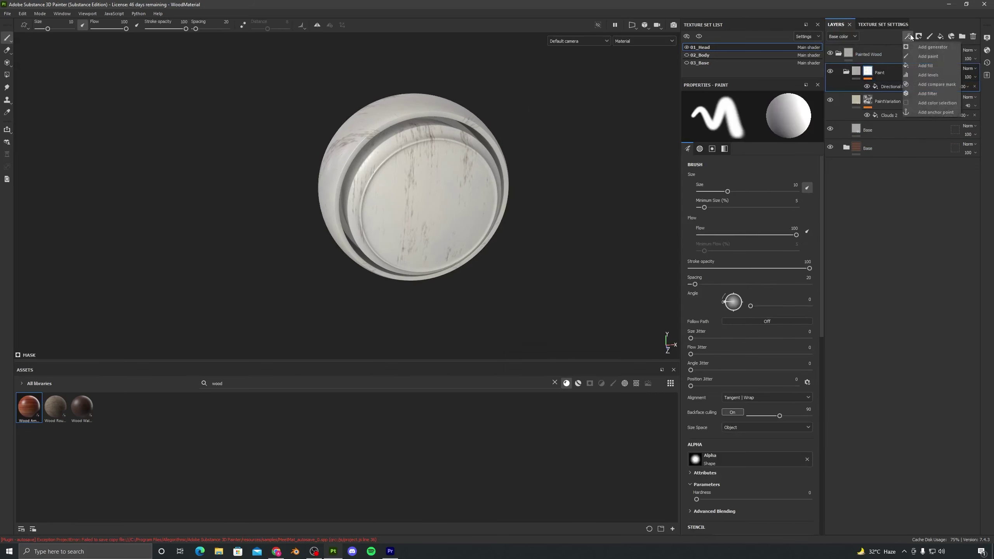
pyautogui.click(932, 67)
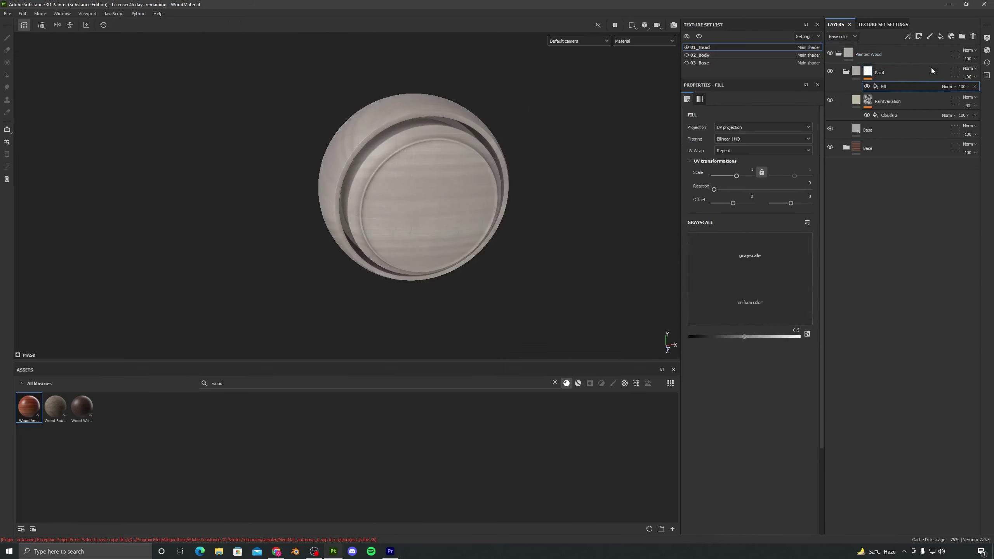
pyautogui.click(770, 238)
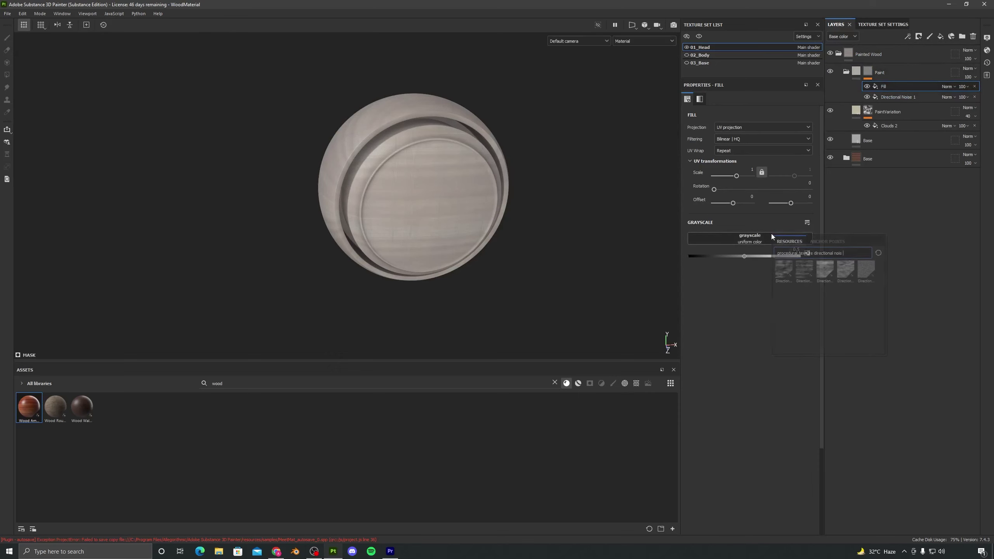
pyautogui.click(804, 271)
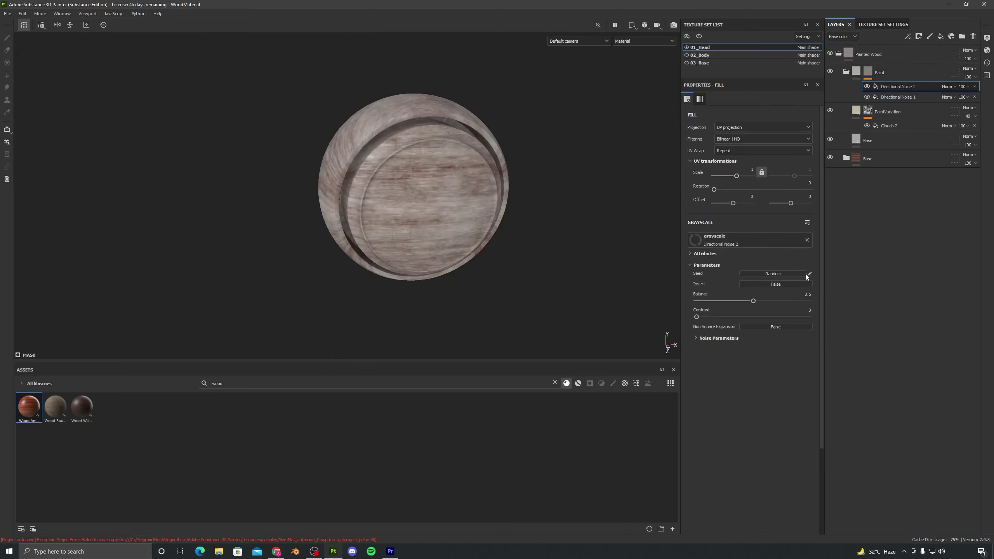
# Rotate Directional Noise 2 by 90 degrees and set its UV scale to about 2.14.
pyautogui.keyDown('alt'); pyautogui.moveTo(440, 262); pyautogui.dragTo(497, 207); pyautogui.keyUp('alt')
pyautogui.scroll(1, 497, 208)
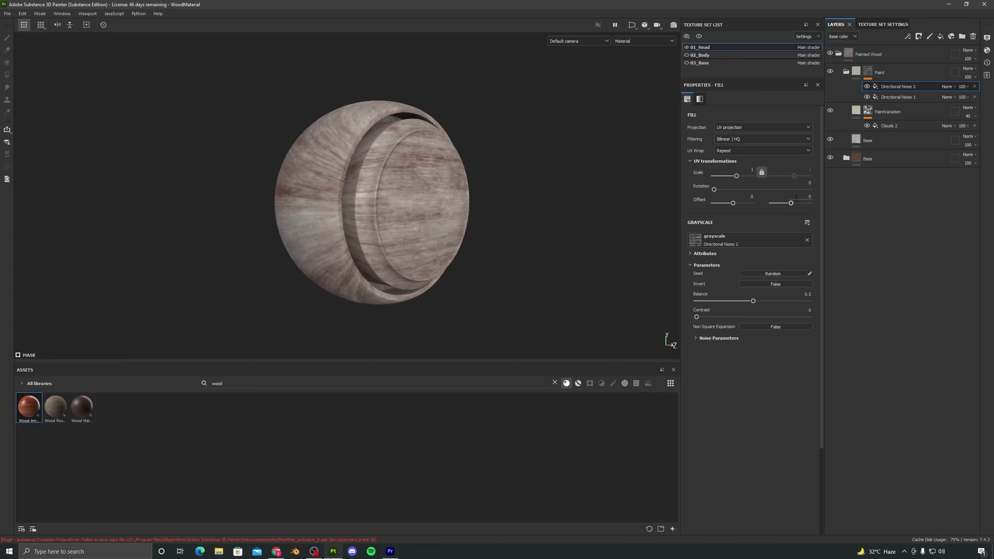
pyautogui.moveTo(714, 190); pyautogui.dragTo(800, 191)
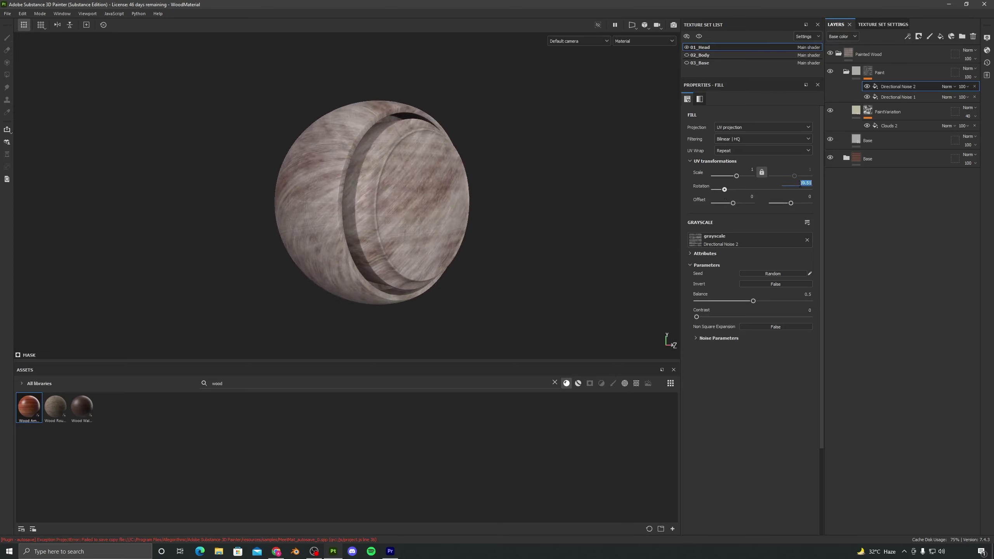
pyautogui.press('Return')
pyautogui.keyDown('alt'); pyautogui.moveTo(587, 286); pyautogui.dragTo(539, 301); pyautogui.keyUp('alt')
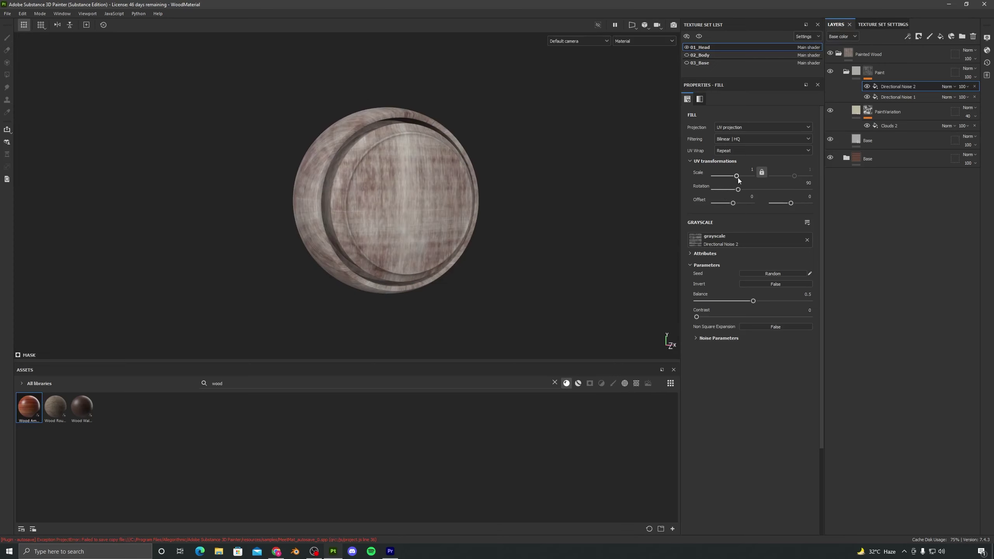
pyautogui.moveTo(738, 176)
pyautogui.mouseDown()
pyautogui.moveTo(749, 174)
pyautogui.moveTo(738, 181)
pyautogui.mouseUp()
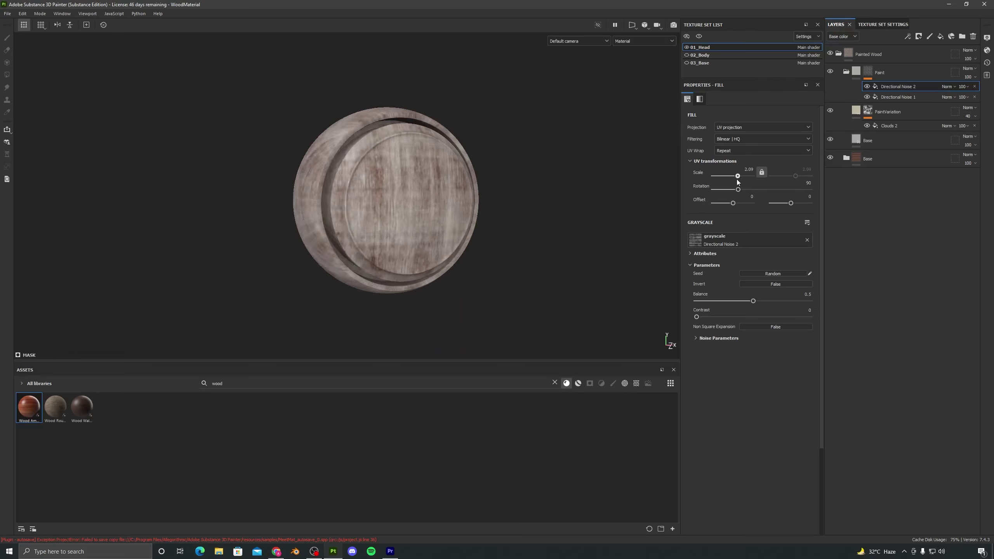
# Try inverting Directional Noise 2 and check the worn paint on the head.
pyautogui.click(757, 284)
pyautogui.moveTo(401, 229)
pyautogui.keyDown('alt'); pyautogui.mouseDown()
pyautogui.moveTo(431, 211)
pyautogui.moveTo(393, 218)
pyautogui.moveTo(383, 200)
pyautogui.moveTo(395, 239)
pyautogui.mouseUp(); pyautogui.keyUp('alt')
pyautogui.scroll(4, 397, 219)
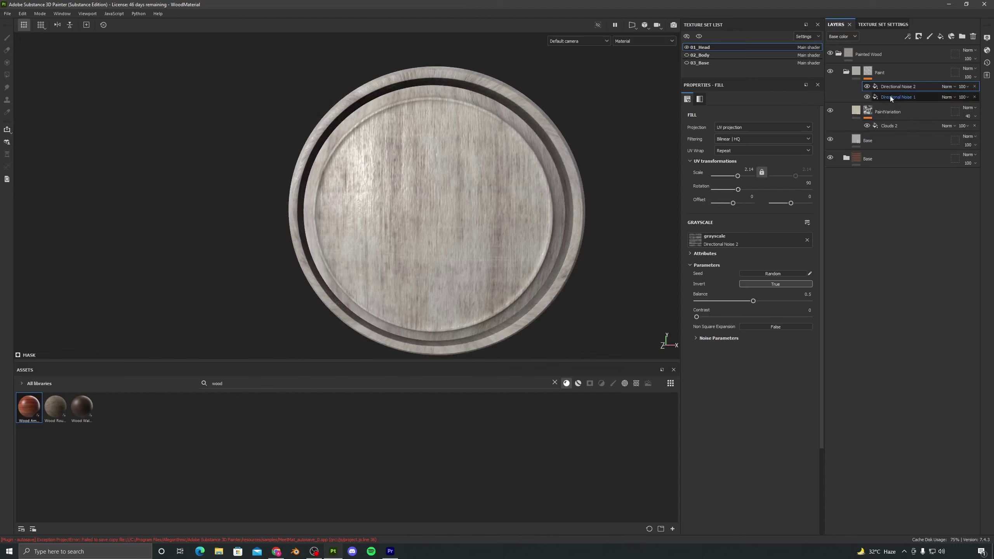
pyautogui.keyDown('alt'); pyautogui.moveTo(424, 183); pyautogui.dragTo(553, 193); pyautogui.keyUp('alt')
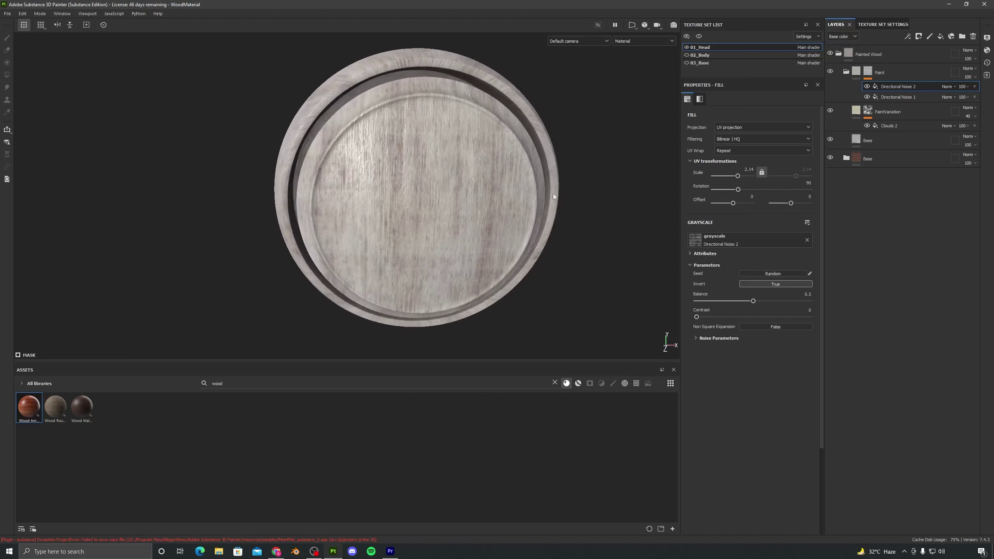
# Try the Multiply blend mode on Directional Noise 2, and undo it.
pyautogui.click(943, 87)
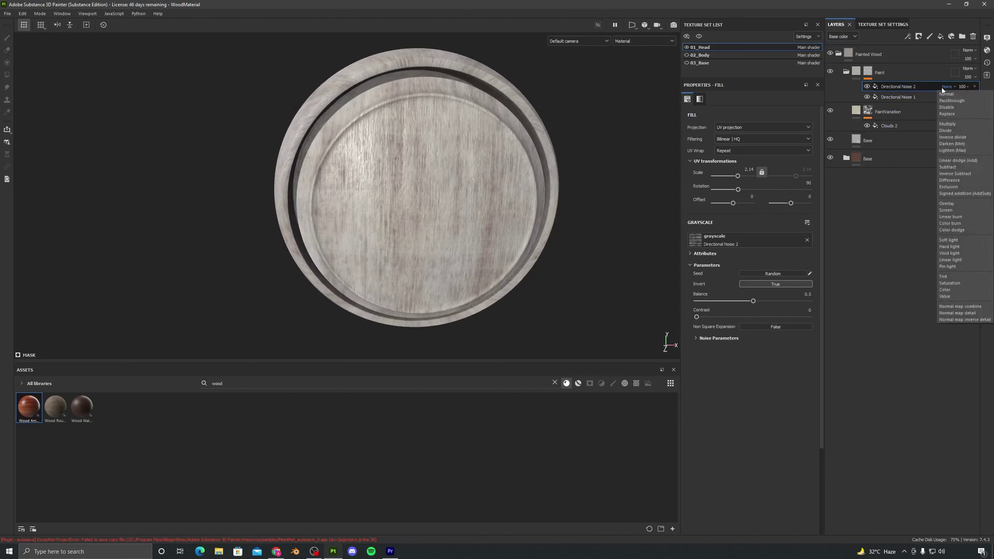
pyautogui.click(957, 123)
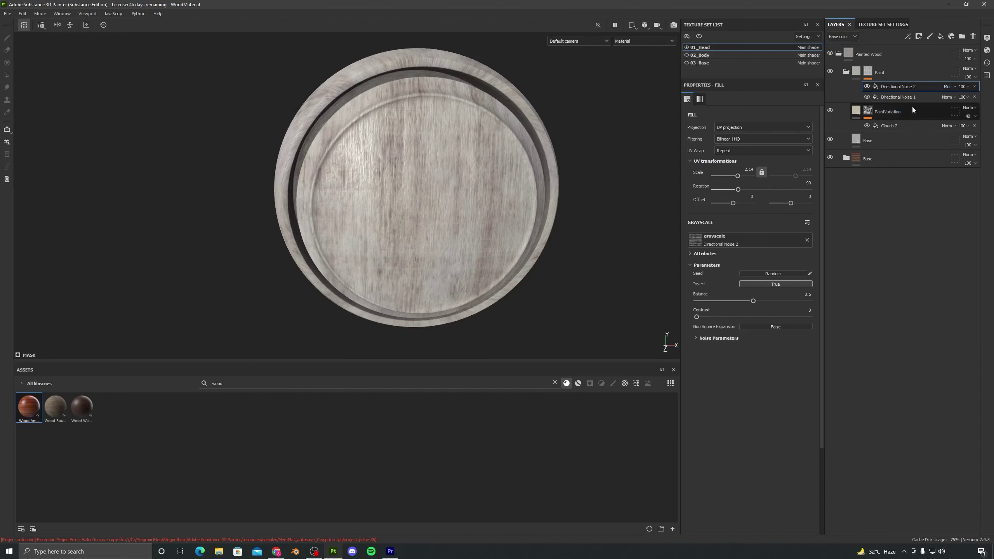
pyautogui.hotkey('ctrl', 'z')
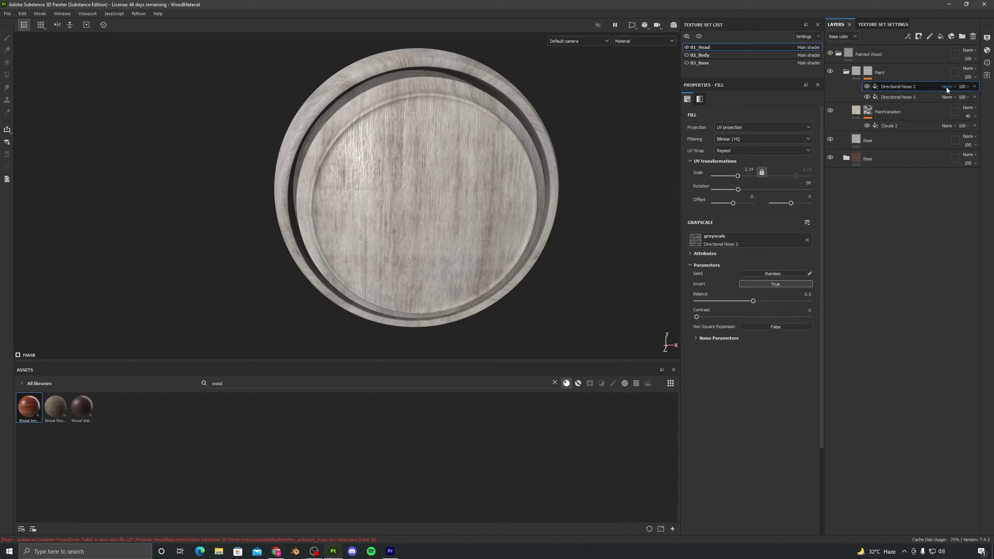
# Apply Multiply to Directional Noise 2 again, compare the head with the noise hidden and shown, and return to Normal.
pyautogui.click(946, 87)
pyautogui.click(950, 125)
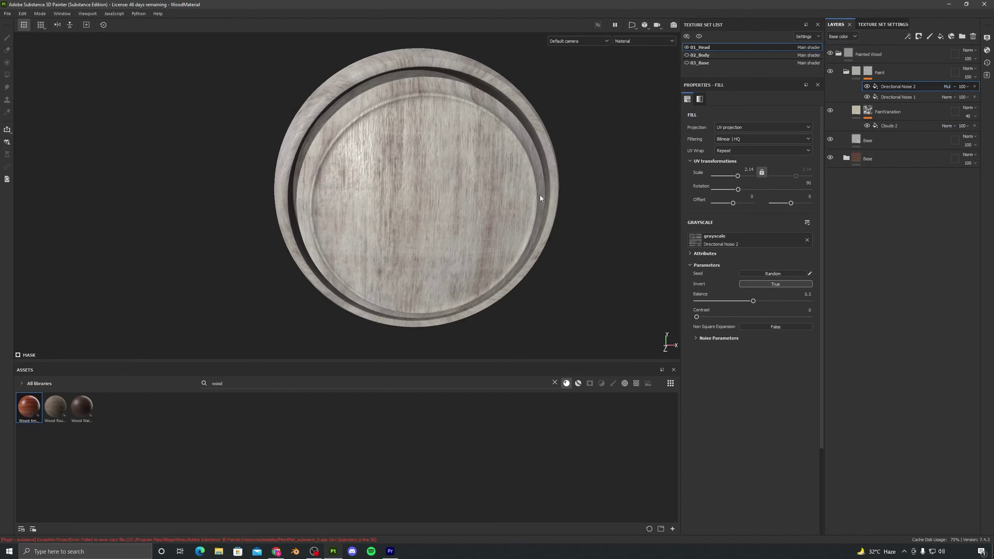
pyautogui.click(867, 86)
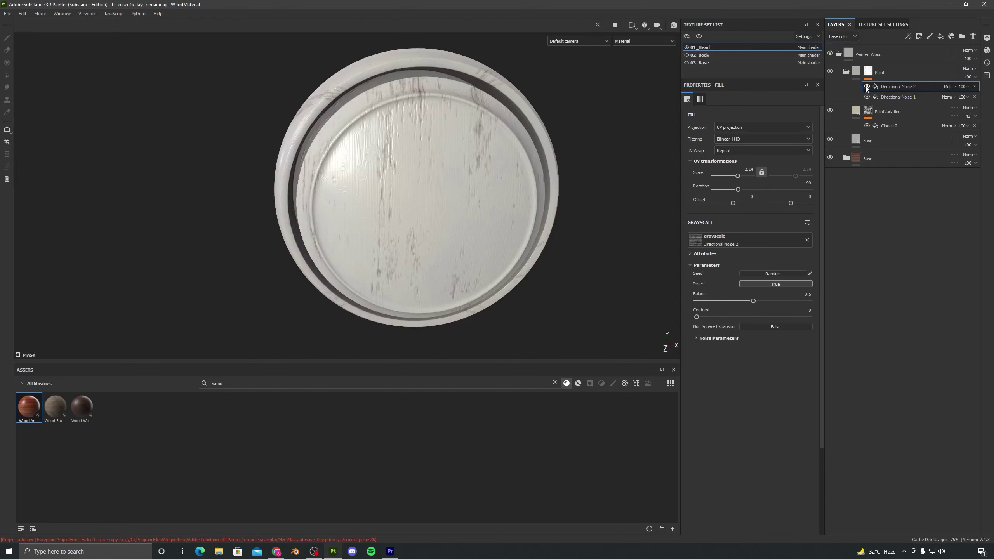
pyautogui.click(867, 86)
pyautogui.click(949, 86)
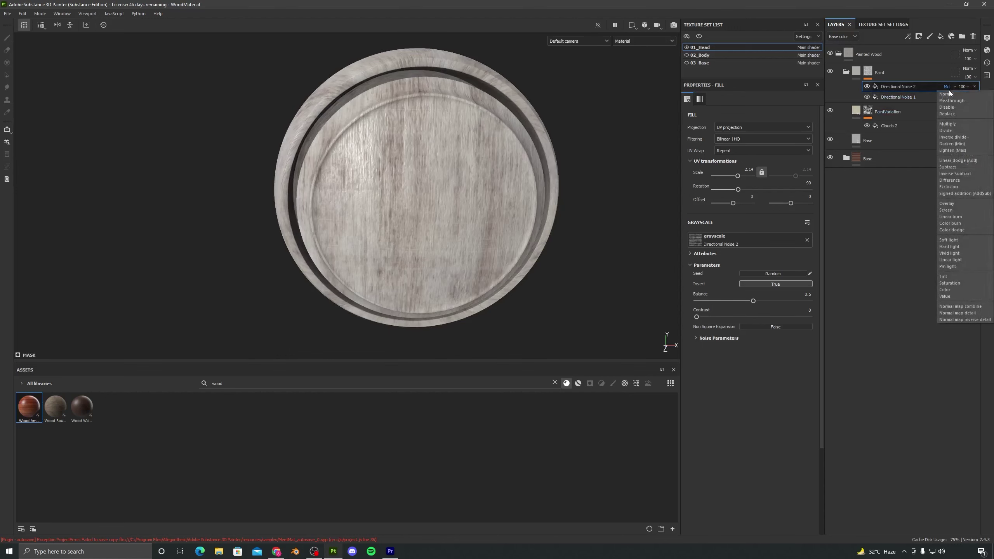
pyautogui.click(949, 93)
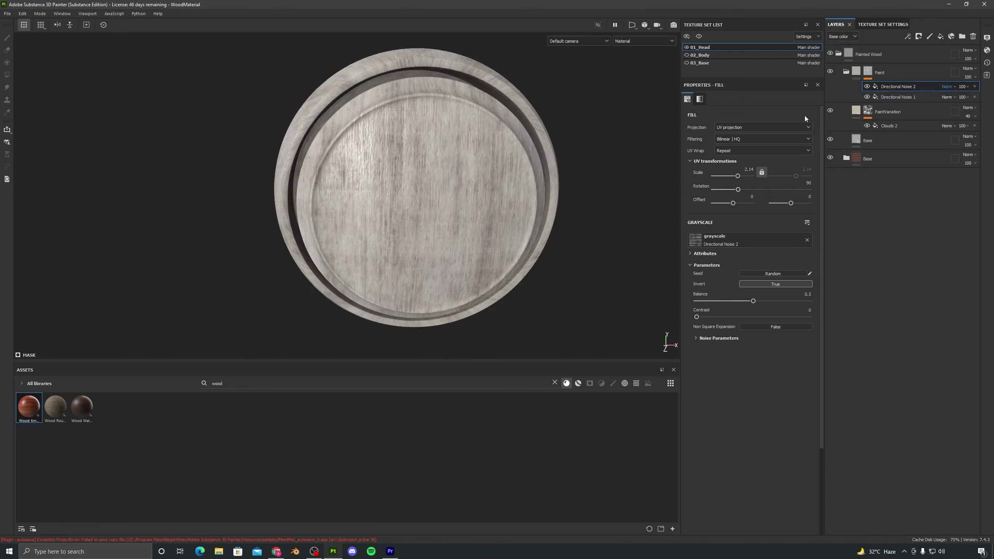
# Set Directional Noise 2's blend mode to Multiply and its balance to 0.27, and check the head.
pyautogui.click(951, 87)
pyautogui.click(952, 124)
pyautogui.keyDown('alt'); pyautogui.moveTo(445, 235); pyautogui.dragTo(463, 213); pyautogui.keyUp('alt')
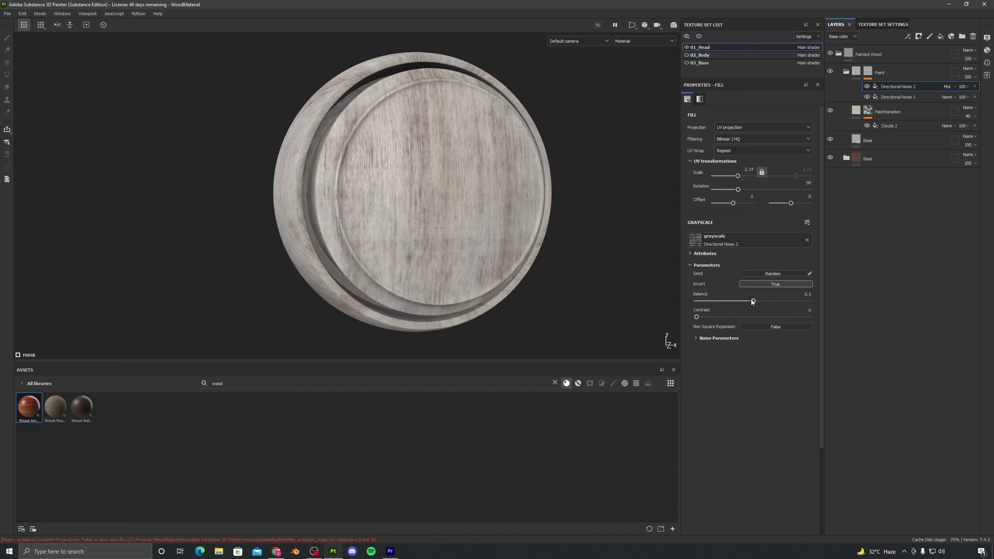
pyautogui.moveTo(752, 302); pyautogui.dragTo(714, 299)
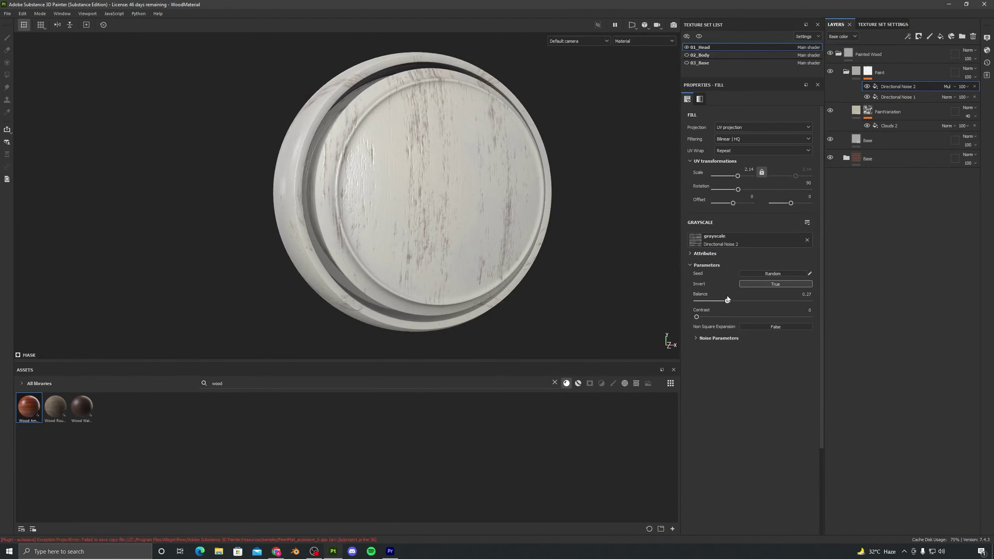
pyautogui.keyDown('alt'); pyautogui.moveTo(396, 209); pyautogui.dragTo(360, 233); pyautogui.keyUp('alt')
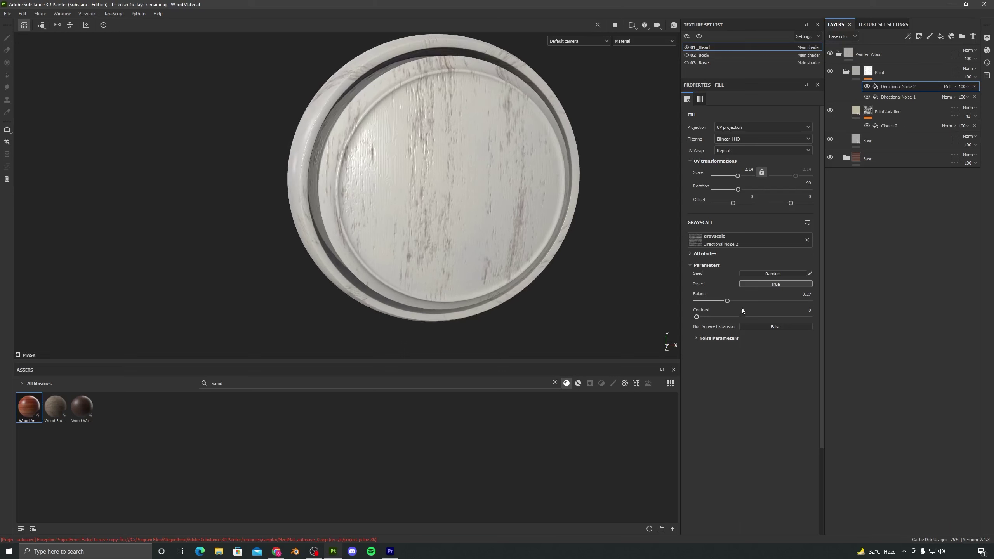
# Turn off Invert for Directional Noise 2 and set its balance to 0.9.
pyautogui.click(767, 285)
pyautogui.moveTo(727, 300); pyautogui.dragTo(796, 309)
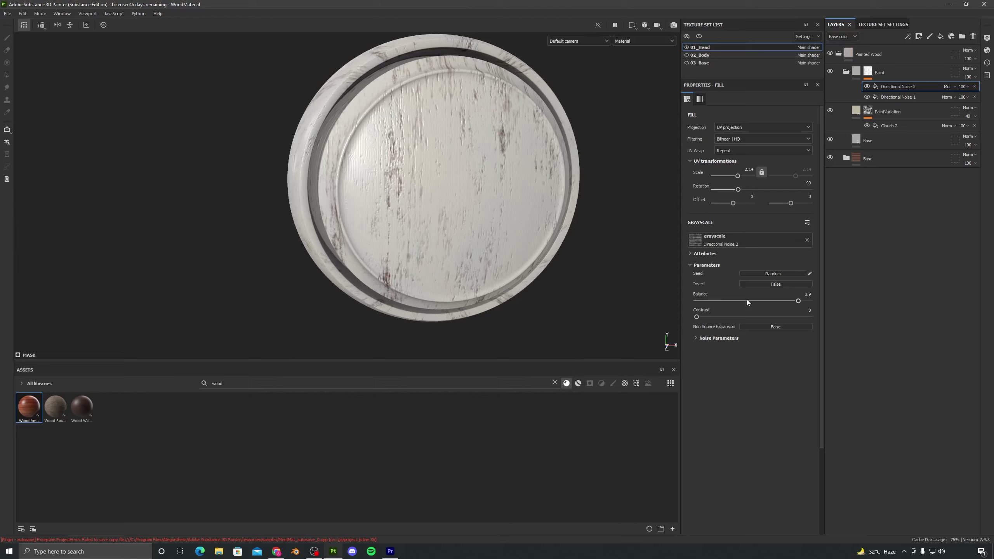
pyautogui.scroll(-3, 393, 148)
pyautogui.keyDown('alt'); pyautogui.moveTo(393, 149); pyautogui.dragTo(517, 238); pyautogui.keyUp('alt')
pyautogui.scroll(2, 517, 238)
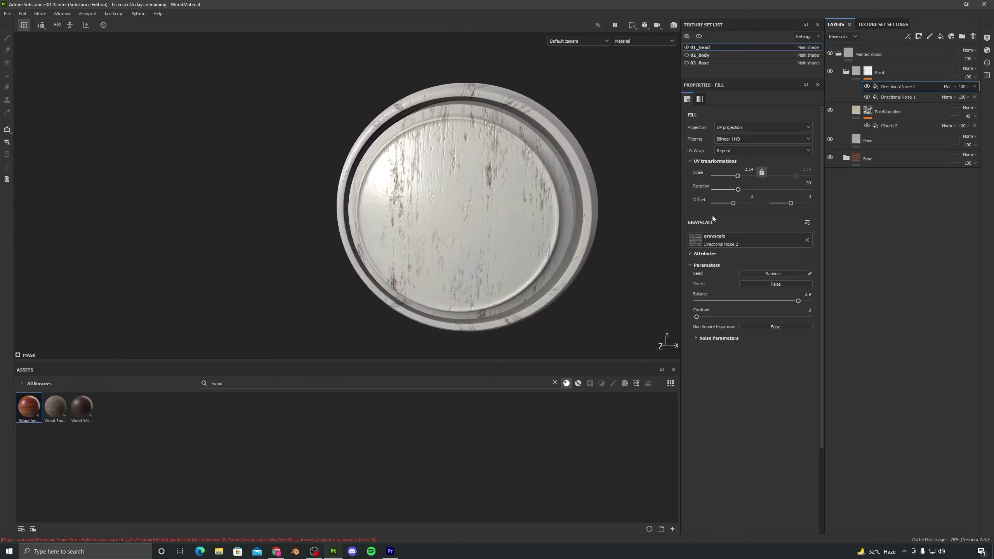
# Set the UV scale of Directional Noise 2 to 3 and check the paint streaks on the head.
pyautogui.moveTo(739, 176)
pyautogui.mouseDown()
pyautogui.moveTo(750, 182)
pyautogui.moveTo(739, 180)
pyautogui.mouseUp()
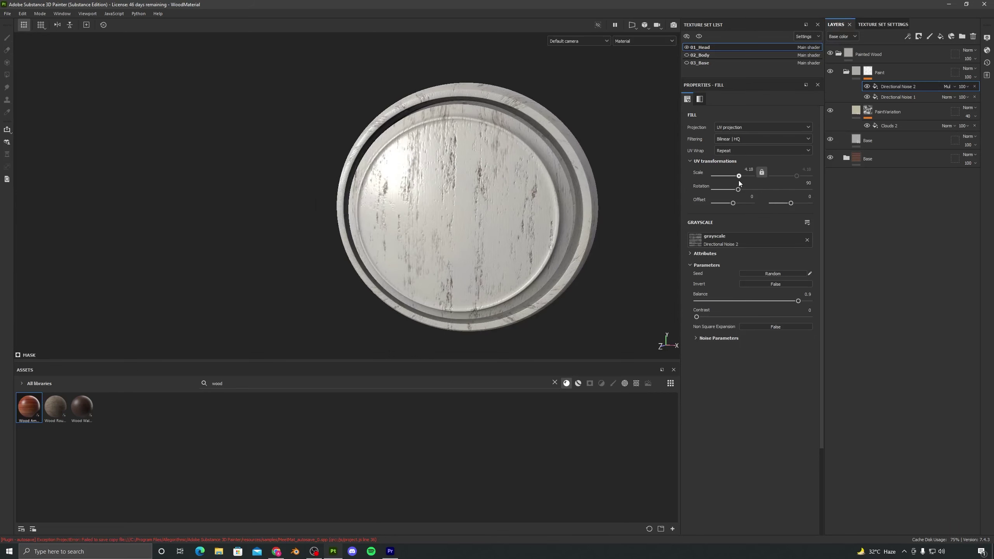
pyautogui.click(747, 170)
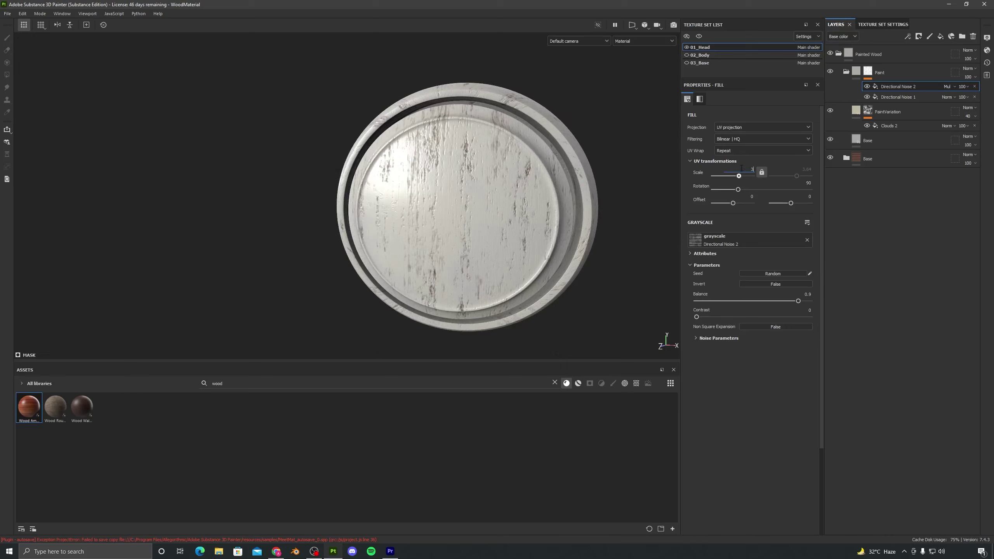
pyautogui.press('Return')
pyautogui.keyDown('alt'); pyautogui.moveTo(442, 205); pyautogui.dragTo(516, 231); pyautogui.keyUp('alt')
pyautogui.keyDown('alt'); pyautogui.moveTo(472, 270); pyautogui.dragTo(471, 234, button='right'); pyautogui.keyUp('alt')
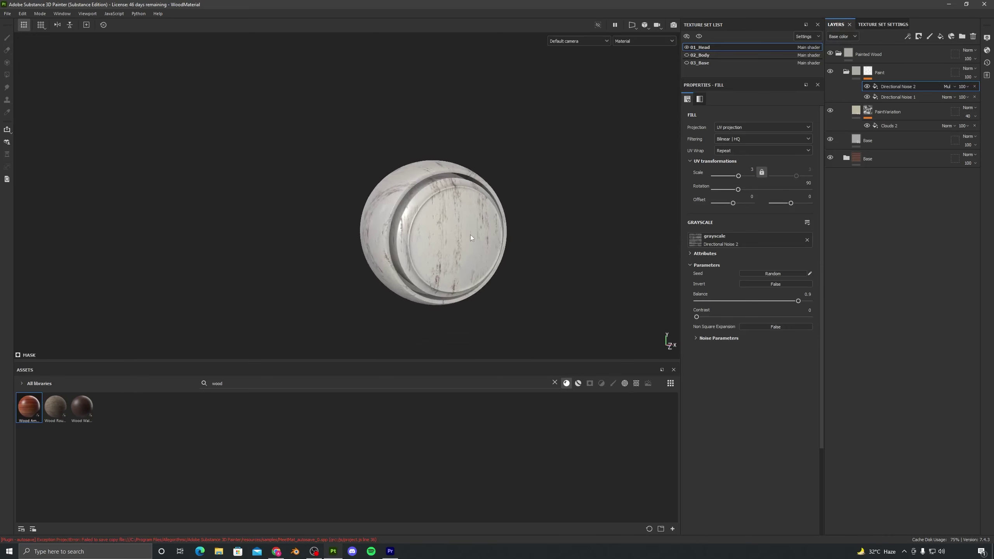
pyautogui.keyDown('alt'); pyautogui.moveTo(471, 238); pyautogui.dragTo(396, 199); pyautogui.keyUp('alt')
pyautogui.keyDown('alt'); pyautogui.moveTo(396, 199); pyautogui.dragTo(515, 261, button='right'); pyautogui.keyUp('alt')
pyautogui.keyDown('alt'); pyautogui.moveTo(514, 260); pyautogui.dragTo(574, 263); pyautogui.keyUp('alt')
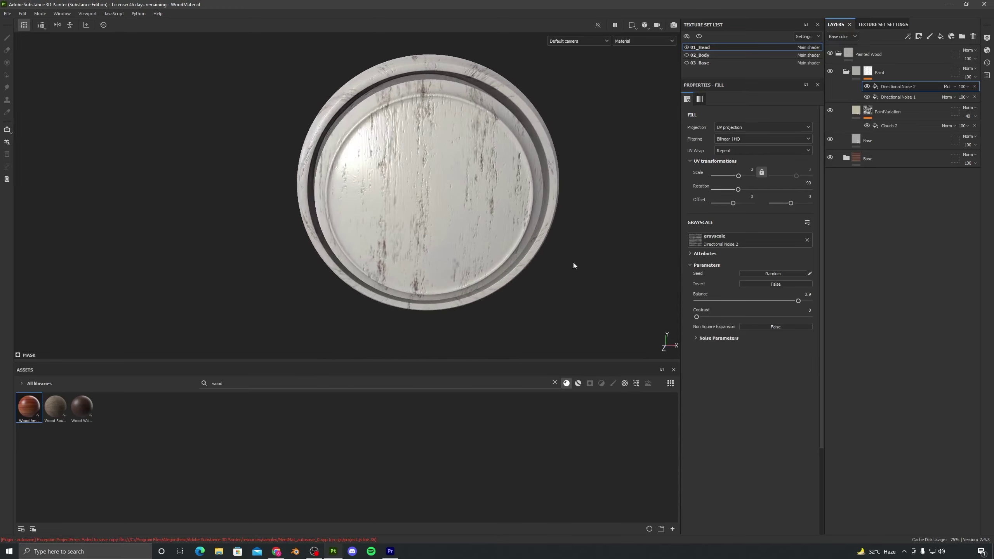
# Try a slightly lower balance on Directional Noise 2, restore it to 0.9, and inspect the head from several angles.
pyautogui.moveTo(796, 304); pyautogui.dragTo(790, 304)
pyautogui.moveTo(794, 305); pyautogui.dragTo(798, 304)
pyautogui.keyDown('alt'); pyautogui.moveTo(493, 283); pyautogui.dragTo(324, 240); pyautogui.keyUp('alt')
pyautogui.scroll(-3, 402, 267)
pyautogui.keyDown('alt'); pyautogui.moveTo(402, 266); pyautogui.dragTo(548, 221); pyautogui.keyUp('alt')
pyautogui.scroll(3, 421, 279)
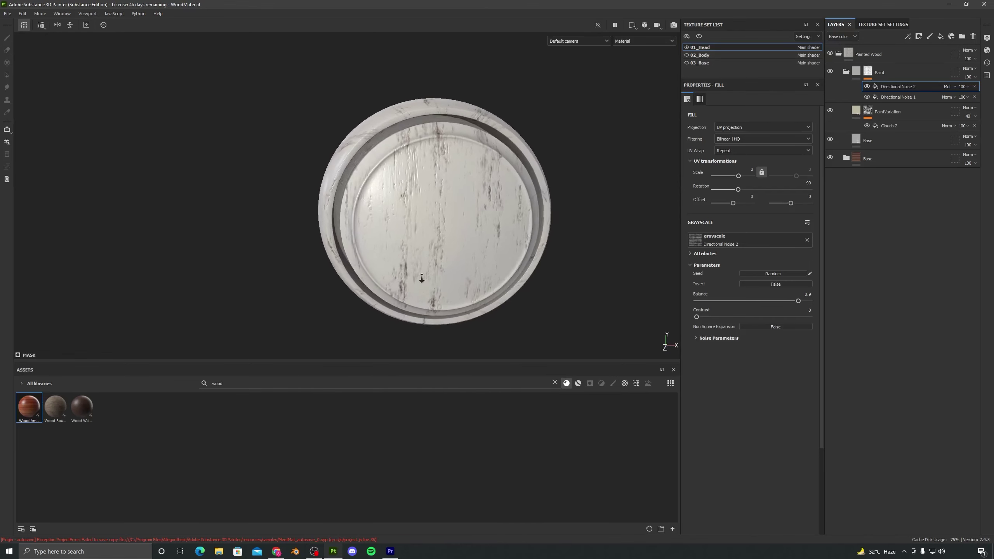
pyautogui.keyDown('alt'); pyautogui.moveTo(422, 280); pyautogui.dragTo(534, 235); pyautogui.keyUp('alt')
# Add a Sharpen filter above Directional Noise 2 in the Paint folder's mask.
pyautogui.click(907, 37)
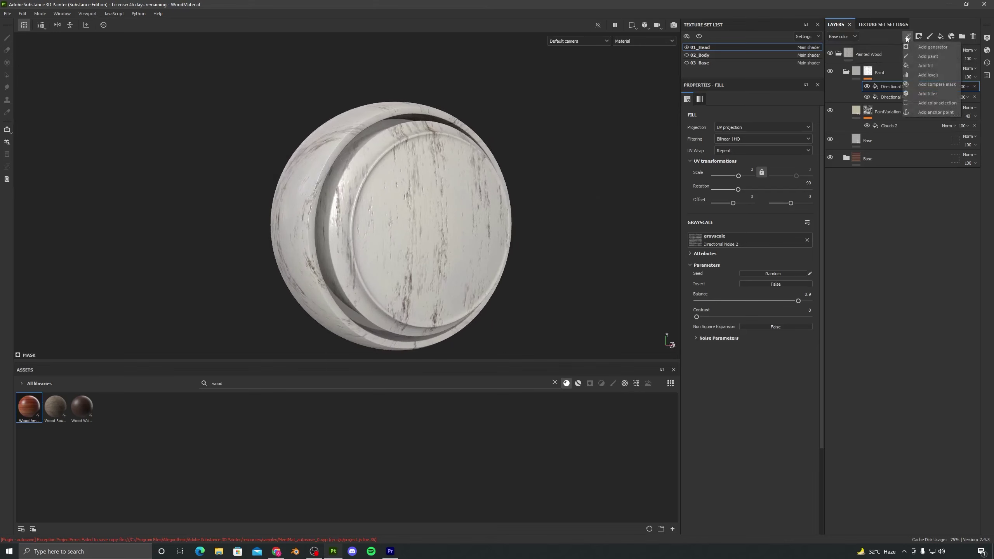
pyautogui.click(924, 94)
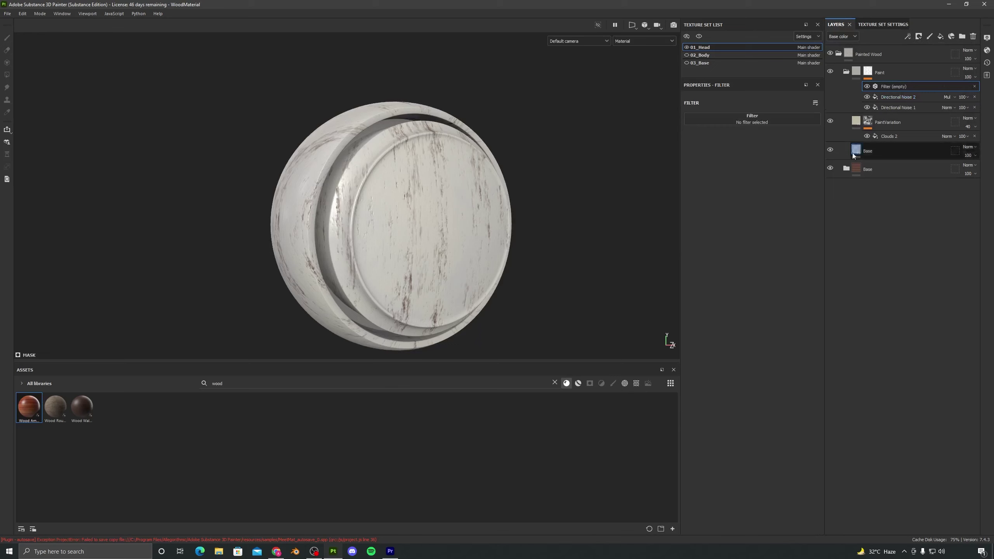
pyautogui.click(749, 119)
pyautogui.write('sharpe')
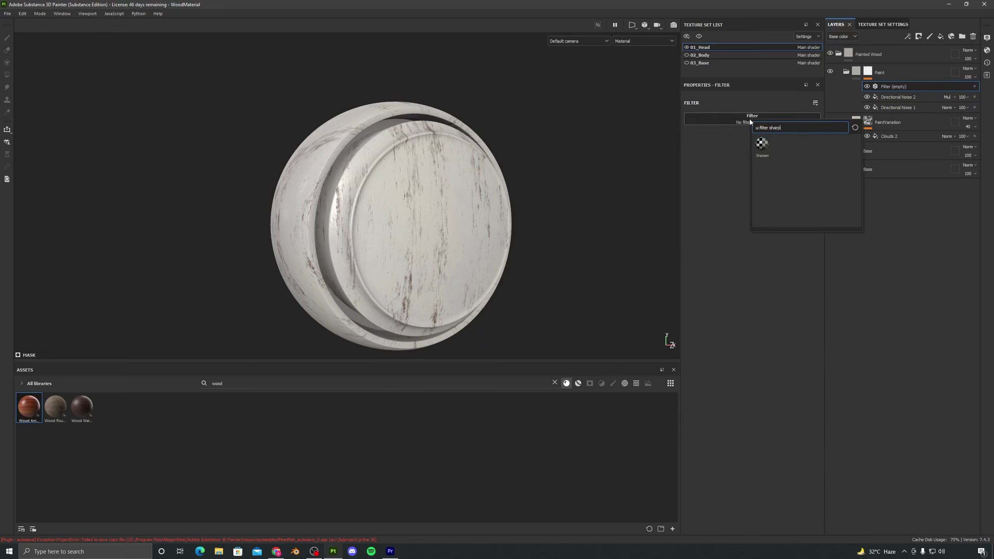
pyautogui.click(761, 148)
# Set the Sharpen filter's intensity to 0.5 and check the chipped paint edges around the head.
pyautogui.keyDown('alt'); pyautogui.moveTo(521, 208); pyautogui.dragTo(376, 231); pyautogui.keyUp('alt')
pyautogui.keyDown('alt'); pyautogui.moveTo(376, 231); pyautogui.dragTo(465, 345, button='right'); pyautogui.keyUp('alt')
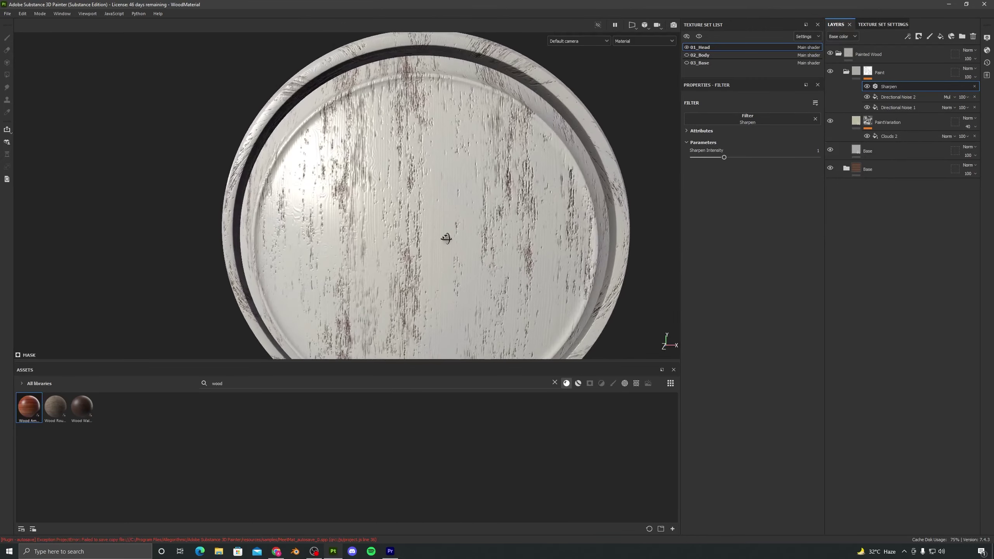
pyautogui.keyDown('alt'); pyautogui.moveTo(446, 238); pyautogui.dragTo(429, 101); pyautogui.keyUp('alt')
pyautogui.keyDown('alt'); pyautogui.moveTo(406, 234); pyautogui.dragTo(350, 212); pyautogui.keyUp('alt')
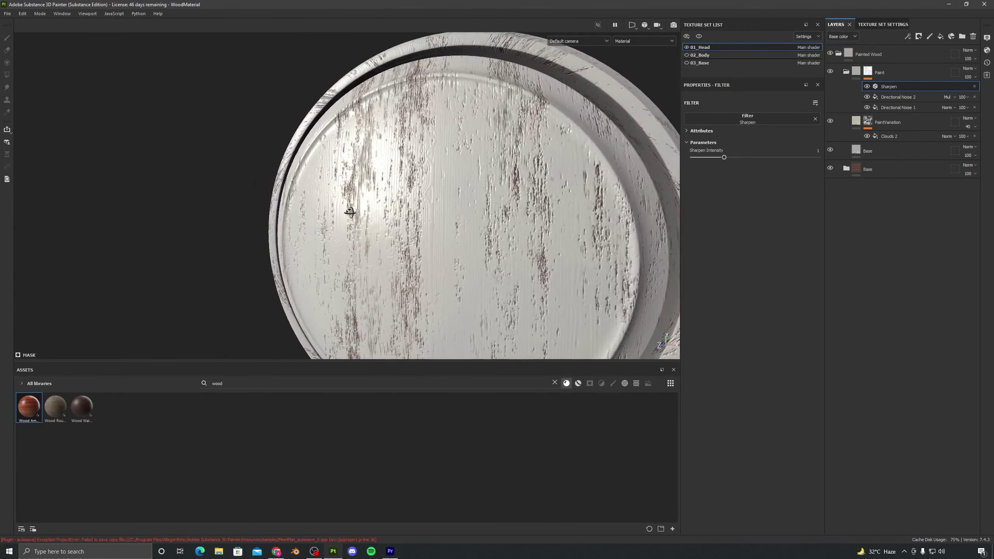
pyautogui.moveTo(718, 158)
pyautogui.mouseDown()
pyautogui.moveTo(671, 157)
pyautogui.moveTo(707, 157)
pyautogui.mouseUp()
pyautogui.moveTo(811, 152); pyautogui.dragTo(815, 153)
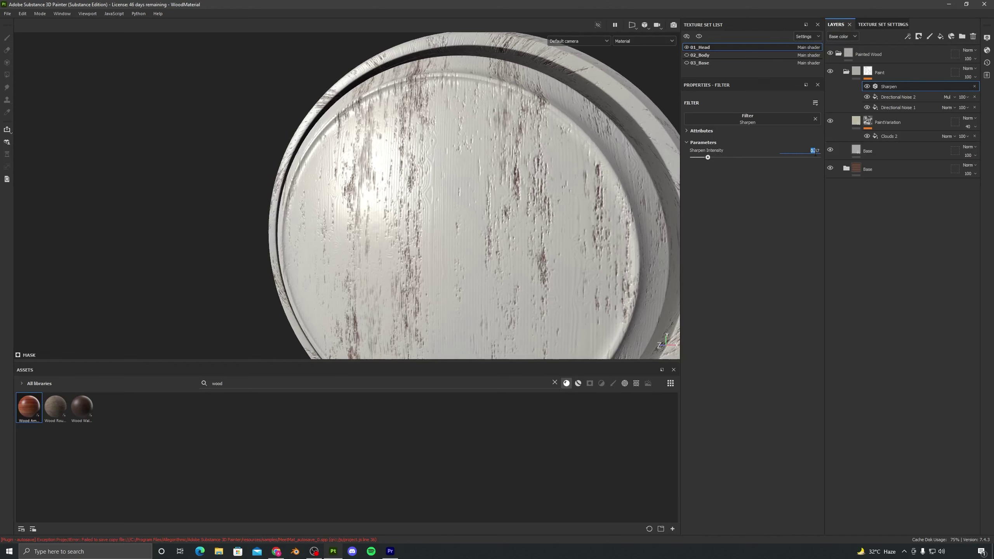
pyautogui.scroll(-4, 435, 200)
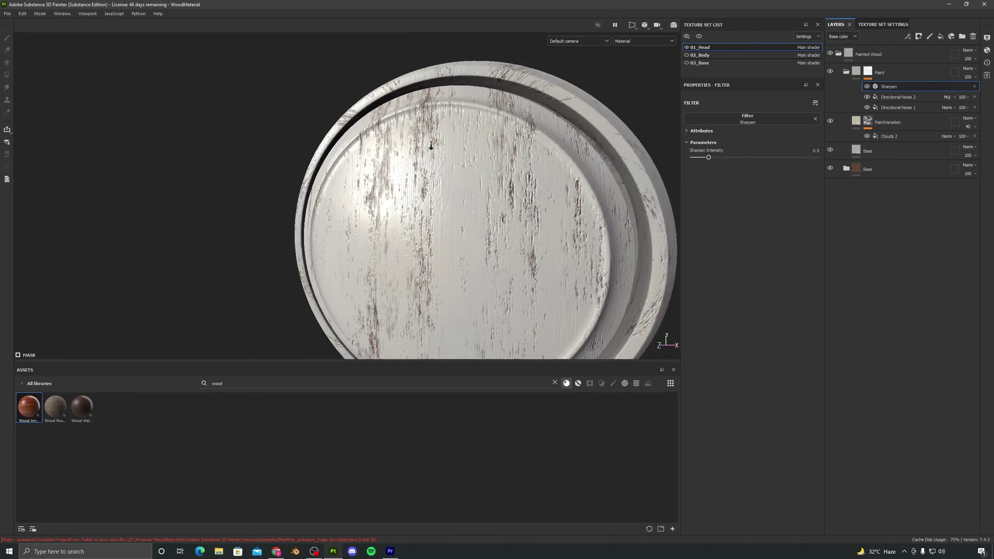
pyautogui.moveTo(435, 200)
pyautogui.keyDown('alt'); pyautogui.mouseDown()
pyautogui.moveTo(431, 224)
pyautogui.moveTo(449, 215)
pyautogui.moveTo(396, 190)
pyautogui.moveTo(611, 194)
pyautogui.mouseUp(); pyautogui.keyUp('alt')
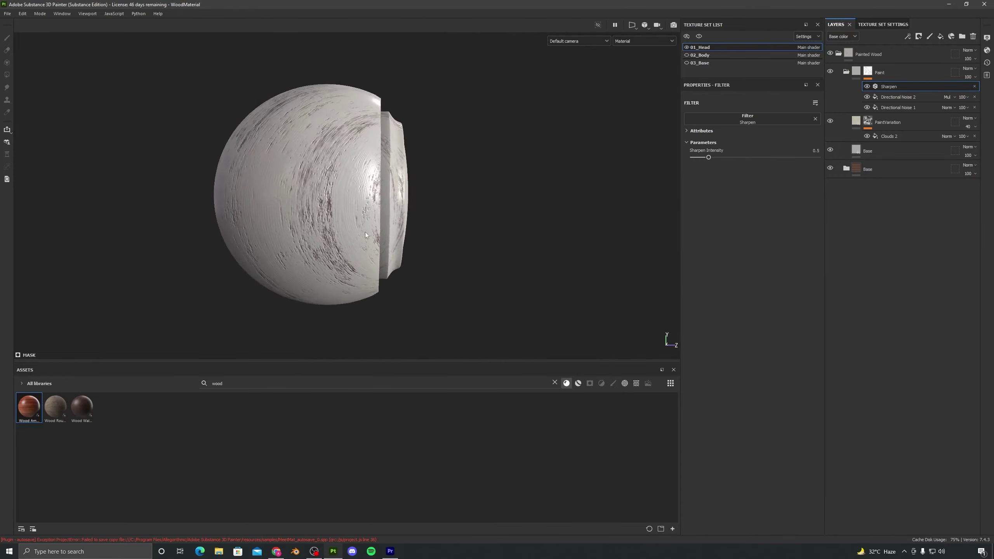
# Set the height of the paint's Base fill layer to 0.05 and check the chipped relief on the head.
pyautogui.scroll(5, 365, 231)
pyautogui.scroll(-1, 337, 316)
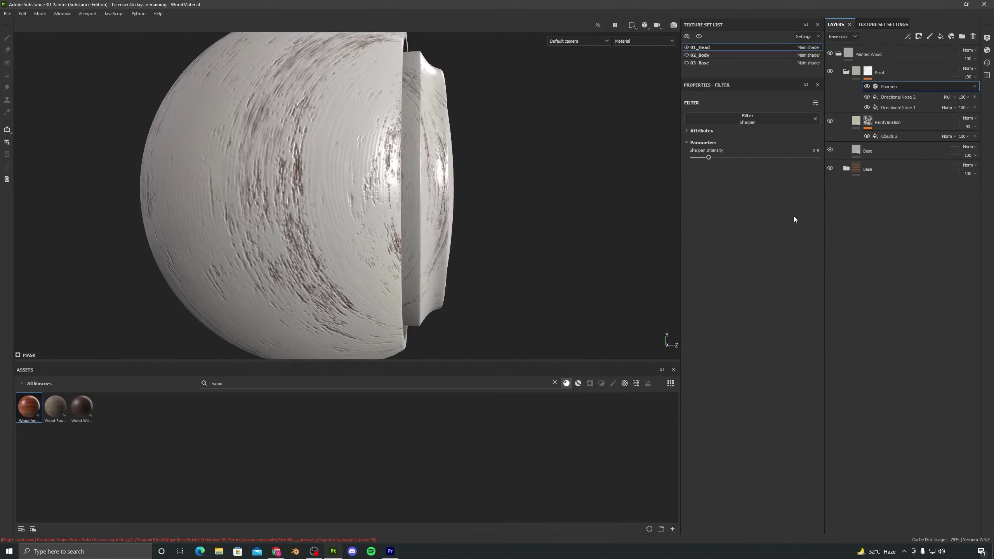
pyautogui.click(856, 153)
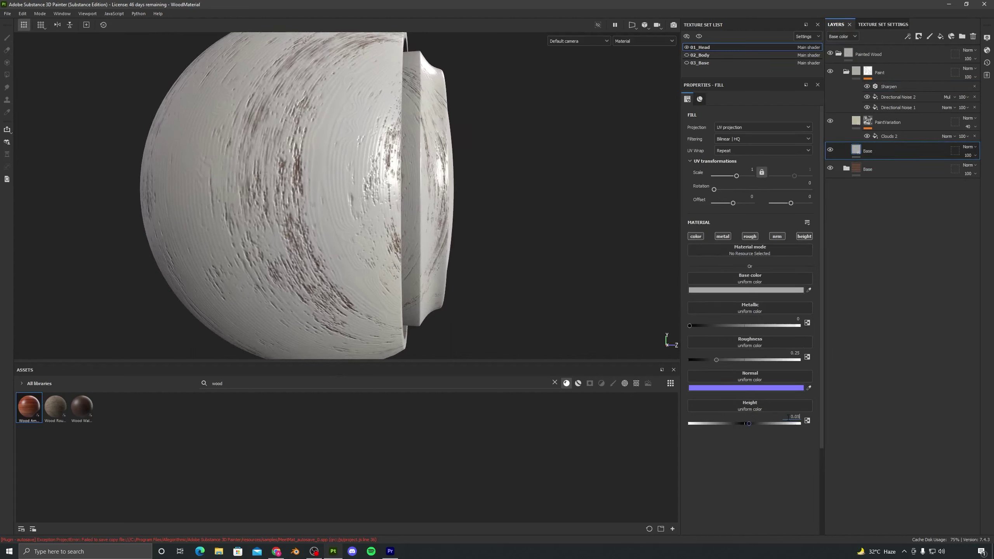
pyautogui.keyDown('alt'); pyautogui.moveTo(476, 307); pyautogui.dragTo(463, 227); pyautogui.keyUp('alt')
pyautogui.scroll(3, 367, 201)
pyautogui.keyDown('alt'); pyautogui.moveTo(367, 202); pyautogui.dragTo(431, 293); pyautogui.keyUp('alt')
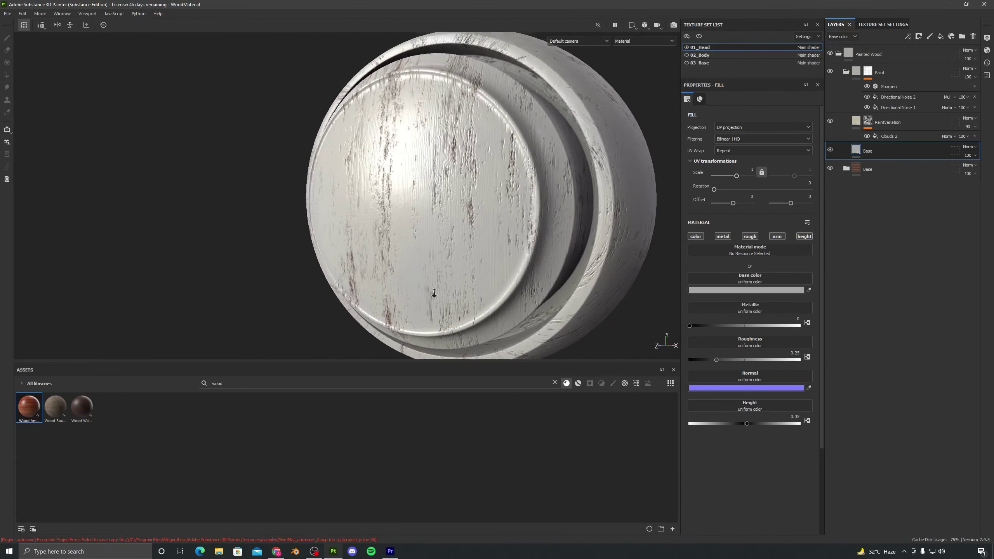
pyautogui.scroll(-3, 489, 224)
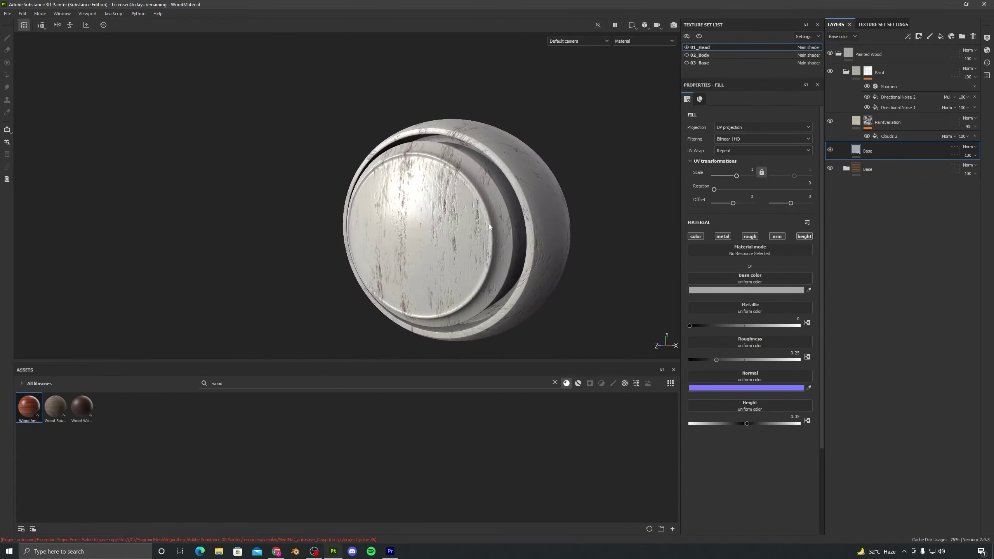
# Collapse the Paint folder and add a fill layer named Dust above it inside Painted Wood.
pyautogui.click(845, 73)
pyautogui.click(846, 70)
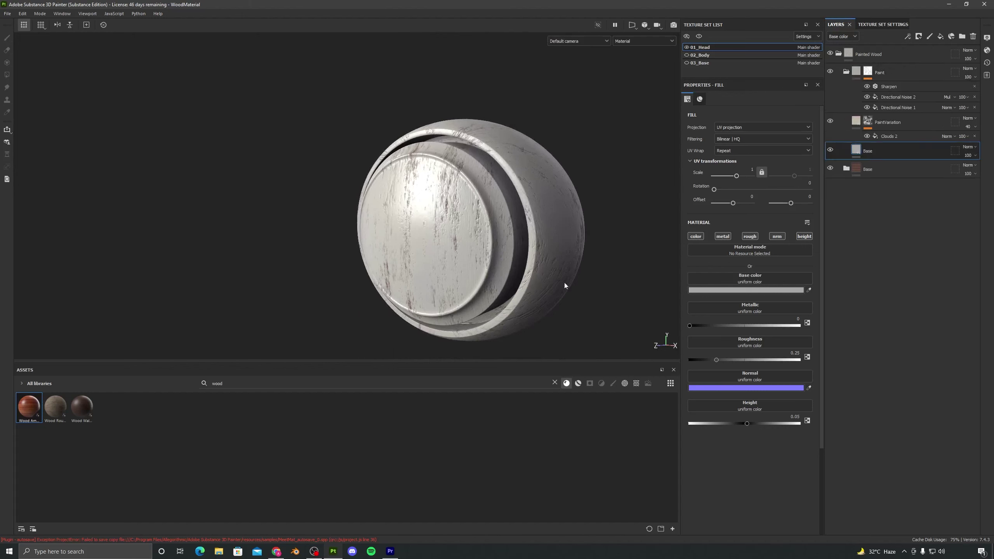
pyautogui.keyDown('alt'); pyautogui.moveTo(565, 284); pyautogui.dragTo(419, 222); pyautogui.keyUp('alt')
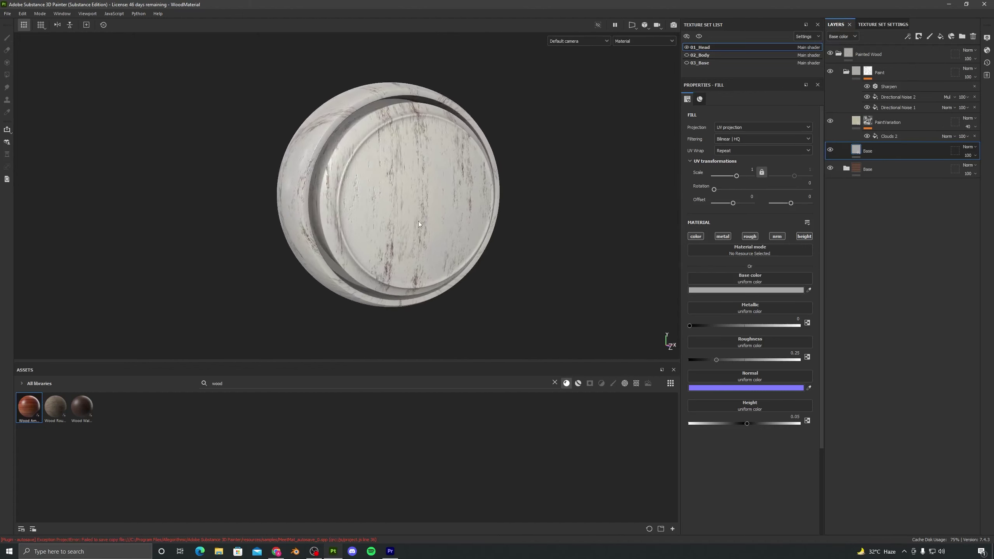
pyautogui.moveTo(337, 151)
pyautogui.keyDown('alt'); pyautogui.mouseDown()
pyautogui.moveTo(444, 188)
pyautogui.moveTo(414, 127)
pyautogui.moveTo(399, 200)
pyautogui.moveTo(455, 215)
pyautogui.moveTo(490, 206)
pyautogui.moveTo(411, 216)
pyautogui.moveTo(431, 176)
pyautogui.mouseUp(); pyautogui.keyUp('alt')
pyautogui.click(846, 71)
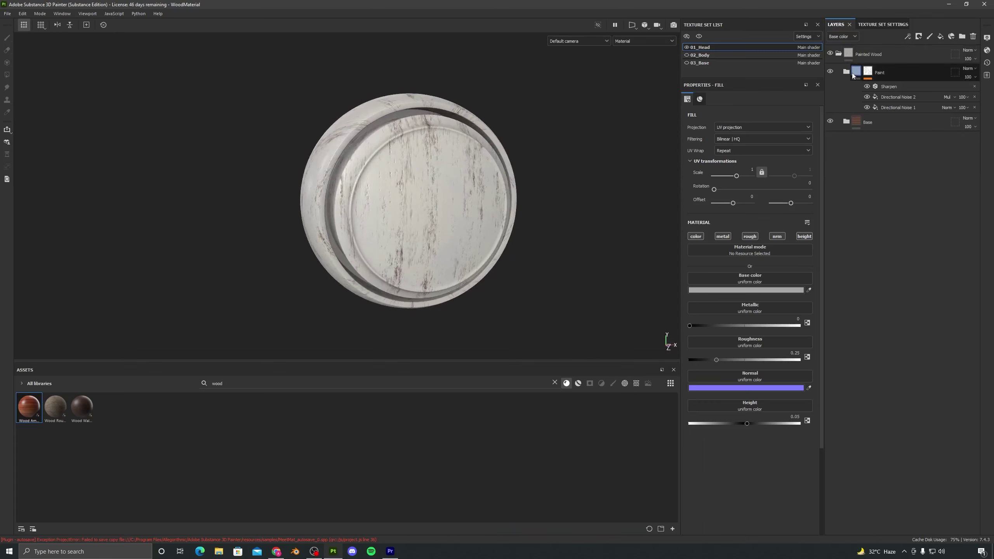
pyautogui.click(940, 36)
pyautogui.doubleClick(875, 72)
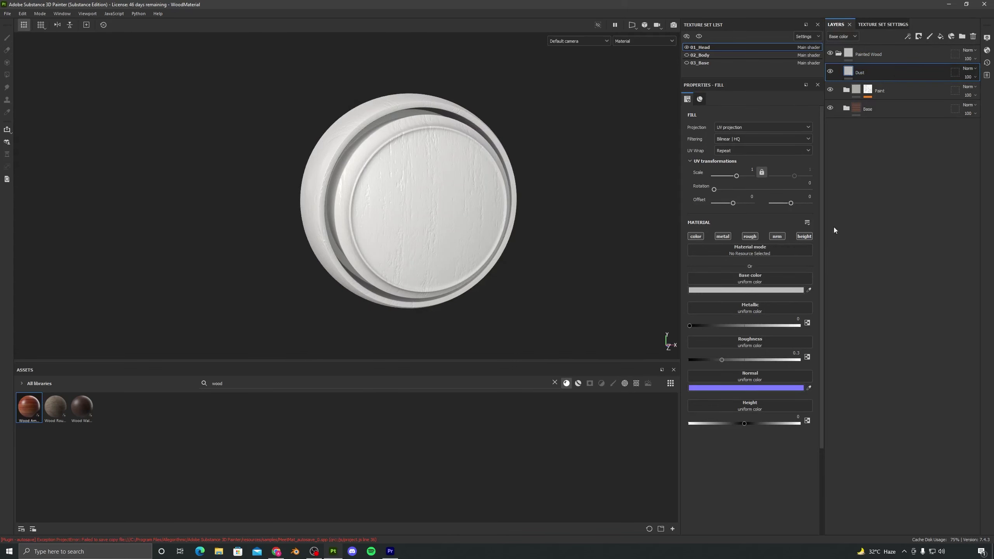
# Set the Dust layer's base color to 111111 and its roughness to about 0.86.
pyautogui.click(757, 290)
pyautogui.write('111111')
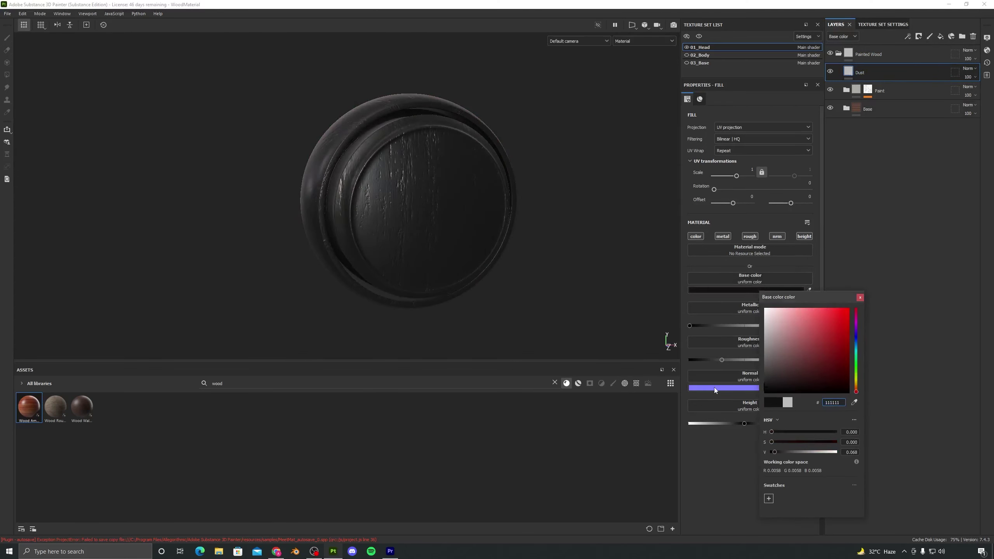
pyautogui.click(739, 367)
pyautogui.click(860, 297)
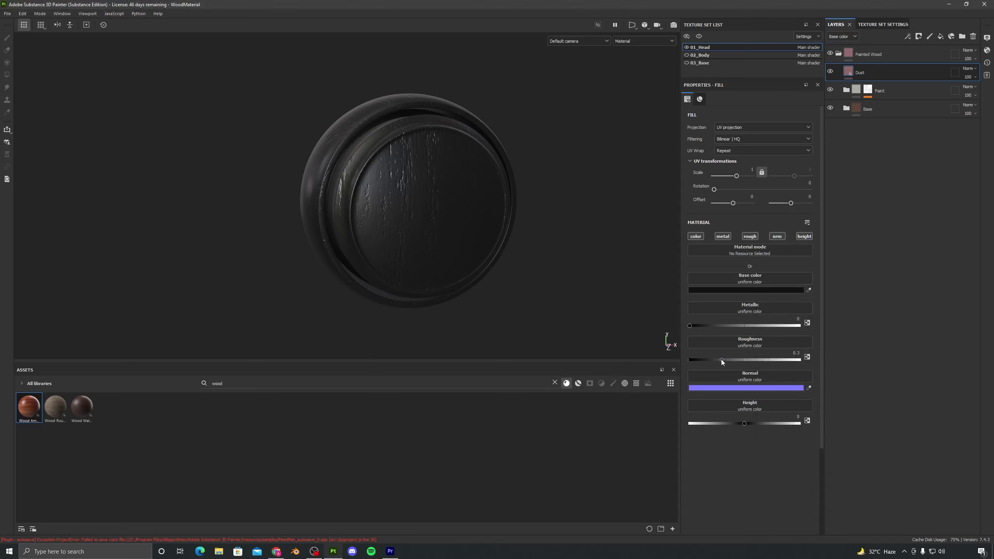
pyautogui.moveTo(722, 361); pyautogui.dragTo(797, 361)
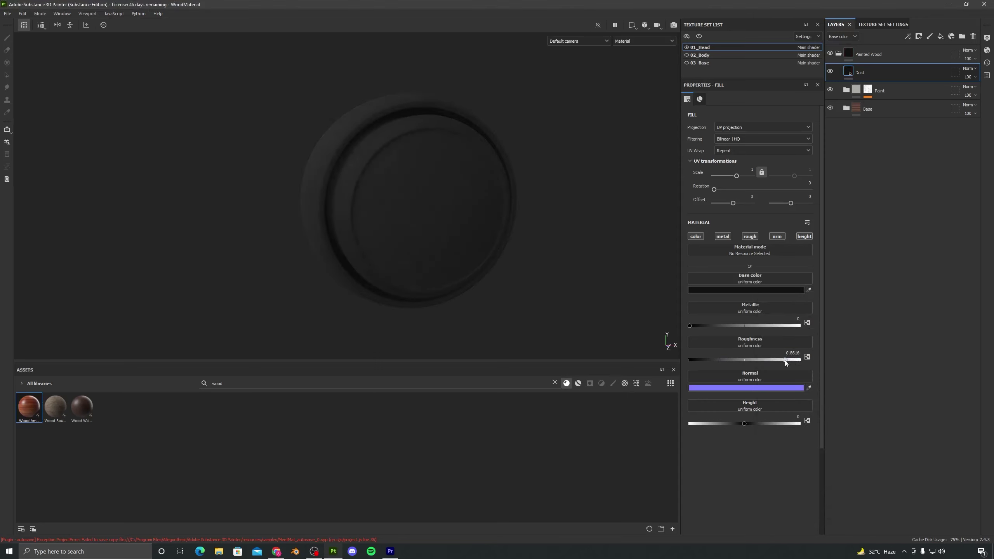
pyautogui.keyDown('alt'); pyautogui.moveTo(653, 337); pyautogui.dragTo(838, 410); pyautogui.keyUp('alt')
pyautogui.keyDown('alt'); pyautogui.moveTo(495, 339); pyautogui.dragTo(431, 238); pyautogui.keyUp('alt')
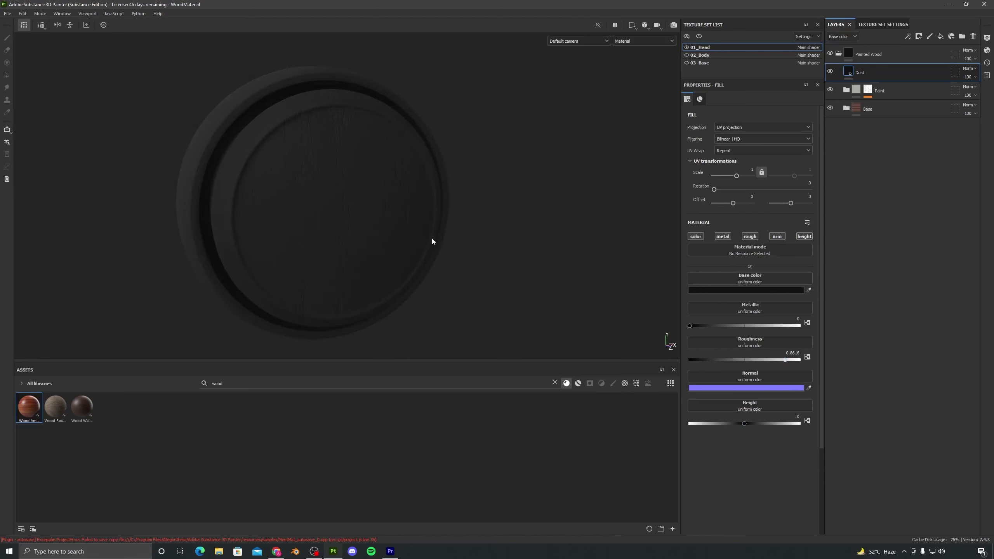
# Add a black mask to the Dust layer and list all smart masks in the asset library without a search term.
pyautogui.click(918, 38)
pyautogui.click(929, 53)
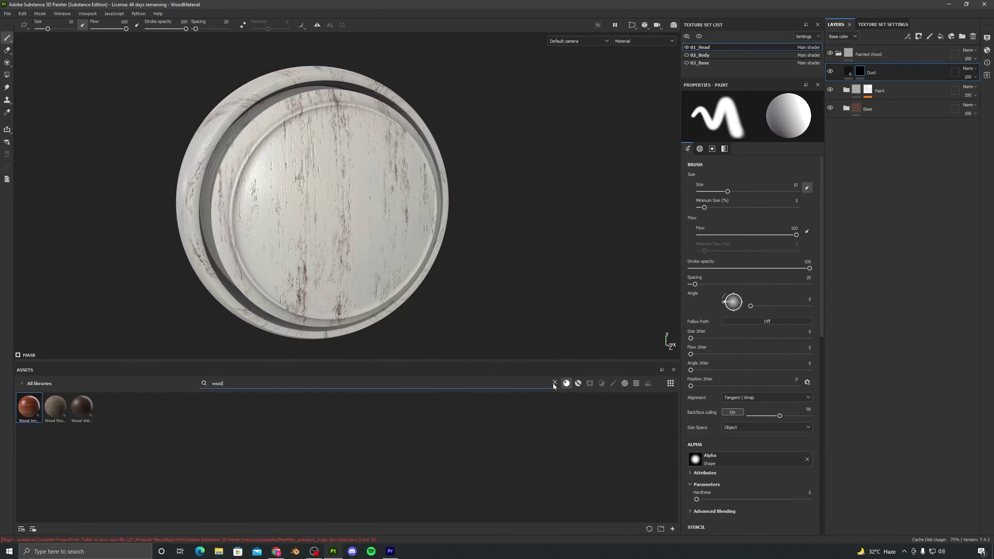
pyautogui.click(554, 384)
pyautogui.click(590, 384)
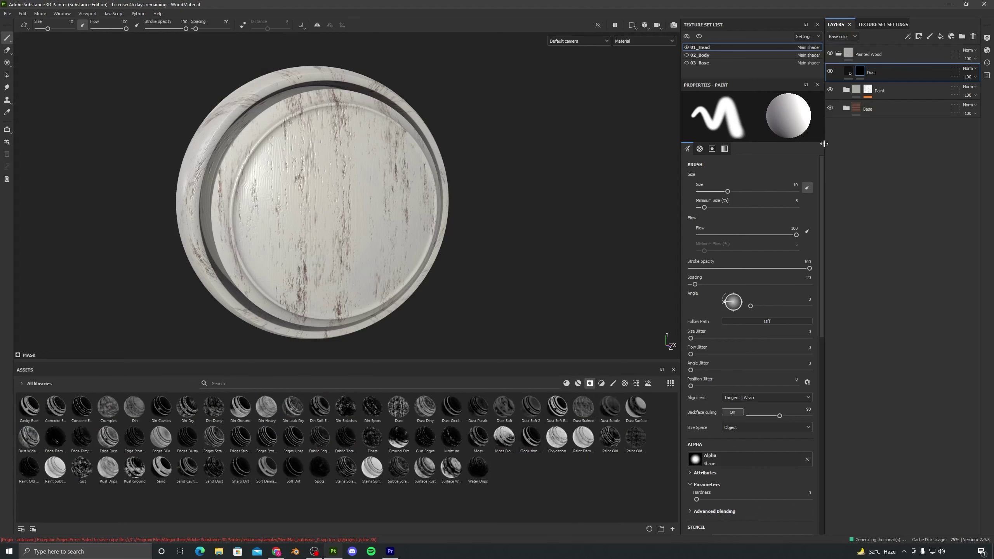
# Try the Edges Blur smart mask on the Dust layer's mask, check it around the head, and undo it.
pyautogui.keyDown('alt'); pyautogui.moveTo(367, 224); pyautogui.dragTo(474, 352); pyautogui.keyUp('alt')
pyautogui.moveTo(461, 406)
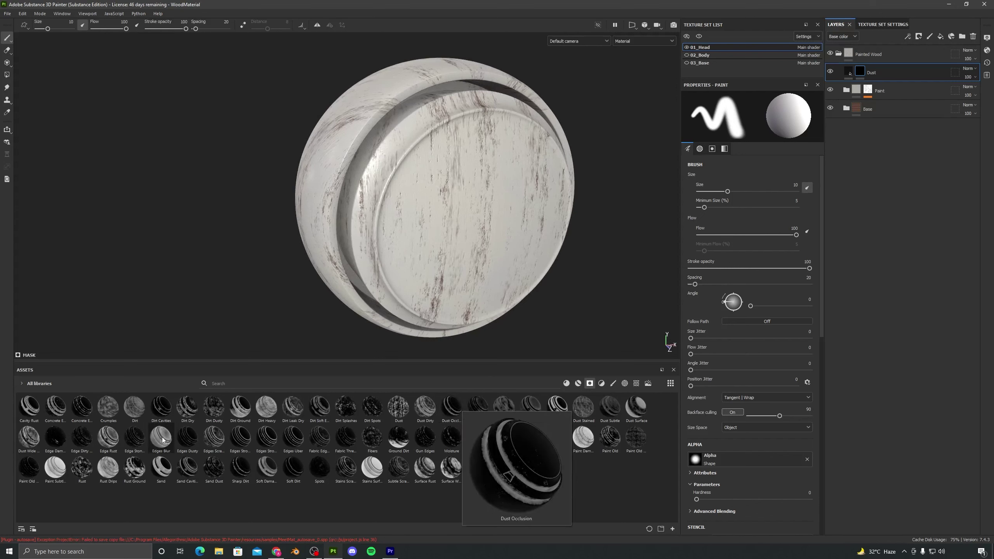
pyautogui.moveTo(162, 439); pyautogui.dragTo(863, 71)
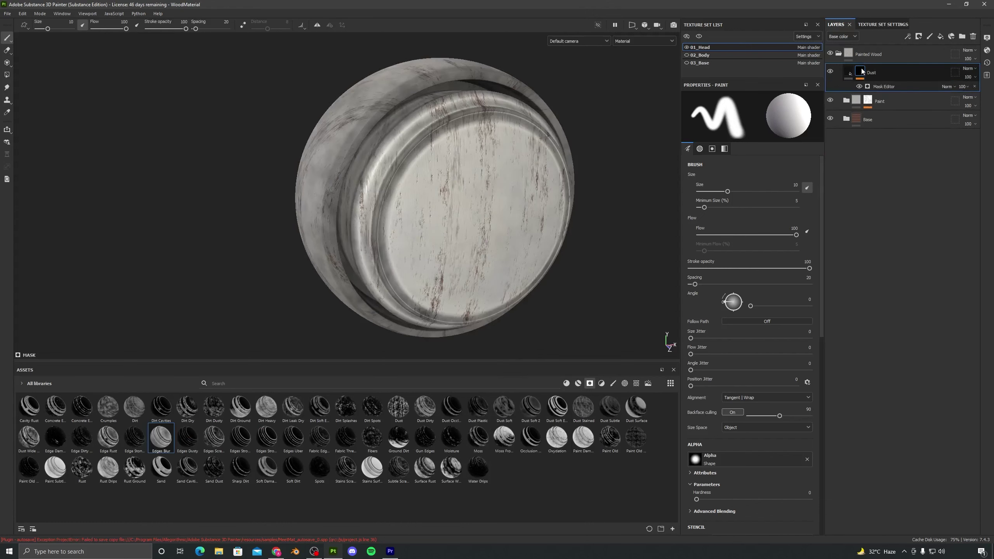
pyautogui.keyDown('alt'); pyautogui.moveTo(622, 209); pyautogui.dragTo(465, 214); pyautogui.keyUp('alt')
pyautogui.keyDown('alt'); pyautogui.moveTo(543, 221); pyautogui.dragTo(461, 213); pyautogui.keyUp('alt')
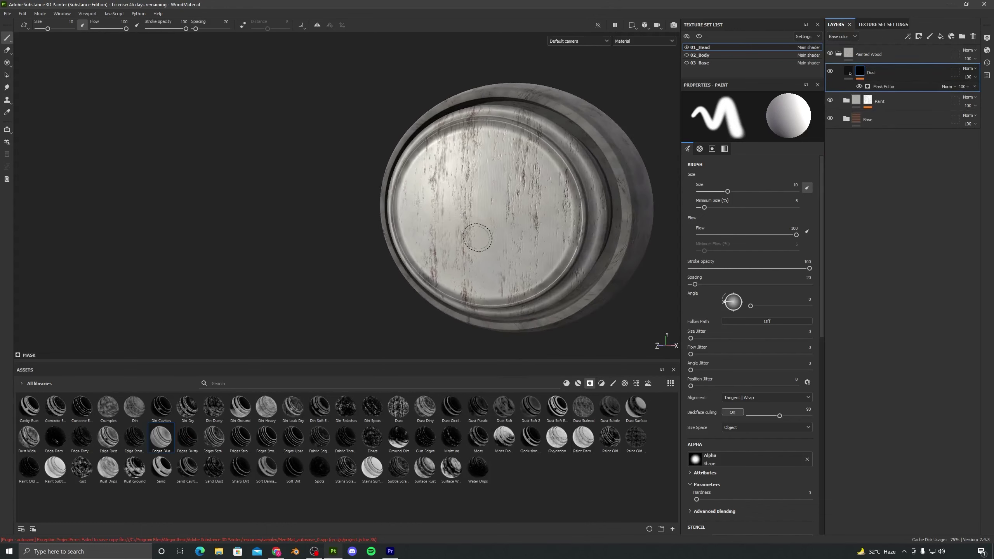
pyautogui.hotkey('ctrl', 'z')
# Try the Dust Soft Edges smart mask on the Dust layer's mask and undo it.
pyautogui.moveTo(556, 418); pyautogui.dragTo(854, 72)
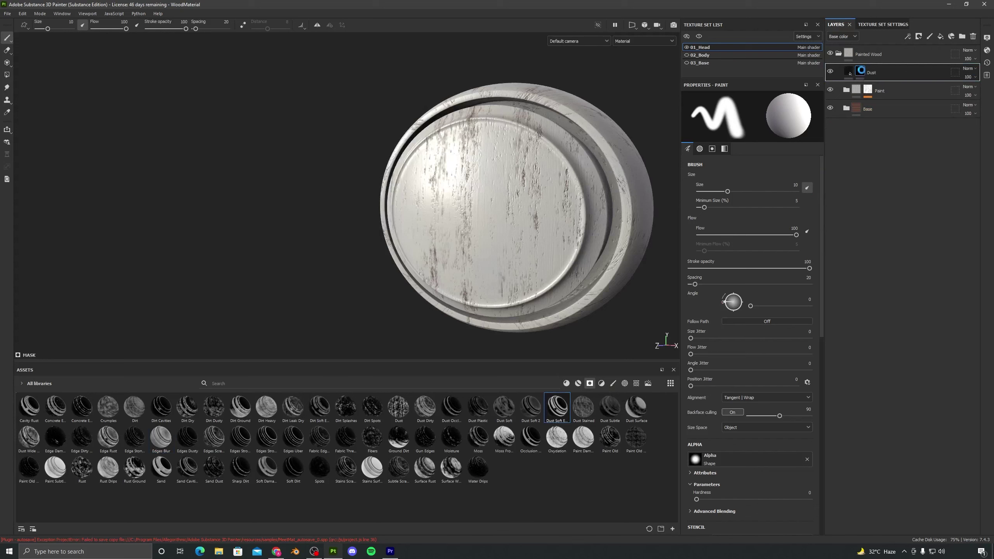
pyautogui.keyDown('alt'); pyautogui.moveTo(480, 227); pyautogui.dragTo(593, 236); pyautogui.keyUp('alt')
pyautogui.hotkey('ctrl', 'z')
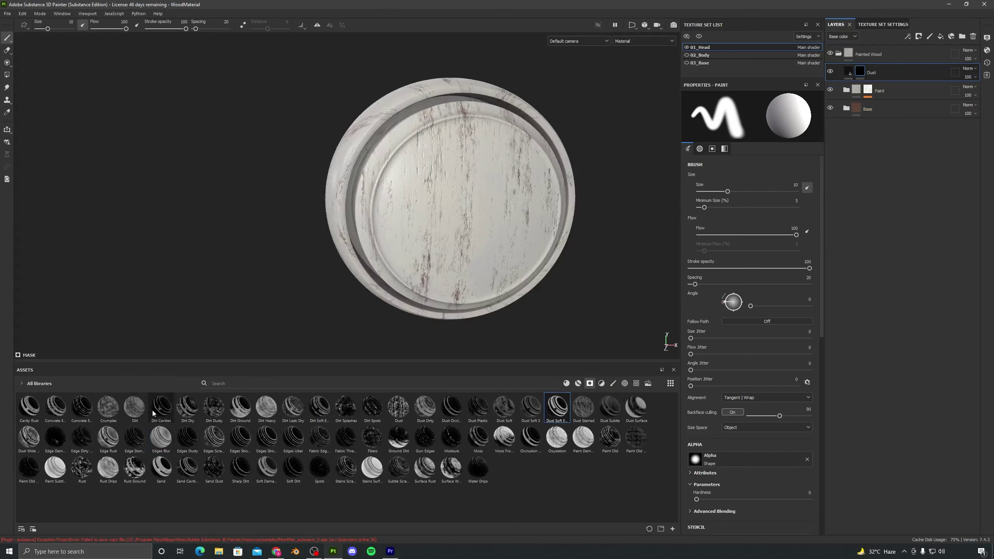
# Try the Dirt and Cavity Rust smart masks one after the other on the Dust layer's mask, undoing each.
pyautogui.moveTo(134, 408); pyautogui.dragTo(861, 73)
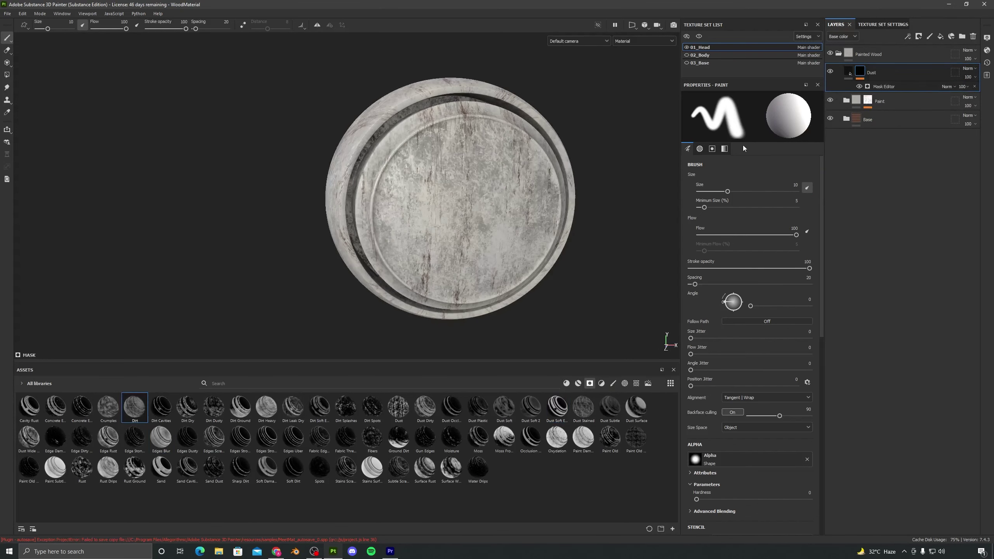
pyautogui.keyDown('alt'); pyautogui.moveTo(556, 231); pyautogui.dragTo(441, 237); pyautogui.keyUp('alt')
pyautogui.hotkey('ctrl', 'z')
pyautogui.moveTo(29, 408); pyautogui.dragTo(863, 68)
pyautogui.keyDown('alt'); pyautogui.moveTo(480, 233); pyautogui.dragTo(443, 235); pyautogui.keyUp('alt')
pyautogui.hotkey('ctrl', 'z')
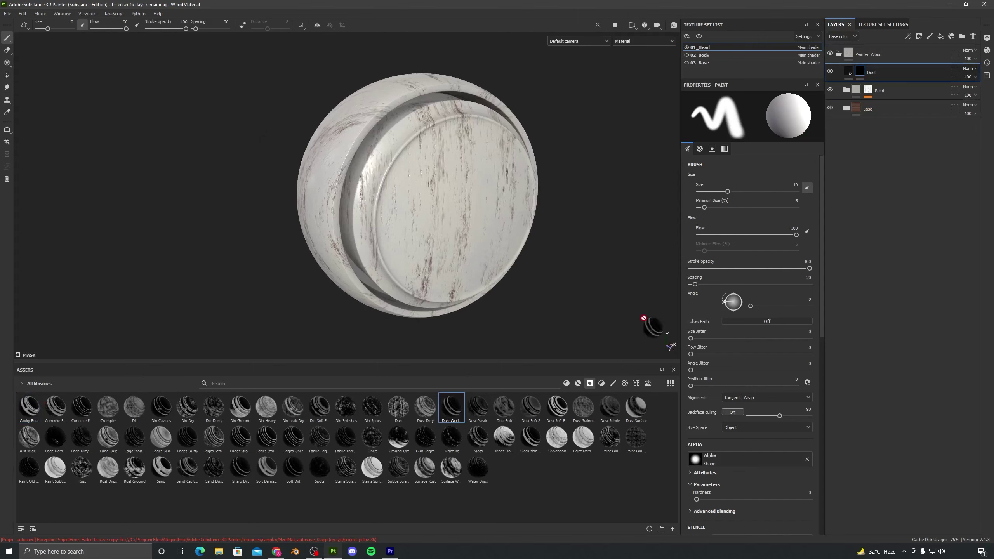
# Apply the Dust Occlusion smart mask to the Dust layer and compare the head with the layer hidden and shown.
pyautogui.moveTo(643, 318); pyautogui.dragTo(862, 74)
pyautogui.keyDown('alt'); pyautogui.moveTo(450, 219); pyautogui.dragTo(481, 228); pyautogui.keyUp('alt')
pyautogui.moveTo(368, 280)
pyautogui.keyDown('alt'); pyautogui.mouseDown()
pyautogui.moveTo(586, 258)
pyautogui.moveTo(392, 257)
pyautogui.moveTo(512, 244)
pyautogui.moveTo(389, 256)
pyautogui.moveTo(447, 260)
pyautogui.mouseUp(); pyautogui.keyUp('alt')
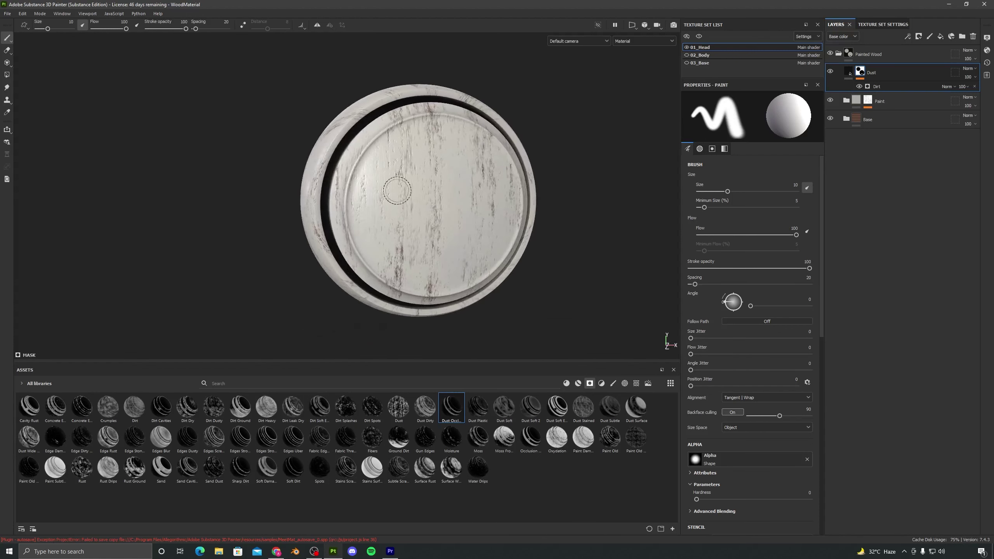
pyautogui.keyDown('alt'); pyautogui.moveTo(491, 189); pyautogui.dragTo(494, 164); pyautogui.keyUp('alt')
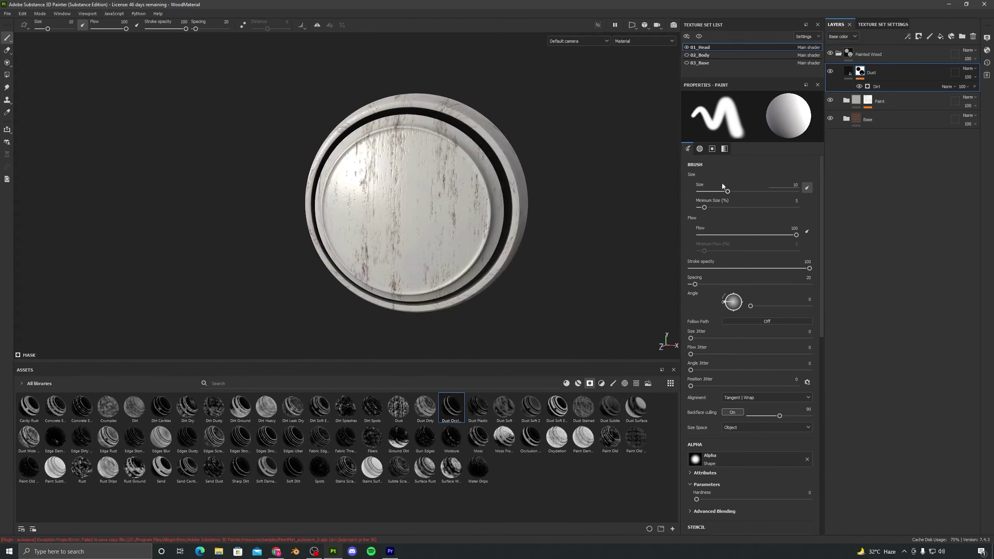
pyautogui.click(830, 73)
pyautogui.click(829, 72)
pyautogui.moveTo(446, 182)
pyautogui.keyDown('alt'); pyautogui.mouseDown()
pyautogui.moveTo(405, 228)
pyautogui.moveTo(412, 197)
pyautogui.moveTo(382, 191)
pyautogui.moveTo(389, 140)
pyautogui.mouseUp(); pyautogui.keyUp('alt')
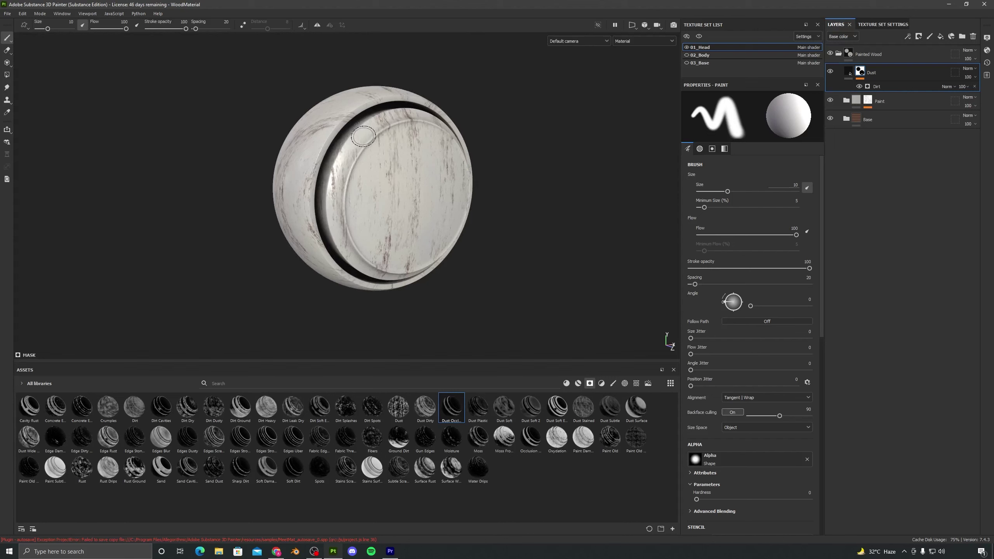
# Try a Dirt Level of 0.54 and a Dirt Contrast of 0.74 in the Dust mask's Dirt generator, and undo both.
pyautogui.click(883, 87)
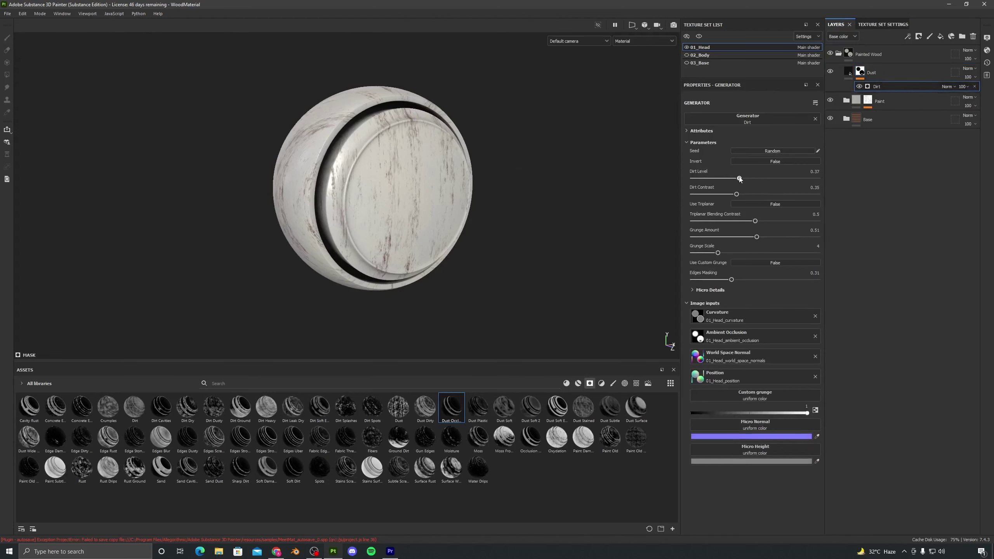
pyautogui.moveTo(739, 178); pyautogui.dragTo(786, 203)
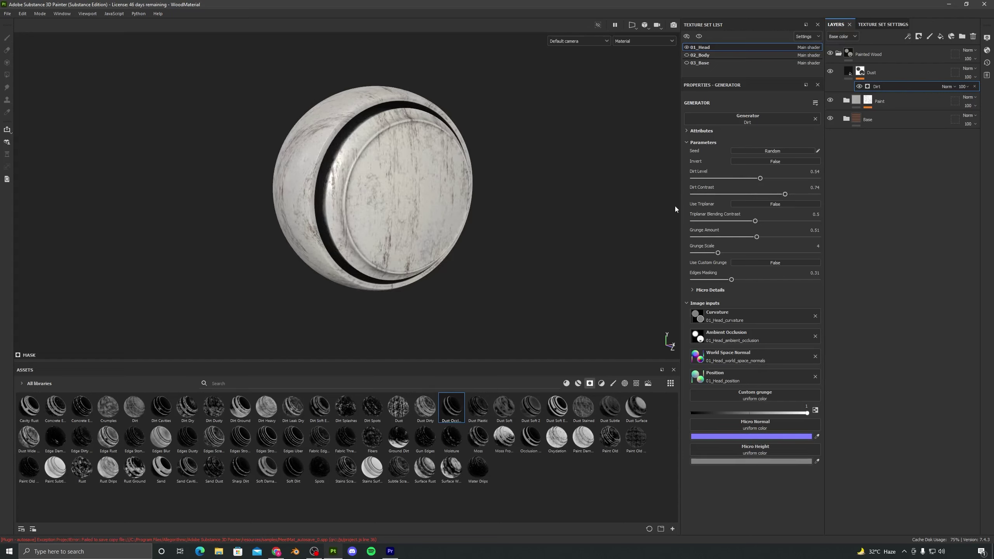
pyautogui.hotkey('ctrl', 'z')
pyautogui.hotkey('ctrl', 'z')
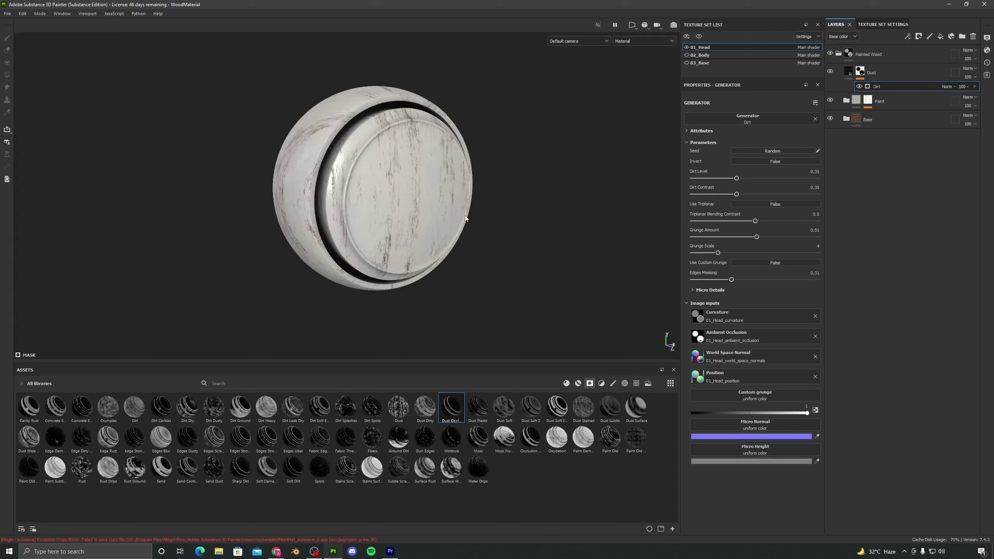
# Try a higher Grunge Amount in the Dust mask's Dirt generator and undo the change.
pyautogui.keyDown('alt'); pyautogui.moveTo(462, 214); pyautogui.dragTo(337, 212); pyautogui.keyUp('alt')
pyautogui.keyDown('alt'); pyautogui.moveTo(442, 219); pyautogui.dragTo(406, 219, button='middle'); pyautogui.keyUp('alt')
pyautogui.keyDown('alt'); pyautogui.moveTo(442, 207); pyautogui.dragTo(403, 206); pyautogui.keyUp('alt')
pyautogui.keyDown('alt'); pyautogui.moveTo(404, 206); pyautogui.dragTo(393, 252, button='right'); pyautogui.keyUp('alt')
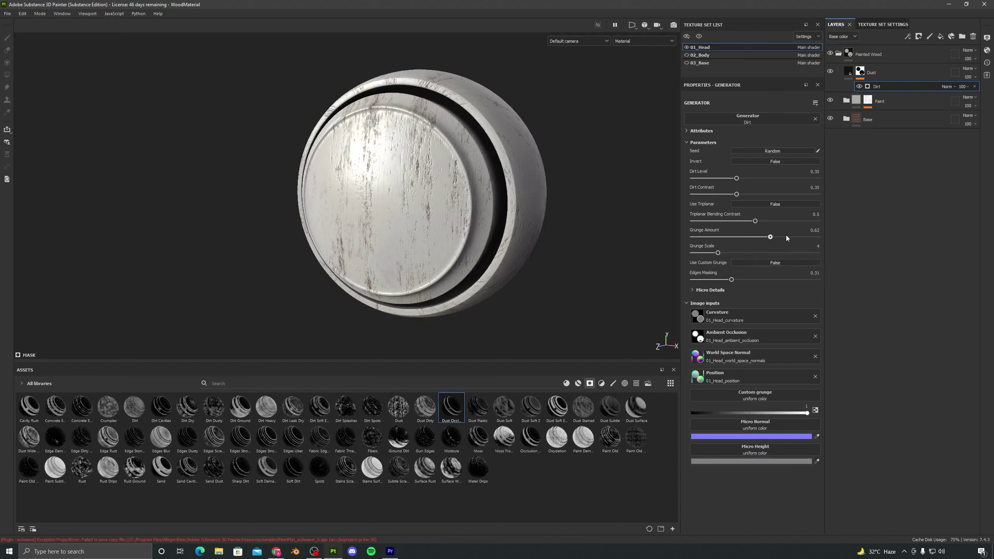
pyautogui.hotkey('ctrl', 'z')
pyautogui.moveTo(395, 237)
pyautogui.keyDown('alt'); pyautogui.mouseDown()
pyautogui.moveTo(454, 229)
pyautogui.moveTo(388, 229)
pyautogui.moveTo(407, 233)
pyautogui.moveTo(345, 248)
pyautogui.moveTo(372, 201)
pyautogui.moveTo(407, 194)
pyautogui.mouseUp(); pyautogui.keyUp('alt')
# Set the Balance of Directional Noise 1 in the Paint folder's mask to 0.28 and check the paint chipping around the head.
pyautogui.click(865, 104)
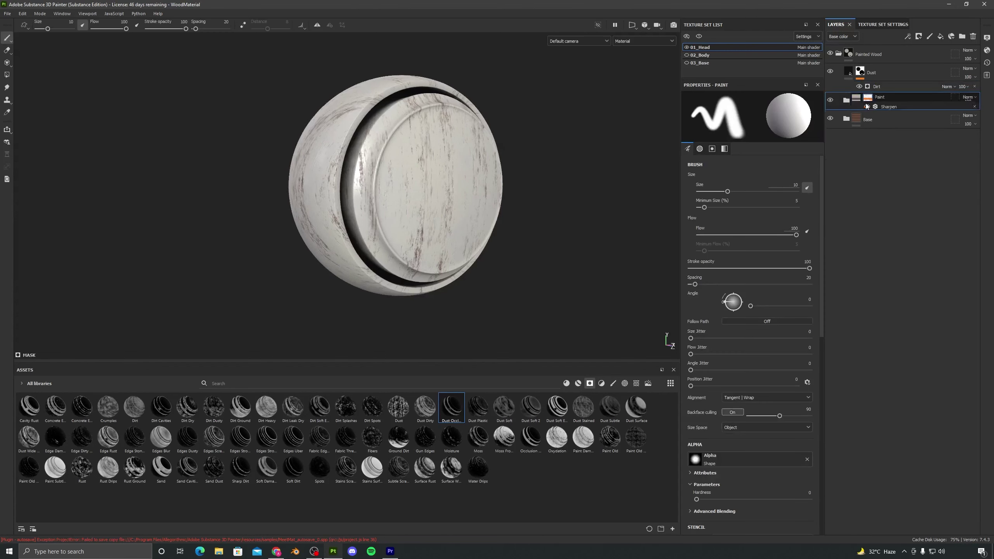
pyautogui.click(866, 106)
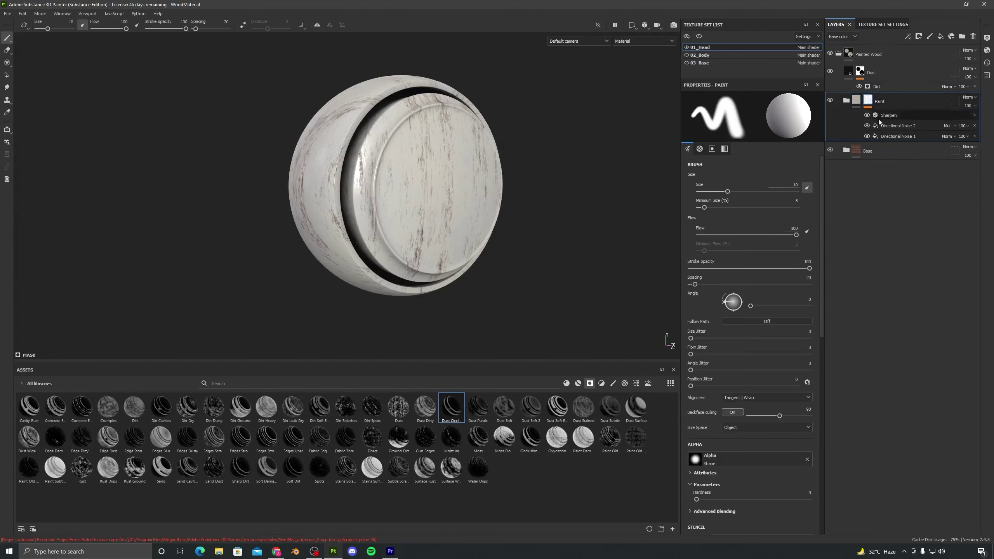
pyautogui.click(894, 136)
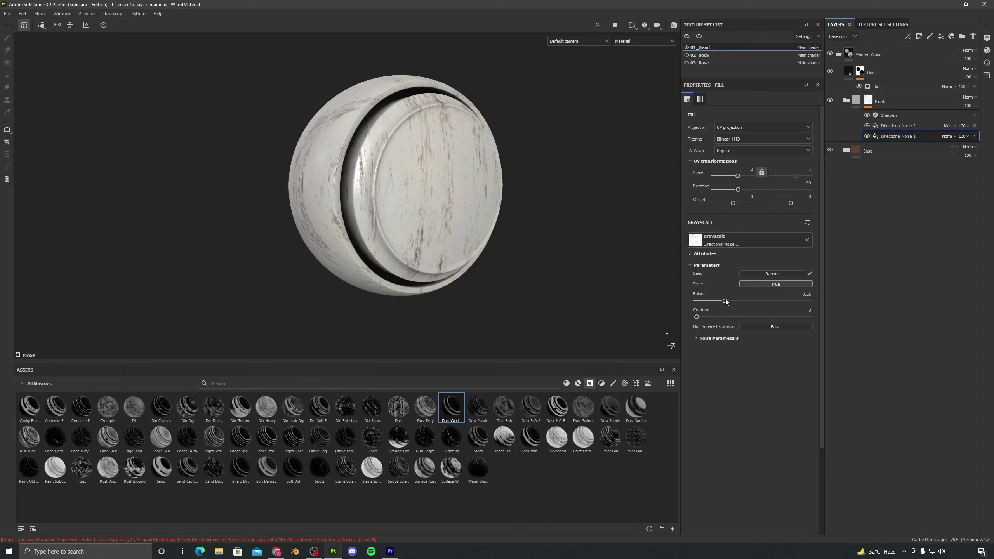
pyautogui.moveTo(725, 300); pyautogui.dragTo(734, 304)
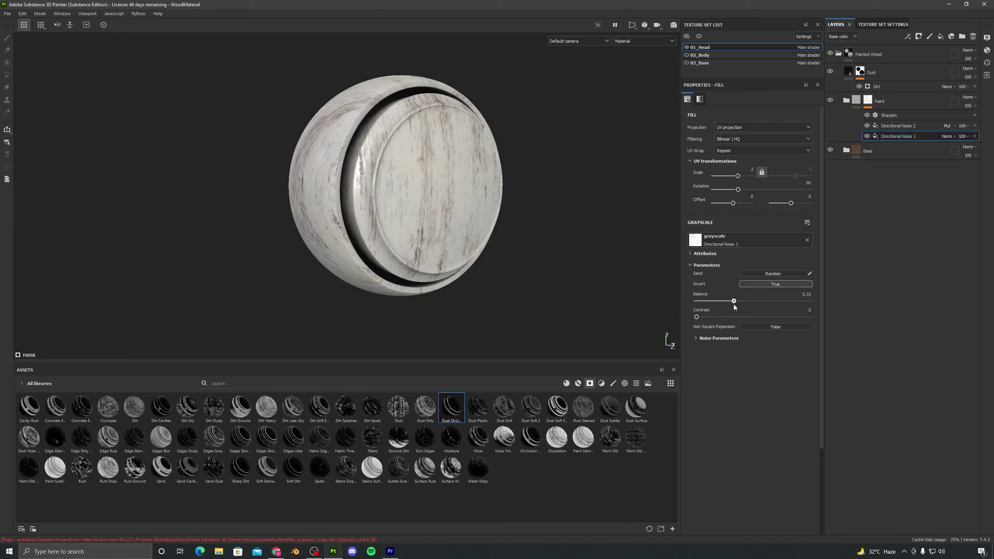
pyautogui.keyDown('alt'); pyautogui.moveTo(411, 242); pyautogui.dragTo(376, 265); pyautogui.keyUp('alt')
pyautogui.hotkey('ctrl', 'z')
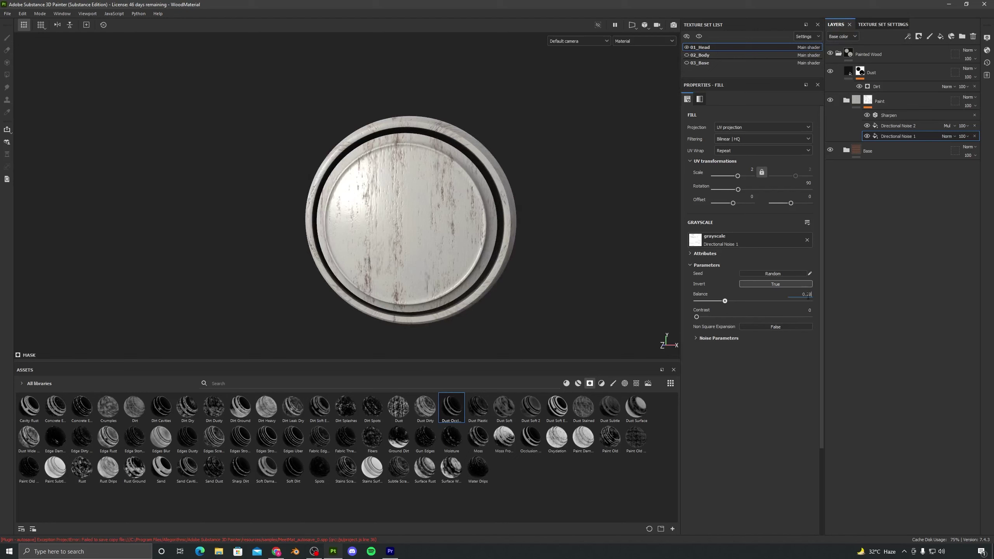
pyautogui.keyDown('alt'); pyautogui.moveTo(446, 255); pyautogui.dragTo(206, 224); pyautogui.keyUp('alt')
pyautogui.keyDown('alt'); pyautogui.moveTo(206, 225); pyautogui.dragTo(283, 292, button='right'); pyautogui.keyUp('alt')
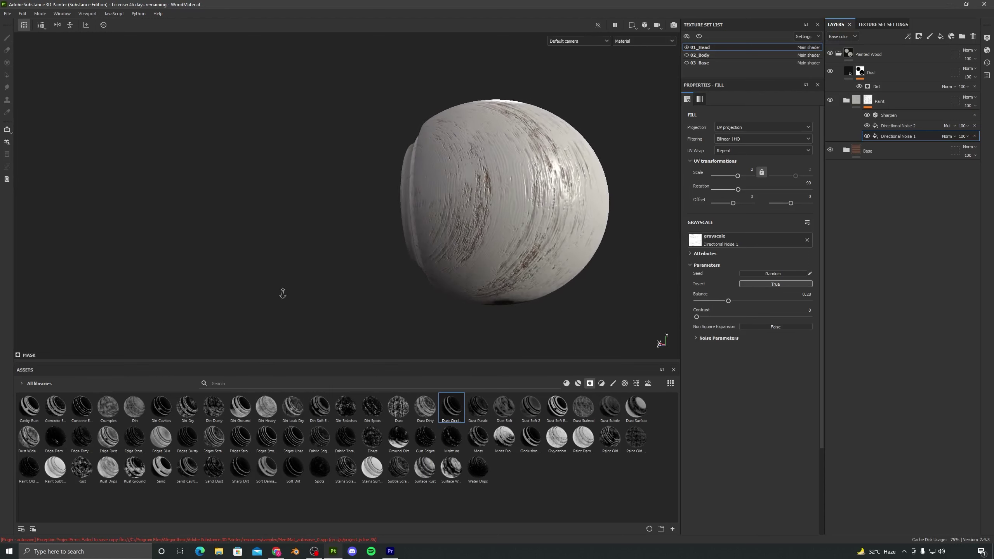
pyautogui.keyDown('alt'); pyautogui.moveTo(283, 292); pyautogui.dragTo(489, 288); pyautogui.keyUp('alt')
pyautogui.moveTo(489, 288)
pyautogui.keyDown('shift'); pyautogui.mouseDown(button='right')
pyautogui.moveTo(481, 288)
pyautogui.moveTo(527, 284)
pyautogui.moveTo(506, 281)
pyautogui.mouseUp(button='right'); pyautogui.keyUp('shift')
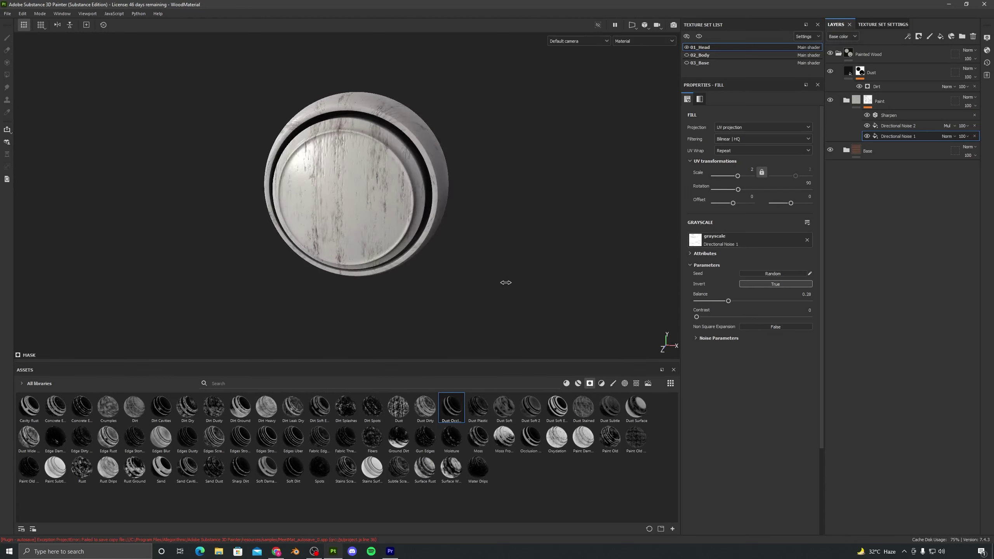
pyautogui.keyDown('alt'); pyautogui.moveTo(506, 282); pyautogui.dragTo(427, 304); pyautogui.keyUp('alt')
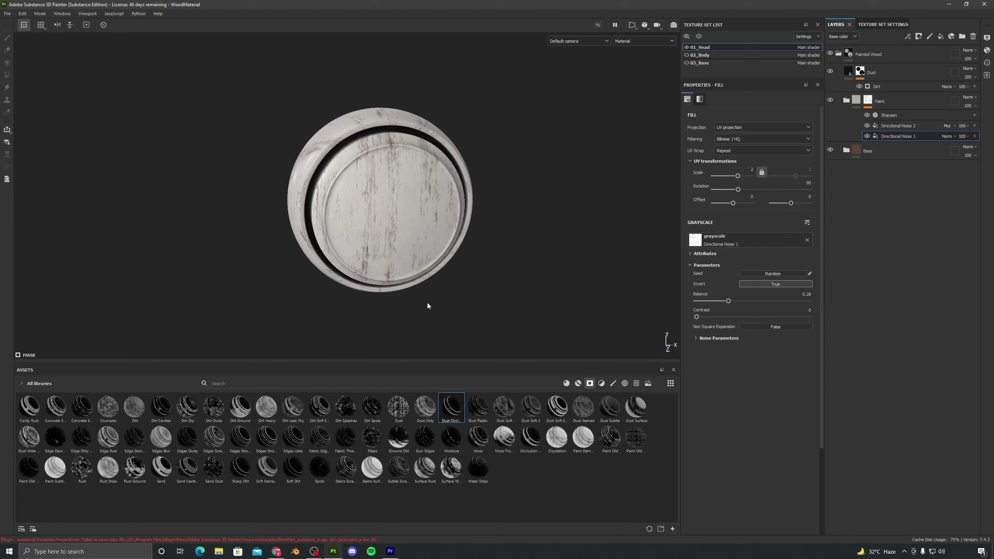
# Set the 01_Head texture set's size to 4096 and inspect the sharper wood texture on the head.
pyautogui.click(877, 23)
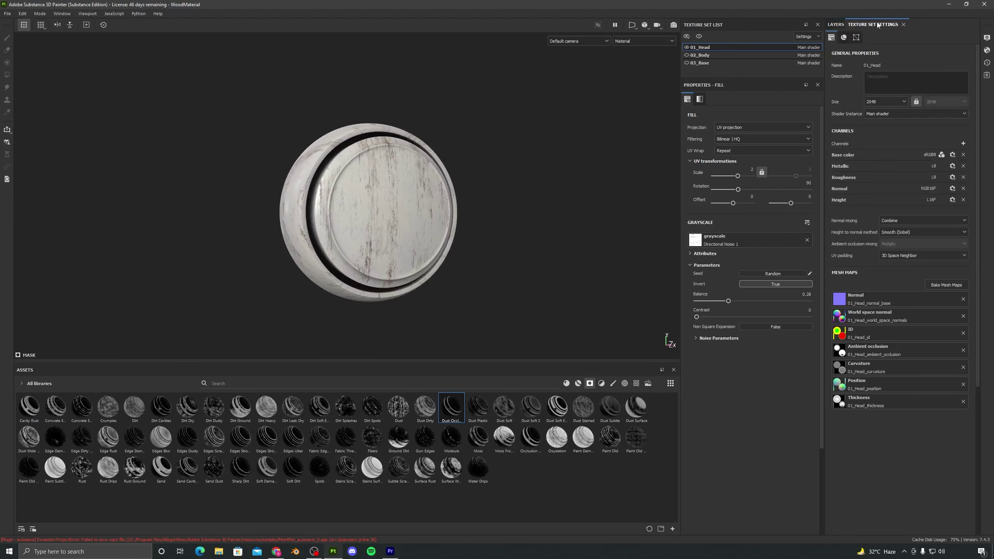
pyautogui.click(881, 101)
pyautogui.click(883, 149)
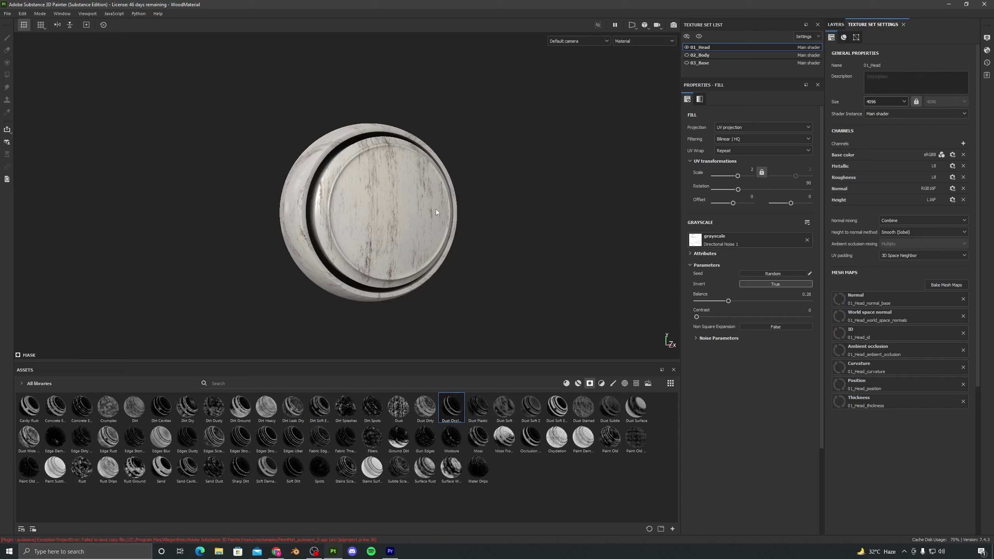
pyautogui.keyDown('alt'); pyautogui.moveTo(436, 209); pyautogui.dragTo(415, 216); pyautogui.keyUp('alt')
pyautogui.scroll(3, 396, 297)
pyautogui.keyDown('alt'); pyautogui.moveTo(401, 288); pyautogui.dragTo(520, 242); pyautogui.keyUp('alt')
pyautogui.keyDown('alt'); pyautogui.moveTo(483, 199); pyautogui.dragTo(401, 254); pyautogui.keyUp('alt')
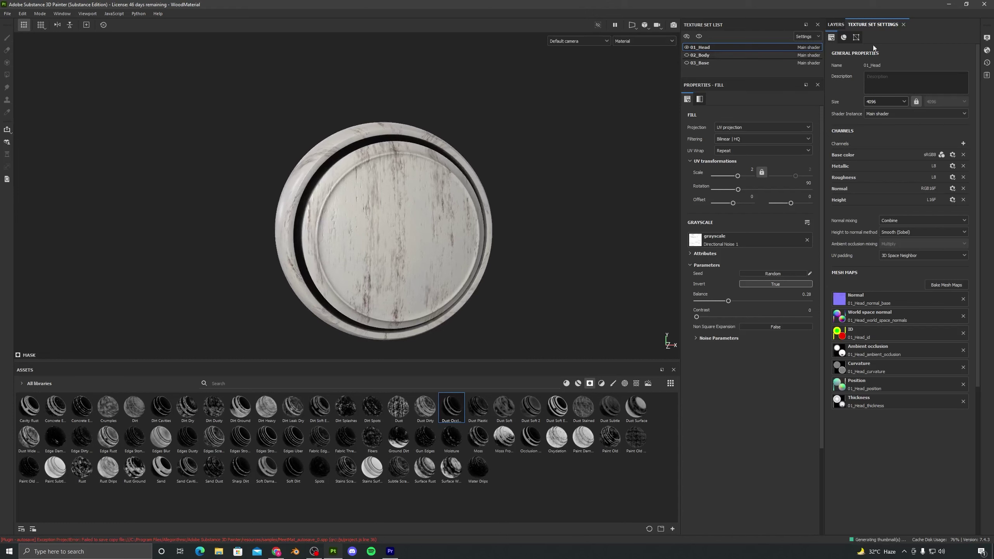
# Duplicate the Dust layer in the Painted Wood folder.
pyautogui.click(836, 25)
pyautogui.click(847, 73)
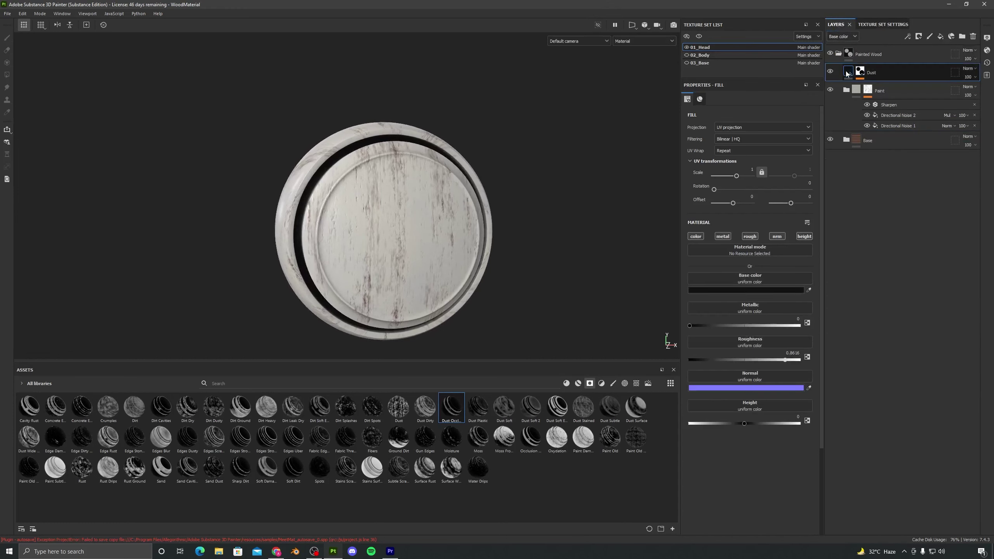
pyautogui.moveTo(857, 89)
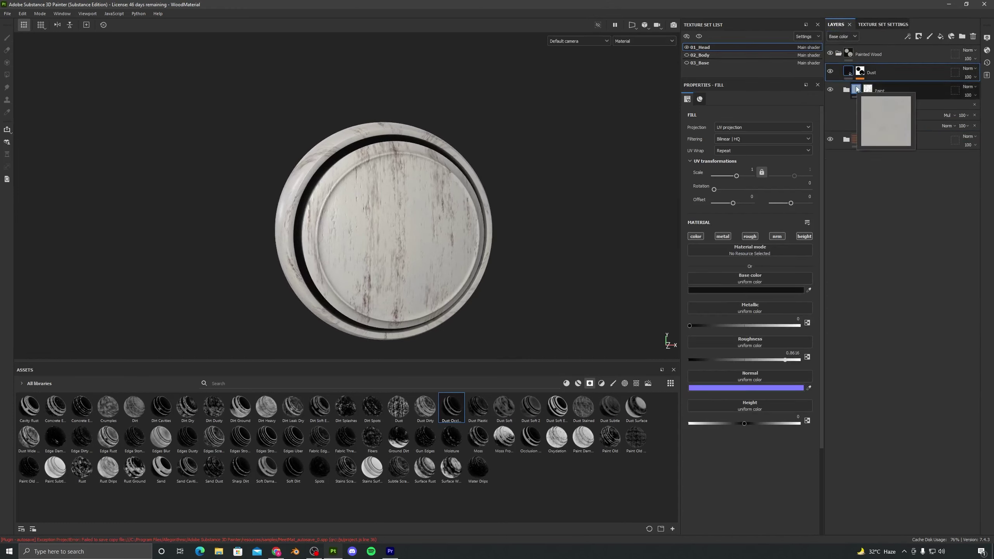
pyautogui.hotkey('ctrl', 'd')
# Remove the Dirt generator from the mask of the upper Dust layer.
pyautogui.click(860, 71)
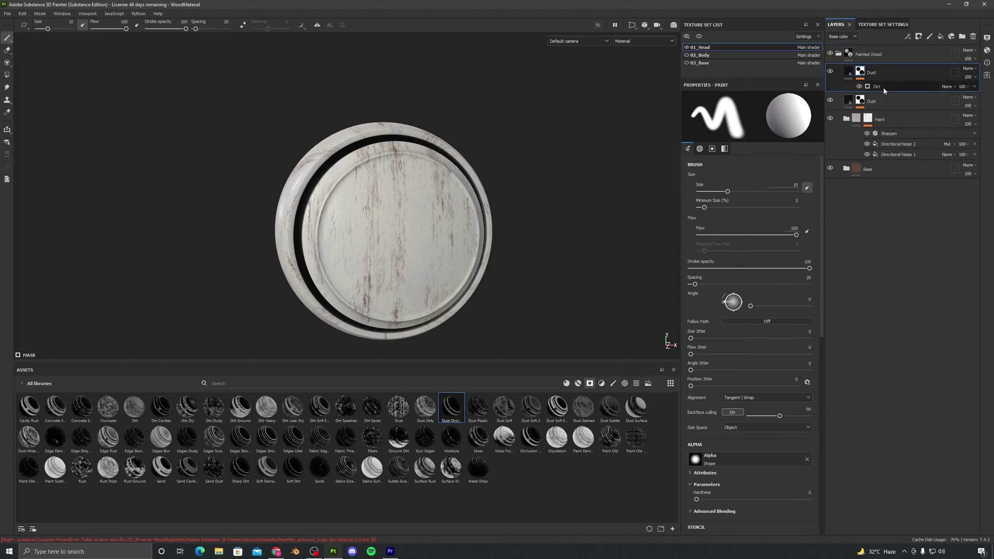
pyautogui.click(882, 89)
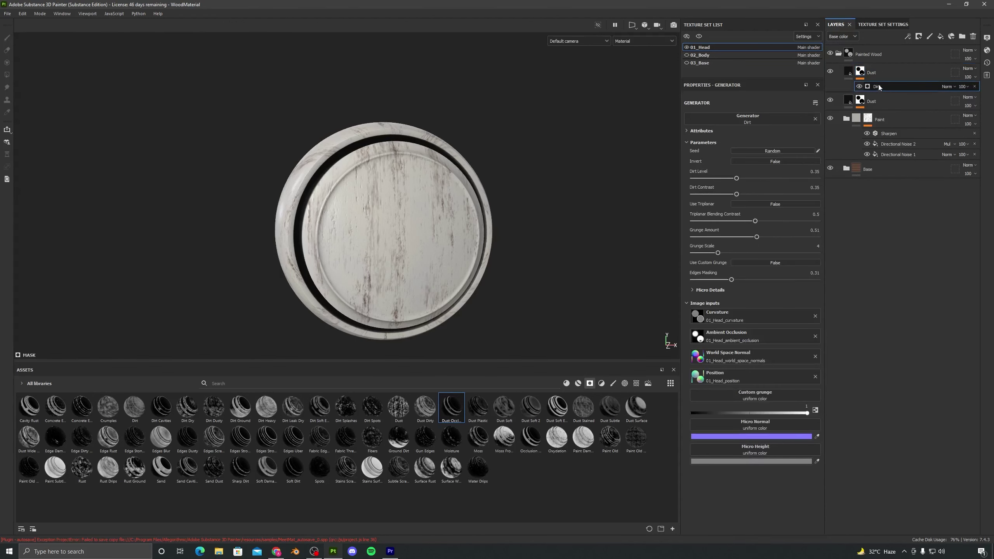
pyautogui.click(975, 88)
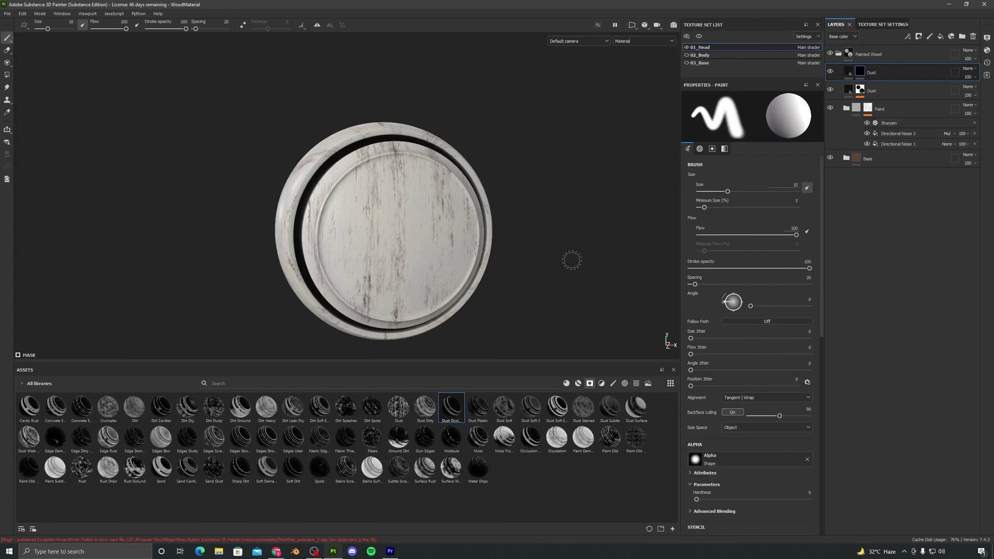
# Add a fill with the Directional Noise 2 texture to the upper Dust layer's mask and set its rotation to 90.
pyautogui.click(908, 37)
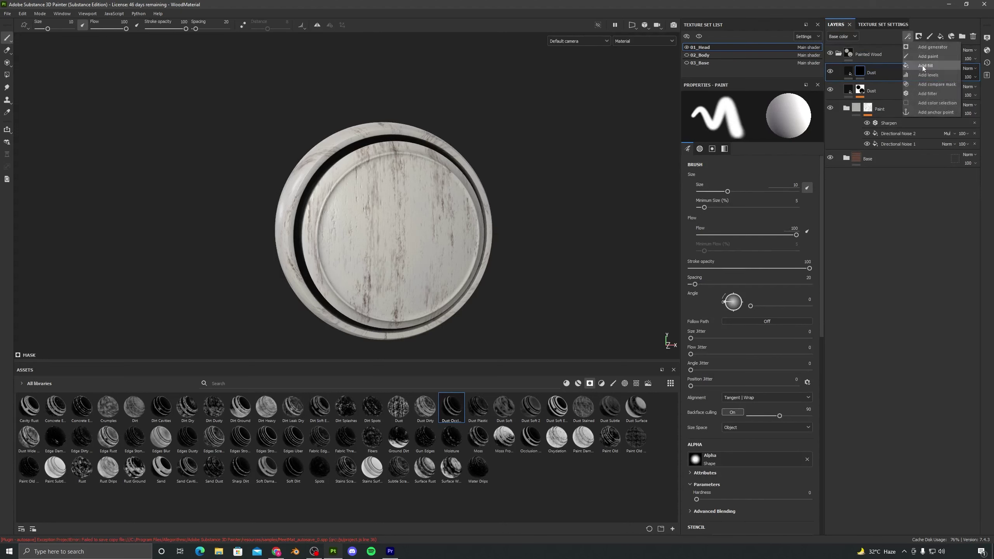
pyautogui.click(923, 65)
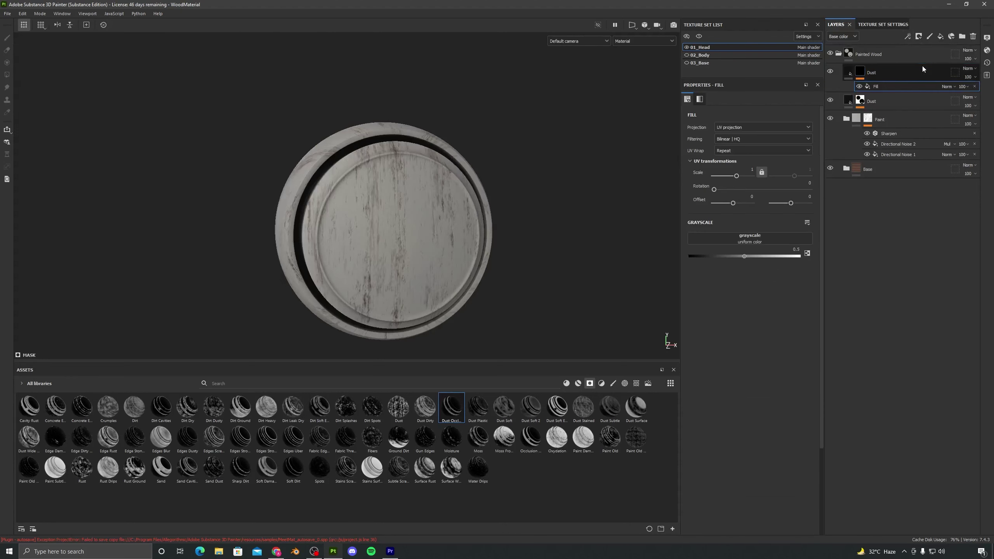
pyautogui.click(765, 237)
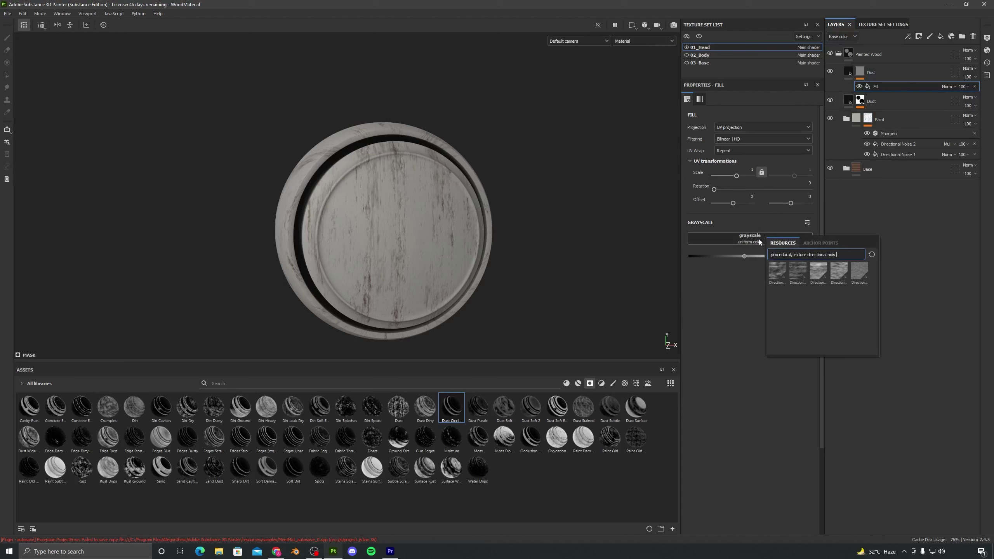
pyautogui.click(796, 274)
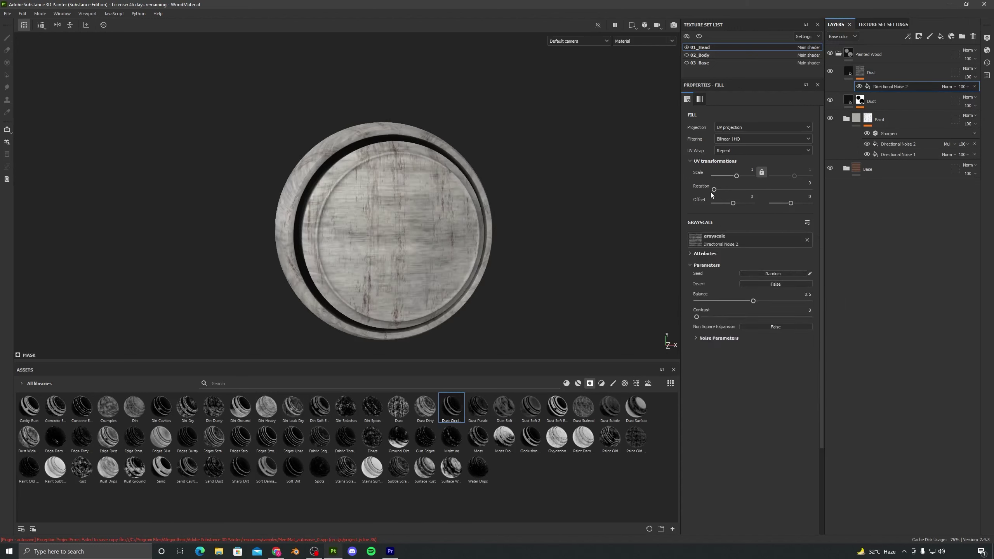
pyautogui.write('0')
pyautogui.press('Return')
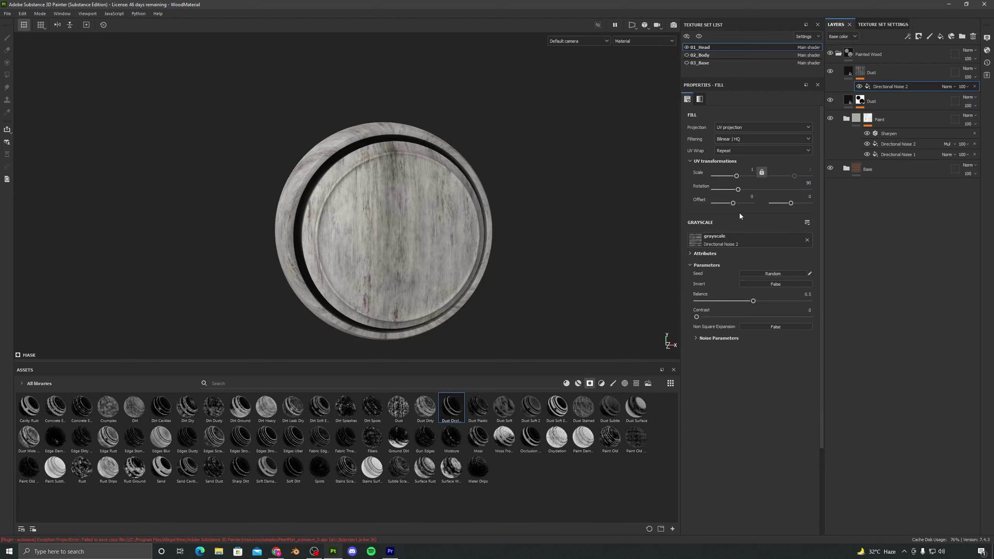
# Set the UV scale of the upper Dust mask's Directional Noise 2 fill to about 4.02.
pyautogui.moveTo(735, 176); pyautogui.dragTo(766, 192)
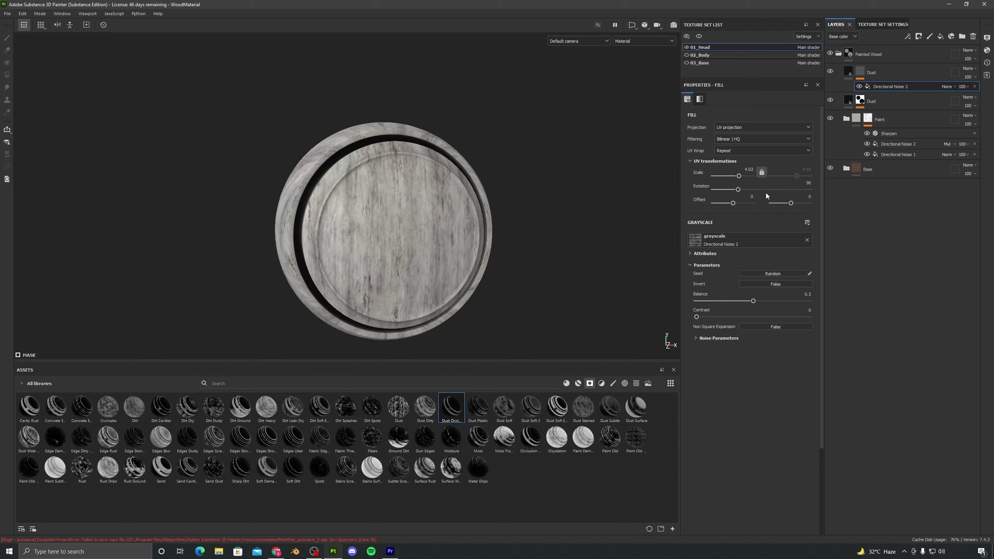
pyautogui.keyDown('alt'); pyautogui.moveTo(470, 268); pyautogui.dragTo(381, 242); pyautogui.keyUp('alt')
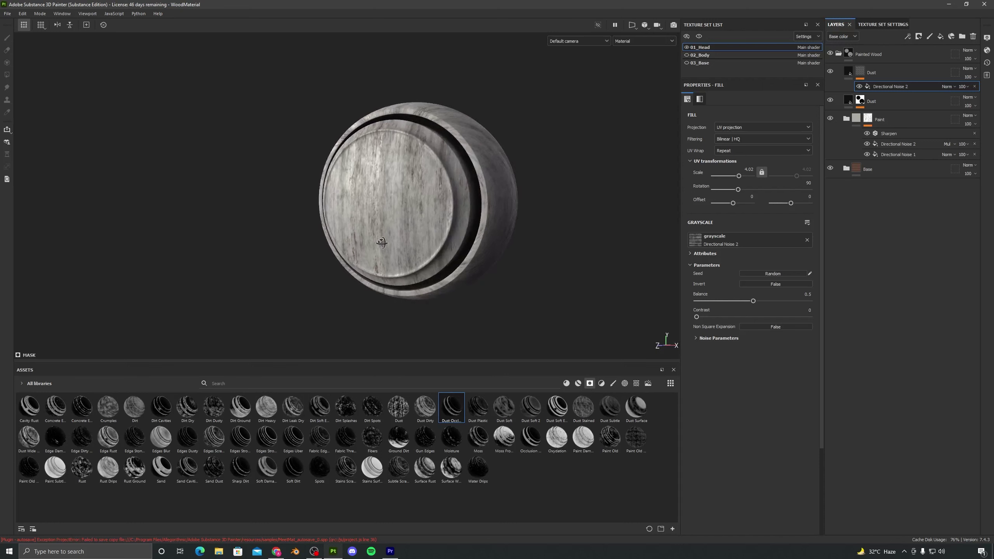
# Add a second fill with the Clouds 2 texture to the upper Dust layer's mask.
pyautogui.click(908, 37)
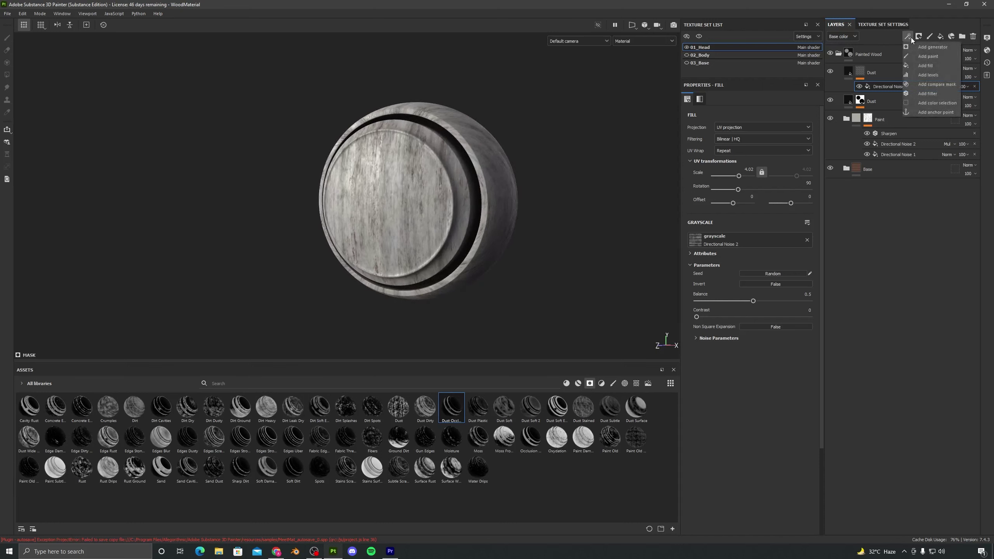
pyautogui.click(918, 66)
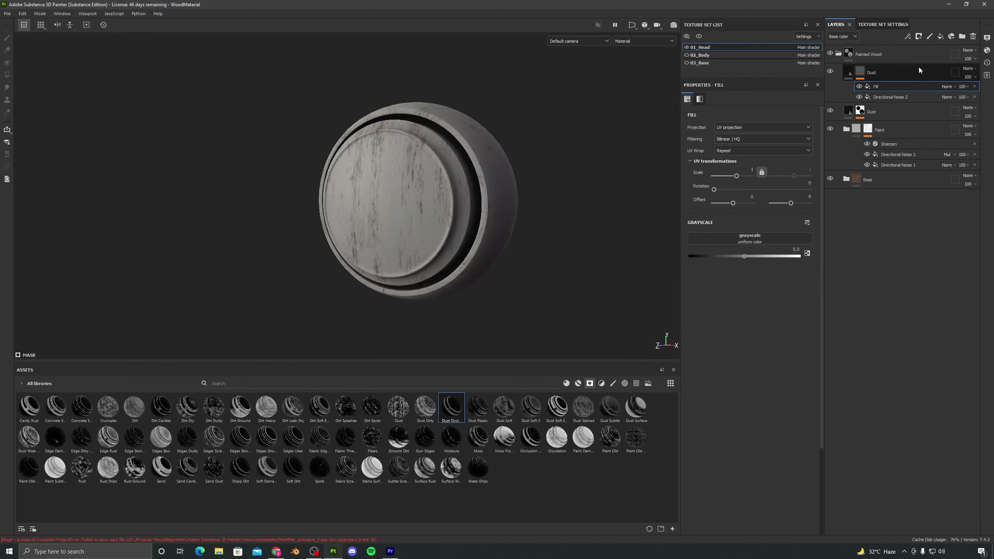
pyautogui.click(755, 237)
pyautogui.press('BackSpace')
pyautogui.press('BackSpace')
pyautogui.press('BackSpace')
pyautogui.press('BackSpace')
pyautogui.press('BackSpace')
pyautogui.press('BackSpace')
pyautogui.press('BackSpace')
pyautogui.press('BackSpace')
pyautogui.press('BackSpace')
pyautogui.press('BackSpace')
pyautogui.press('BackSpace')
pyautogui.press('BackSpace')
pyautogui.press('BackSpace')
pyautogui.press('BackSpace')
pyautogui.press('BackSpace')
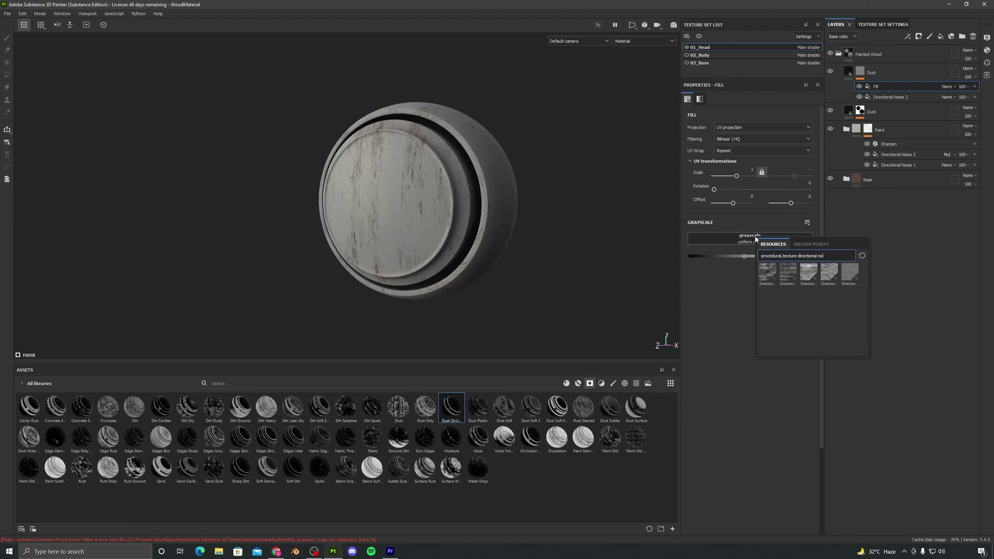
pyautogui.write('c')
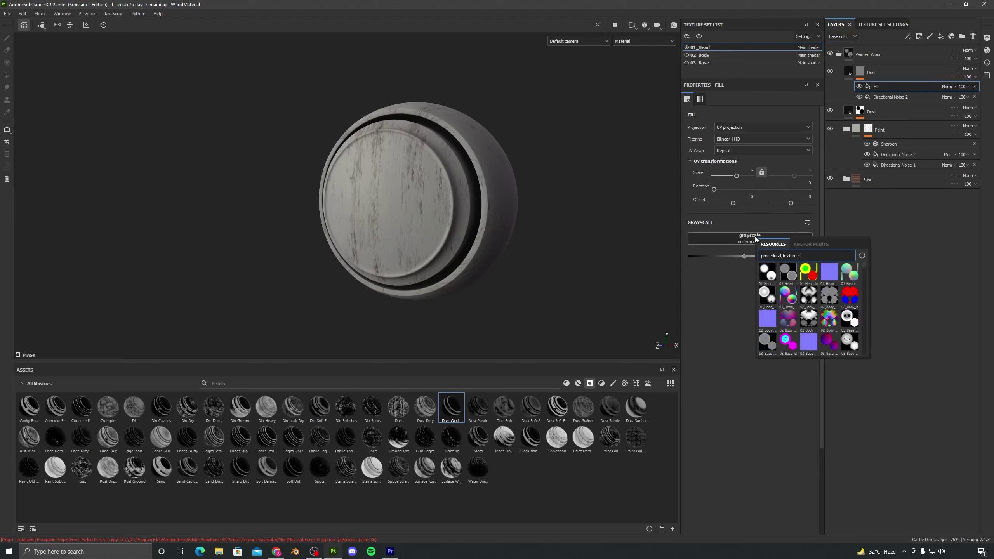
pyautogui.write('louds')
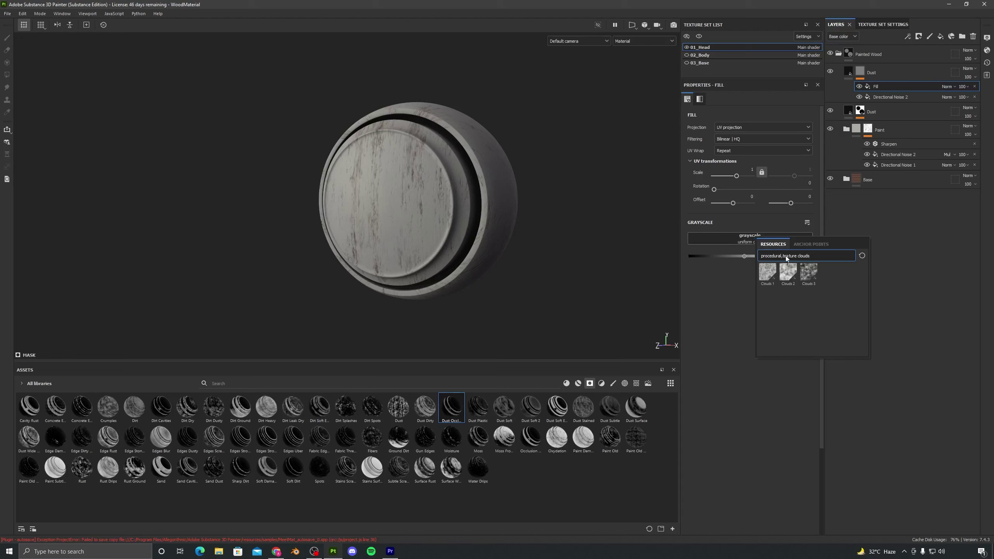
pyautogui.click(786, 274)
pyautogui.keyDown('alt'); pyautogui.moveTo(441, 221); pyautogui.dragTo(411, 241); pyautogui.keyUp('alt')
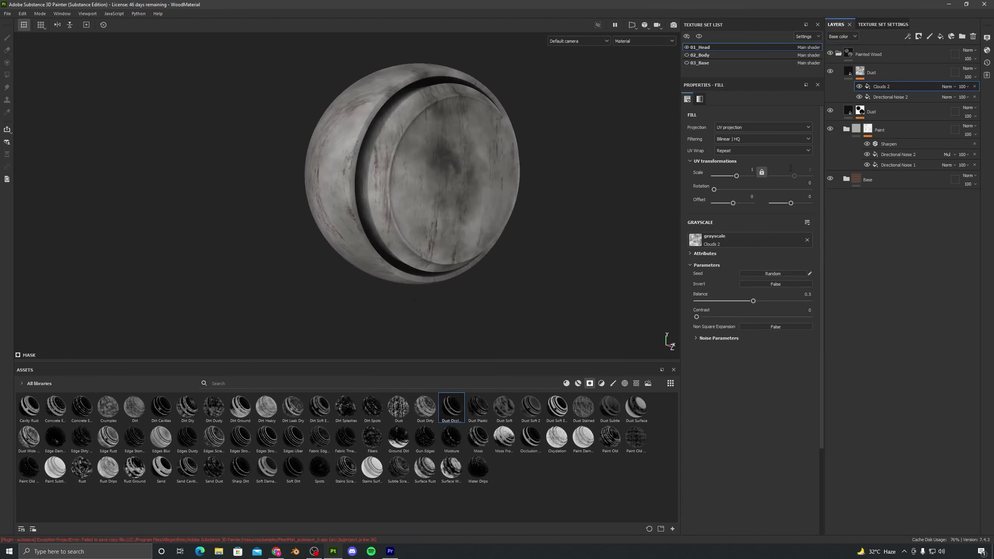
# Set the Clouds 2 fill's blend mode to Multiply and toggle its visibility to compare its effect on the head.
pyautogui.click(947, 87)
pyautogui.click(957, 124)
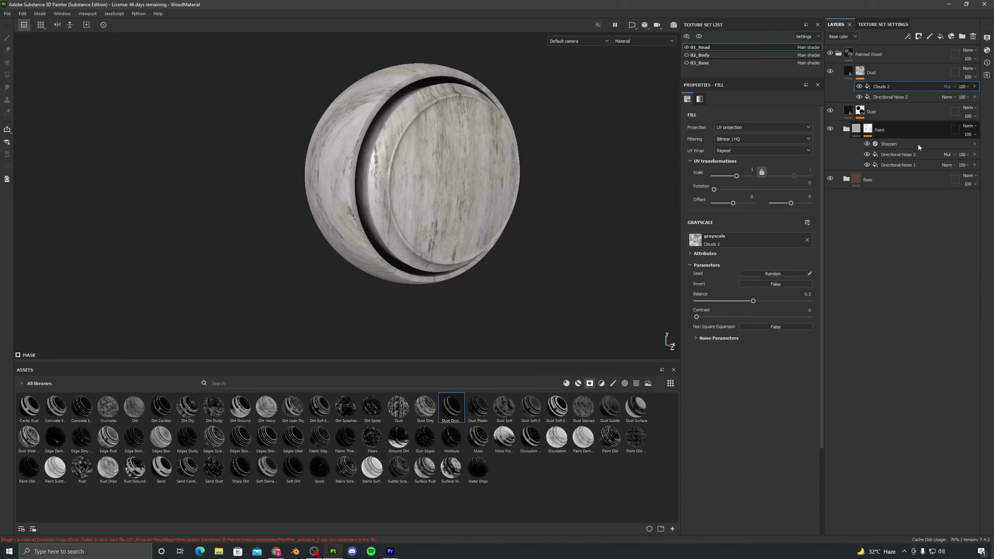
pyautogui.moveTo(443, 196)
pyautogui.keyDown('alt'); pyautogui.mouseDown()
pyautogui.moveTo(411, 203)
pyautogui.moveTo(432, 190)
pyautogui.mouseUp(); pyautogui.keyUp('alt')
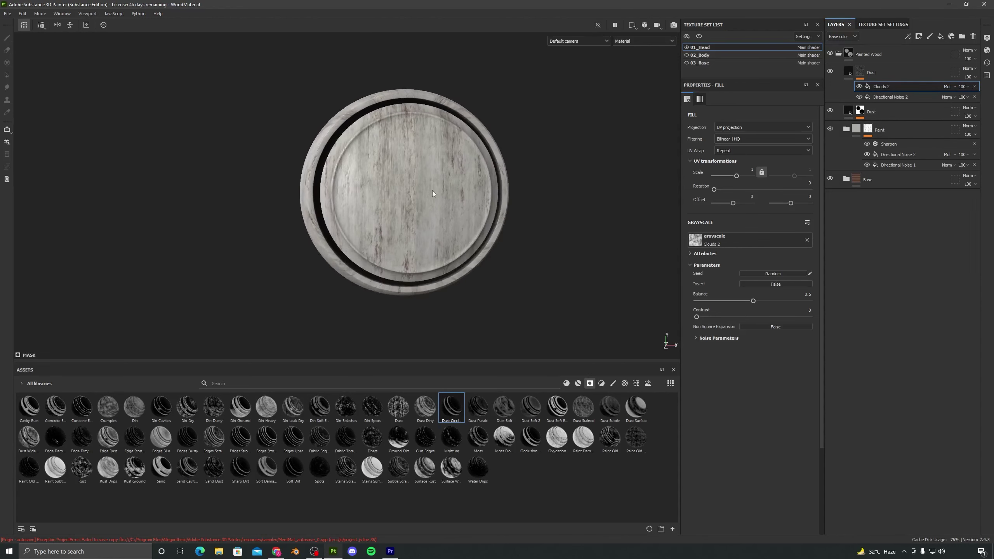
pyautogui.click(859, 86)
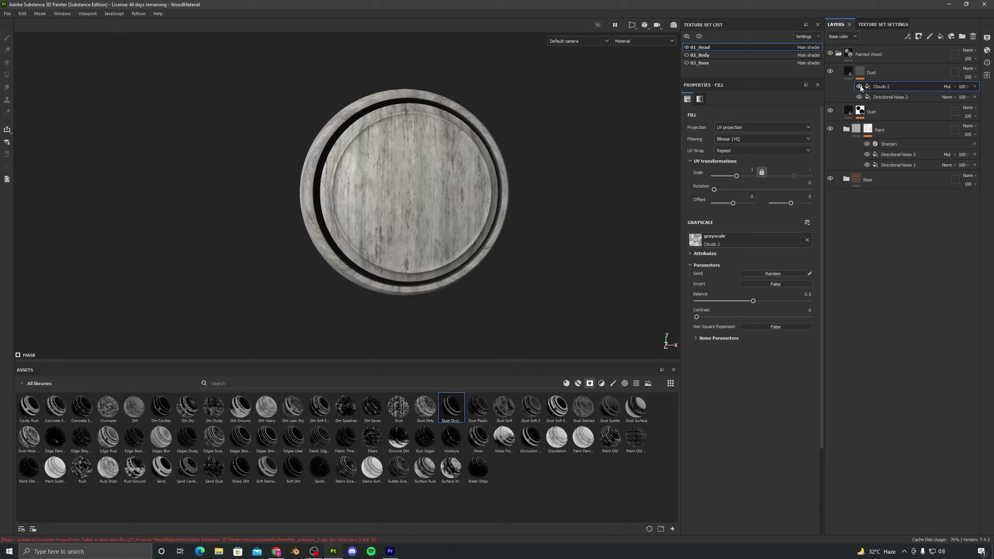
pyautogui.click(859, 86)
pyautogui.click(860, 86)
pyautogui.click(859, 87)
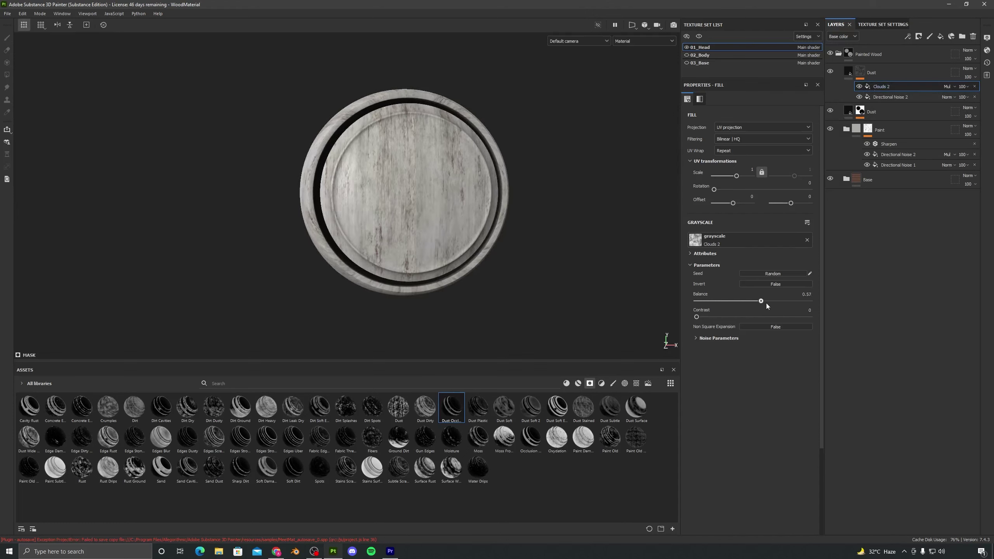
# Lower the Clouds 2 fill's balance to 0.15 and inspect the dust on the head up close.
pyautogui.moveTo(766, 303)
pyautogui.mouseDown()
pyautogui.moveTo(685, 298)
pyautogui.moveTo(716, 304)
pyautogui.moveTo(714, 313)
pyautogui.mouseUp()
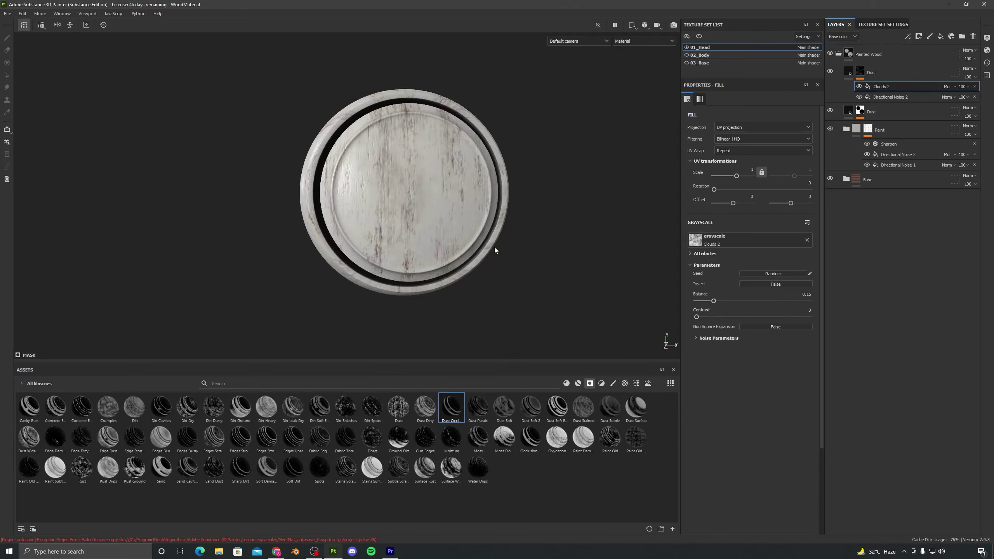
pyautogui.keyDown('alt'); pyautogui.moveTo(494, 246); pyautogui.dragTo(471, 221); pyautogui.keyUp('alt')
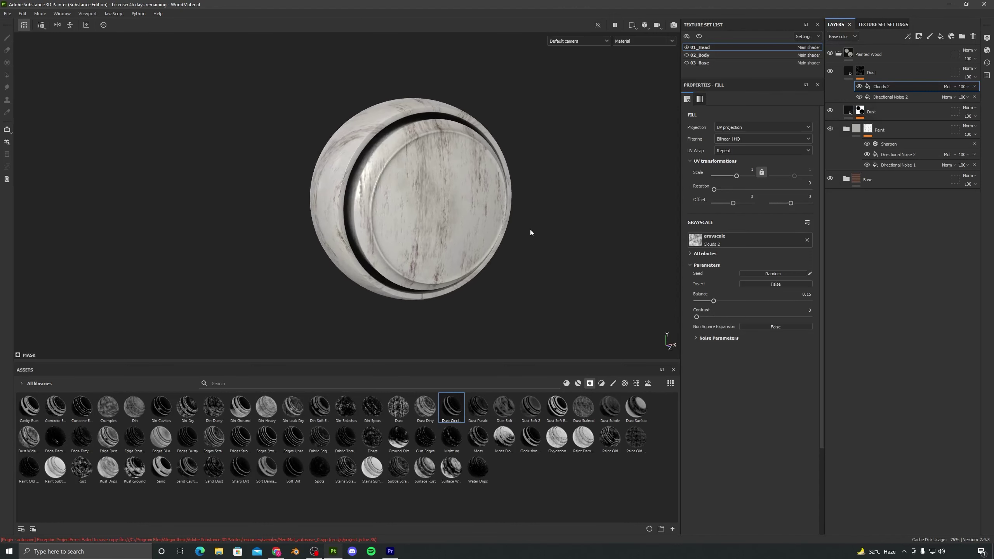
pyautogui.scroll(3, 439, 188)
pyautogui.keyDown('alt'); pyautogui.moveTo(441, 189); pyautogui.dragTo(421, 231); pyautogui.keyUp('alt')
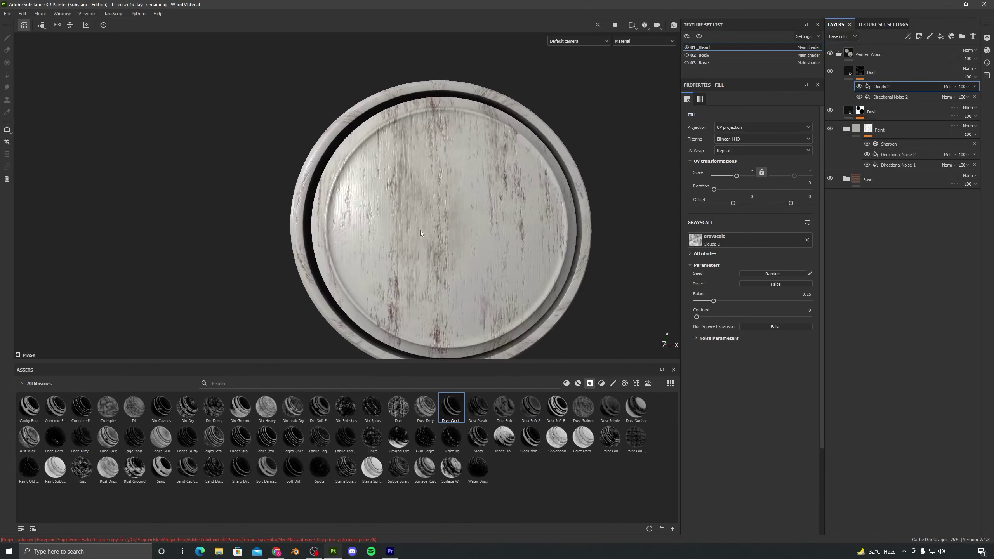
# Display the upper Dust layer's mask in the viewport and raise the Directional Noise 2 fill's balance to 0.77.
pyautogui.click(660, 41)
pyautogui.click(638, 120)
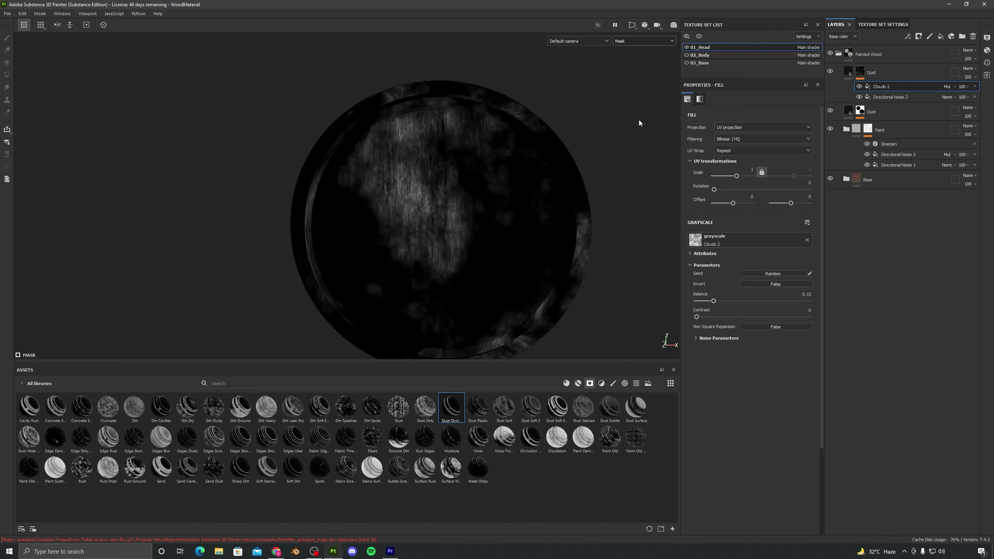
pyautogui.keyDown('alt'); pyautogui.moveTo(639, 120); pyautogui.dragTo(446, 177); pyautogui.keyUp('alt')
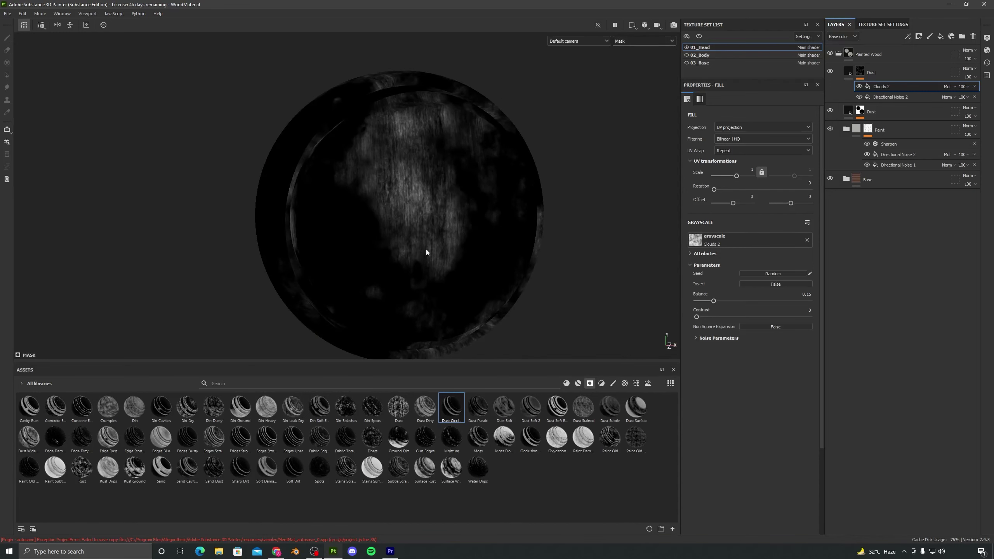
pyautogui.click(900, 97)
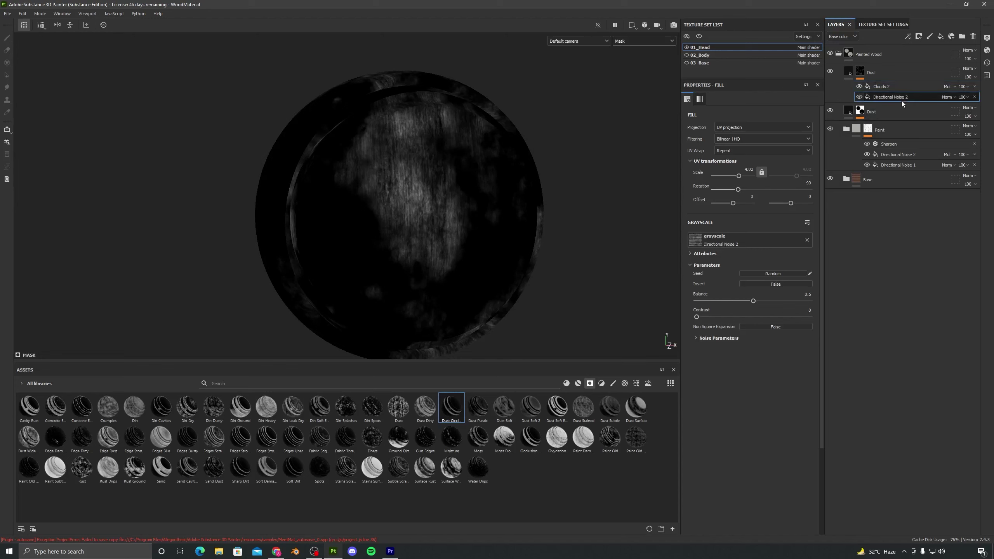
pyautogui.keyDown('alt'); pyautogui.moveTo(393, 216); pyautogui.dragTo(415, 167); pyautogui.keyUp('alt')
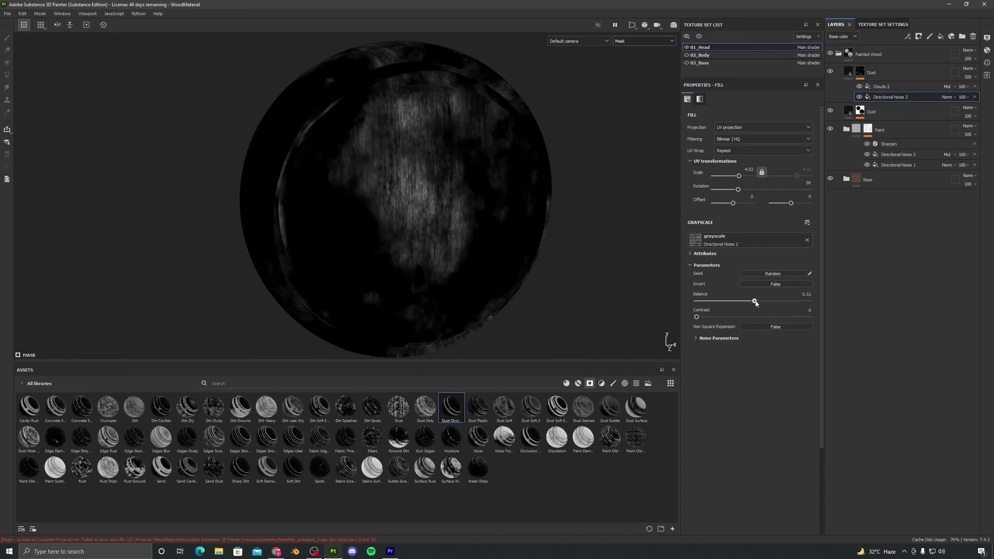
pyautogui.moveTo(755, 304); pyautogui.dragTo(783, 301)
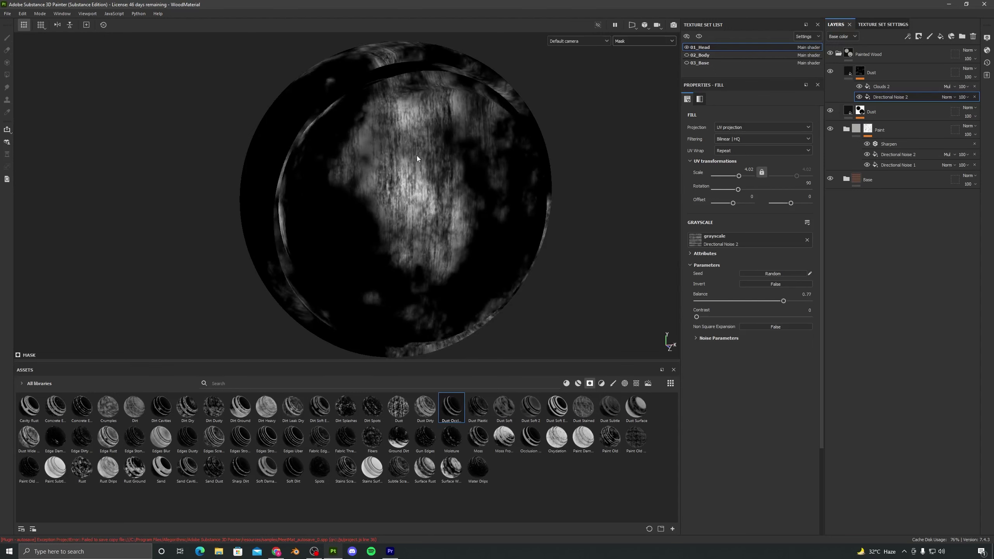
# Try a higher balance on the Clouds 2 fill and undo the recent balance changes.
pyautogui.click(882, 85)
pyautogui.moveTo(713, 302)
pyautogui.mouseDown()
pyautogui.moveTo(729, 304)
pyautogui.moveTo(704, 308)
pyautogui.moveTo(723, 311)
pyautogui.mouseUp()
pyautogui.moveTo(365, 233)
pyautogui.keyDown('alt'); pyautogui.mouseDown()
pyautogui.moveTo(445, 235)
pyautogui.moveTo(295, 193)
pyautogui.moveTo(392, 235)
pyautogui.moveTo(450, 160)
pyautogui.mouseUp(); pyautogui.keyUp('alt')
pyautogui.hotkey('ctrl', 'z')
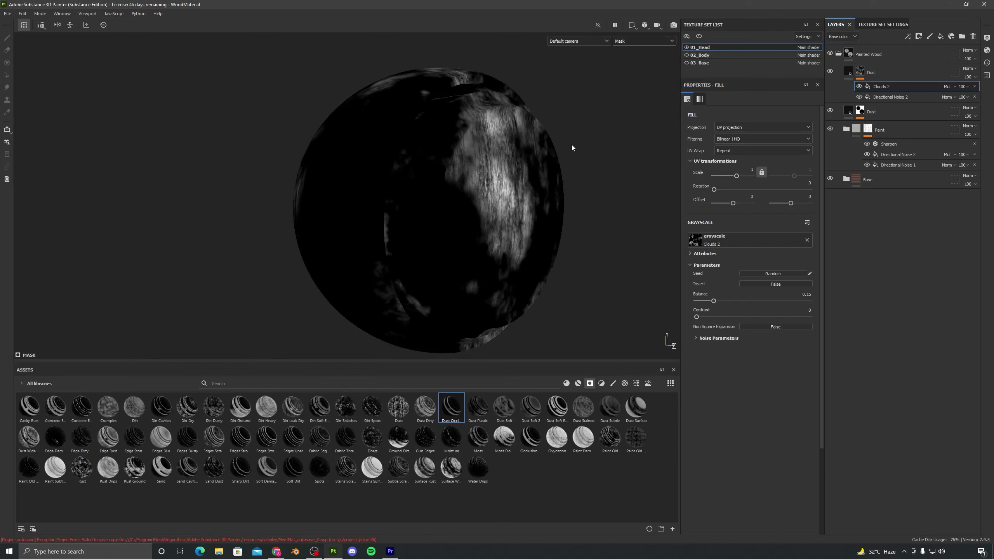
# Examine the mask's coverage around the head and return the viewport to the Material display.
pyautogui.keyDown('alt'); pyautogui.moveTo(543, 208); pyautogui.dragTo(446, 218); pyautogui.keyUp('alt')
pyautogui.keyDown('alt'); pyautogui.moveTo(446, 219); pyautogui.dragTo(396, 209, button='middle'); pyautogui.keyUp('alt')
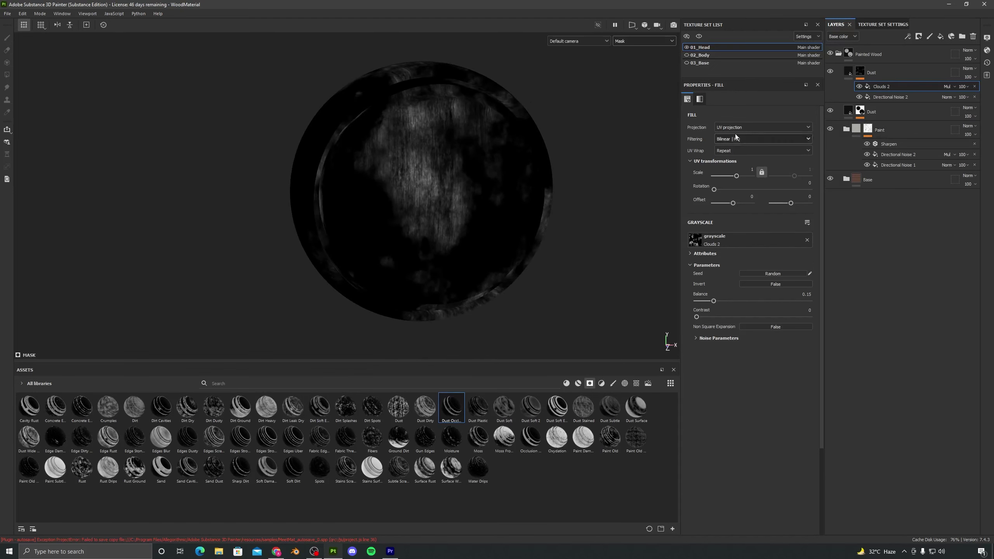
pyautogui.keyDown('alt'); pyautogui.moveTo(512, 267); pyautogui.dragTo(423, 274); pyautogui.keyUp('alt')
pyautogui.keyDown('alt'); pyautogui.moveTo(465, 225); pyautogui.dragTo(515, 288); pyautogui.keyUp('alt')
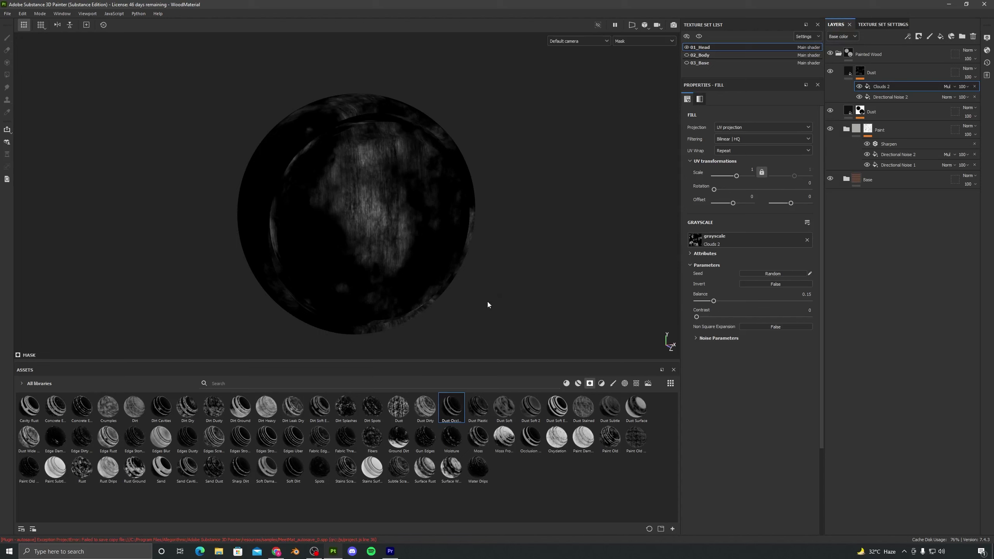
pyautogui.keyDown('alt'); pyautogui.moveTo(487, 302); pyautogui.dragTo(477, 285, button='middle'); pyautogui.keyUp('alt')
pyautogui.click(636, 41)
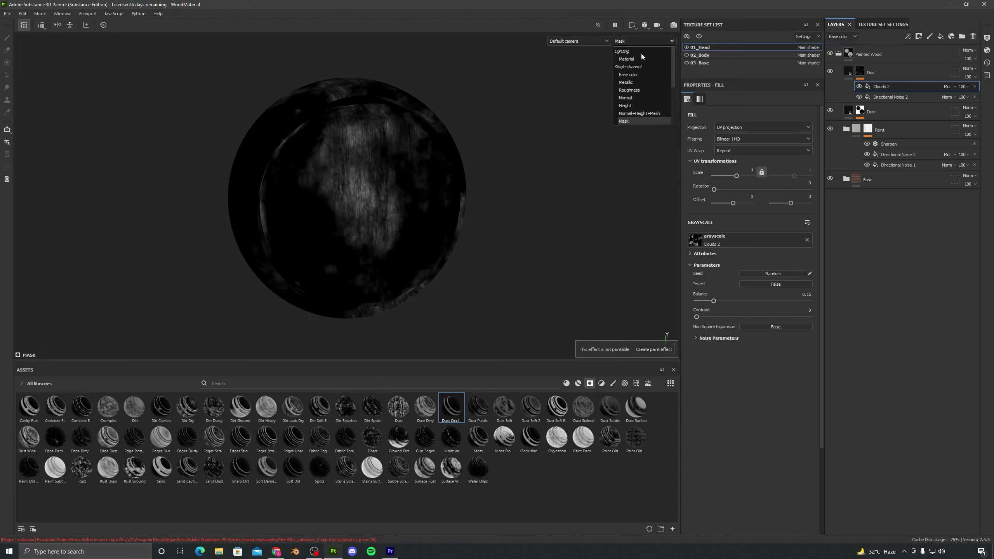
pyautogui.click(642, 53)
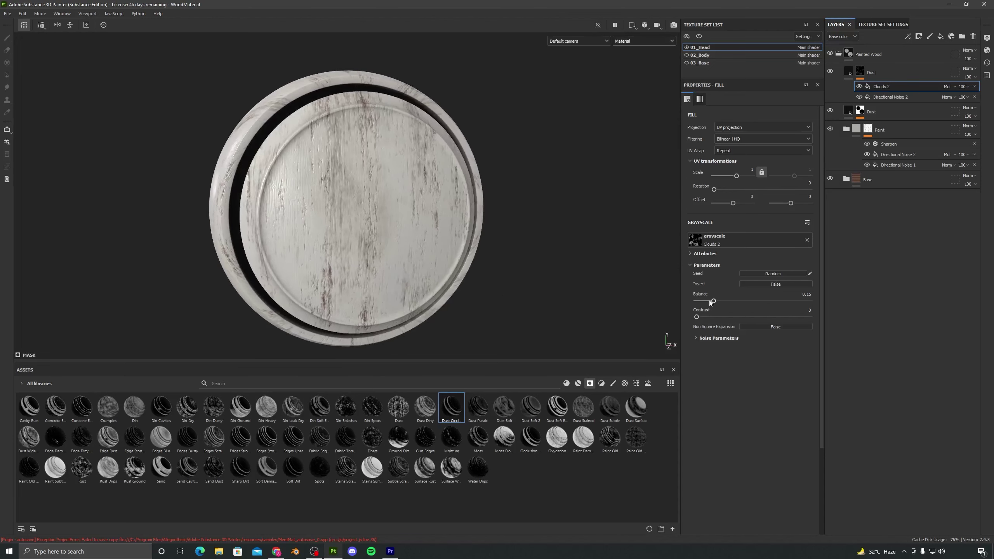
# Raise the Clouds 2 fill's balance to 0.3 and check the dust on the head.
pyautogui.moveTo(710, 303)
pyautogui.mouseDown()
pyautogui.moveTo(744, 307)
pyautogui.moveTo(712, 309)
pyautogui.moveTo(724, 320)
pyautogui.mouseUp()
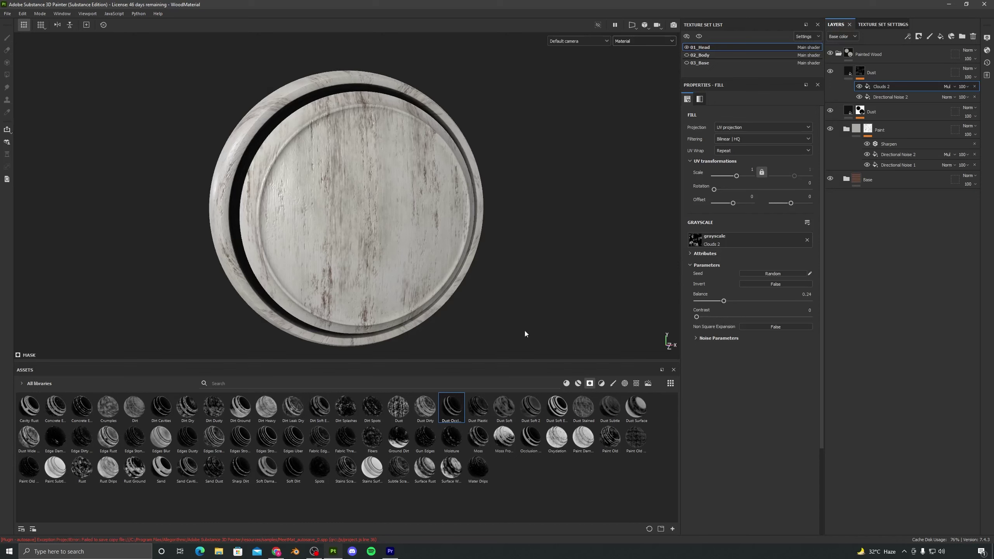
pyautogui.moveTo(524, 333)
pyautogui.keyDown('alt'); pyautogui.mouseDown()
pyautogui.moveTo(366, 223)
pyautogui.moveTo(324, 215)
pyautogui.moveTo(470, 255)
pyautogui.moveTo(456, 259)
pyautogui.mouseUp(); pyautogui.keyUp('alt')
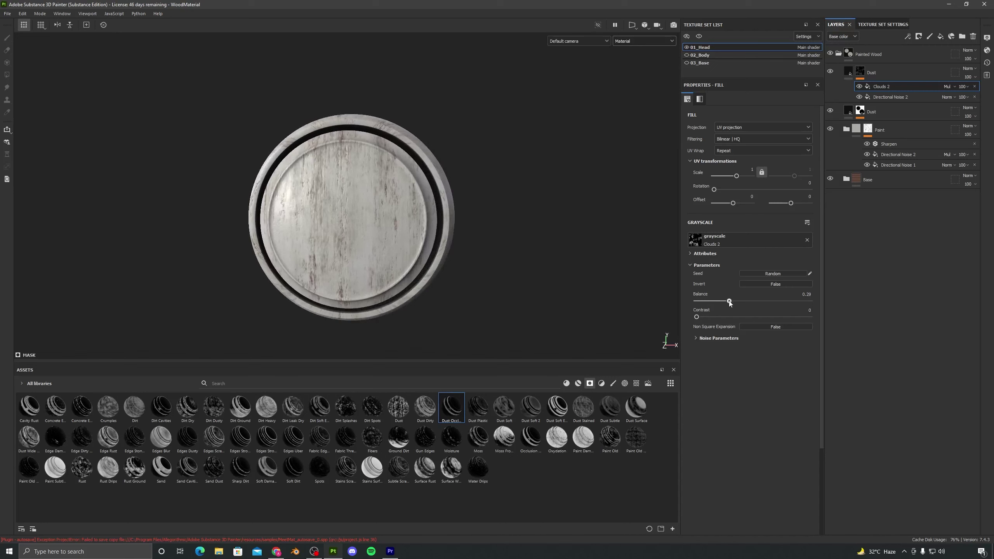
pyautogui.moveTo(729, 301); pyautogui.dragTo(731, 301)
pyautogui.keyDown('alt'); pyautogui.moveTo(540, 298); pyautogui.dragTo(521, 289); pyautogui.keyUp('alt')
# Try a different UV scale on the Clouds 2 fill and inspect the head from several angles.
pyautogui.moveTo(738, 176); pyautogui.dragTo(731, 178)
pyautogui.keyDown('alt'); pyautogui.moveTo(351, 259); pyautogui.dragTo(322, 250); pyautogui.keyUp('alt')
pyautogui.keyDown('alt'); pyautogui.moveTo(476, 266); pyautogui.dragTo(408, 237, button='middle'); pyautogui.keyUp('alt')
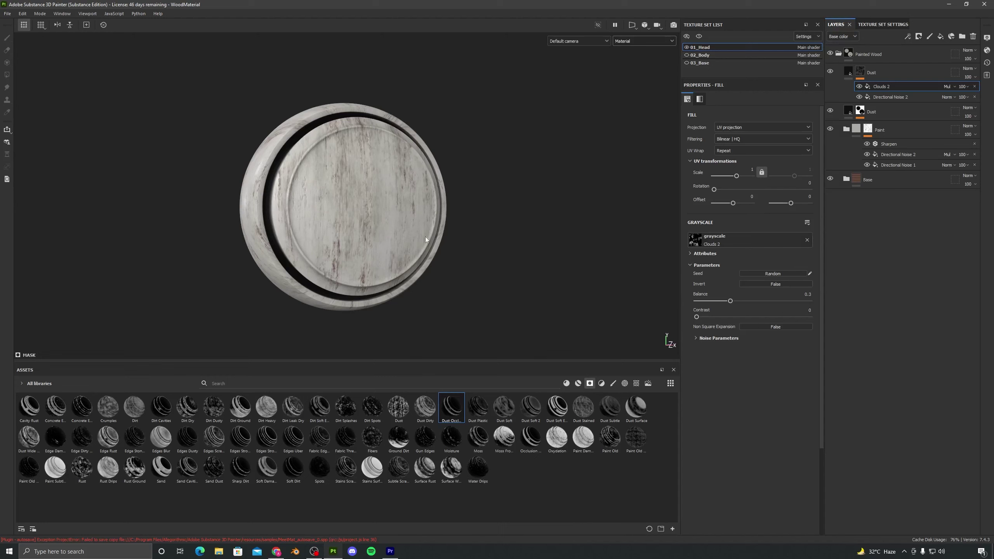
pyautogui.moveTo(426, 236)
pyautogui.keyDown('alt'); pyautogui.mouseDown()
pyautogui.moveTo(345, 227)
pyautogui.moveTo(342, 243)
pyautogui.moveTo(428, 220)
pyautogui.mouseUp(); pyautogui.keyUp('alt')
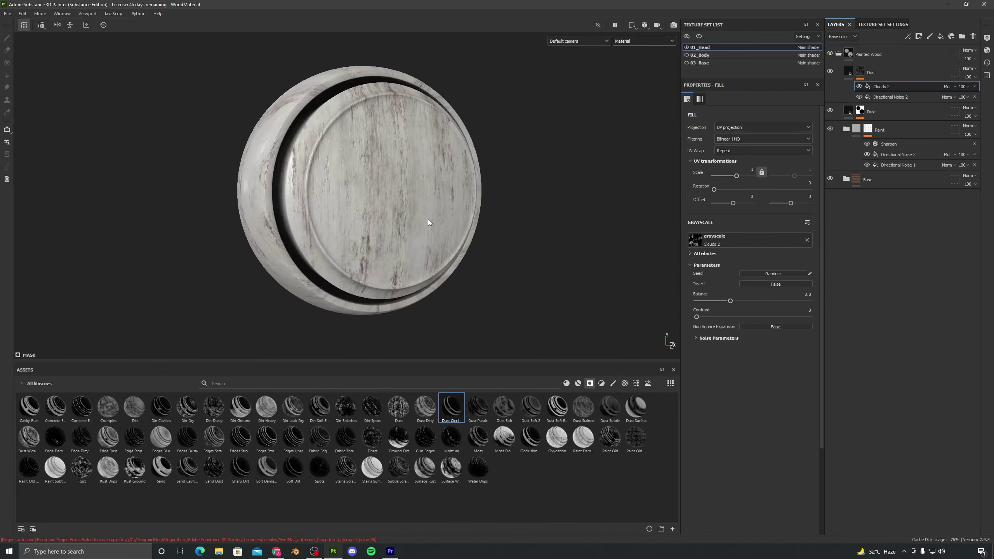
# Set the upper Dust layer's height to 0.03, undoing a trial value of about 0.41.
pyautogui.click(849, 74)
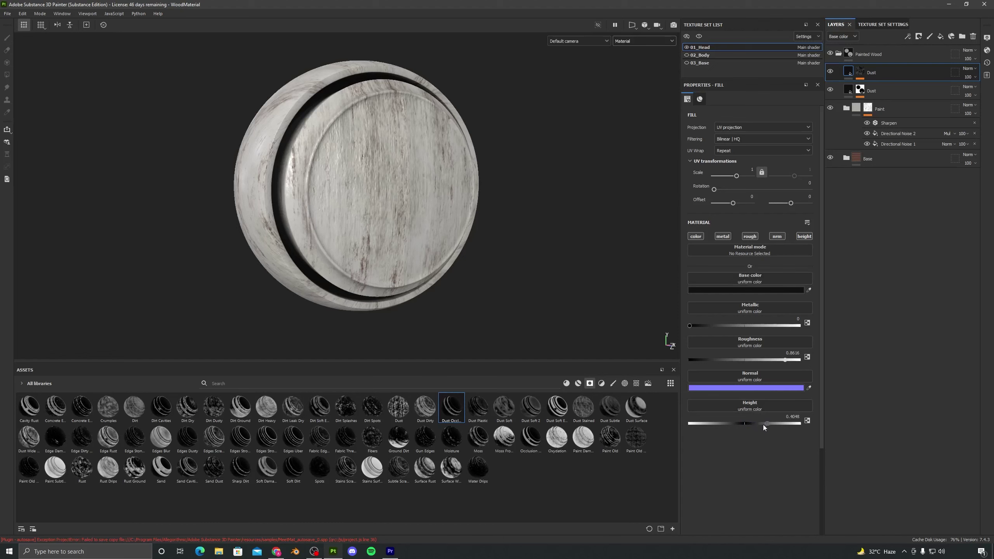
pyautogui.keyDown('alt'); pyautogui.moveTo(428, 230); pyautogui.dragTo(406, 216); pyautogui.keyUp('alt')
pyautogui.keyDown('alt'); pyautogui.moveTo(406, 216); pyautogui.dragTo(450, 257, button='right'); pyautogui.keyUp('alt')
pyautogui.keyDown('alt'); pyautogui.moveTo(450, 257); pyautogui.dragTo(430, 251, button='middle'); pyautogui.keyUp('alt')
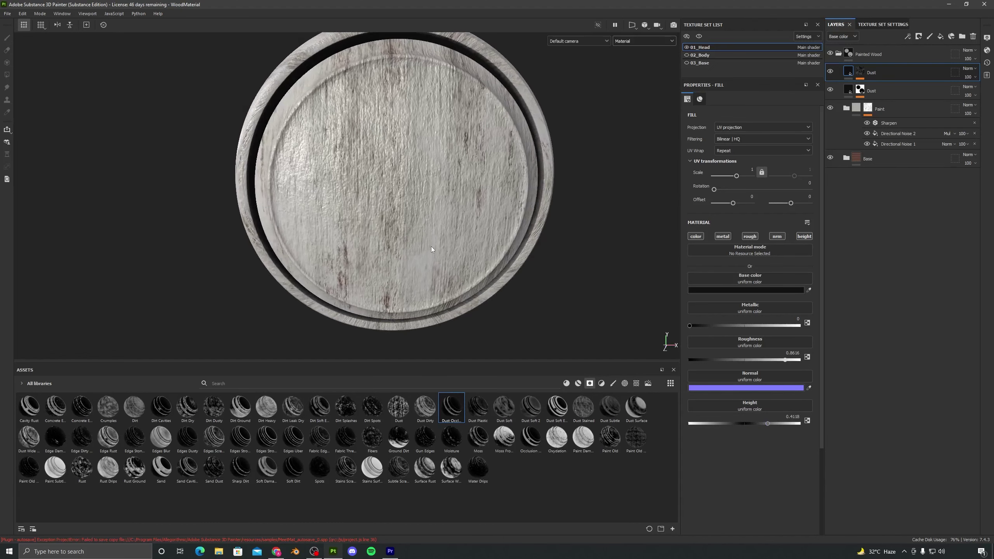
pyautogui.hotkey('ctrl', 'z')
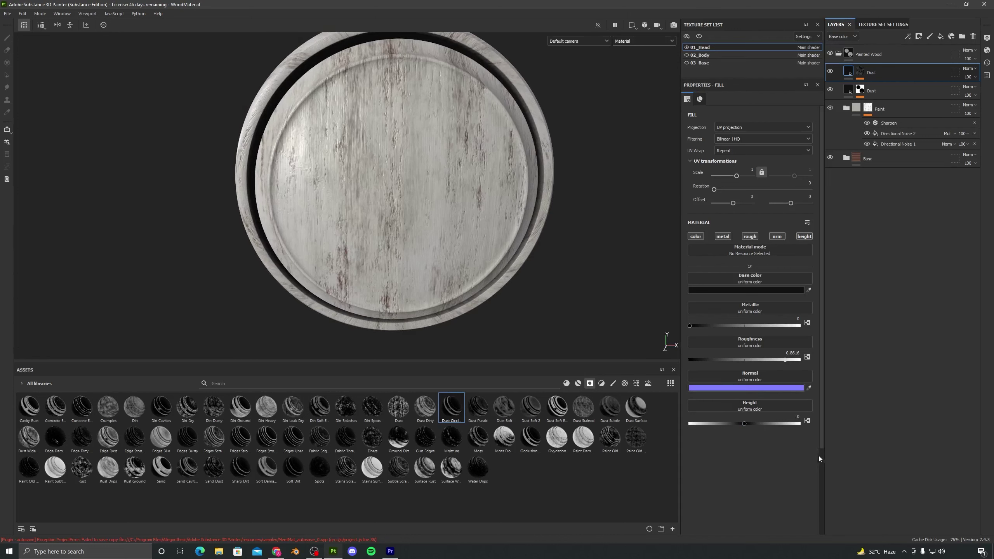
pyautogui.click(797, 417)
pyautogui.keyDown('alt'); pyautogui.moveTo(338, 226); pyautogui.dragTo(380, 222); pyautogui.keyUp('alt')
# Add a Sharpen filter to the upper Dust layer's mask.
pyautogui.click(860, 72)
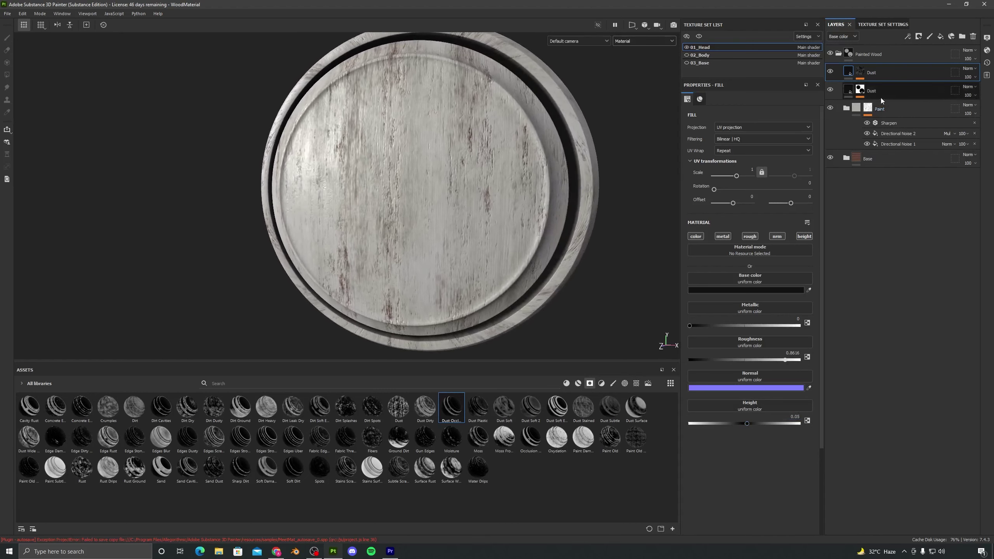
pyautogui.click(907, 36)
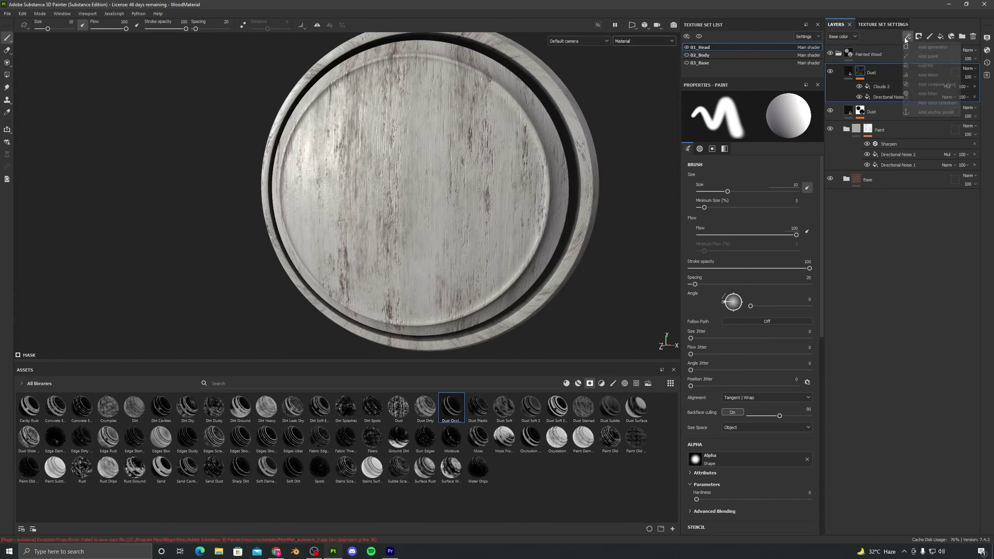
pyautogui.click(934, 94)
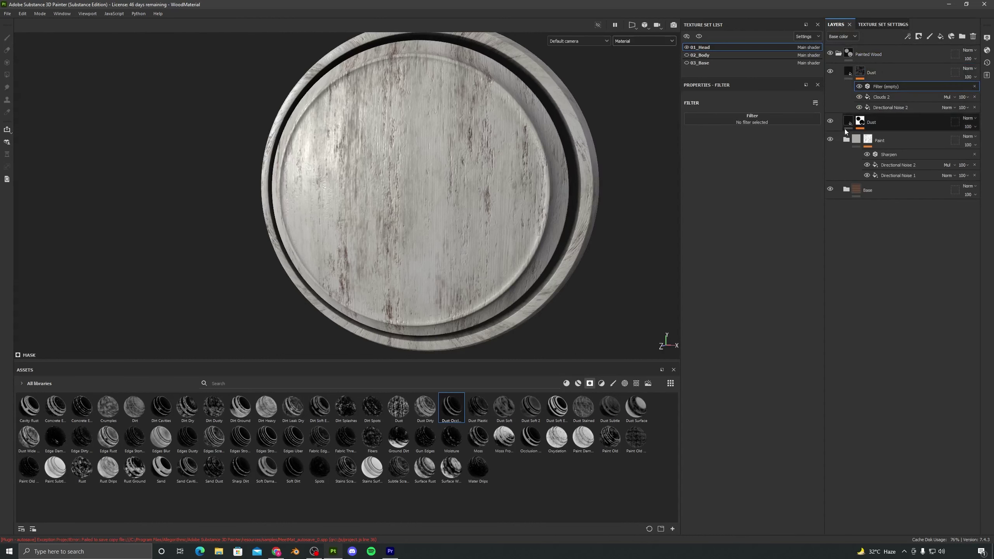
pyautogui.click(769, 117)
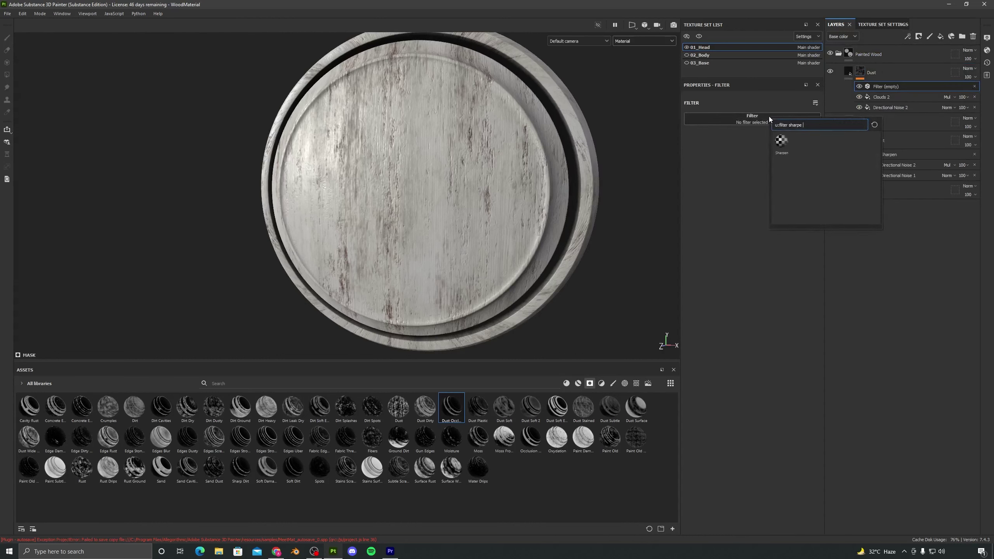
pyautogui.click(789, 142)
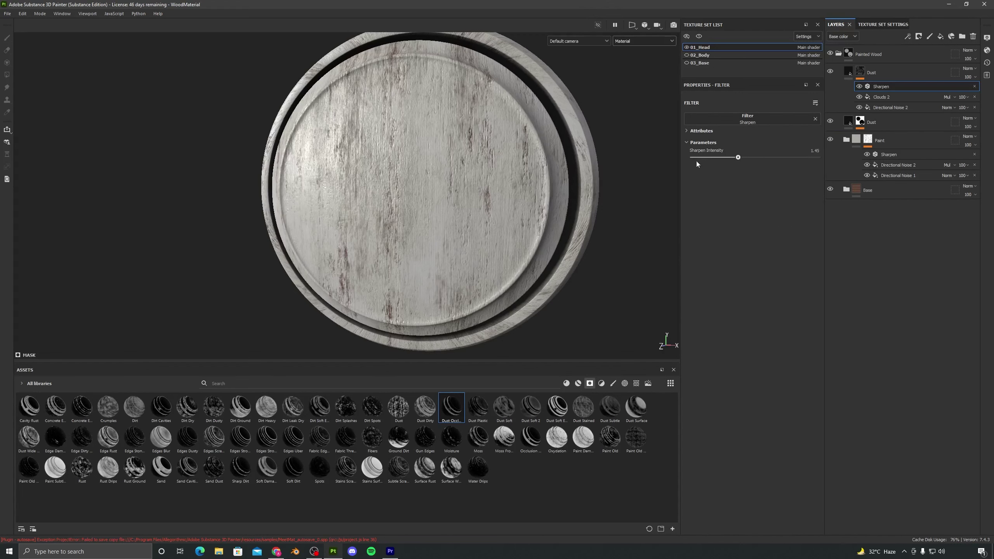
# Set the upper Dust mask's Sharpen Intensity to 2 after trying the maximum of 4, and save the project.
pyautogui.moveTo(697, 161); pyautogui.dragTo(832, 167)
pyautogui.keyDown('alt'); pyautogui.moveTo(527, 198); pyautogui.dragTo(369, 169); pyautogui.keyUp('alt')
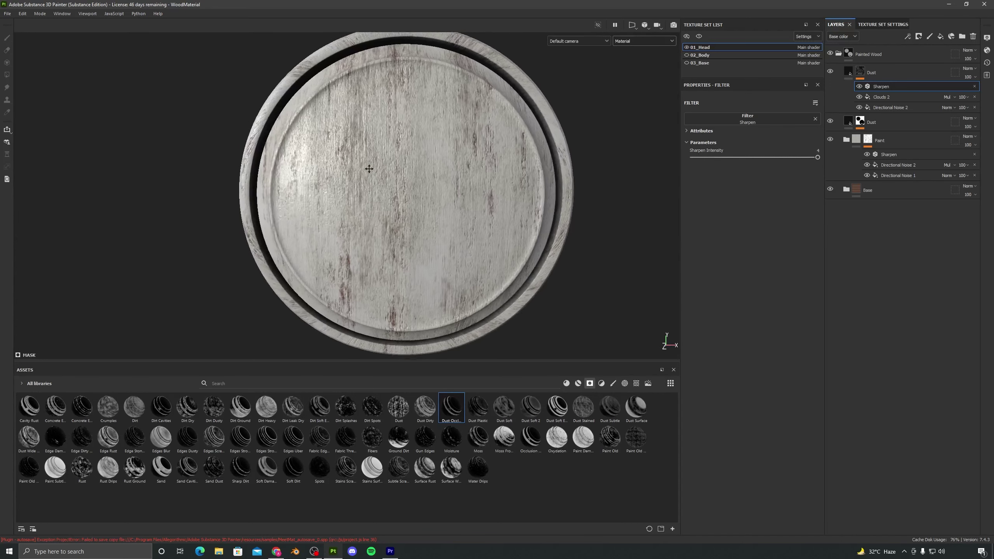
pyautogui.scroll(6, 352, 156)
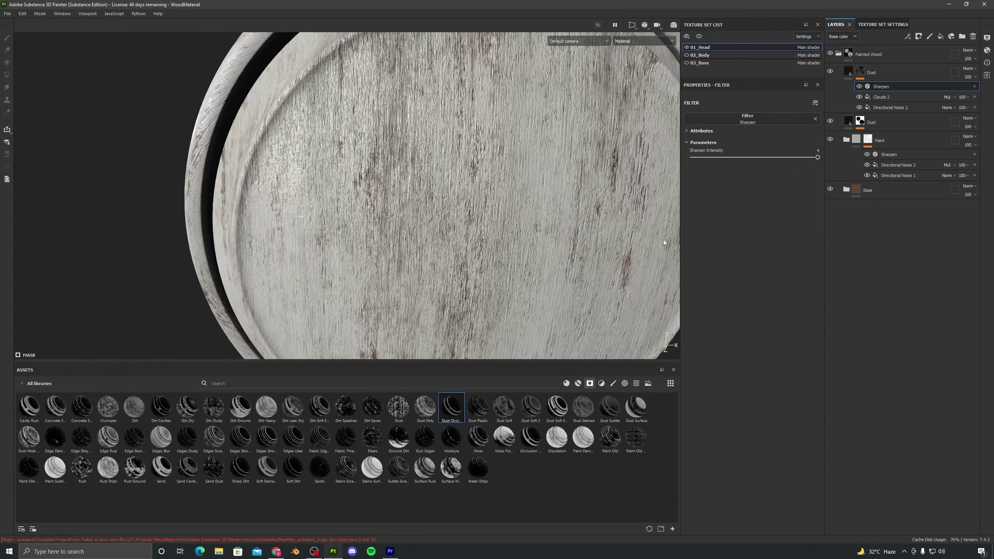
pyautogui.moveTo(818, 158); pyautogui.dragTo(633, 161)
pyautogui.doubleClick(815, 151)
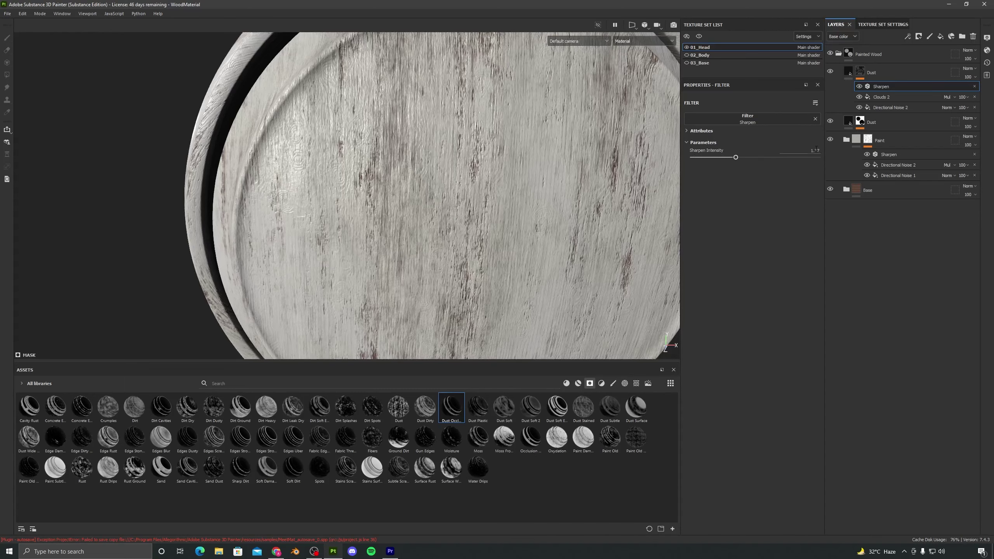
pyautogui.write('2')
pyautogui.press('Return')
pyautogui.scroll(-5, 622, 179)
pyautogui.keyDown('alt'); pyautogui.moveTo(462, 300); pyautogui.dragTo(366, 236, button='middle'); pyautogui.keyUp('alt')
pyautogui.scroll(-2, 365, 236)
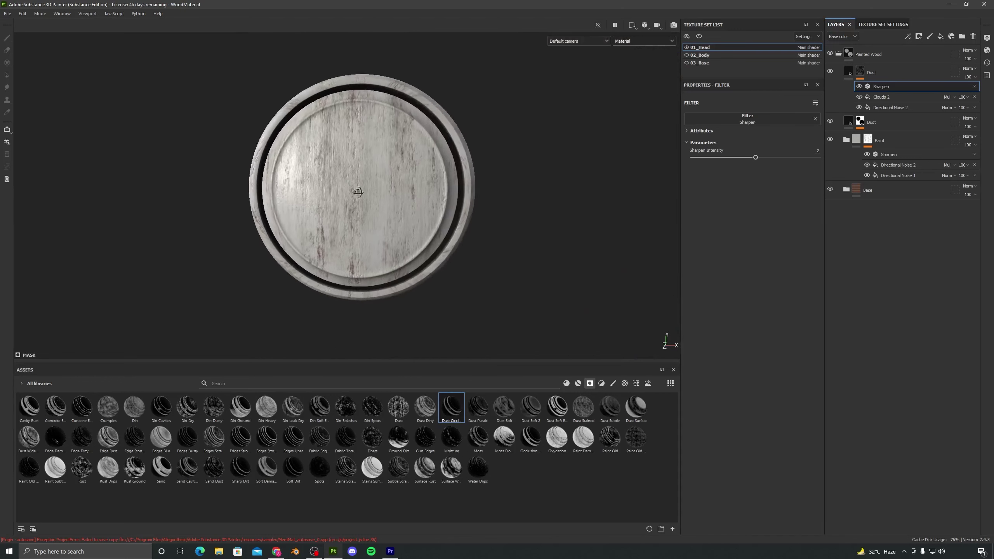
pyautogui.keyDown('alt'); pyautogui.moveTo(358, 193); pyautogui.dragTo(351, 257); pyautogui.keyUp('alt')
pyautogui.scroll(-1, 284, 197)
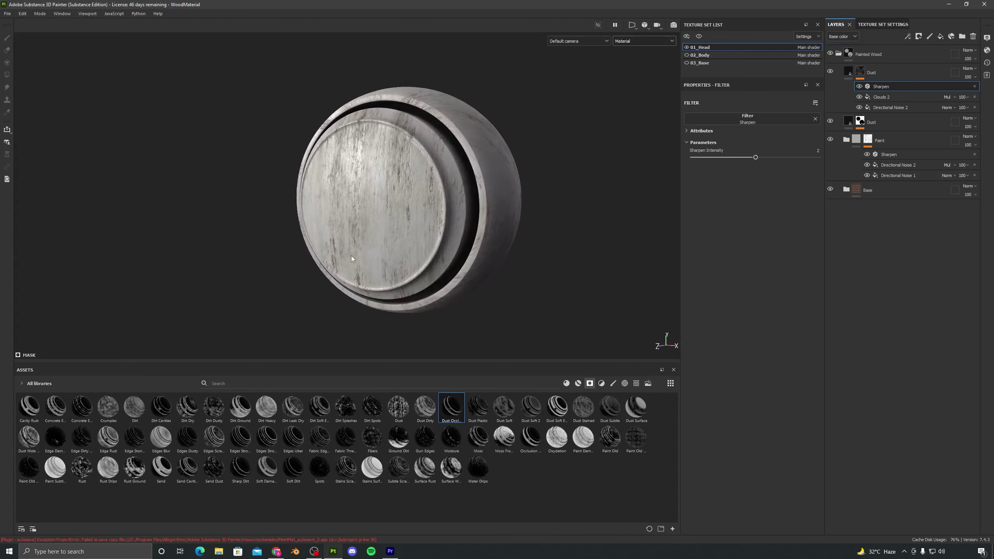
pyautogui.press('ctrl')
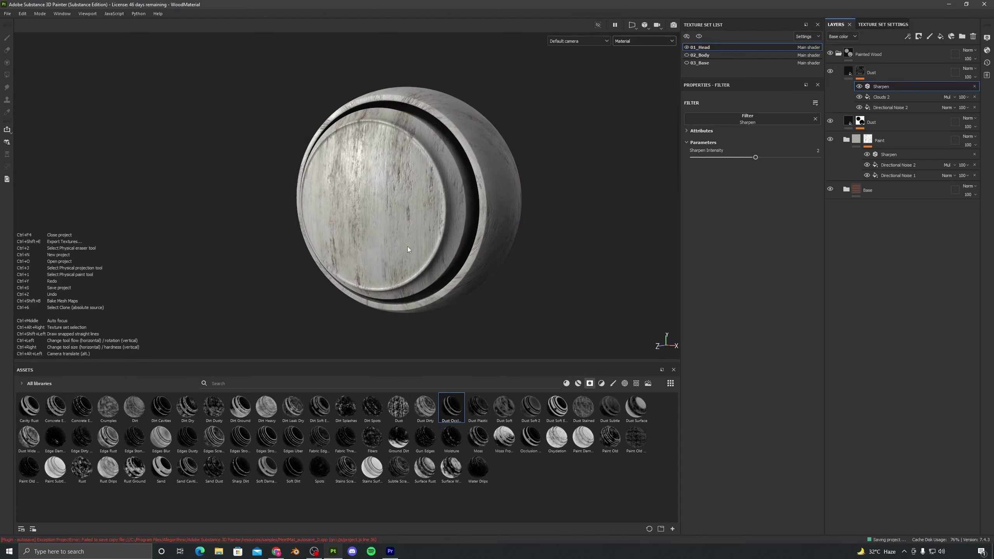
# Set the balance of Directional Noise 1 in the Paint mask to 0.28, undoing a trial value of 0.3.
pyautogui.keyDown('alt'); pyautogui.moveTo(407, 246); pyautogui.dragTo(395, 225); pyautogui.keyUp('alt')
pyautogui.keyDown('alt'); pyautogui.moveTo(395, 224); pyautogui.dragTo(423, 191, button='middle'); pyautogui.keyUp('alt')
pyautogui.keyDown('alt'); pyautogui.moveTo(423, 191); pyautogui.dragTo(377, 157); pyautogui.keyUp('alt')
pyautogui.keyDown('alt'); pyautogui.moveTo(377, 157); pyautogui.dragTo(386, 246, button='right'); pyautogui.keyUp('alt')
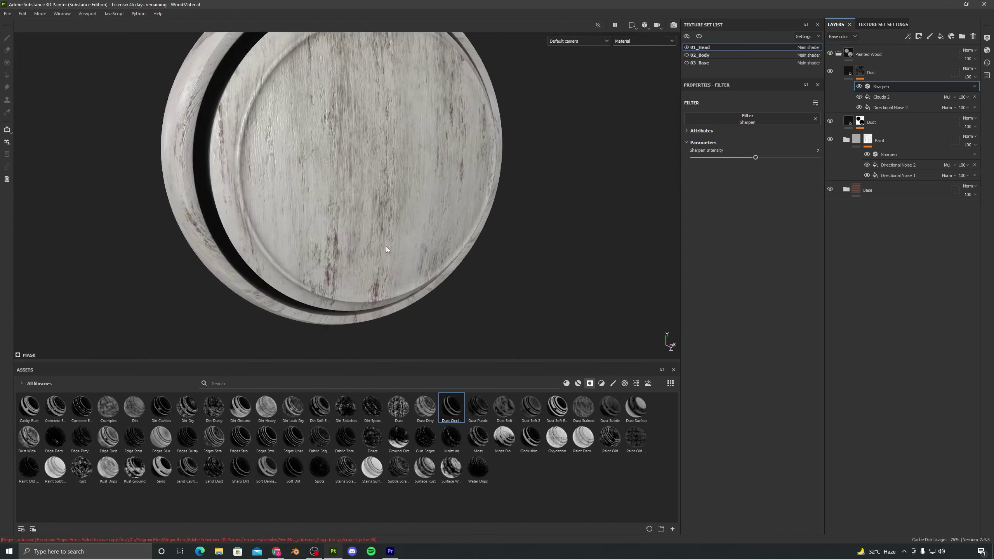
pyautogui.click(890, 177)
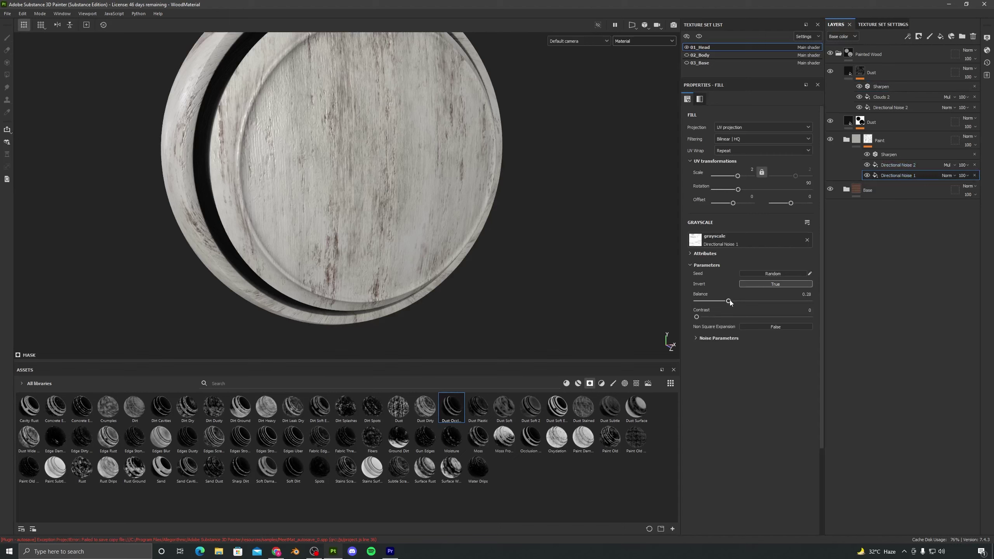
pyautogui.moveTo(748, 300)
pyautogui.mouseDown()
pyautogui.moveTo(702, 300)
pyautogui.moveTo(733, 303)
pyautogui.mouseUp()
pyautogui.keyDown('alt'); pyautogui.moveTo(410, 253); pyautogui.dragTo(390, 223); pyautogui.keyUp('alt')
pyautogui.scroll(-2, 333, 290)
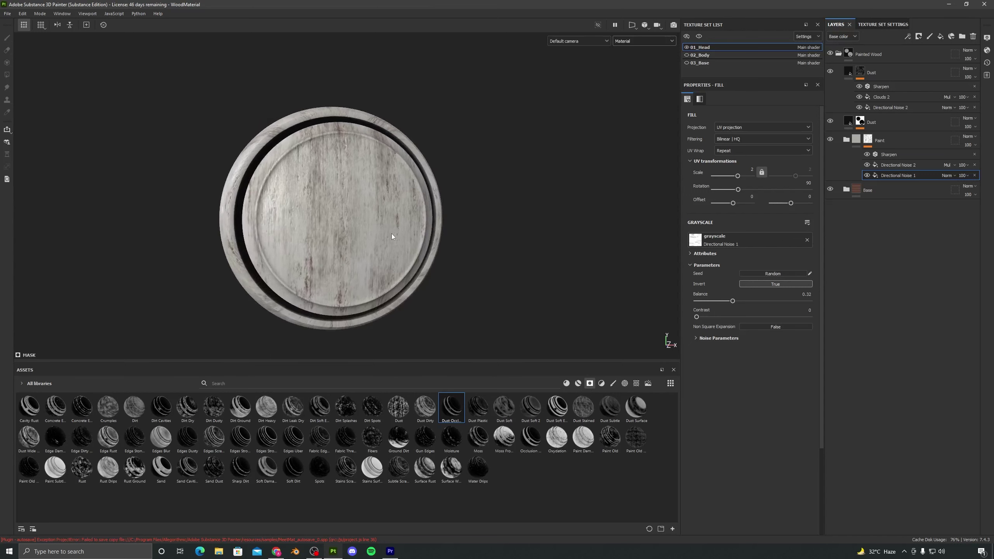
pyautogui.moveTo(733, 301); pyautogui.dragTo(728, 301)
pyautogui.write('0.3')
pyautogui.press('Return')
pyautogui.keyDown('alt'); pyautogui.moveTo(439, 270); pyautogui.dragTo(311, 249); pyautogui.keyUp('alt')
pyautogui.hotkey('ctrl', 'z')
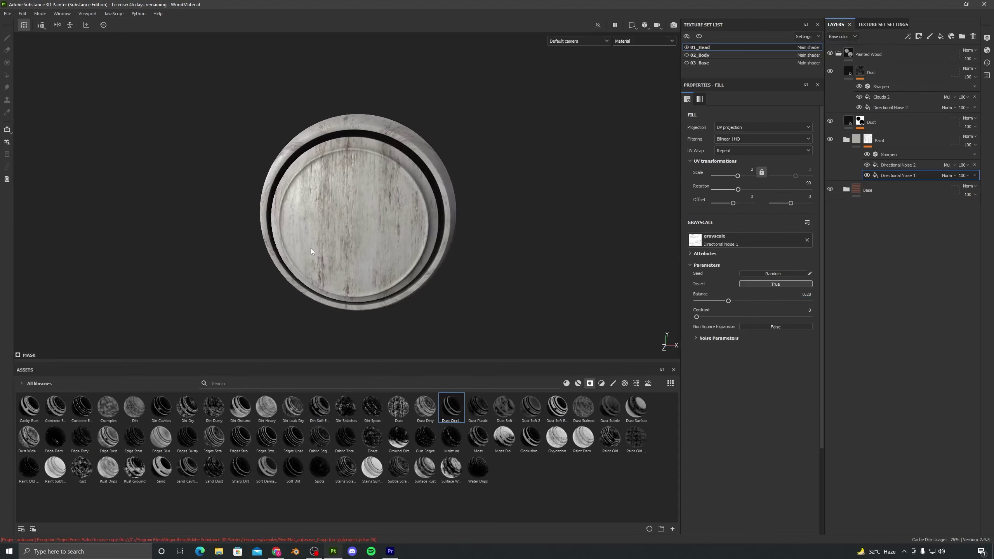
pyautogui.keyDown('alt'); pyautogui.moveTo(311, 248); pyautogui.dragTo(360, 239, button='right'); pyautogui.keyUp('alt')
pyautogui.keyDown('alt'); pyautogui.moveTo(361, 239); pyautogui.dragTo(336, 207); pyautogui.keyUp('alt')
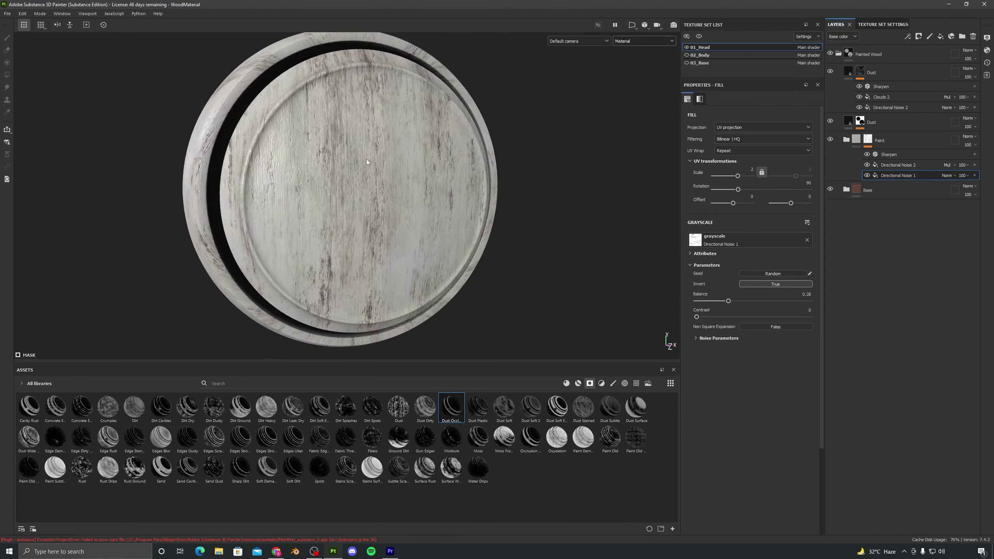
pyautogui.click(838, 55)
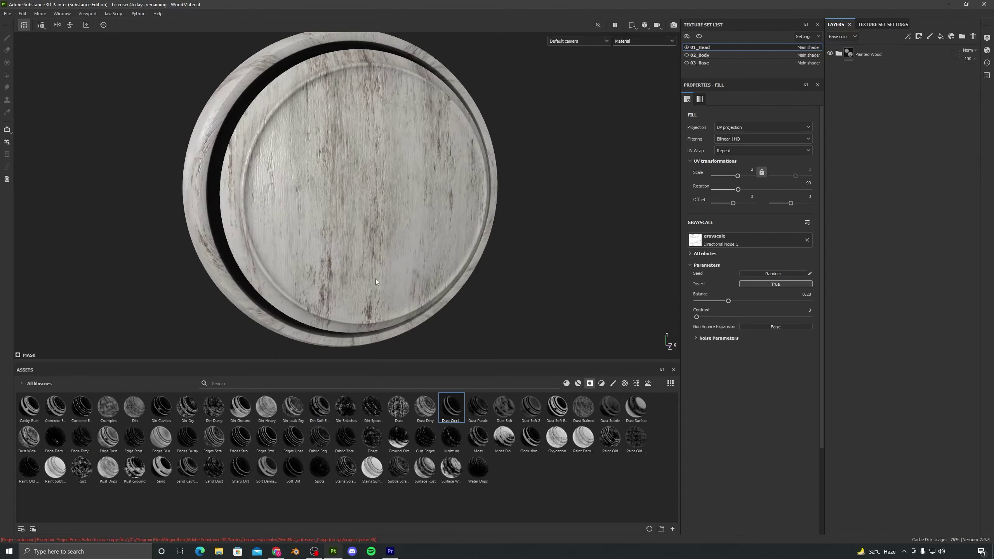
pyautogui.moveTo(376, 280)
pyautogui.keyDown('alt'); pyautogui.mouseDown()
pyautogui.moveTo(341, 239)
pyautogui.moveTo(343, 181)
pyautogui.moveTo(429, 206)
pyautogui.moveTo(300, 228)
pyautogui.moveTo(417, 234)
pyautogui.moveTo(384, 229)
pyautogui.mouseUp(); pyautogui.keyUp('alt')
pyautogui.click(838, 54)
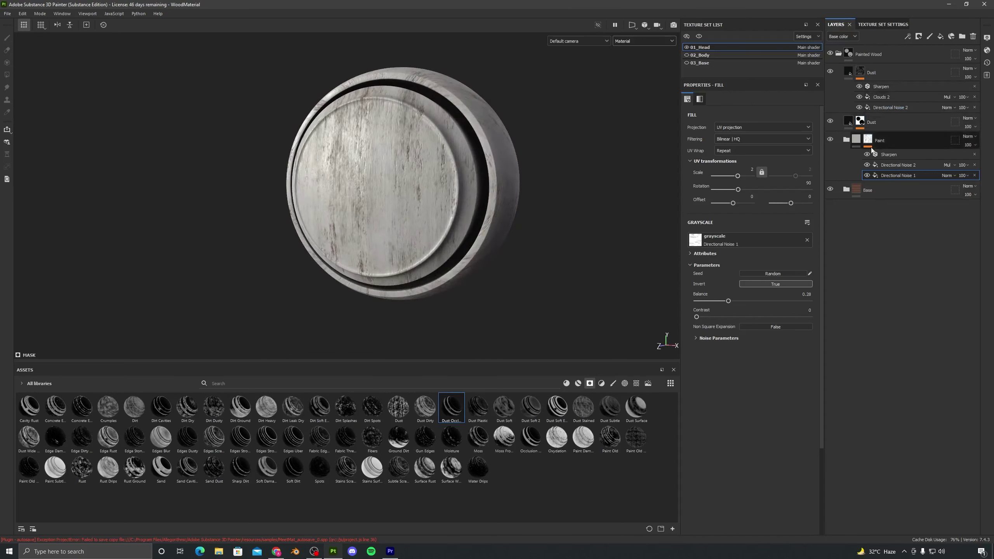
pyautogui.keyDown('alt'); pyautogui.moveTo(457, 252); pyautogui.dragTo(481, 250); pyautogui.keyUp('alt')
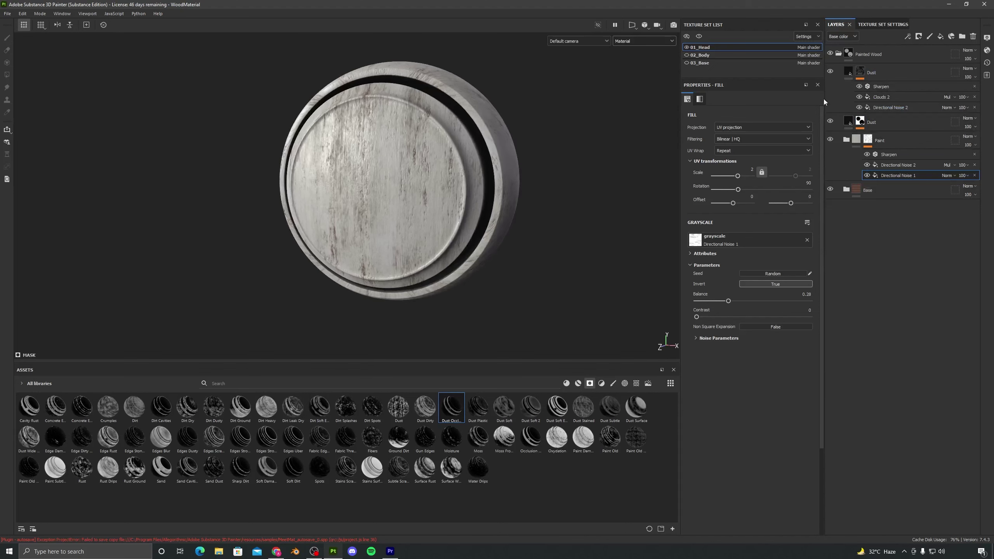
# Collapse and rename the Painted Wood folder as Painted_Wood_Material and create a smart material from it.
pyautogui.click(838, 53)
pyautogui.rightClick(846, 55)
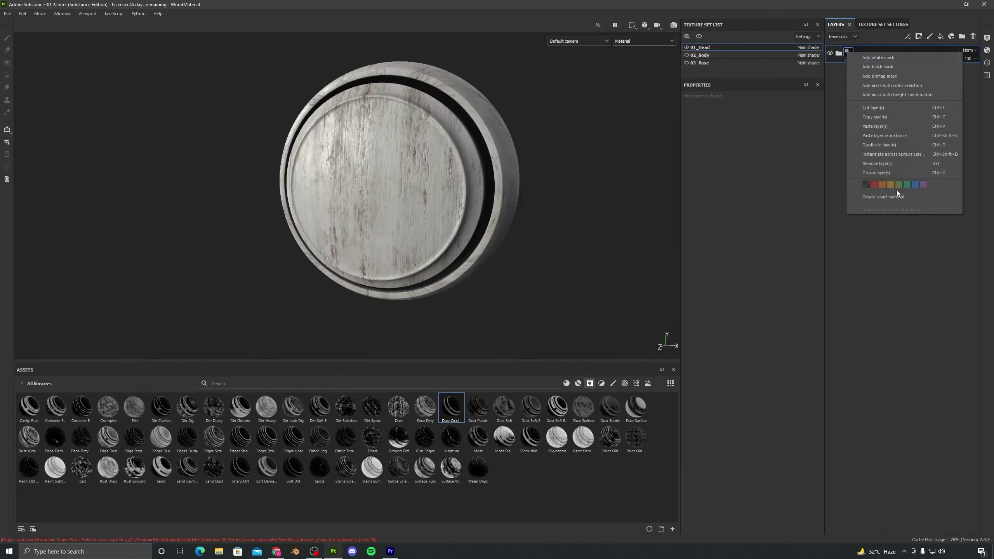
pyautogui.click(877, 252)
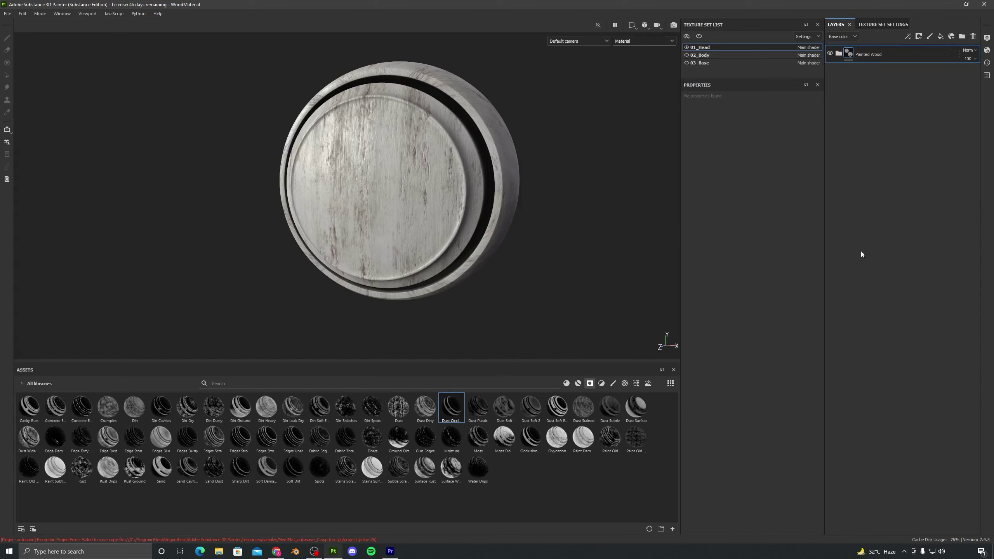
pyautogui.doubleClick(879, 55)
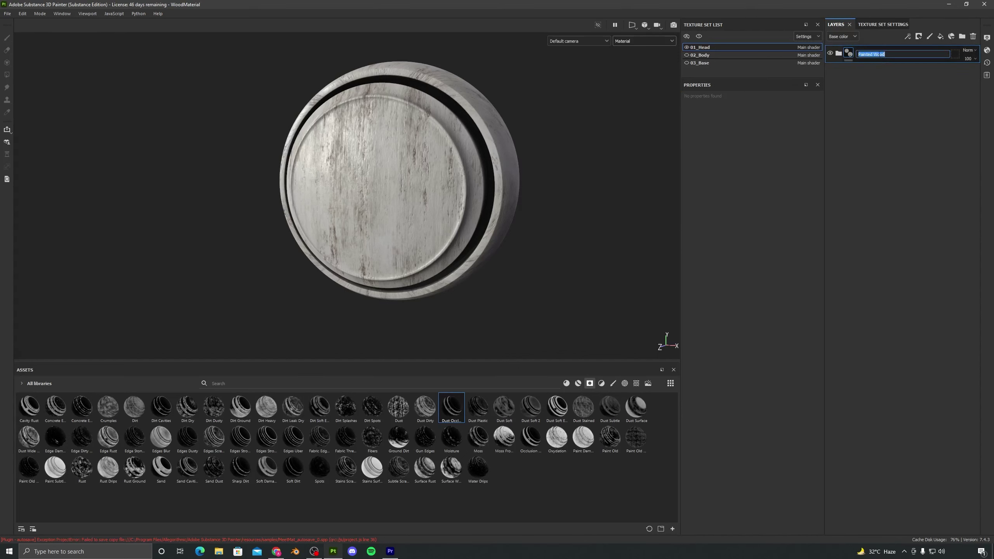
pyautogui.write('Painted_Wood_Material')
pyautogui.press('Return')
pyautogui.rightClick(878, 55)
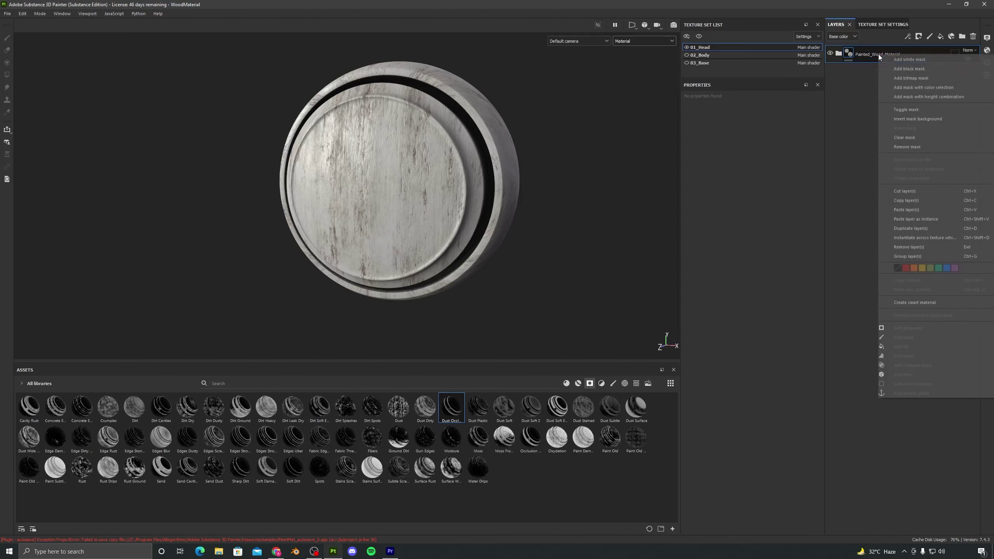
pyautogui.click(911, 302)
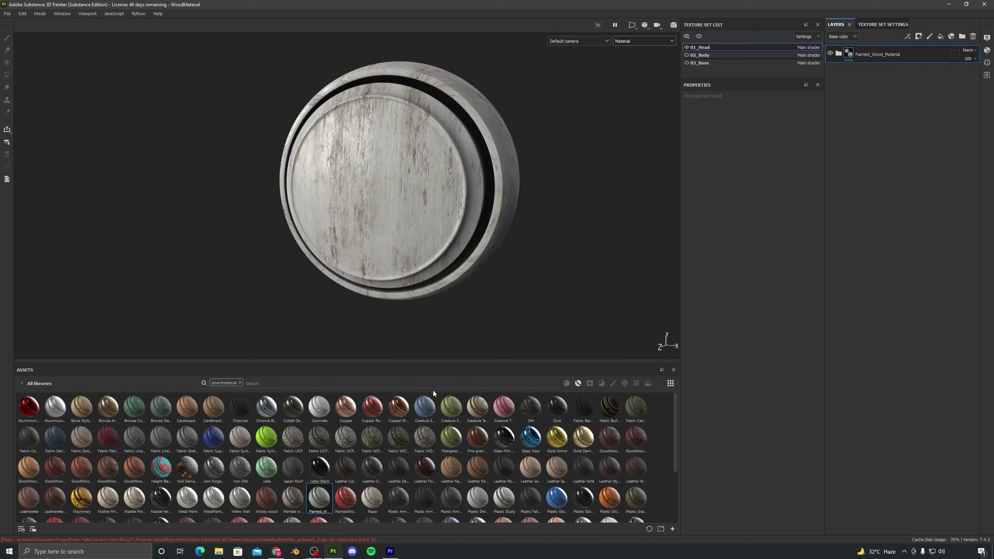
# Find the new smart material in the assets by filtering to smart materials and searching for Painted_w, and save the project.
pyautogui.click(239, 383)
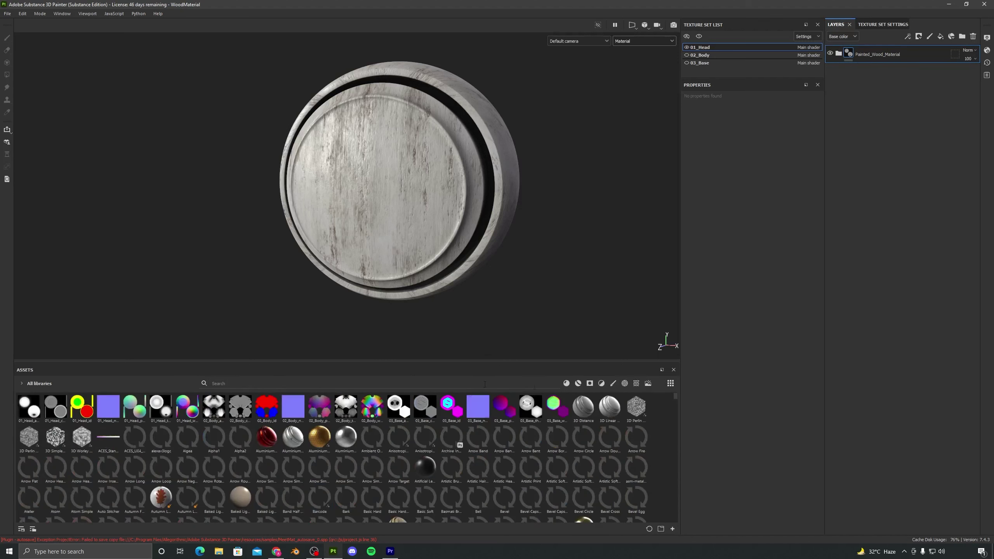
pyautogui.click(579, 383)
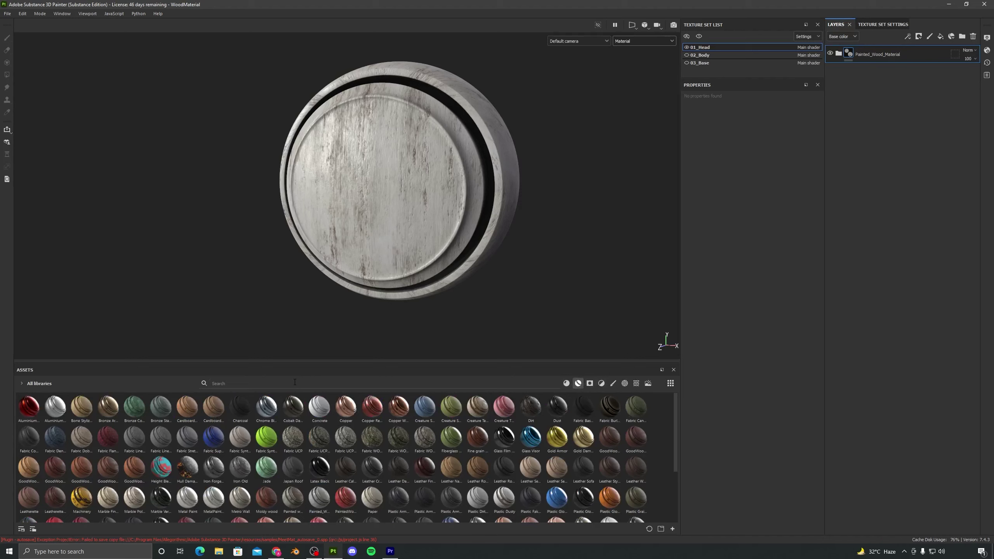
pyautogui.click(295, 383)
pyautogui.write('Painted_w')
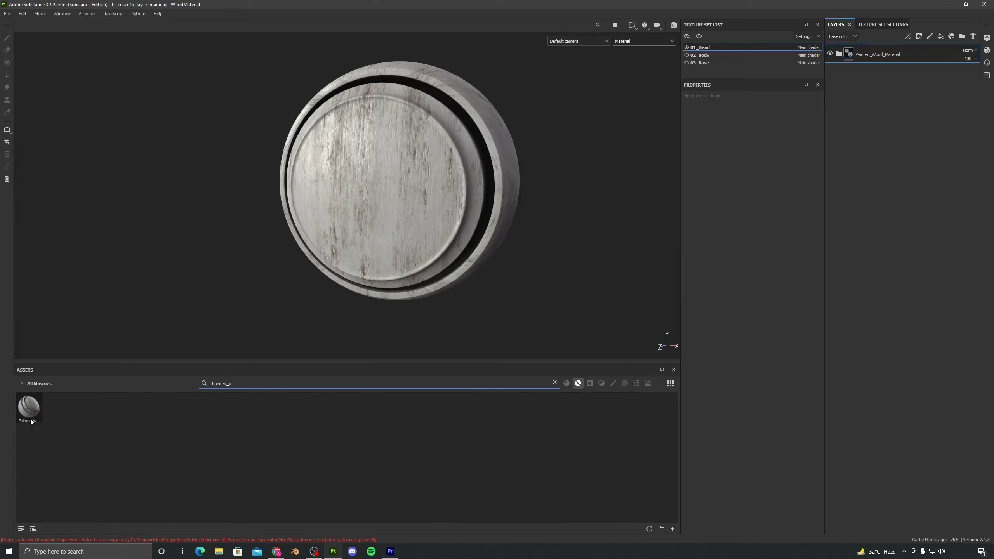
pyautogui.moveTo(33, 409)
pyautogui.keyDown('alt'); pyautogui.moveTo(313, 273); pyautogui.dragTo(357, 263); pyautogui.keyUp('alt')
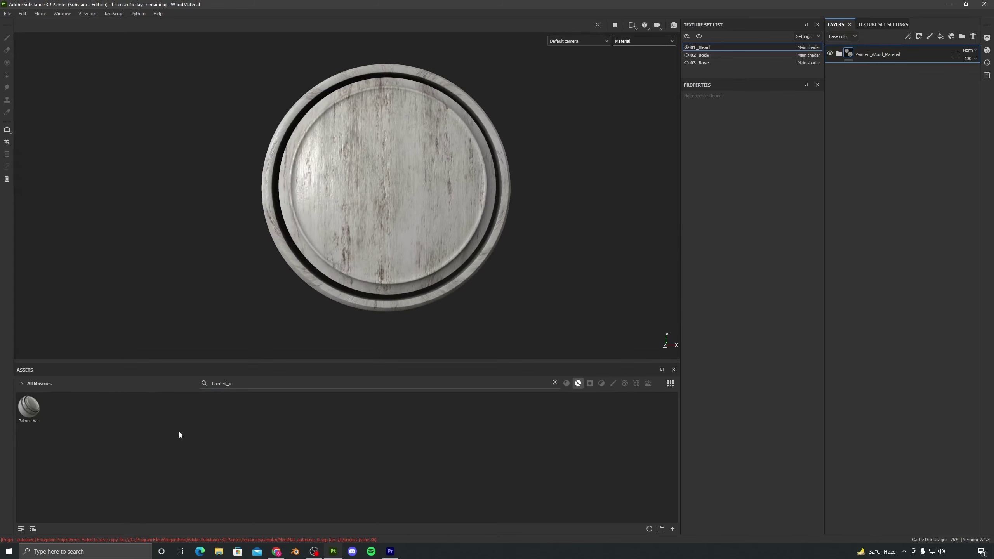
pyautogui.moveTo(34, 408)
pyautogui.moveTo(33, 408)
pyautogui.mouseDown()
pyautogui.moveTo(278, 284)
pyautogui.moveTo(33, 420)
pyautogui.mouseUp()
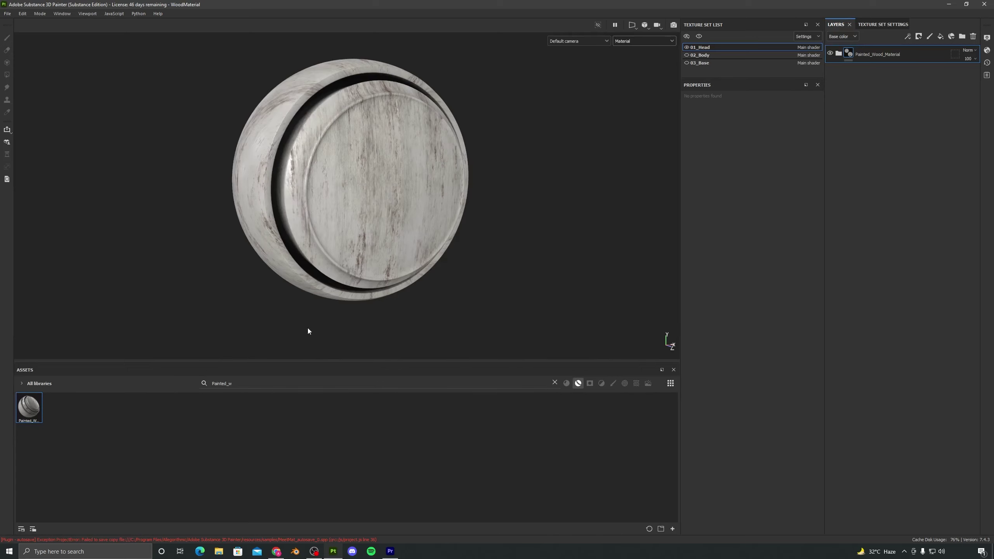
pyautogui.keyDown('alt'); pyautogui.moveTo(371, 235); pyautogui.dragTo(313, 237); pyautogui.keyUp('alt')
pyautogui.hotkey('ctrl', 's')
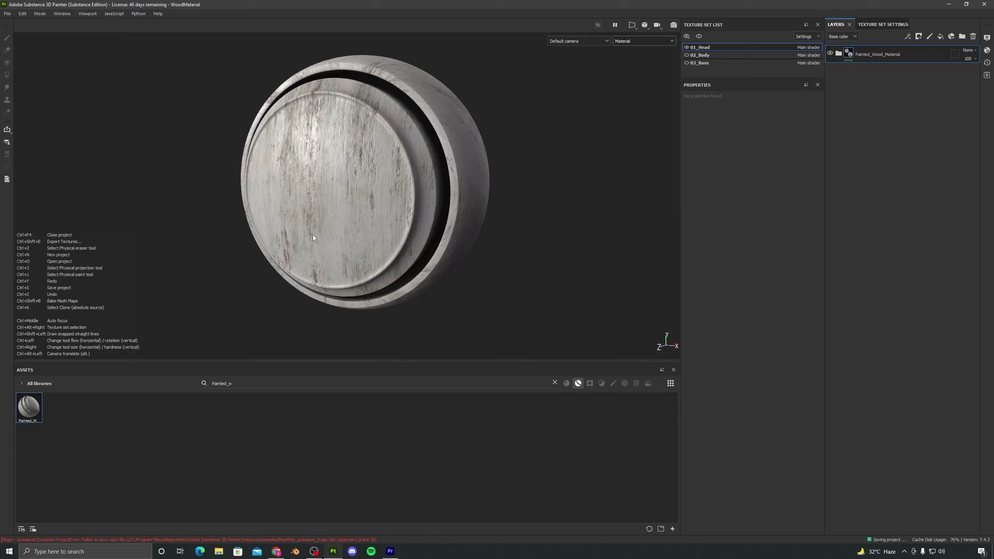
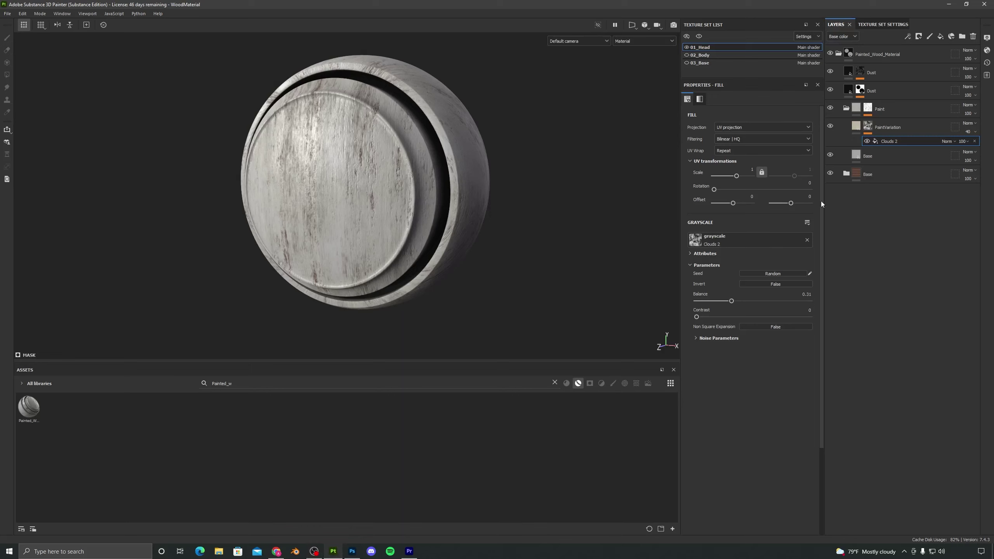
# Add a fill layer above the upper Dust layer inside the Painted_Wood_Material folder.
pyautogui.click(850, 73)
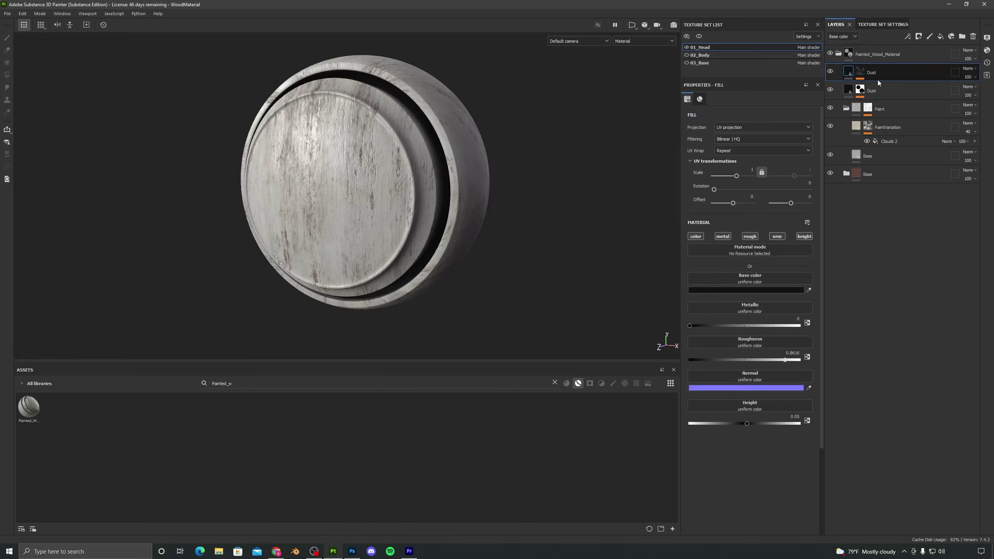
pyautogui.click(941, 37)
pyautogui.keyDown('alt'); pyautogui.moveTo(463, 201); pyautogui.dragTo(389, 212); pyautogui.keyUp('alt')
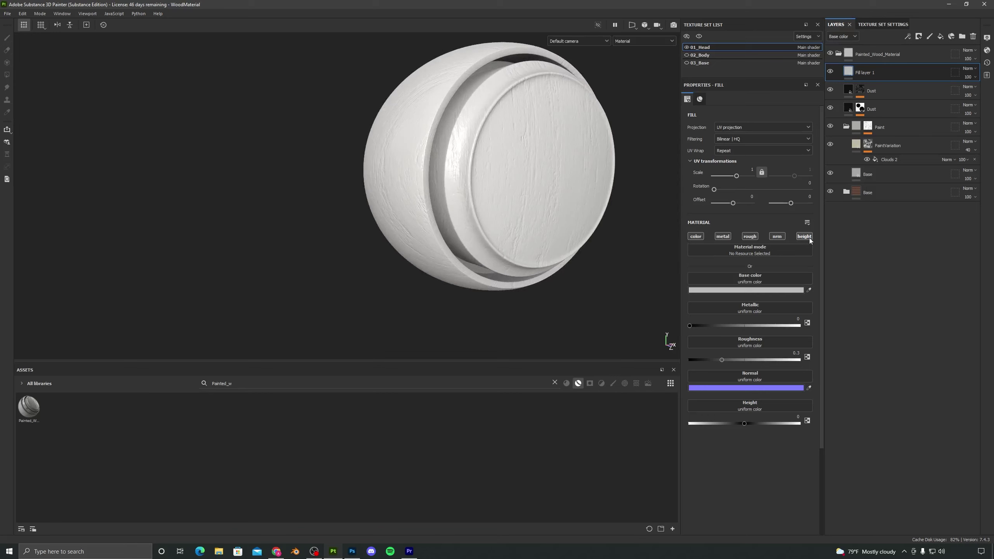
pyautogui.keyDown('alt'); pyautogui.moveTo(502, 224); pyautogui.dragTo(490, 156); pyautogui.keyUp('alt')
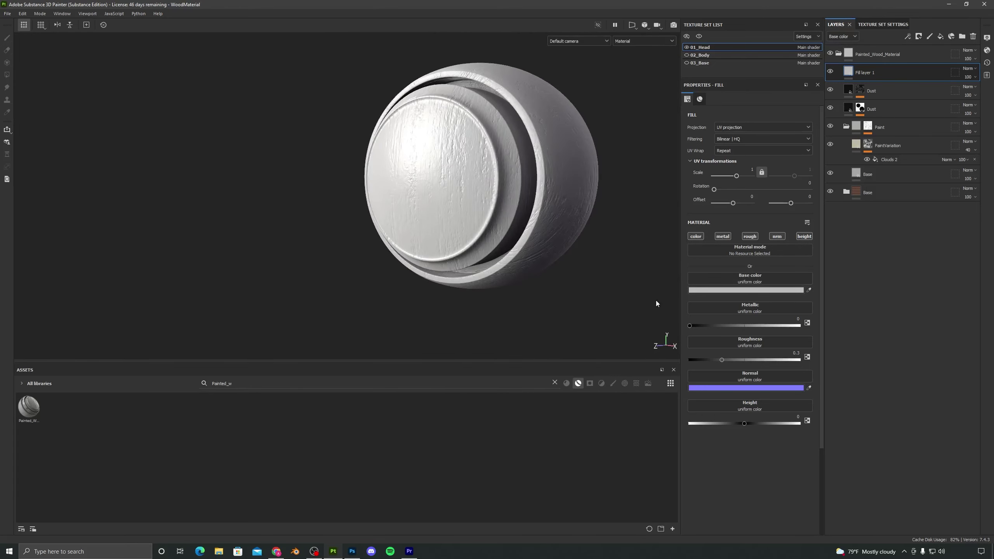
# Turn off the new fill layer's color, metal, normal and height channels one by one, and re-enable them all.
pyautogui.click(695, 236)
pyautogui.click(723, 237)
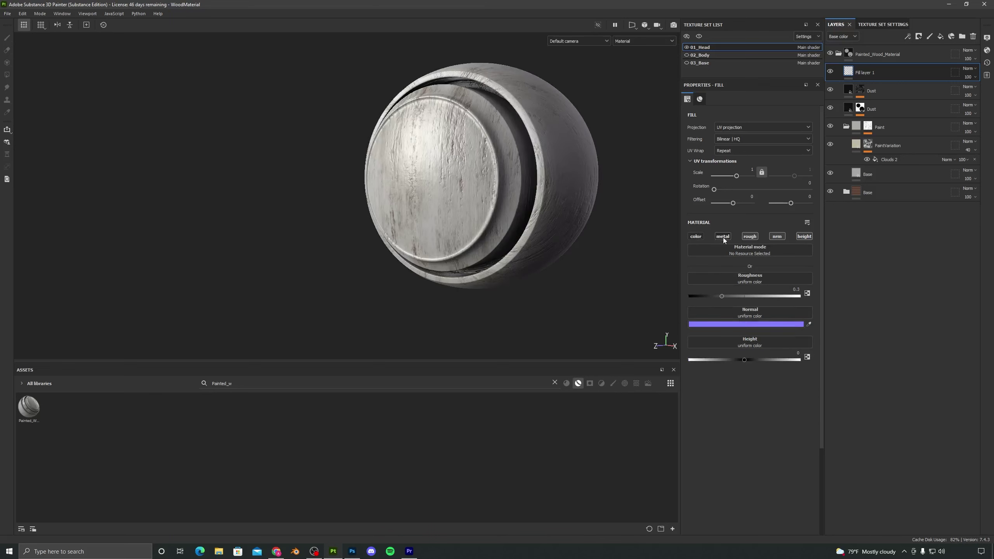
pyautogui.click(782, 237)
pyautogui.click(804, 237)
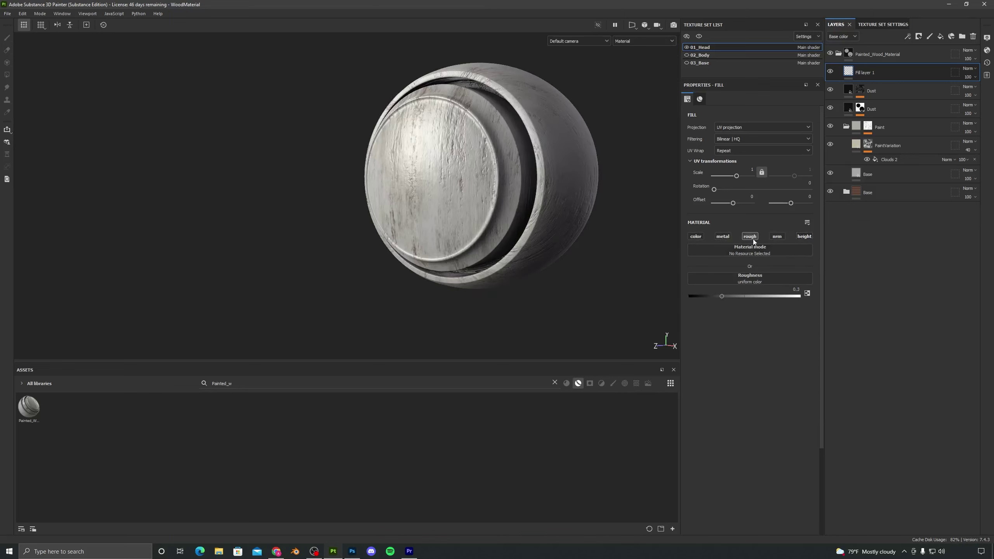
pyautogui.keyDown('ctrl'); pyautogui.click(753, 237); pyautogui.keyUp('ctrl')
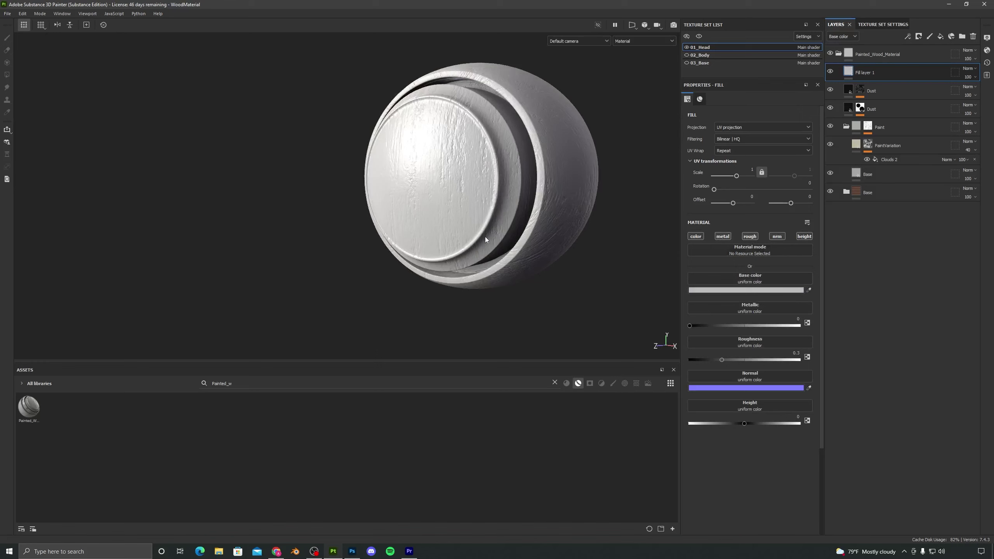
pyautogui.keyDown('alt'); pyautogui.moveTo(485, 236); pyautogui.dragTo(450, 206); pyautogui.keyUp('alt')
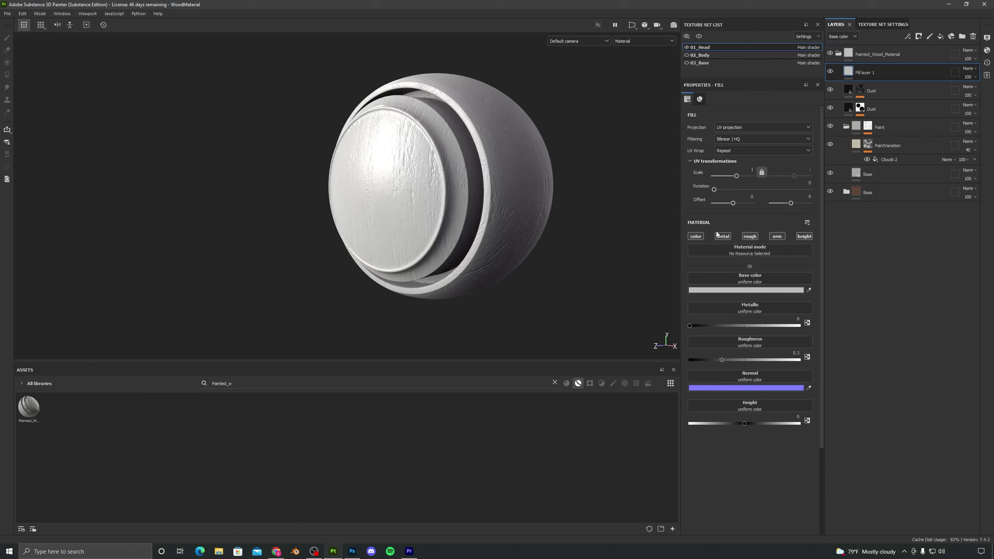
# Isolate the roughness channel on the new fill layer and rename the layer RoughnessVariation.
pyautogui.press('alt')
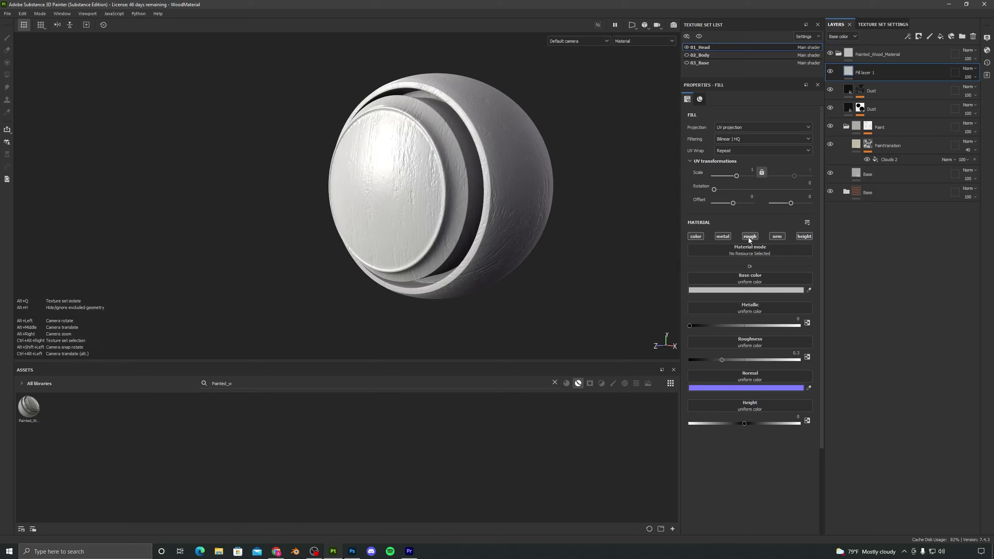
pyautogui.keyDown('alt'); pyautogui.click(749, 236); pyautogui.keyUp('alt')
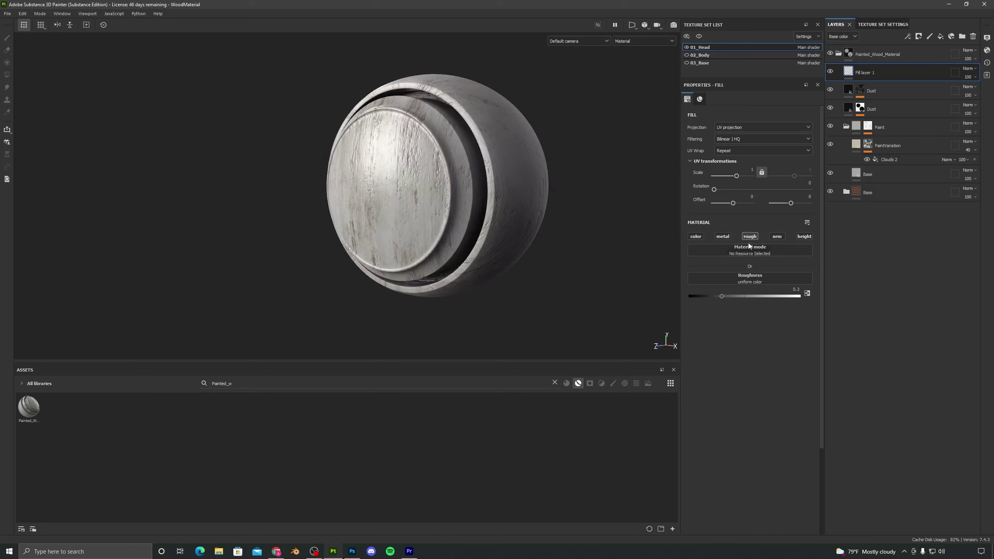
pyautogui.keyDown('alt'); pyautogui.moveTo(385, 233); pyautogui.dragTo(429, 221); pyautogui.keyUp('alt')
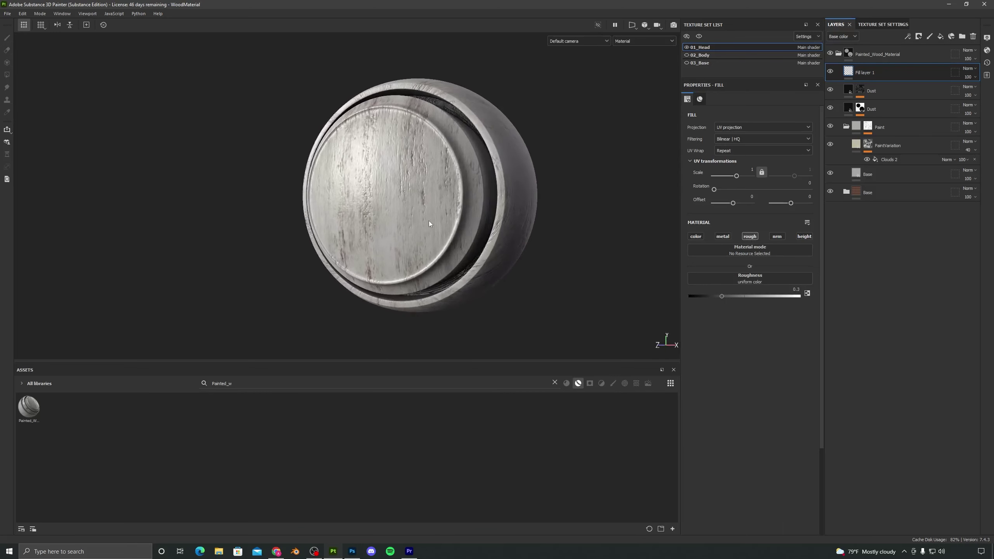
pyautogui.doubleClick(873, 75)
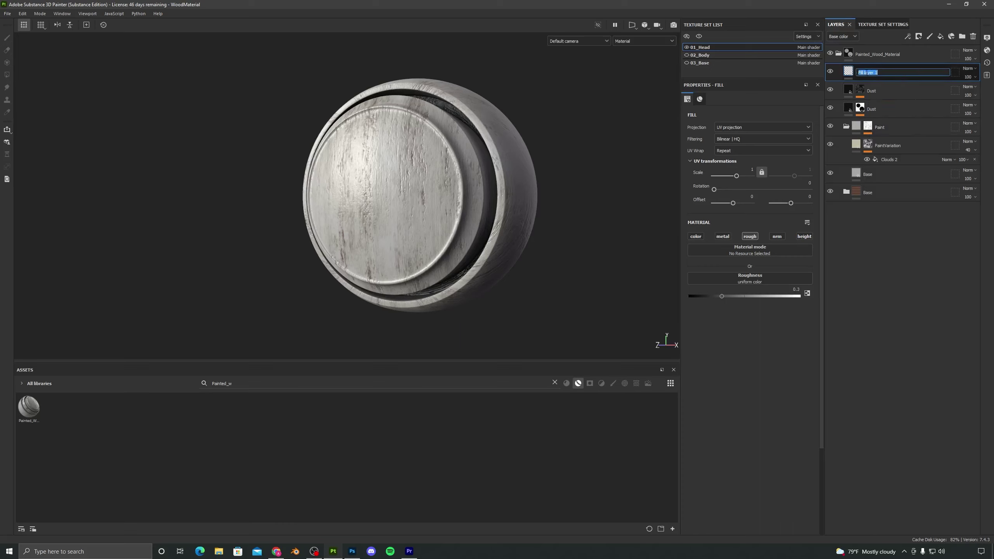
pyautogui.write('RoughnessVariation')
pyautogui.press('Return')
# Add a black mask with a fill effect to the RoughnessVariation layer.
pyautogui.click(918, 36)
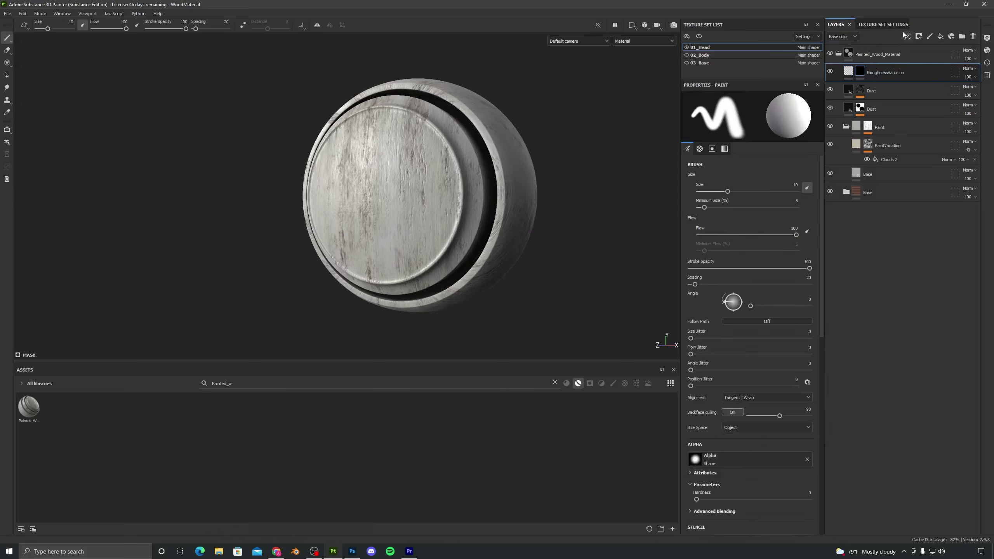
pyautogui.click(908, 36)
pyautogui.click(926, 66)
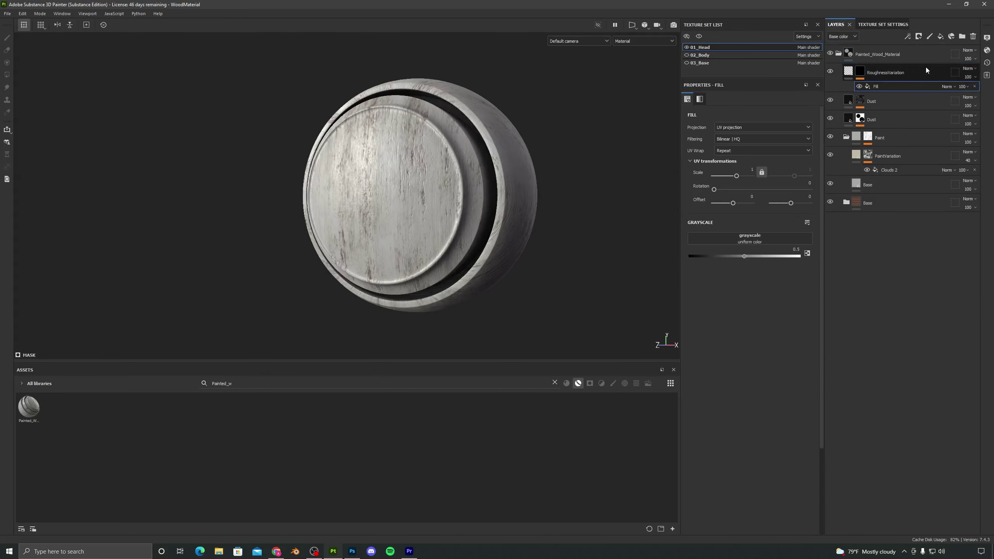
# Compare the numbered grunge textures and apply Grunge Map 001 as the mask fill's grayscale input.
pyautogui.click(777, 242)
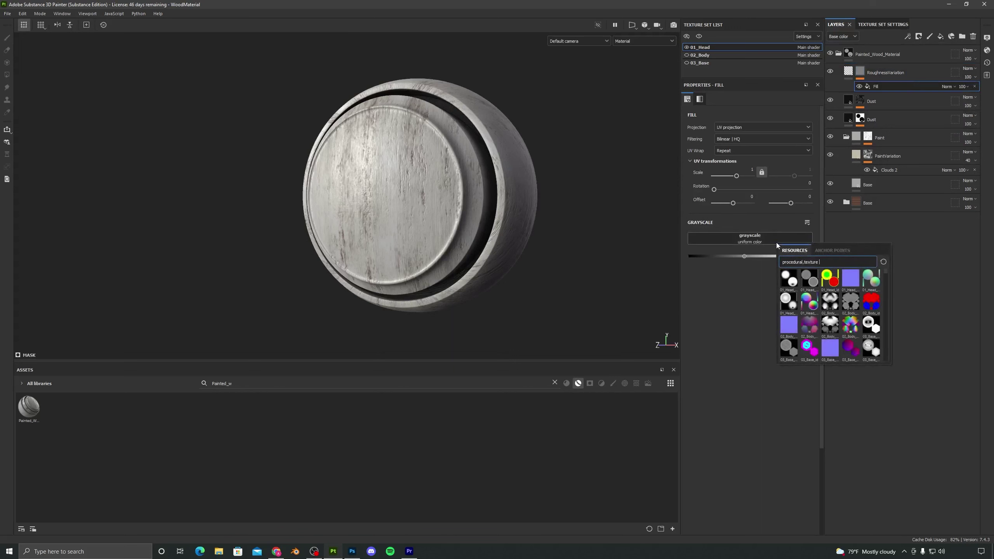
pyautogui.write('grunge')
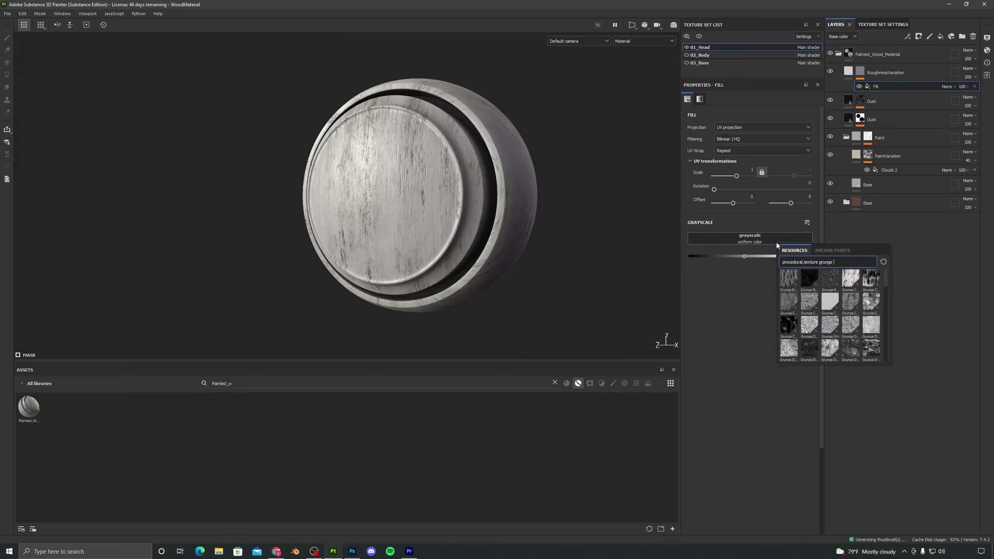
pyautogui.write(' 001')
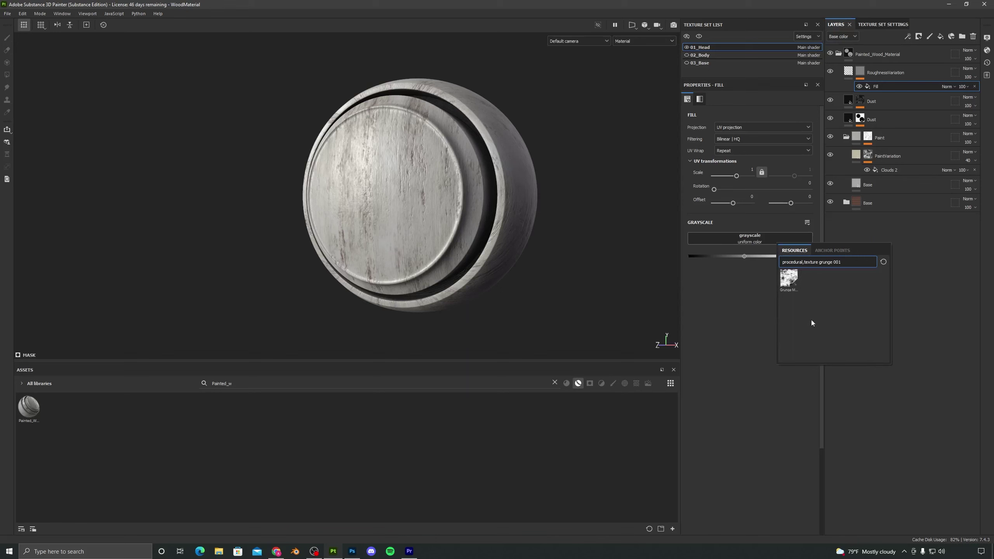
pyautogui.moveTo(793, 286)
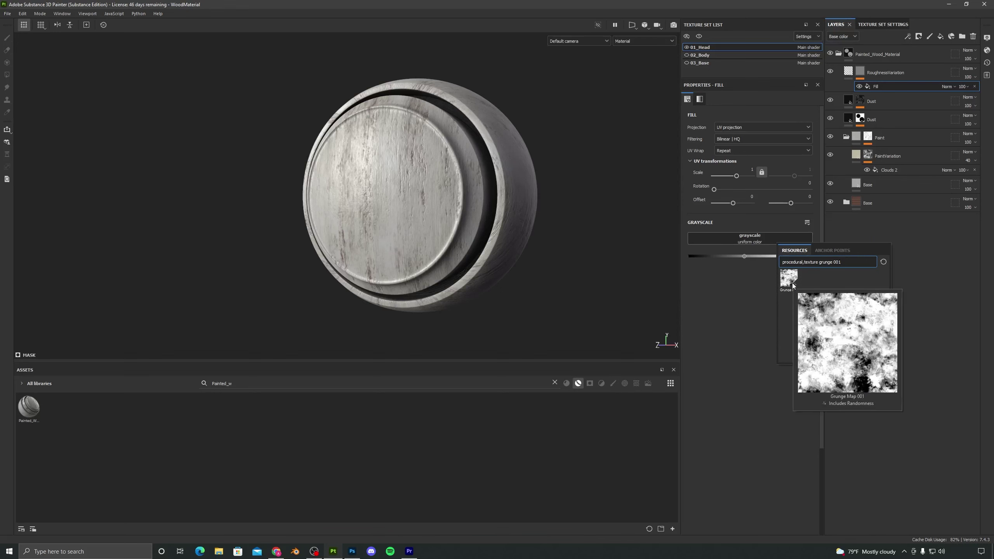
pyautogui.press('BackSpace')
pyautogui.press('BackSpace')
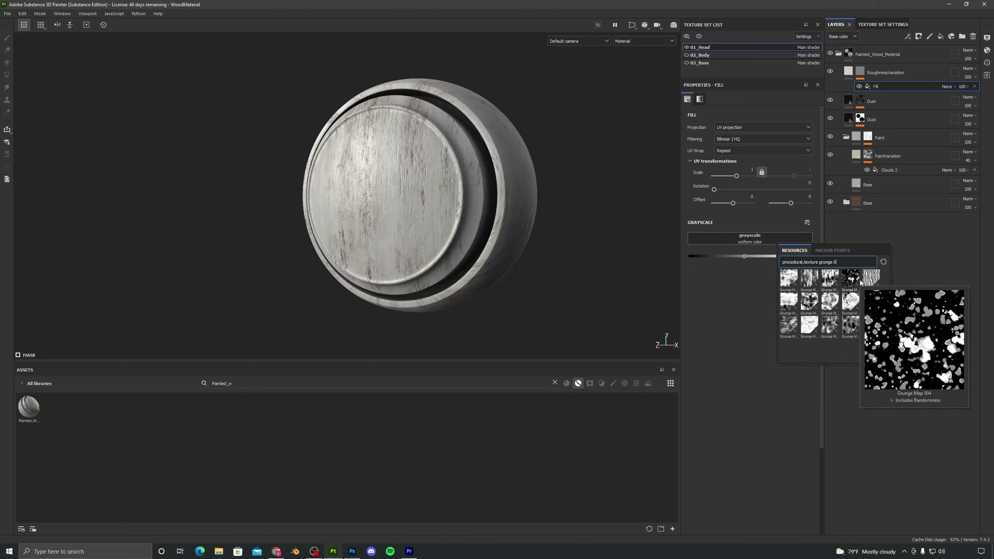
pyautogui.moveTo(812, 305)
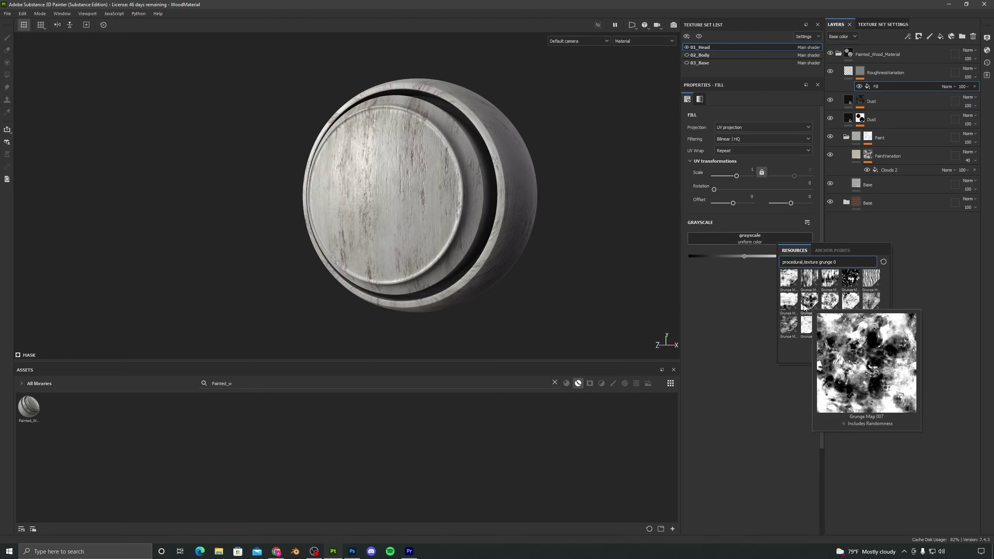
pyautogui.moveTo(805, 328)
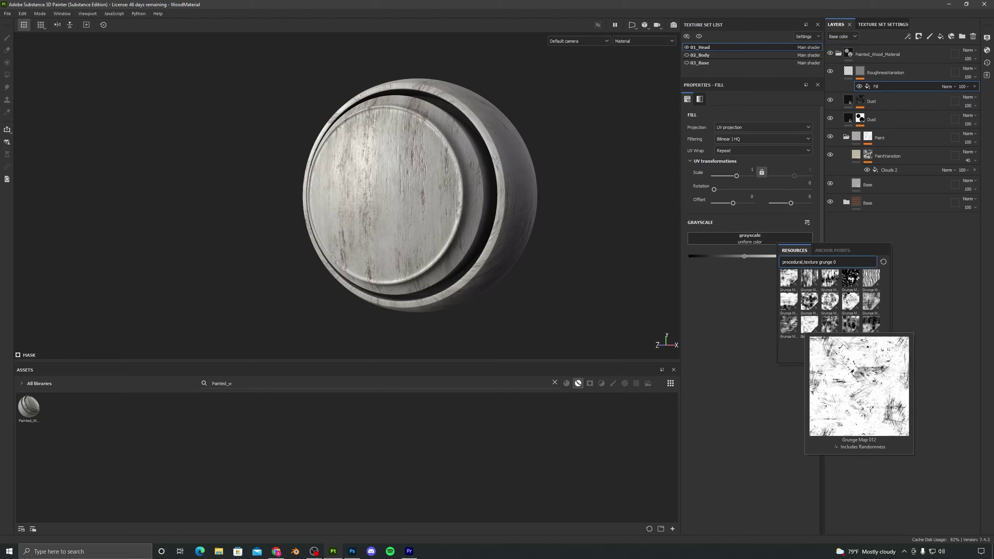
pyautogui.moveTo(874, 316)
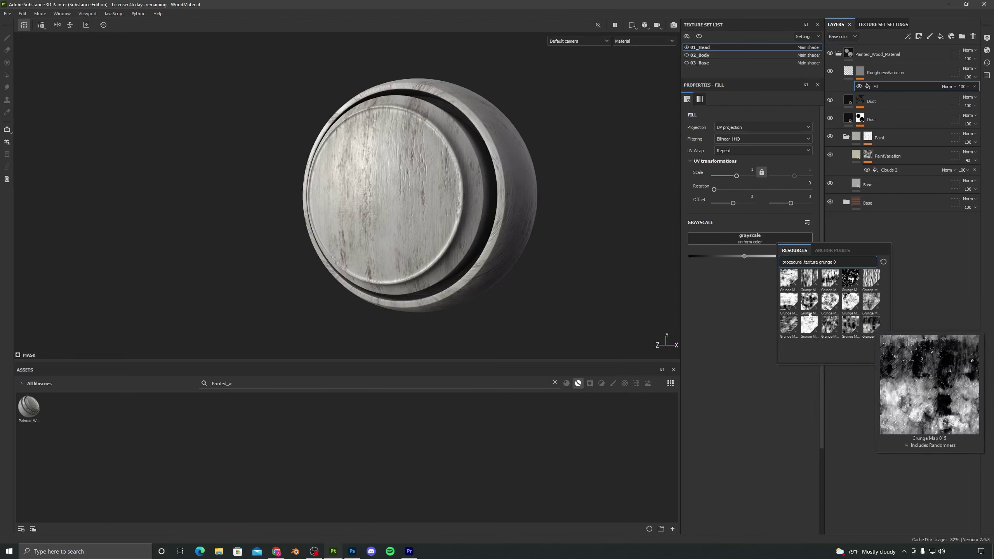
pyautogui.click(790, 278)
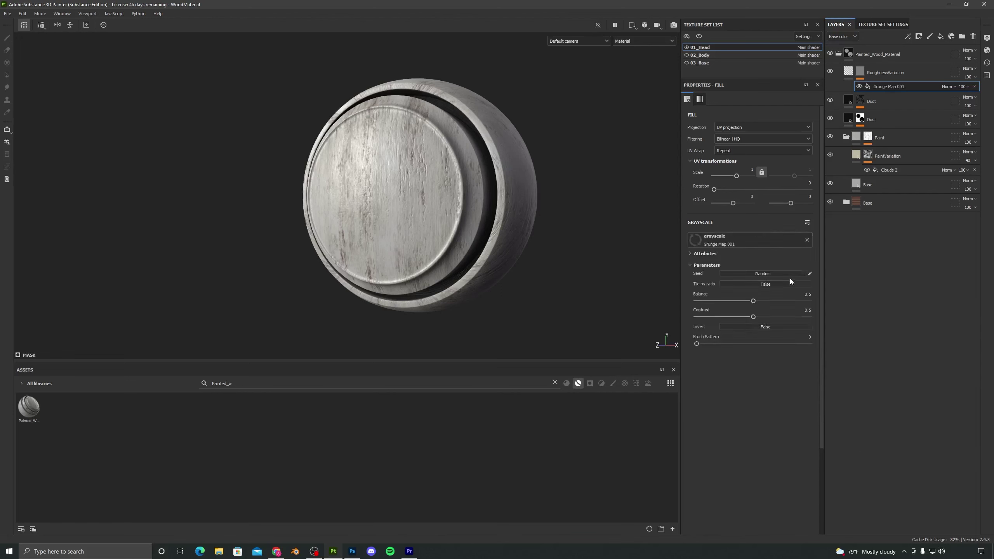
# Set the UV scale of Grunge Map 001 to 2.82 and raise its balance.
pyautogui.keyDown('alt'); pyautogui.moveTo(570, 279); pyautogui.dragTo(458, 241); pyautogui.keyUp('alt')
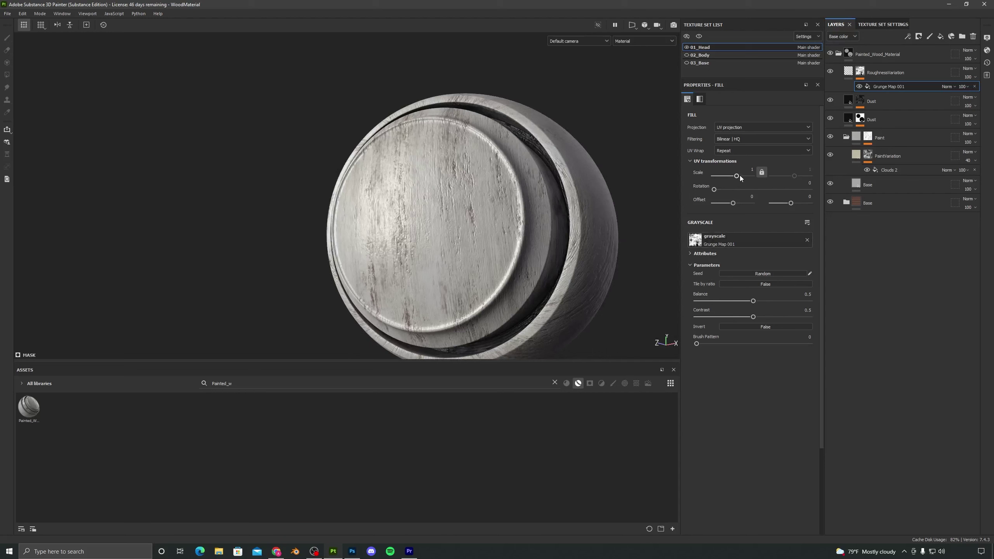
pyautogui.moveTo(739, 175)
pyautogui.mouseDown()
pyautogui.moveTo(752, 175)
pyautogui.moveTo(731, 177)
pyautogui.mouseUp()
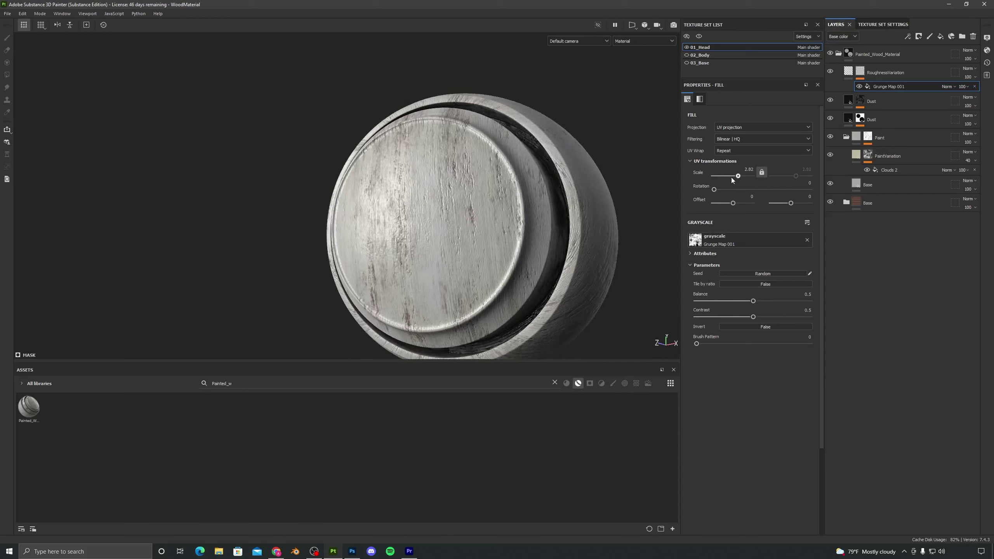
pyautogui.moveTo(753, 301)
pyautogui.mouseDown()
pyautogui.moveTo(802, 306)
pyautogui.moveTo(676, 305)
pyautogui.moveTo(833, 317)
pyautogui.moveTo(765, 315)
pyautogui.mouseUp()
# Lower the RoughnessVariation layer's roughness to about 0.18.
pyautogui.click(849, 72)
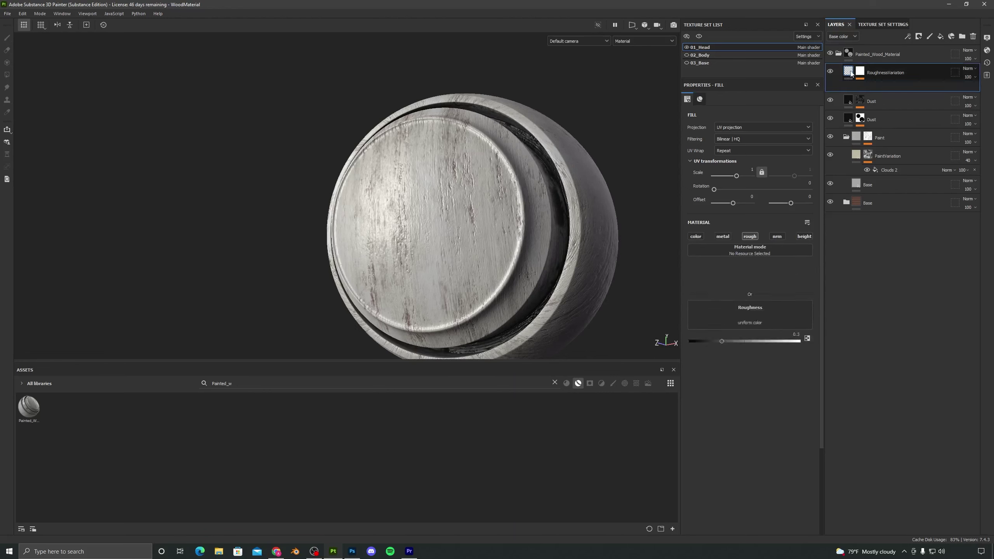
pyautogui.moveTo(721, 297)
pyautogui.mouseDown()
pyautogui.moveTo(689, 295)
pyautogui.moveTo(706, 301)
pyautogui.mouseUp()
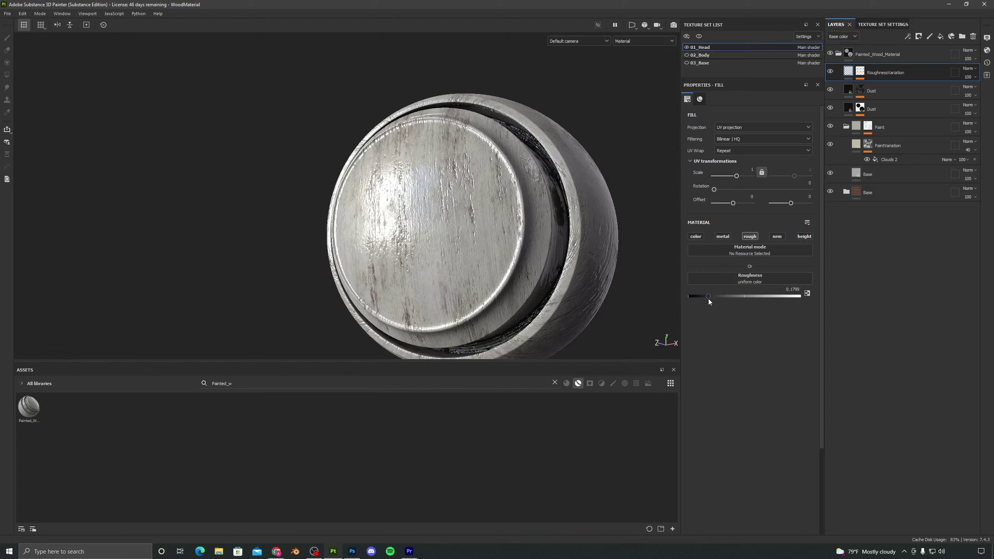
pyautogui.scroll(-2, 469, 251)
pyautogui.keyDown('alt'); pyautogui.moveTo(457, 231); pyautogui.dragTo(419, 248); pyautogui.keyUp('alt')
pyautogui.scroll(1, 420, 248)
# Set the balance of Grunge Map 001 in the RoughnessVariation mask to 0.26 after trying 0.34.
pyautogui.click(861, 72)
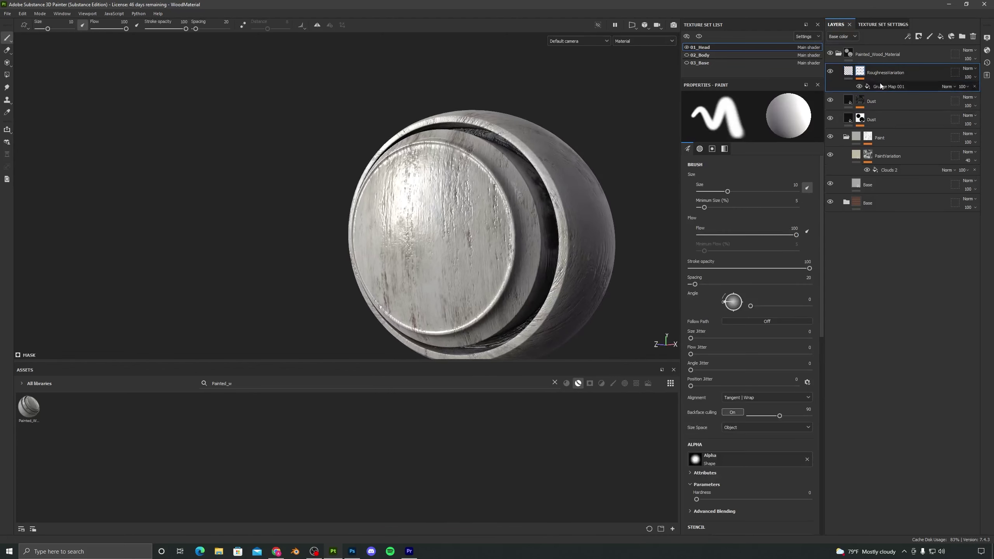
pyautogui.click(883, 87)
pyautogui.moveTo(759, 299); pyautogui.dragTo(727, 309)
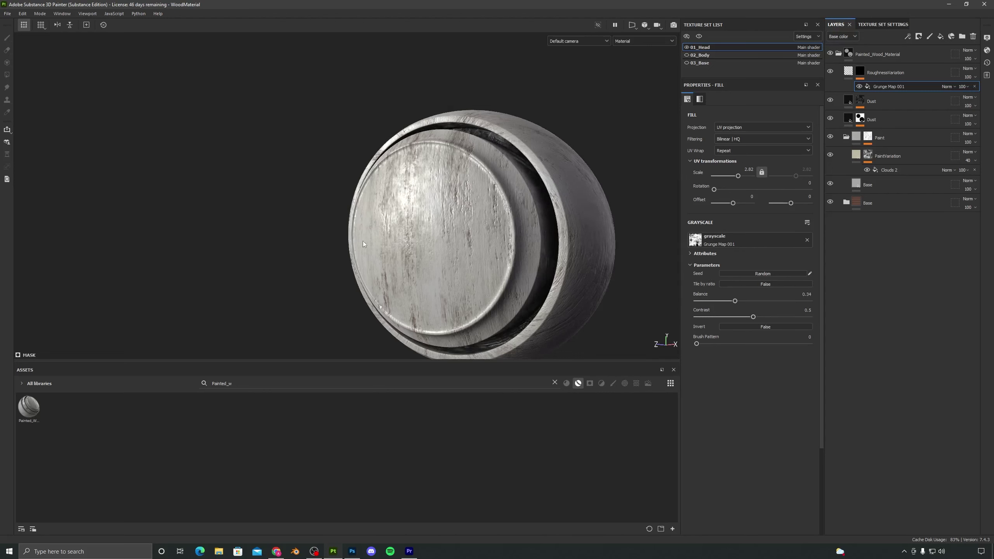
pyautogui.scroll(-2, 497, 235)
pyautogui.keyDown('alt'); pyautogui.moveTo(450, 231); pyautogui.dragTo(274, 222); pyautogui.keyUp('alt')
pyautogui.scroll(4, 282, 227)
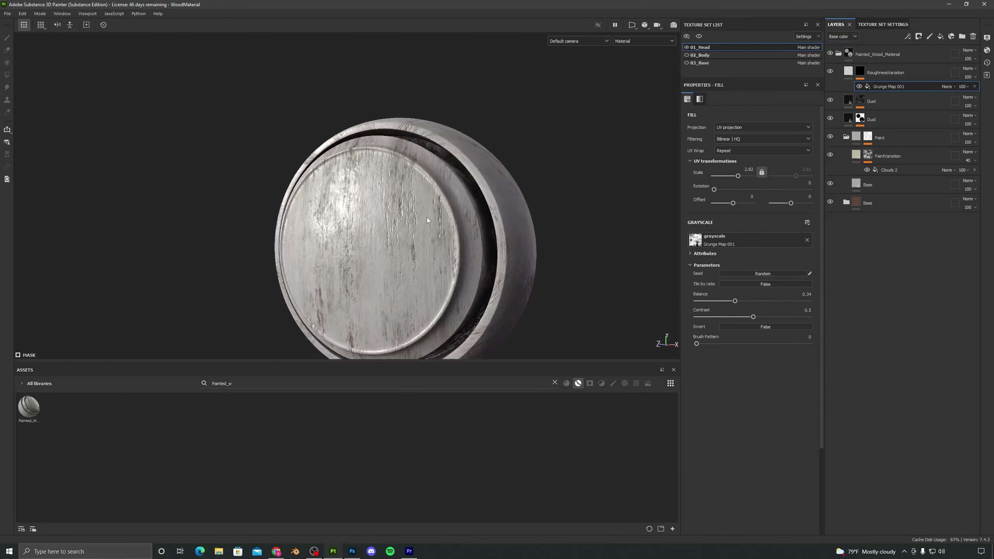
pyautogui.keyDown('alt'); pyautogui.moveTo(297, 235); pyautogui.dragTo(346, 251, button='middle'); pyautogui.keyUp('alt')
pyautogui.moveTo(741, 317)
pyautogui.mouseDown()
pyautogui.moveTo(731, 305)
pyautogui.moveTo(688, 302)
pyautogui.moveTo(726, 311)
pyautogui.mouseUp()
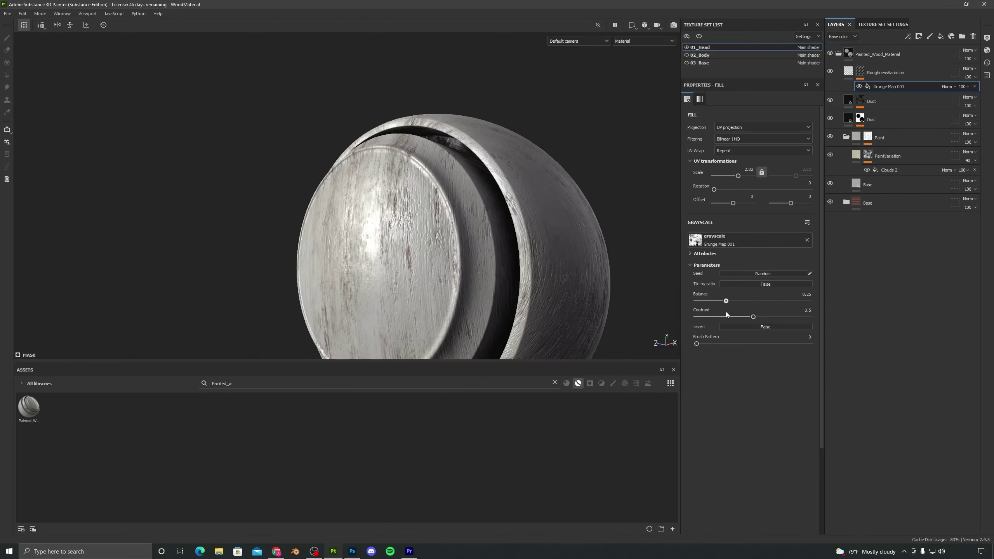
pyautogui.scroll(-2, 320, 257)
pyautogui.keyDown('alt'); pyautogui.moveTo(319, 258); pyautogui.dragTo(391, 232, button='middle'); pyautogui.keyUp('alt')
pyautogui.keyDown('alt'); pyautogui.moveTo(391, 232); pyautogui.dragTo(504, 200); pyautogui.keyUp('alt')
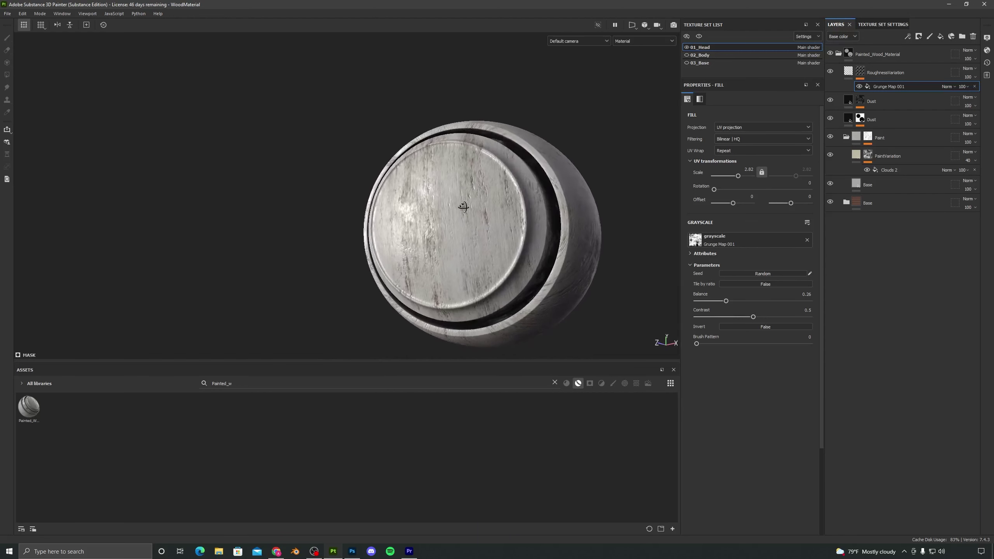
# Compare the surface with the RoughnessVariation layer hidden and shown, examining the reflections from several angles.
pyautogui.scroll(3, 447, 294)
pyautogui.click(830, 71)
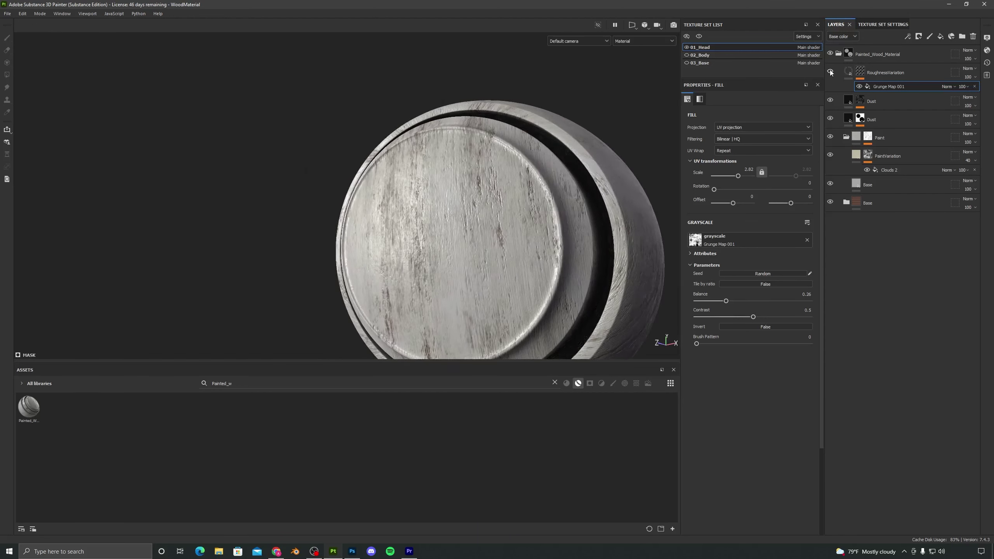
pyautogui.click(830, 72)
pyautogui.click(830, 72)
pyautogui.keyDown('alt'); pyautogui.moveTo(490, 204); pyautogui.dragTo(555, 257); pyautogui.keyUp('alt')
pyautogui.keyDown('shift'); pyautogui.moveTo(555, 257); pyautogui.dragTo(584, 259, button='right'); pyautogui.keyUp('shift')
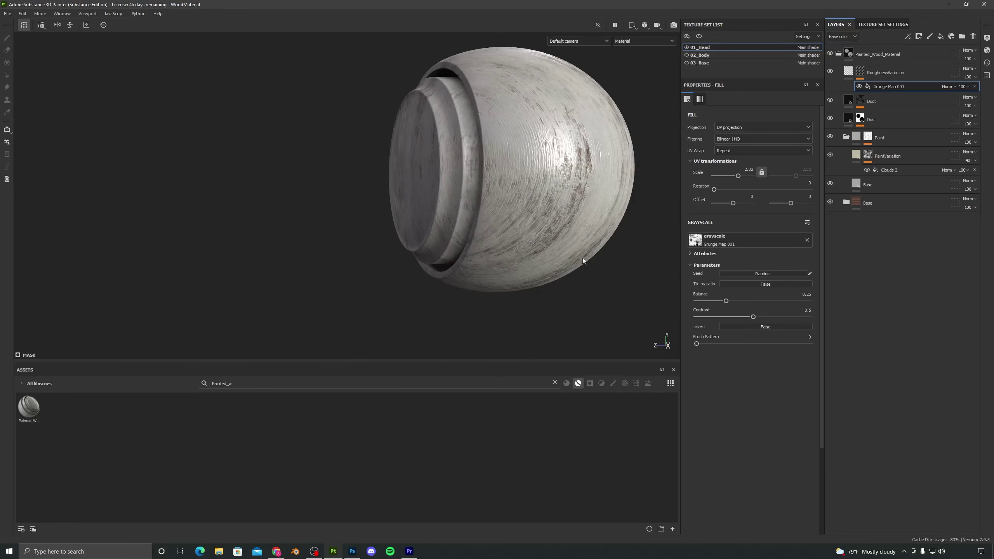
pyautogui.click(832, 71)
pyautogui.click(831, 72)
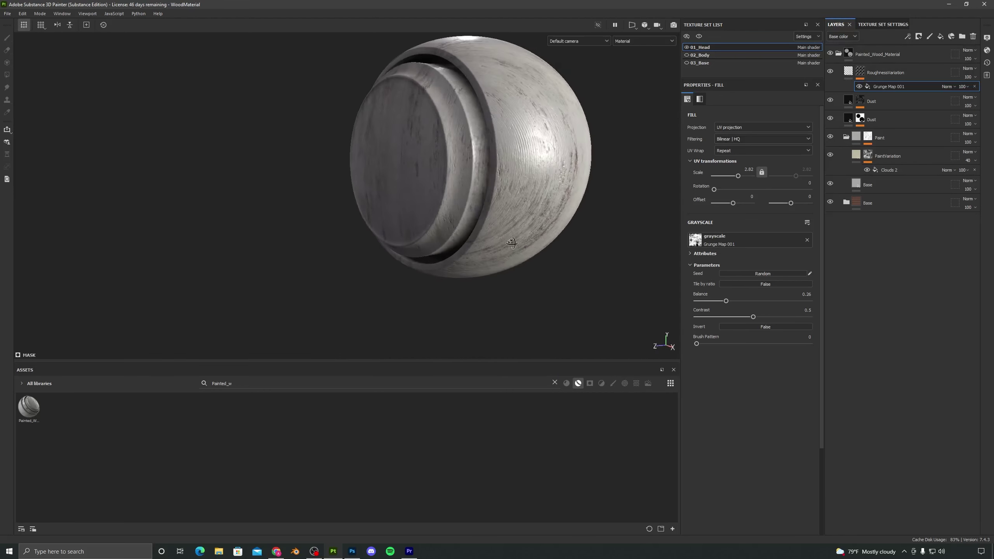
pyautogui.keyDown('alt'); pyautogui.moveTo(486, 231); pyautogui.dragTo(491, 200); pyautogui.keyUp('alt')
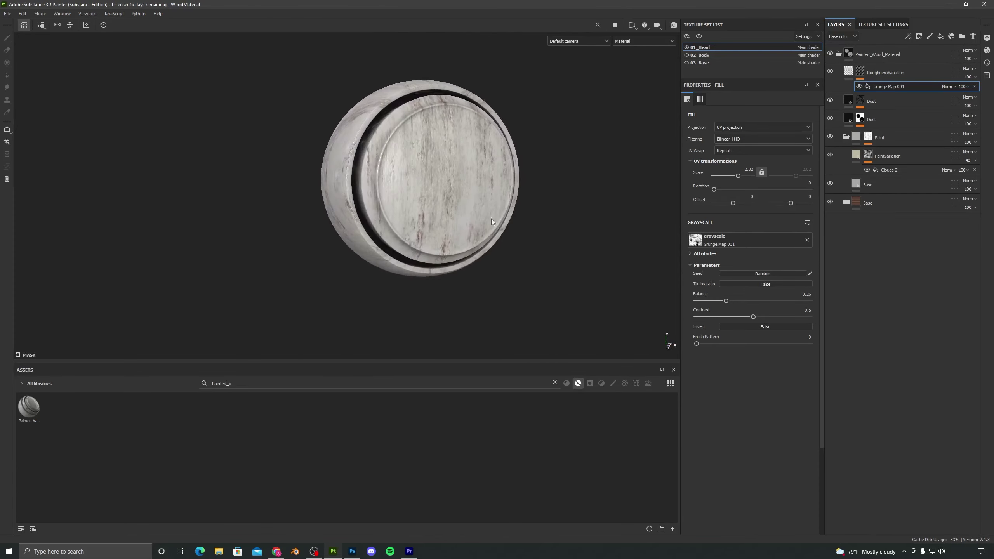
# Show the layer stack's Roughness channel and set the RoughnessVariation layer's opacity to 80.
pyautogui.scroll(1, 501, 198)
pyautogui.click(850, 37)
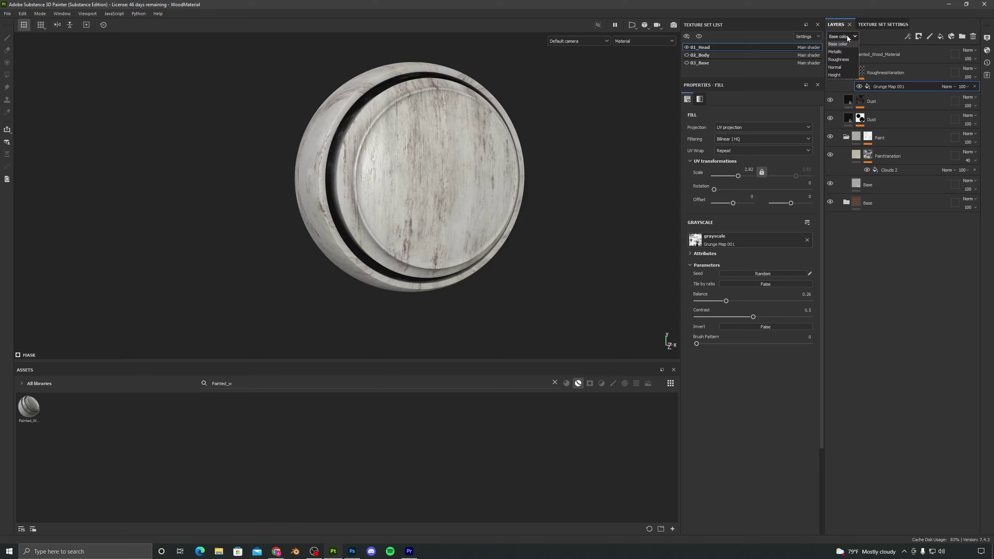
pyautogui.click(846, 61)
pyautogui.click(969, 86)
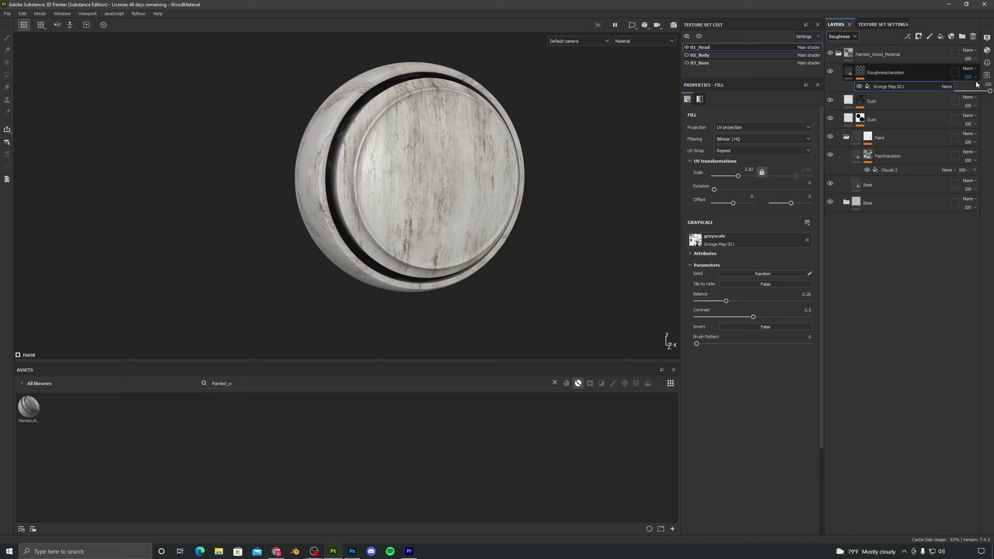
pyautogui.moveTo(990, 91)
pyautogui.mouseDown()
pyautogui.moveTo(958, 91)
pyautogui.moveTo(990, 91)
pyautogui.mouseUp()
pyautogui.keyDown('alt'); pyautogui.moveTo(472, 181); pyautogui.dragTo(239, 178); pyautogui.keyUp('alt')
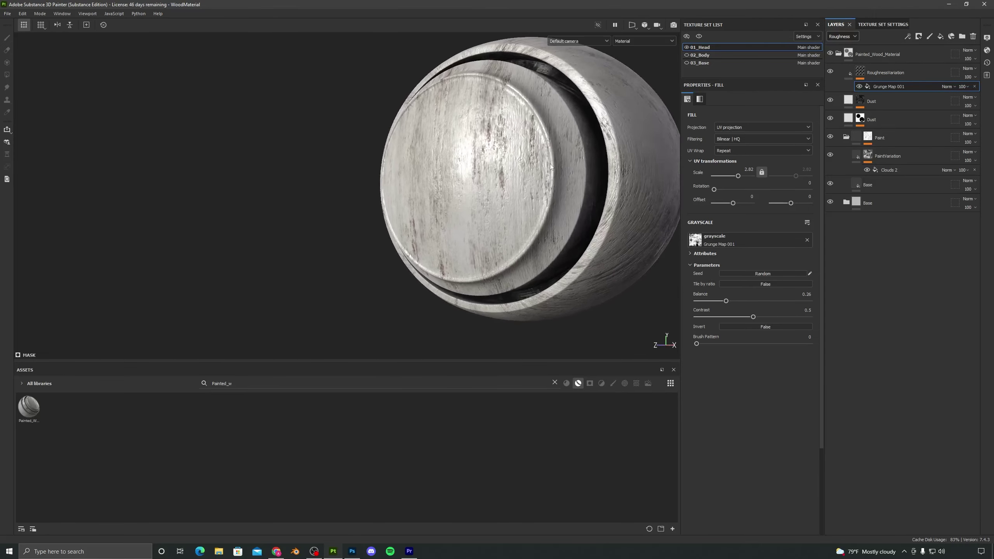
pyautogui.click(967, 87)
pyautogui.moveTo(990, 93)
pyautogui.mouseDown()
pyautogui.moveTo(949, 100)
pyautogui.moveTo(990, 92)
pyautogui.mouseUp()
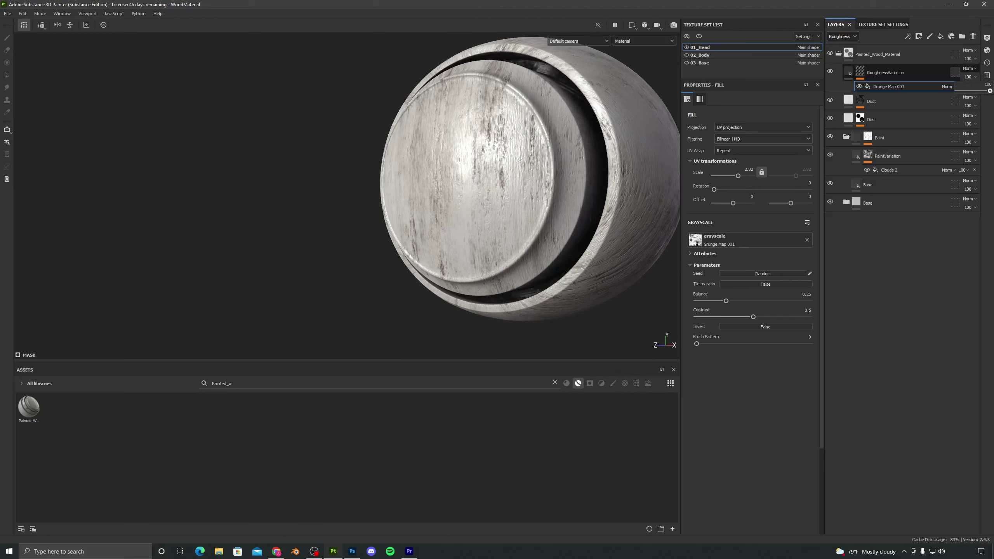
pyautogui.doubleClick(987, 84)
pyautogui.press('Return')
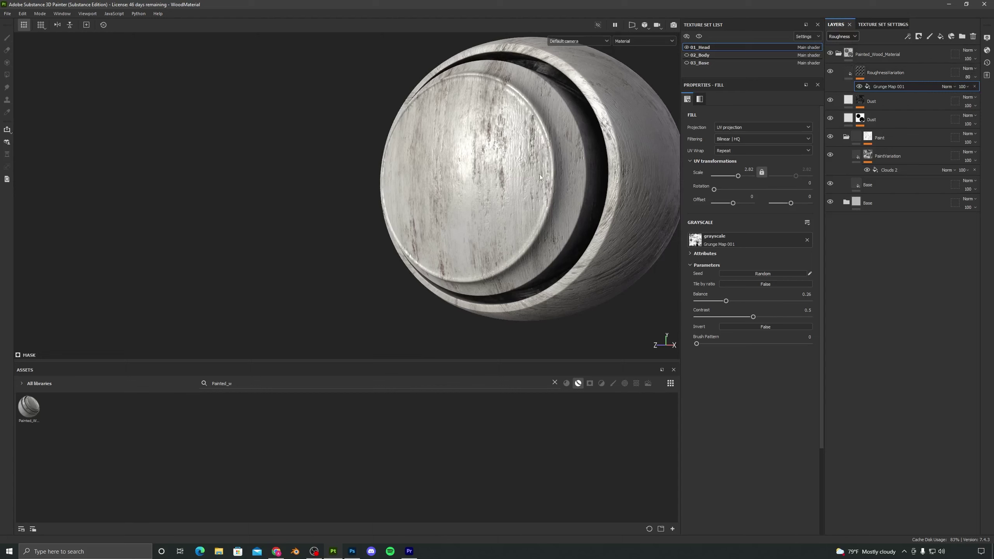
# Set the UV scale of Grunge Map 001 in the RoughnessVariation mask to 2.64.
pyautogui.keyDown('alt'); pyautogui.moveTo(442, 173); pyautogui.dragTo(598, 200); pyautogui.keyUp('alt')
pyautogui.scroll(2, 469, 169)
pyautogui.scroll(-2, 506, 270)
pyautogui.keyDown('alt'); pyautogui.moveTo(506, 270); pyautogui.dragTo(536, 274); pyautogui.keyUp('alt')
pyautogui.keyDown('alt'); pyautogui.moveTo(487, 298); pyautogui.dragTo(447, 232, button='middle'); pyautogui.keyUp('alt')
pyautogui.click(863, 75)
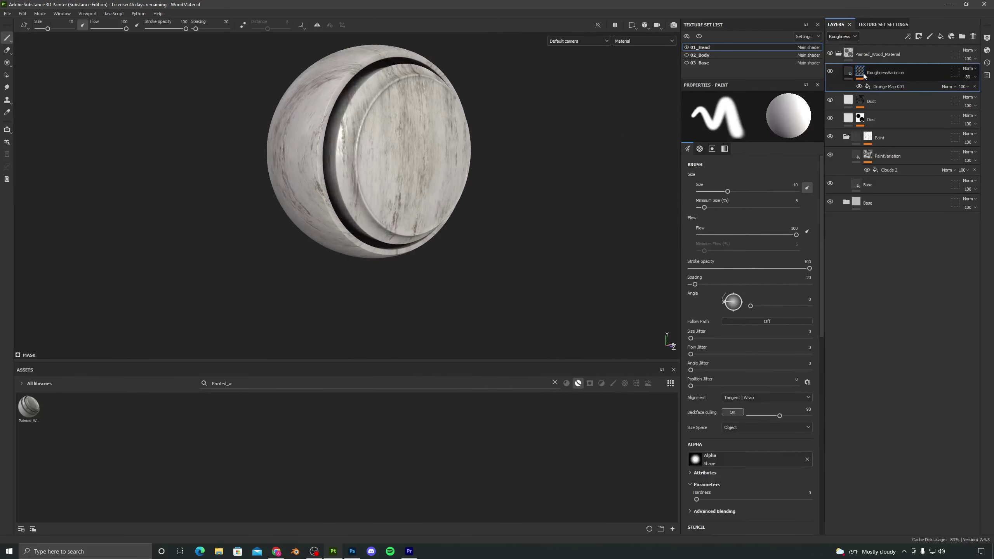
pyautogui.click(880, 86)
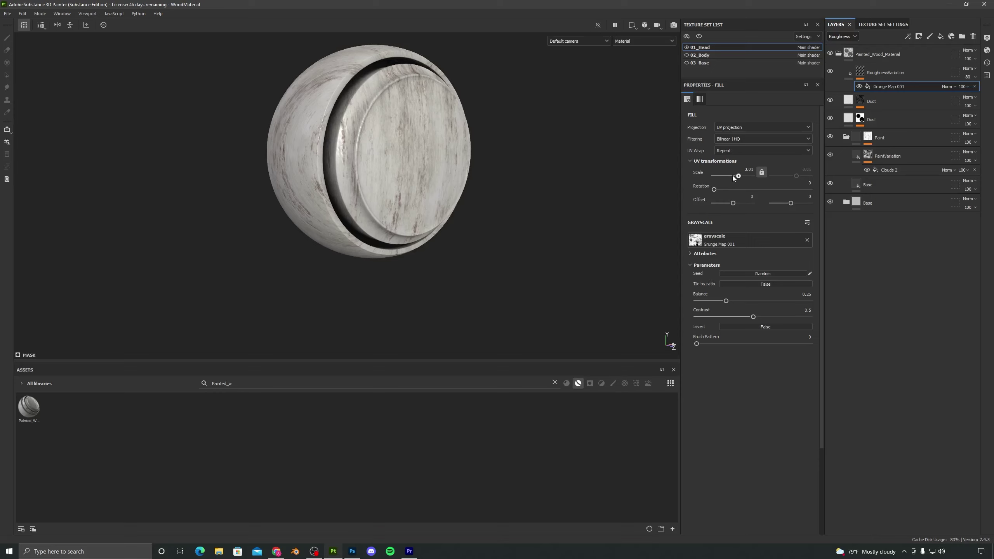
pyautogui.moveTo(733, 175); pyautogui.dragTo(730, 175)
pyautogui.keyDown('alt'); pyautogui.moveTo(513, 178); pyautogui.dragTo(131, 174); pyautogui.keyUp('alt')
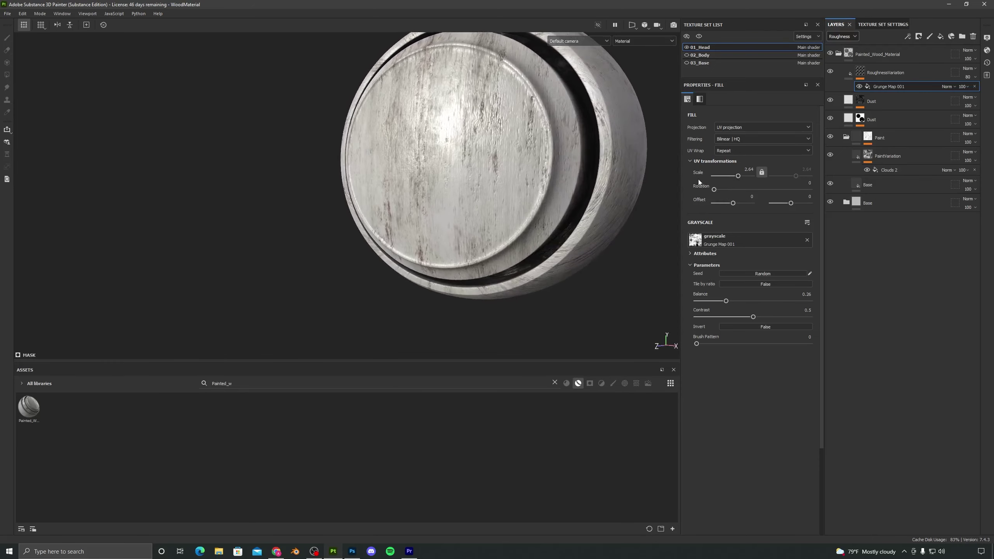
pyautogui.moveTo(738, 175); pyautogui.dragTo(738, 176)
# Set the balance of Grunge Map 001 to 0.3 after trying 0.35, and check the reflections on the surface.
pyautogui.moveTo(726, 301)
pyautogui.mouseDown()
pyautogui.moveTo(754, 300)
pyautogui.moveTo(679, 305)
pyautogui.moveTo(736, 305)
pyautogui.mouseUp()
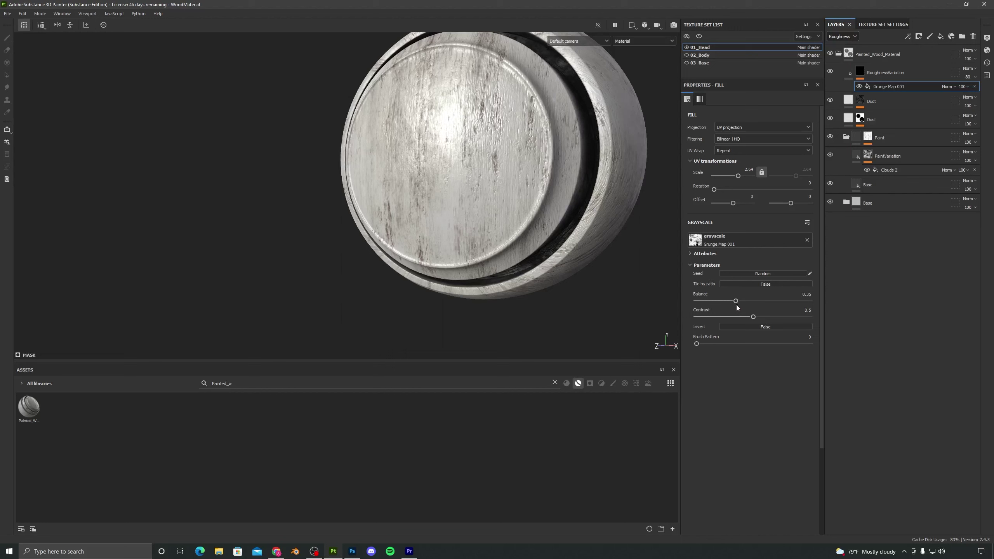
pyautogui.hotkey('ctrl', 'z')
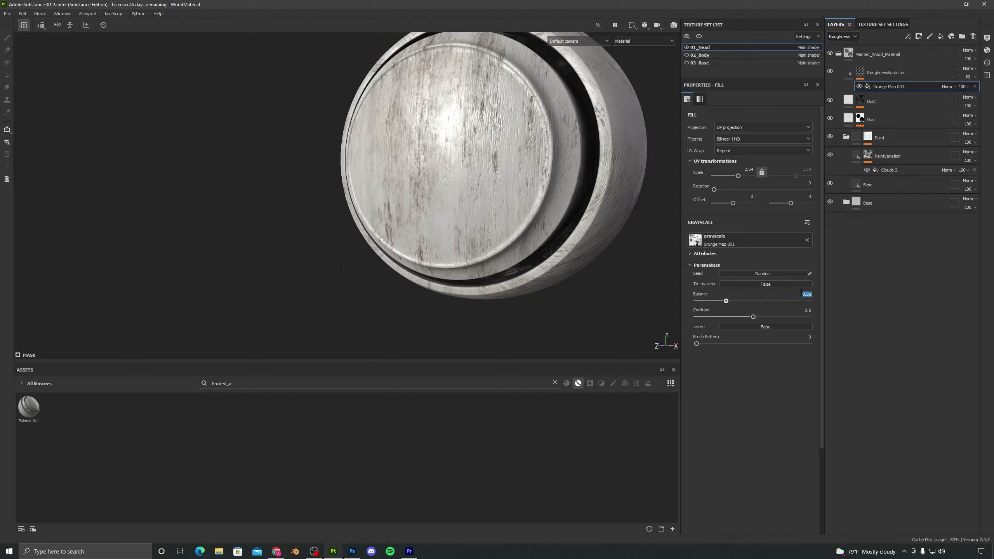
pyautogui.write('0.3')
pyautogui.scroll(-3, 415, 192)
pyautogui.keyDown('alt'); pyautogui.moveTo(415, 192); pyautogui.dragTo(496, 207); pyautogui.keyUp('alt')
pyautogui.keyDown('alt'); pyautogui.moveTo(495, 207); pyautogui.dragTo(399, 175, button='middle'); pyautogui.keyUp('alt')
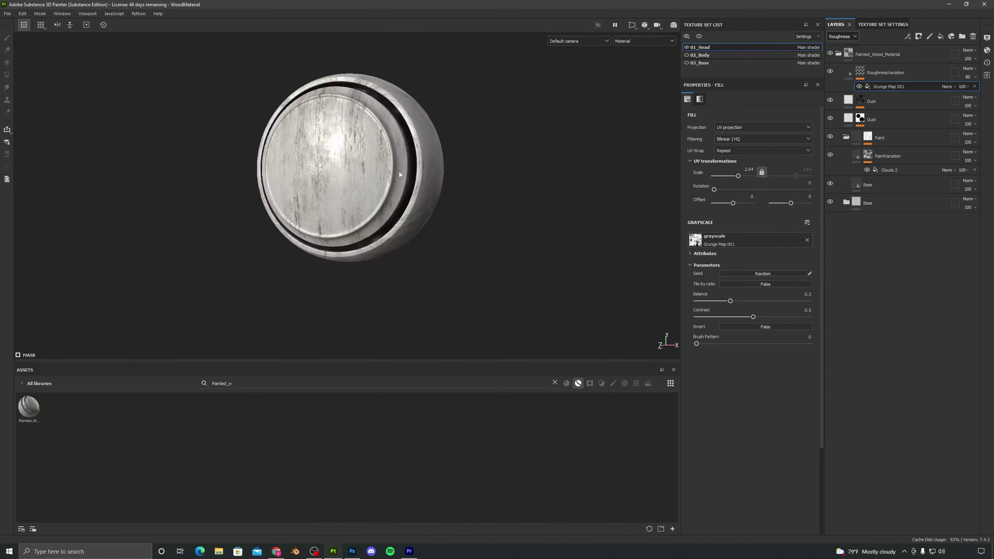
pyautogui.keyDown('alt'); pyautogui.moveTo(399, 175); pyautogui.dragTo(211, 348); pyautogui.keyUp('alt')
# Delete the saved Painted_Wood_Material preset and create a new smart material from the updated Painted_Wood_Material folder.
pyautogui.rightClick(27, 409)
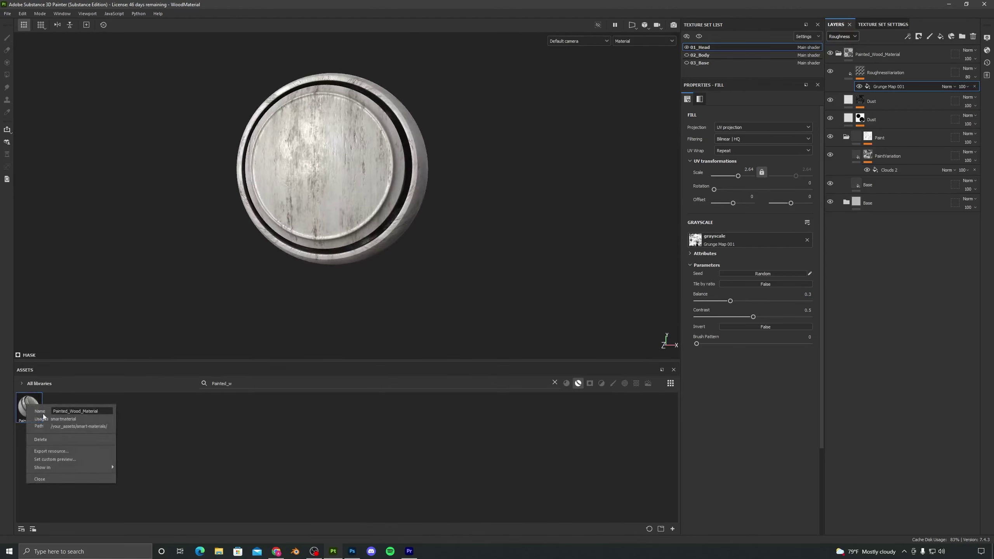
pyautogui.click(41, 439)
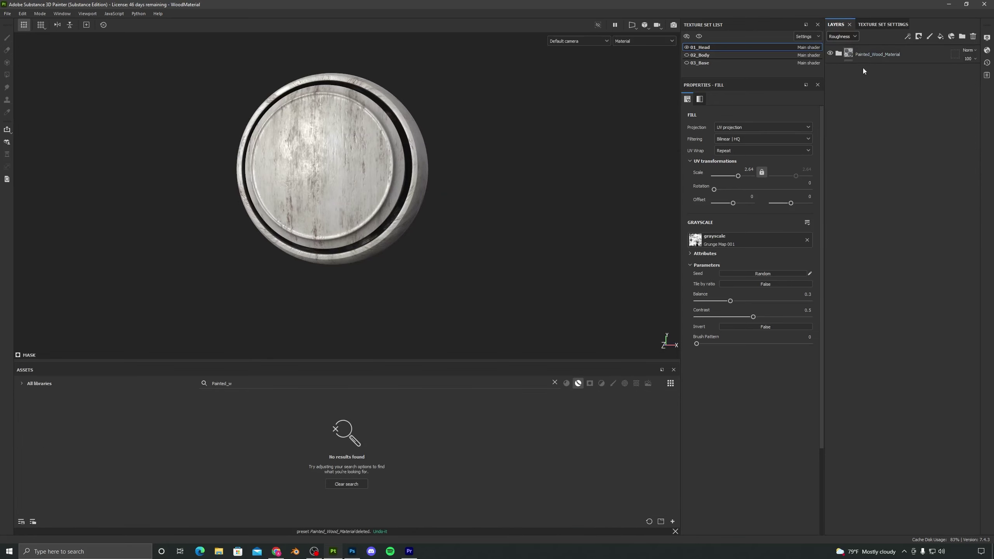
pyautogui.click(848, 53)
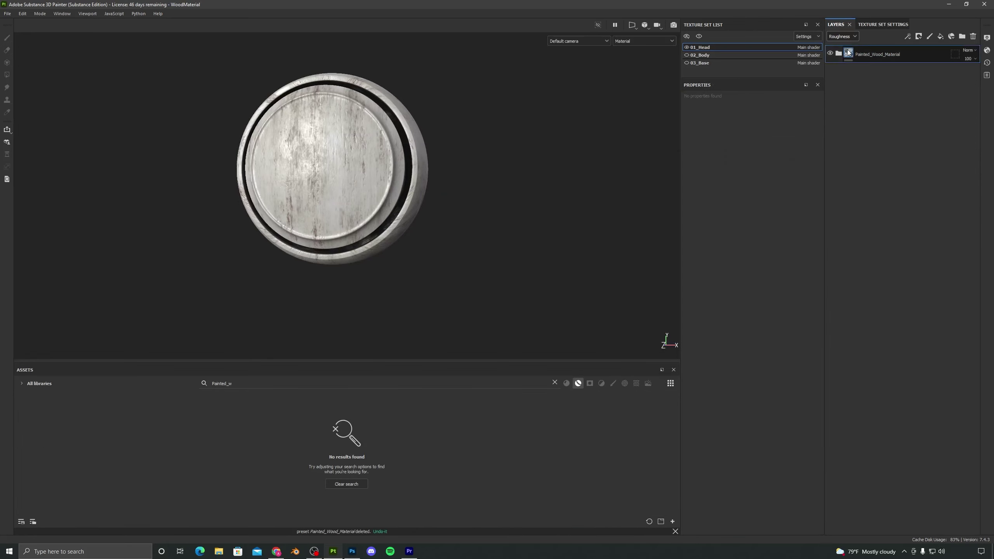
pyautogui.rightClick(848, 52)
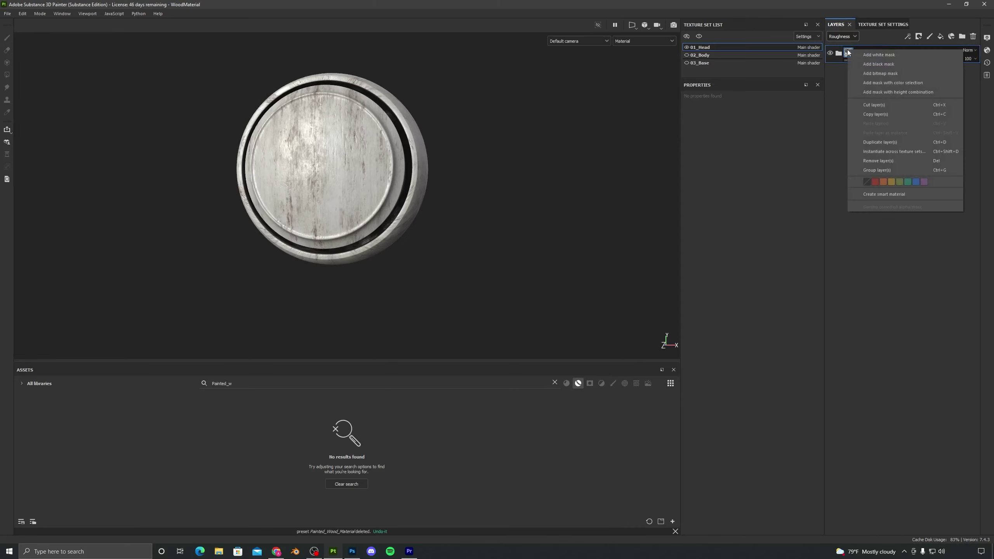
pyautogui.click(884, 193)
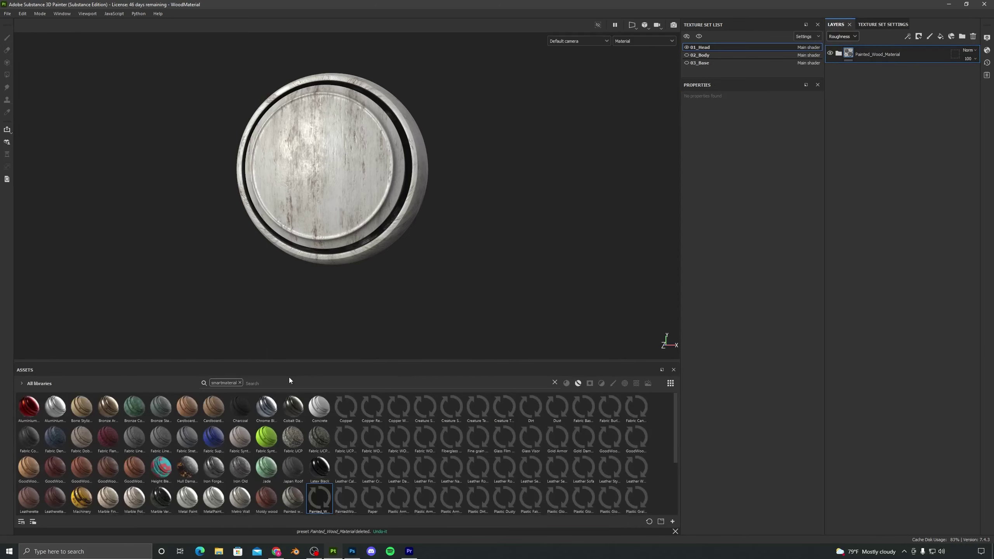
pyautogui.moveTo(320, 504)
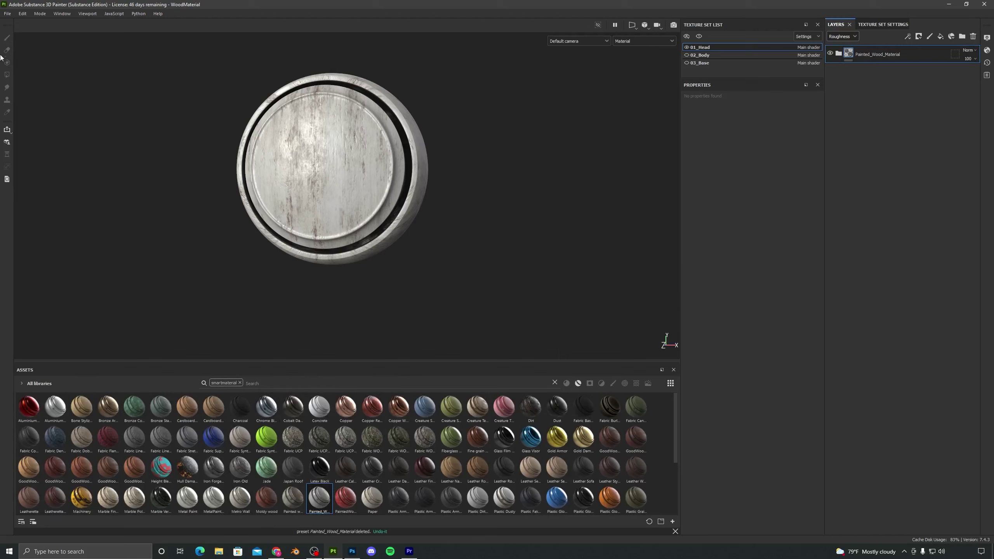
# Create a new project from the mesh cabinet.fbx in the Painted Wood folder, saving the changes to the current project.
pyautogui.click(7, 13)
pyautogui.click(13, 22)
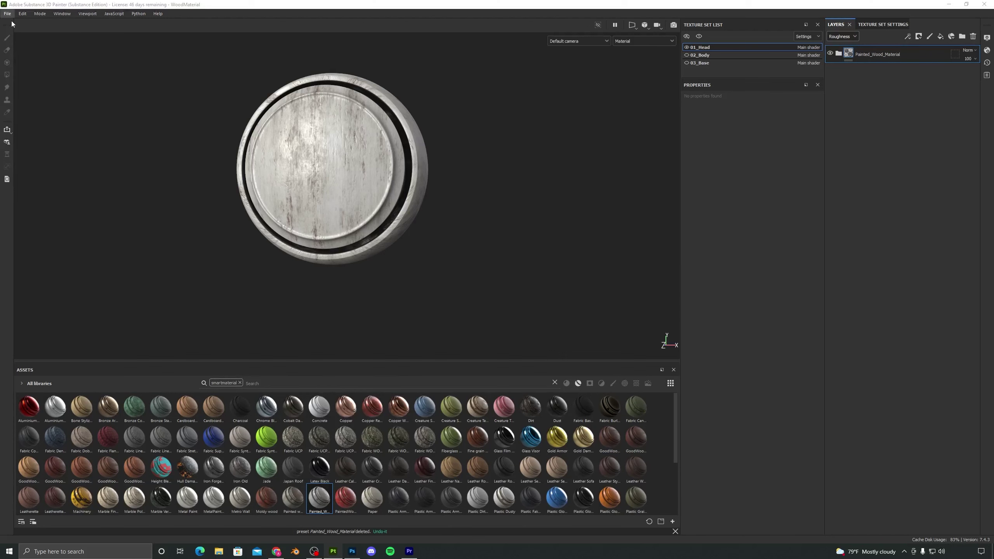
pyautogui.moveTo(502, 158); pyautogui.dragTo(419, 87)
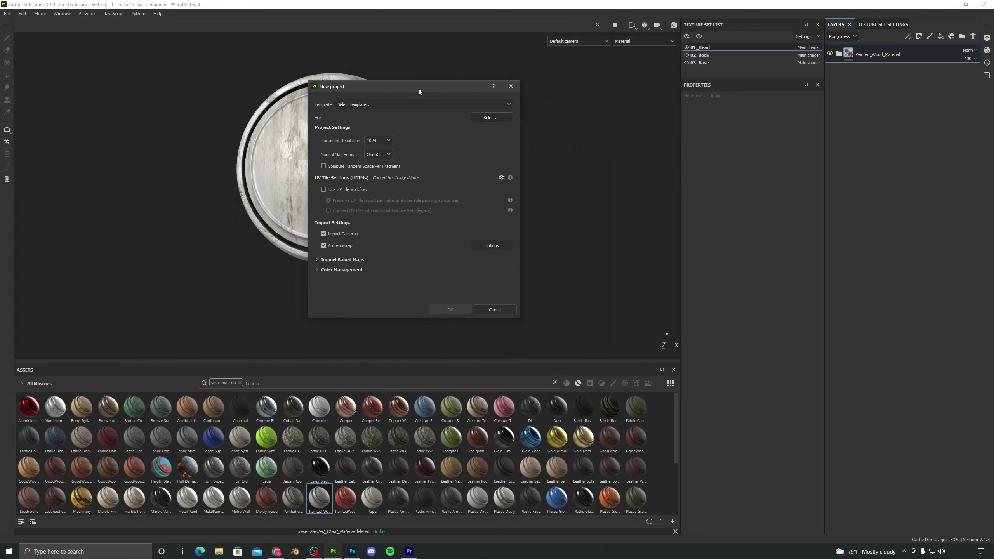
pyautogui.moveTo(418, 89); pyautogui.dragTo(511, 132)
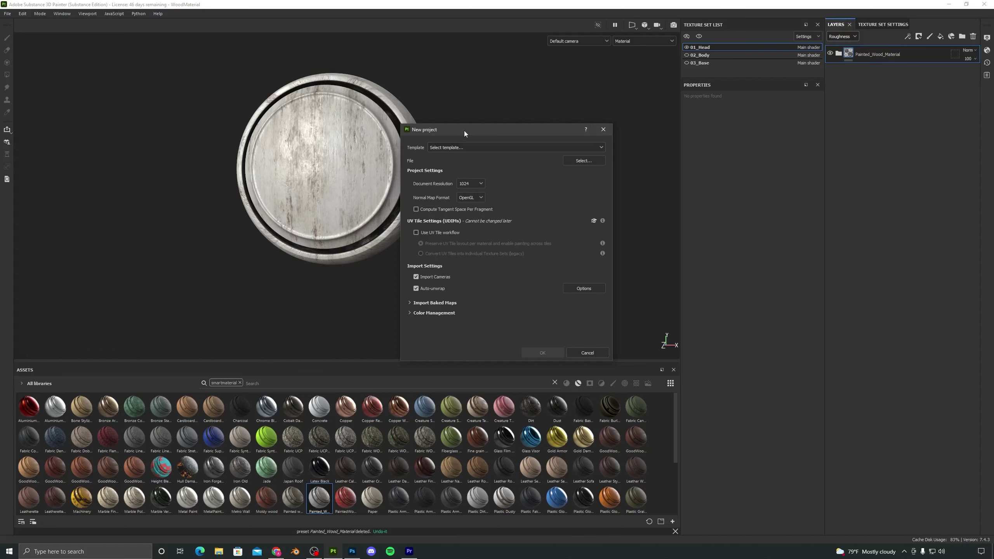
pyautogui.moveTo(464, 130); pyautogui.dragTo(411, 119)
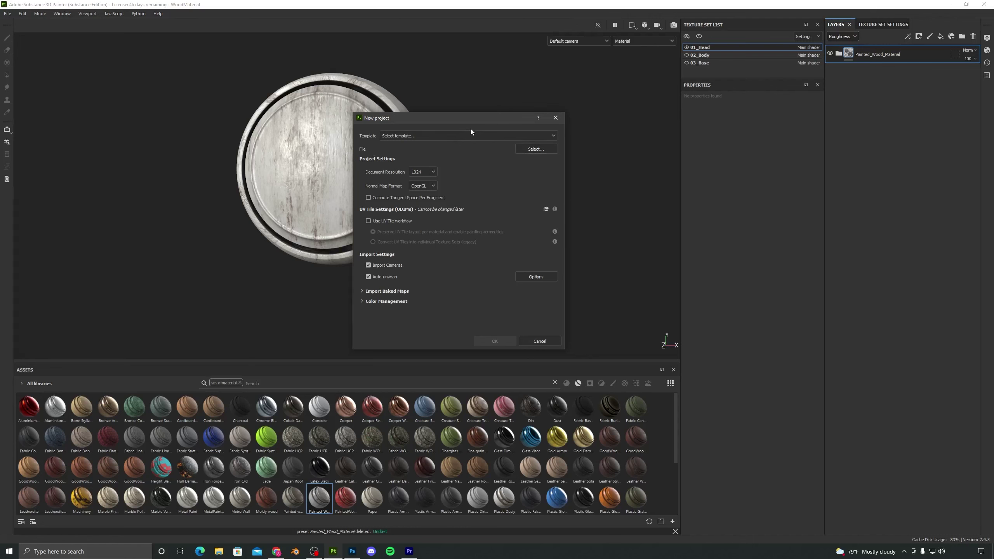
pyautogui.moveTo(460, 120); pyautogui.dragTo(405, 114)
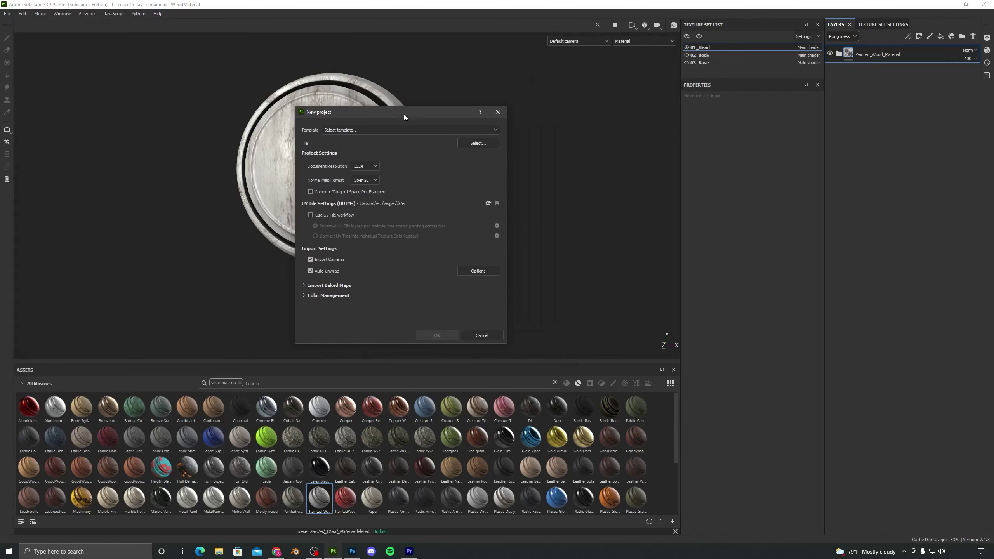
pyautogui.click(484, 144)
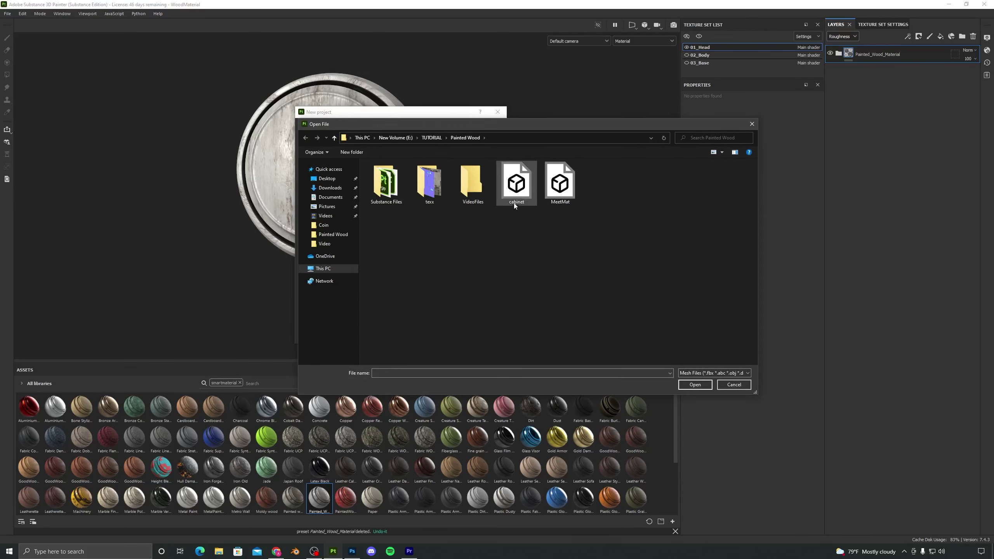
pyautogui.click(525, 185)
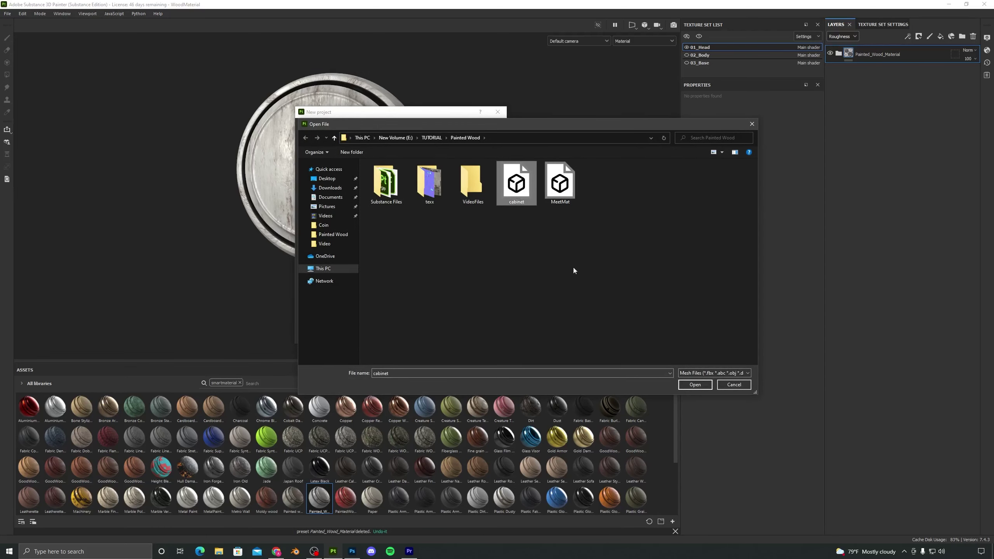
pyautogui.click(695, 385)
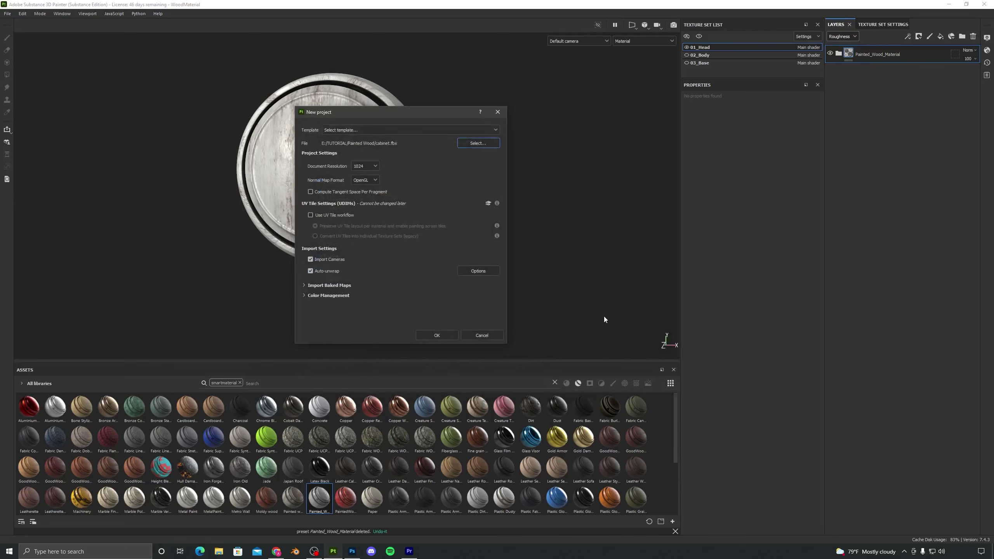
pyautogui.click(438, 338)
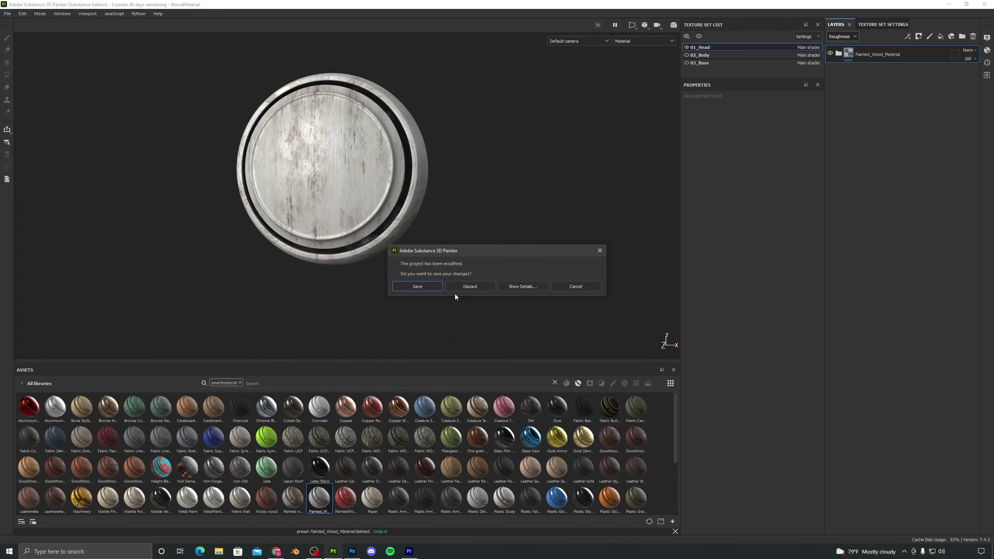
pyautogui.click(427, 286)
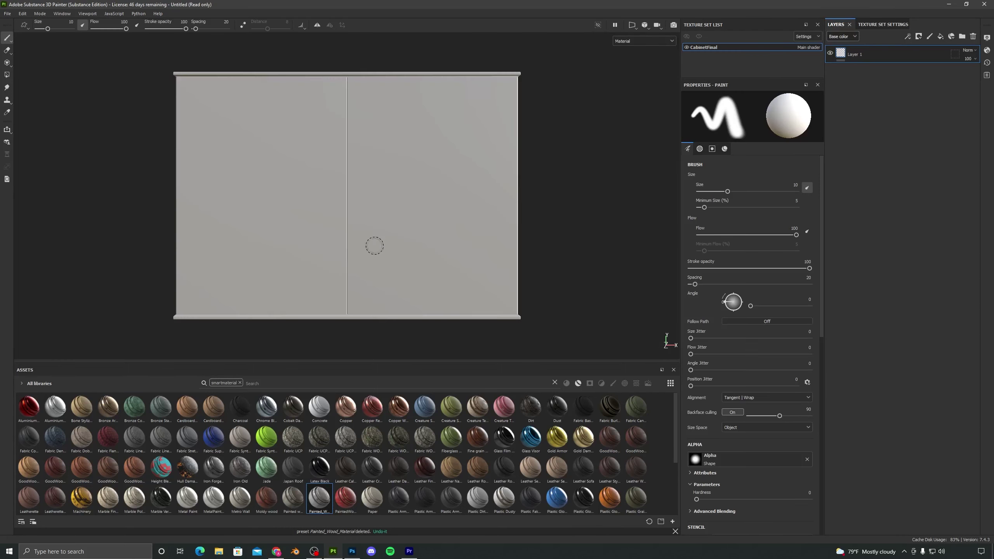
# Open the mesh map baking settings for the cabinet and set the output size to 2048.
pyautogui.moveTo(306, 168)
pyautogui.keyDown('alt'); pyautogui.mouseDown()
pyautogui.moveTo(395, 173)
pyautogui.moveTo(432, 219)
pyautogui.moveTo(437, 202)
pyautogui.moveTo(633, 211)
pyautogui.moveTo(389, 255)
pyautogui.moveTo(355, 242)
pyautogui.moveTo(450, 250)
pyautogui.moveTo(433, 248)
pyautogui.moveTo(486, 227)
pyautogui.moveTo(401, 231)
pyautogui.moveTo(448, 217)
pyautogui.mouseUp(); pyautogui.keyUp('alt')
pyautogui.scroll(-2, 432, 219)
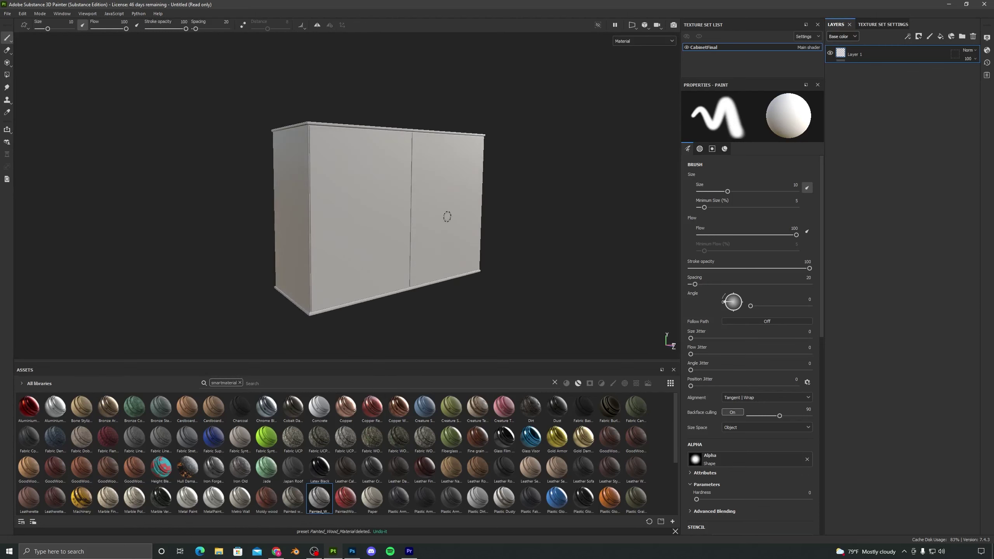
pyautogui.click(883, 25)
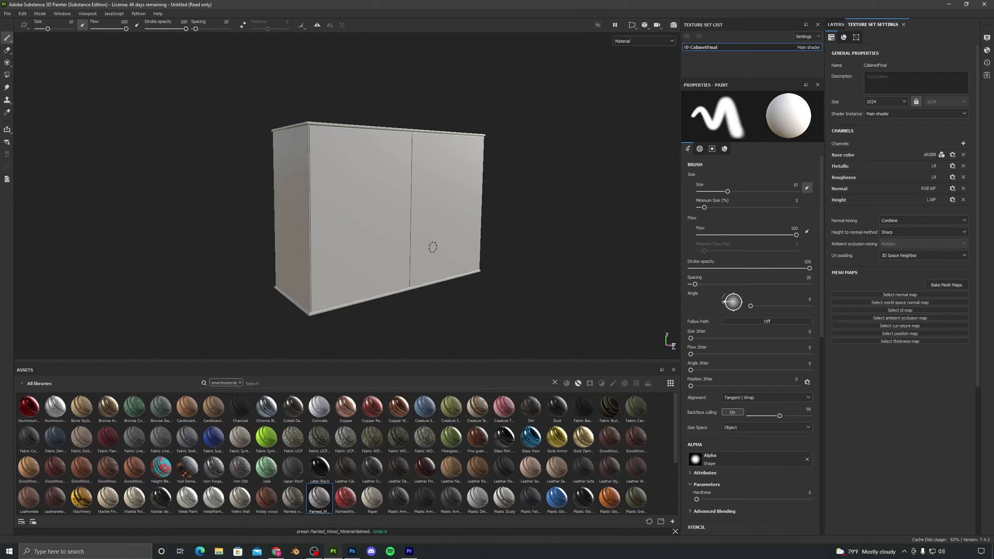
pyautogui.keyDown('alt'); pyautogui.moveTo(420, 243); pyautogui.dragTo(446, 254); pyautogui.keyUp('alt')
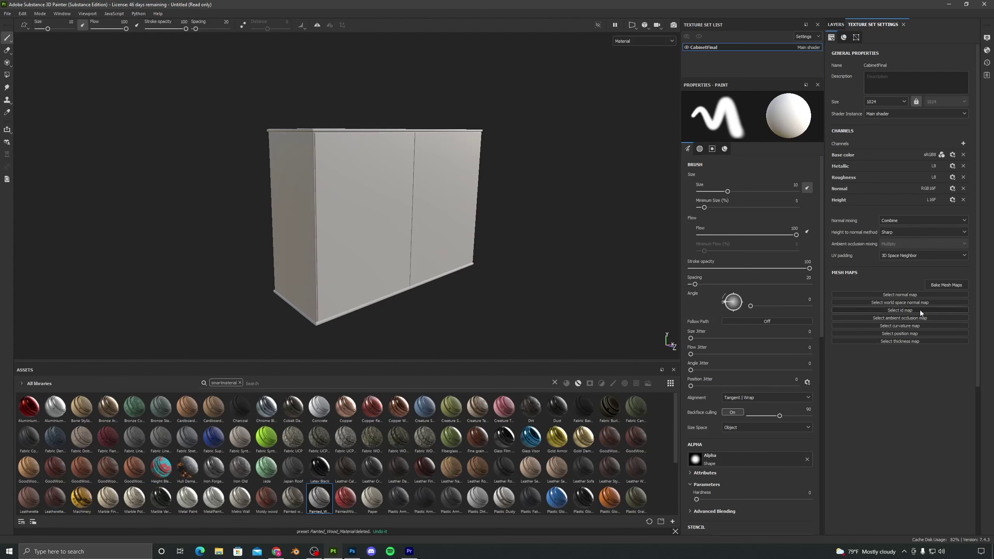
pyautogui.click(944, 285)
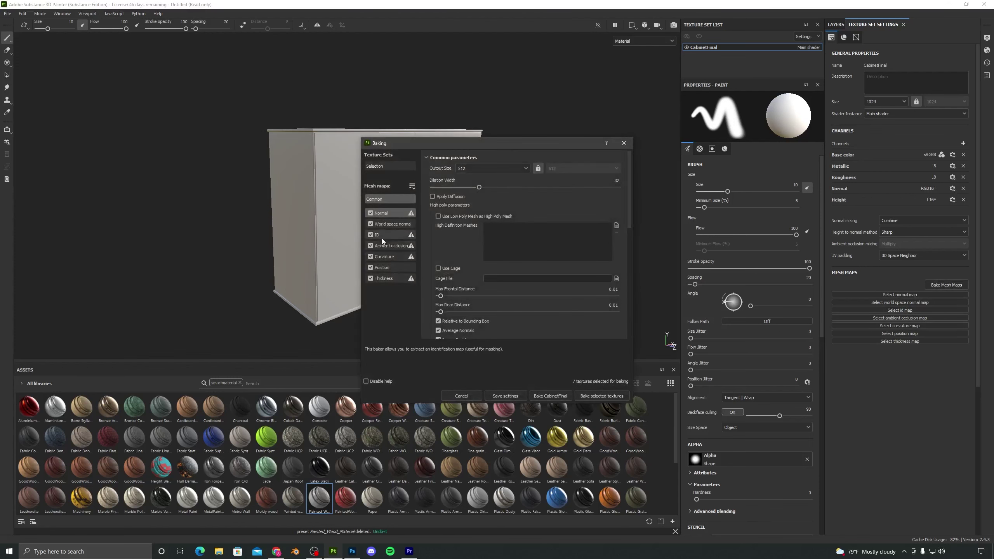
pyautogui.click(466, 169)
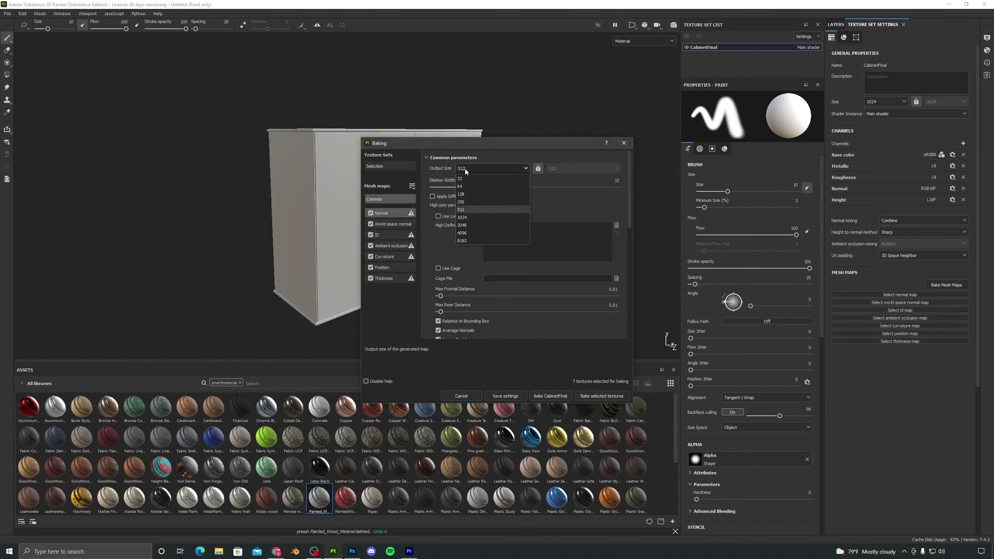
pyautogui.click(472, 224)
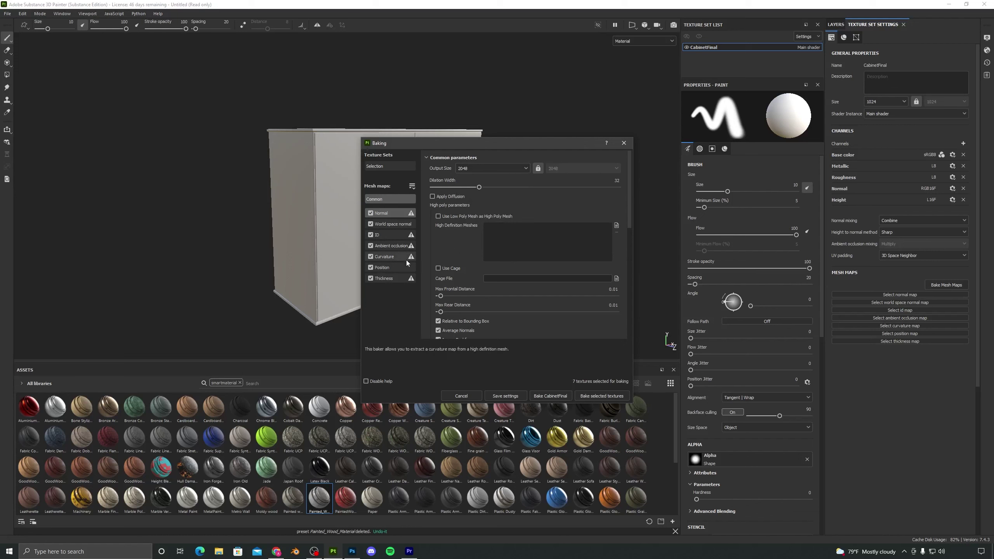
# Exclude the ID map from the bake and set antialiasing to Subsampling 8x8.
pyautogui.click(370, 234)
pyautogui.scroll(-3, 470, 231)
pyautogui.click(504, 283)
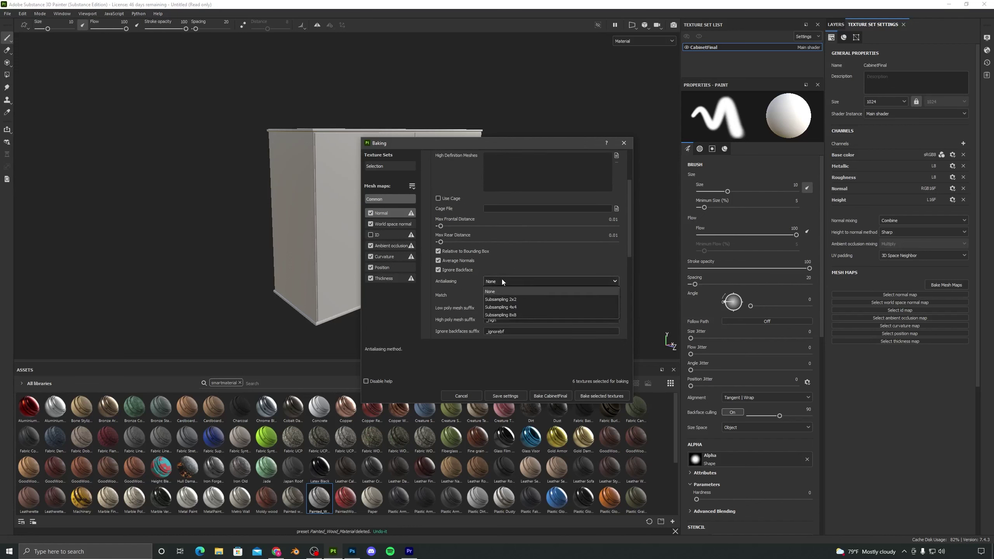
pyautogui.click(518, 313)
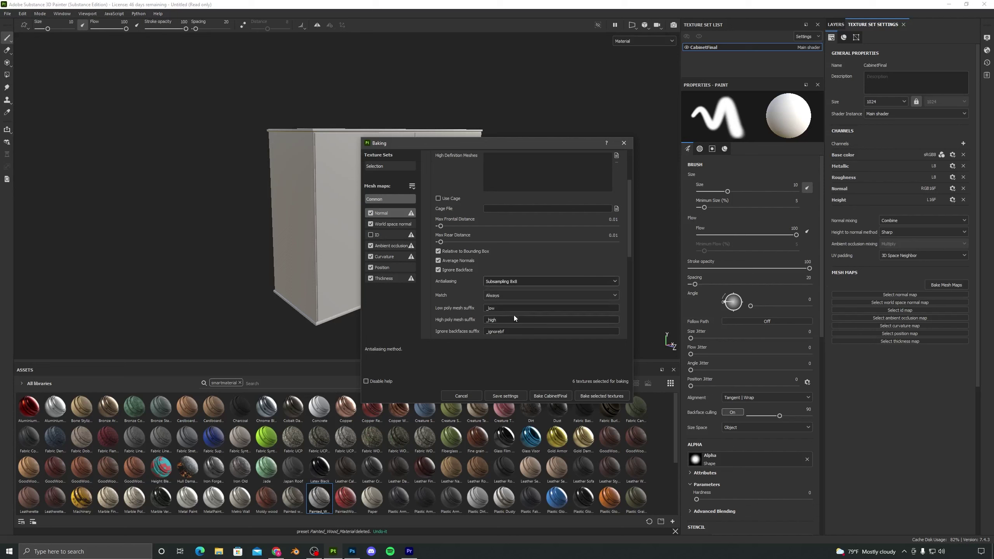
# Bake the selected mesh maps for the cabinet and close the finished baking report.
pyautogui.click(611, 399)
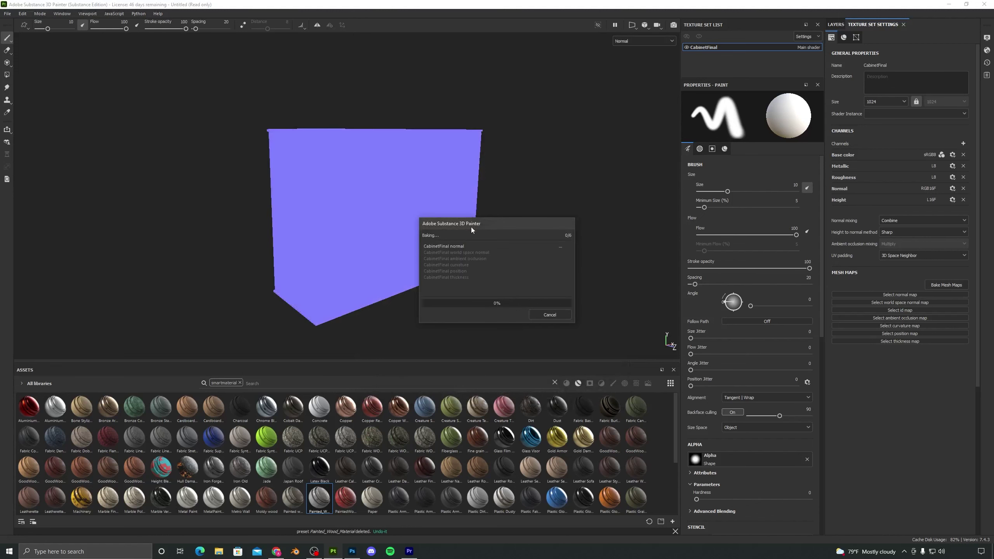
pyautogui.moveTo(471, 226); pyautogui.dragTo(515, 157)
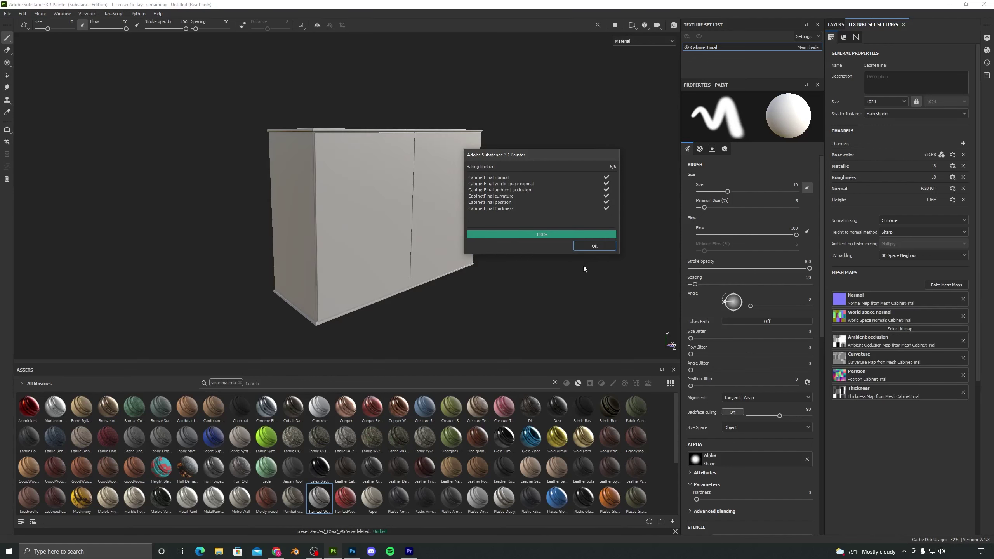
pyautogui.click(597, 247)
# Apply the Painted_Wood_Material smart material to the cabinet mesh.
pyautogui.keyDown('alt'); pyautogui.moveTo(435, 260); pyautogui.dragTo(359, 255); pyautogui.keyUp('alt')
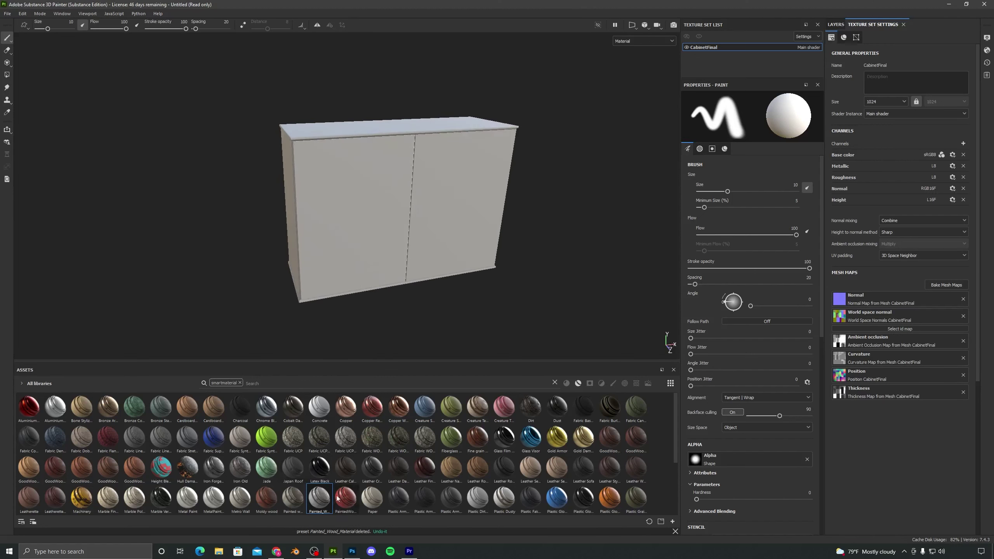
pyautogui.moveTo(319, 508)
pyautogui.mouseDown()
pyautogui.moveTo(346, 491)
pyautogui.moveTo(410, 263)
pyautogui.mouseUp()
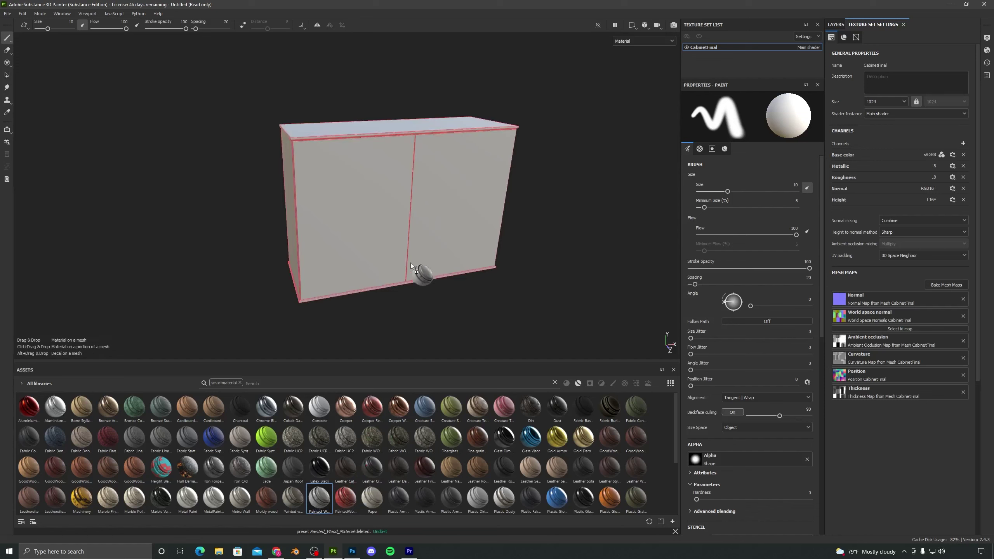
pyautogui.moveTo(387, 202)
pyautogui.mouseDown()
pyautogui.moveTo(396, 238)
pyautogui.moveTo(422, 258)
pyautogui.moveTo(511, 232)
pyautogui.moveTo(310, 232)
pyautogui.mouseUp()
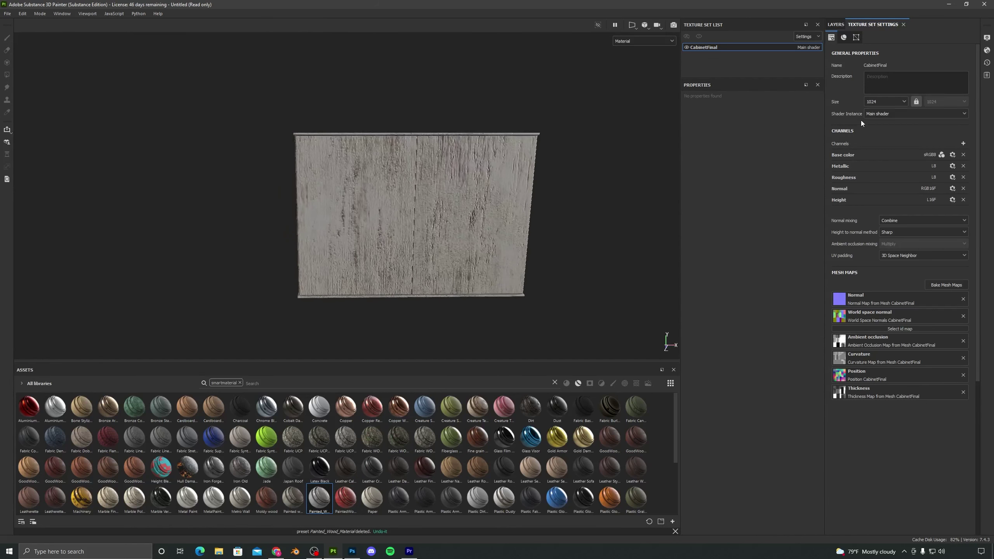
# Set the CabinetFinal texture set size to 2048.
pyautogui.click(891, 101)
pyautogui.click(879, 150)
pyautogui.keyDown('alt'); pyautogui.moveTo(380, 232); pyautogui.dragTo(419, 231); pyautogui.keyUp('alt')
# Delete the empty Layer 1 from the layer stack and expand the Painted_Wood_Material folder.
pyautogui.click(835, 24)
pyautogui.keyDown('alt'); pyautogui.moveTo(306, 211); pyautogui.dragTo(452, 221); pyautogui.keyUp('alt')
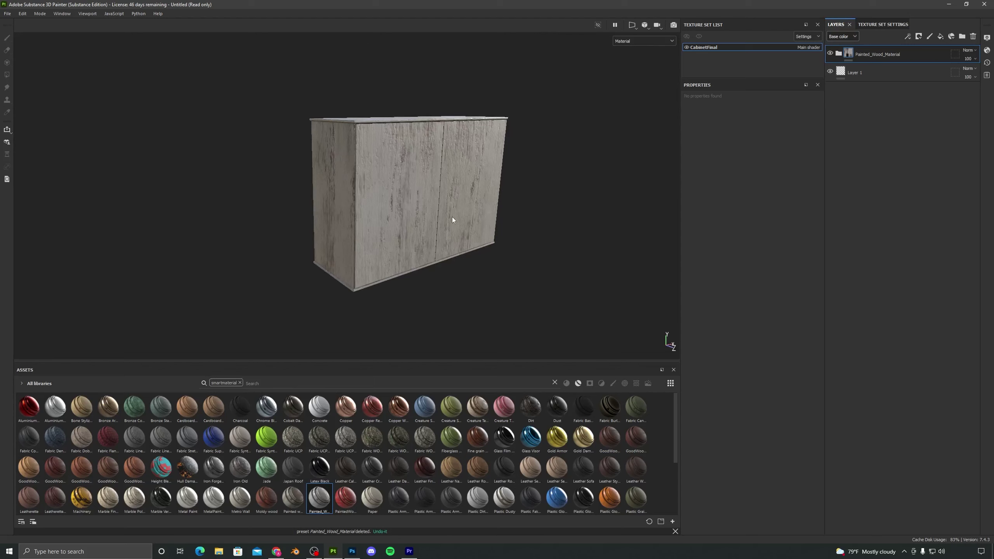
pyautogui.click(843, 71)
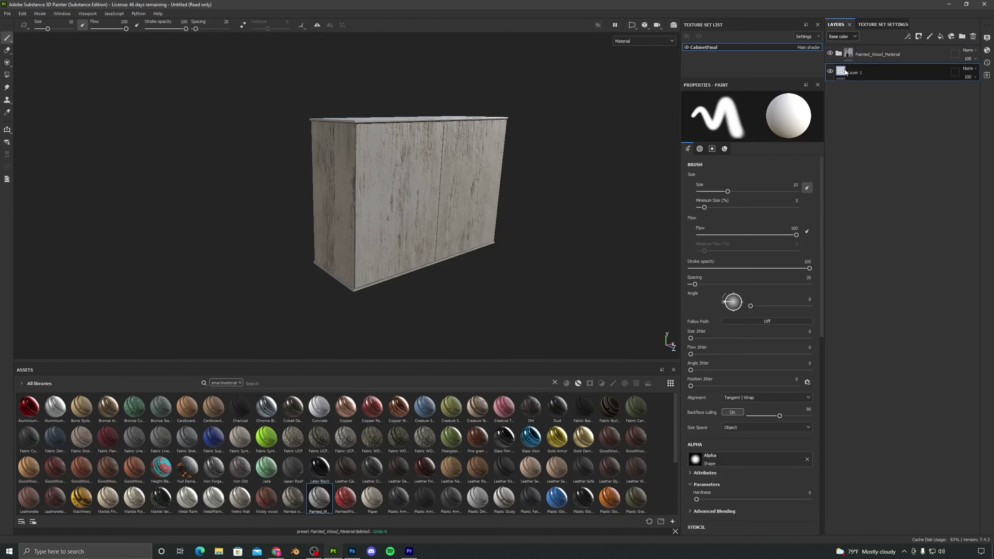
pyautogui.press('Delete')
pyautogui.click(838, 54)
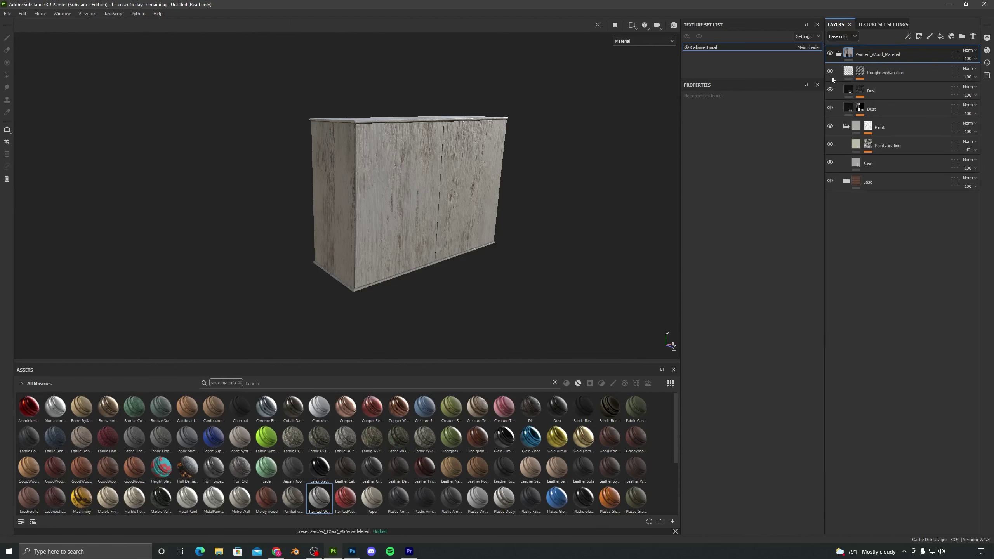
# Try balance values of 0.69 on Directional Noise 1 and 0.87 on Directional Noise 2 in the Paint folder's mask.
pyautogui.scroll(3, 410, 187)
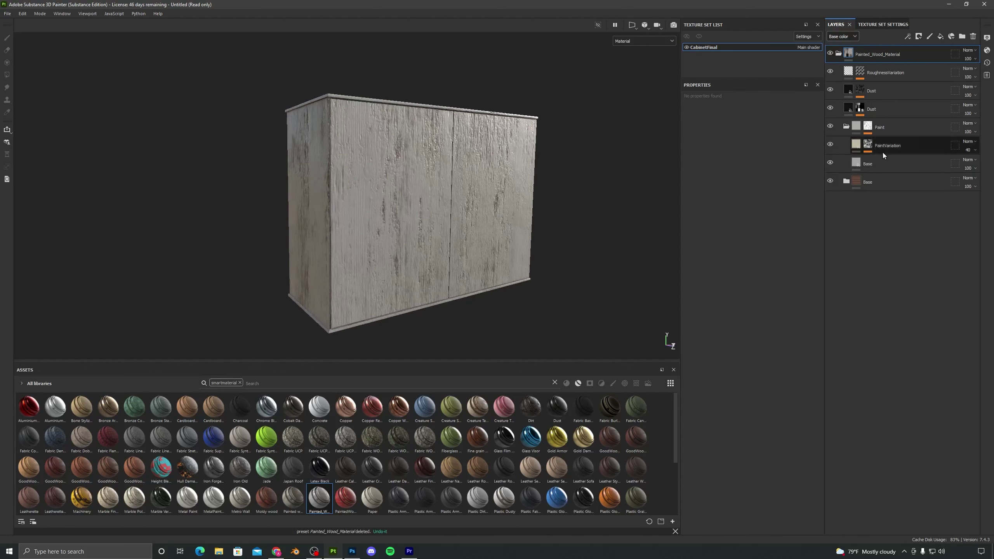
pyautogui.click(868, 127)
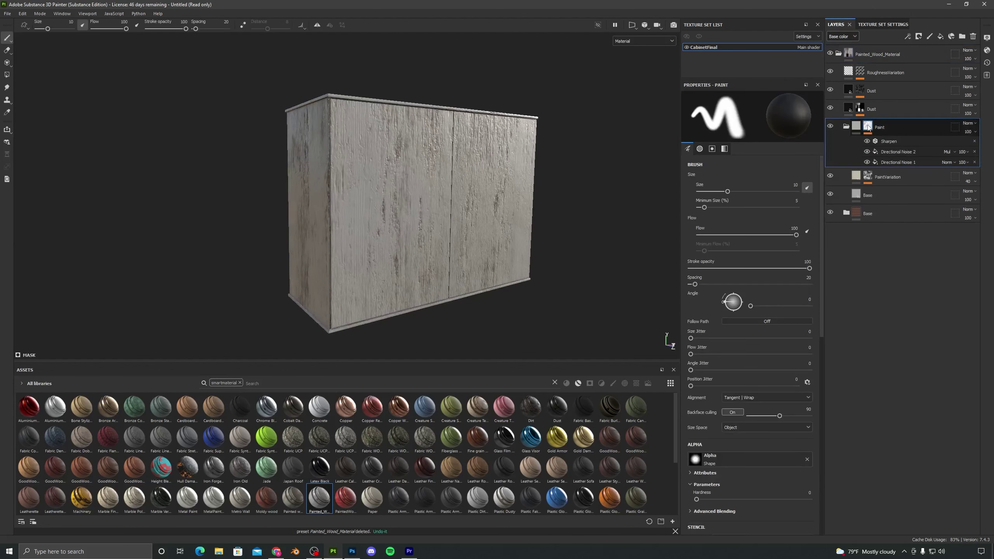
pyautogui.click(904, 161)
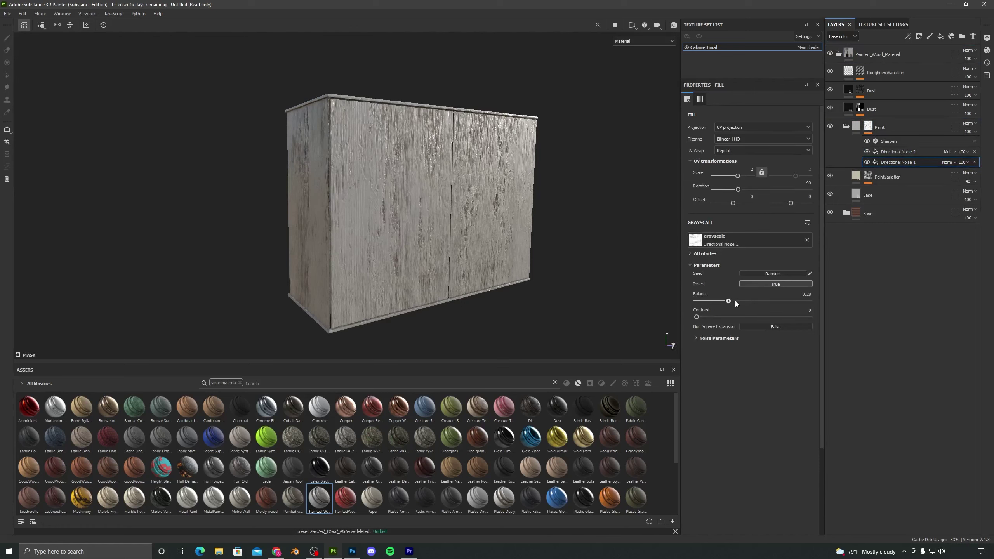
pyautogui.moveTo(735, 300); pyautogui.dragTo(785, 307)
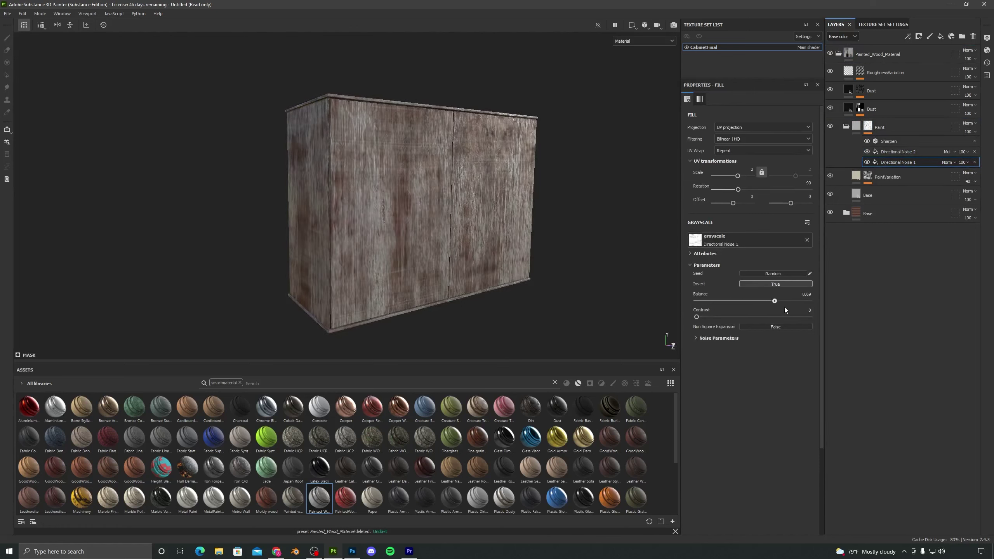
pyautogui.hotkey('ctrl', 'z')
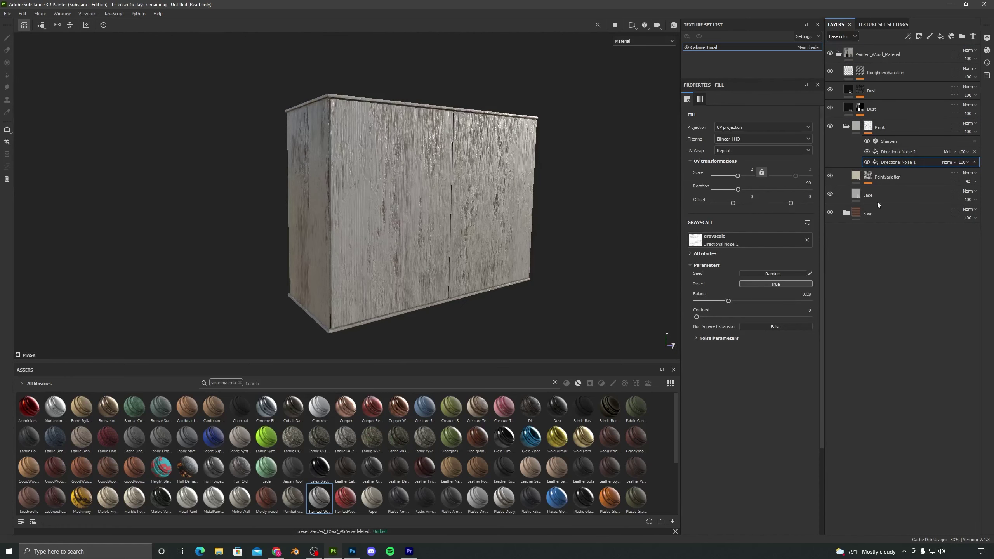
pyautogui.click(903, 151)
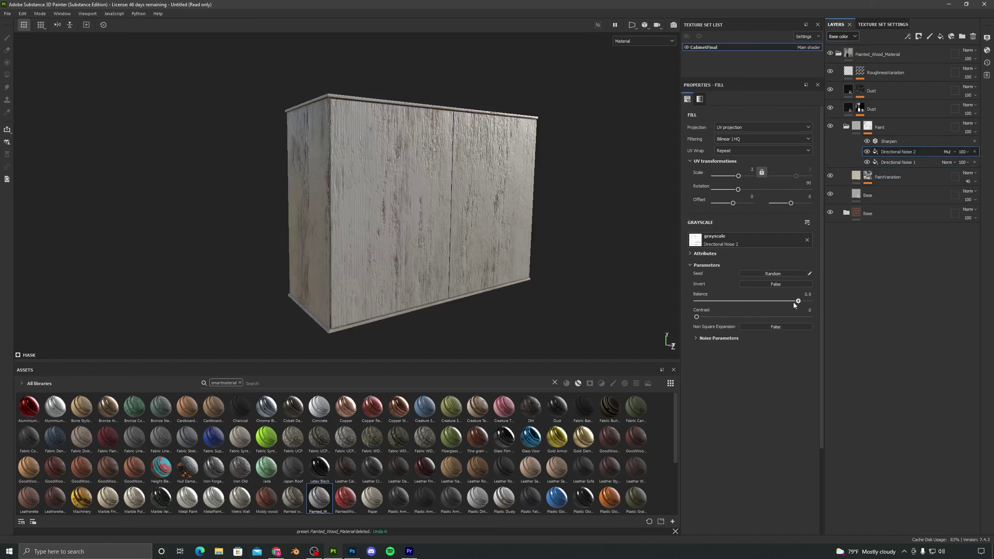
pyautogui.moveTo(762, 305); pyautogui.dragTo(795, 313)
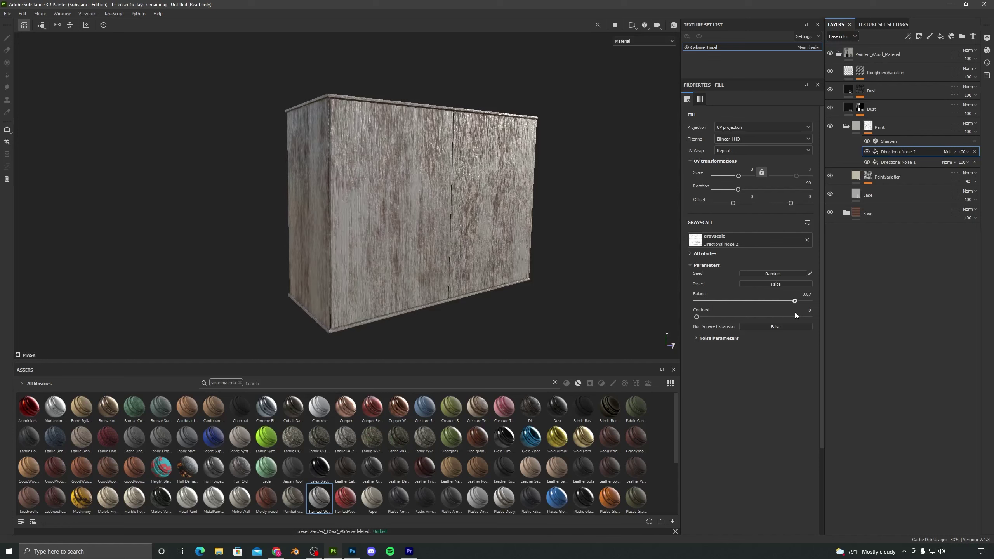
# Try other balance values for Directional Noise 2 and Clouds 2 in the upper Dust layer's mask.
pyautogui.click(863, 93)
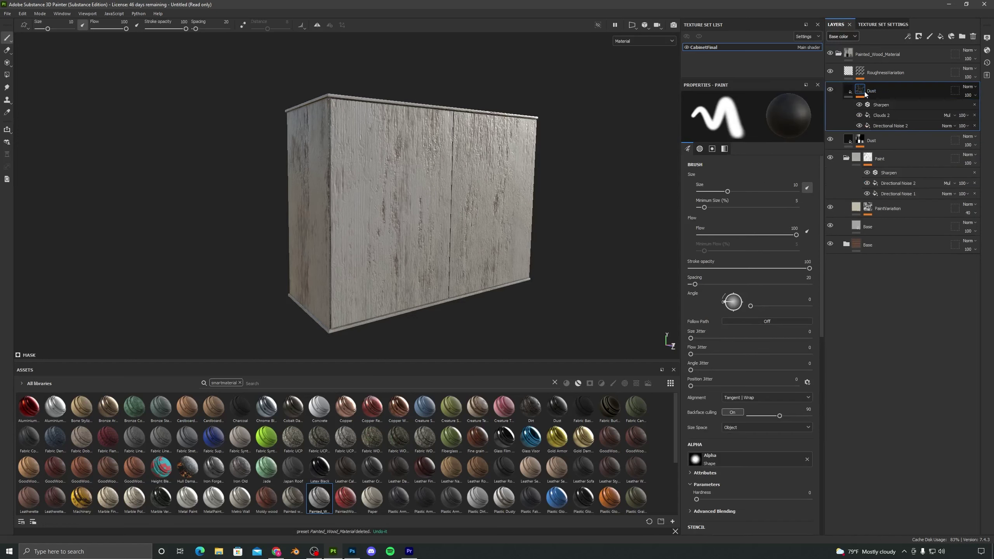
pyautogui.click(888, 125)
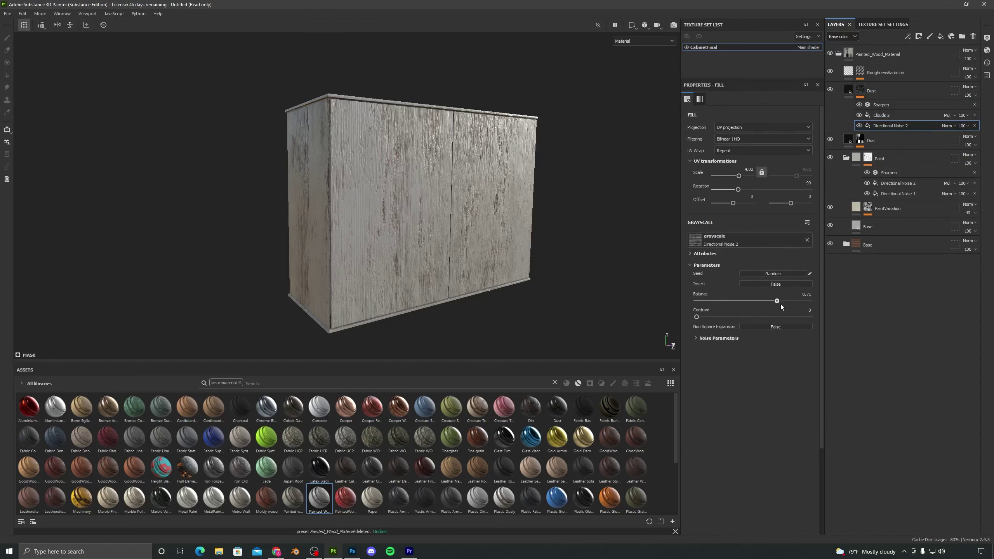
pyautogui.moveTo(792, 307); pyautogui.dragTo(797, 311)
pyautogui.hotkey('ctrl', 'z')
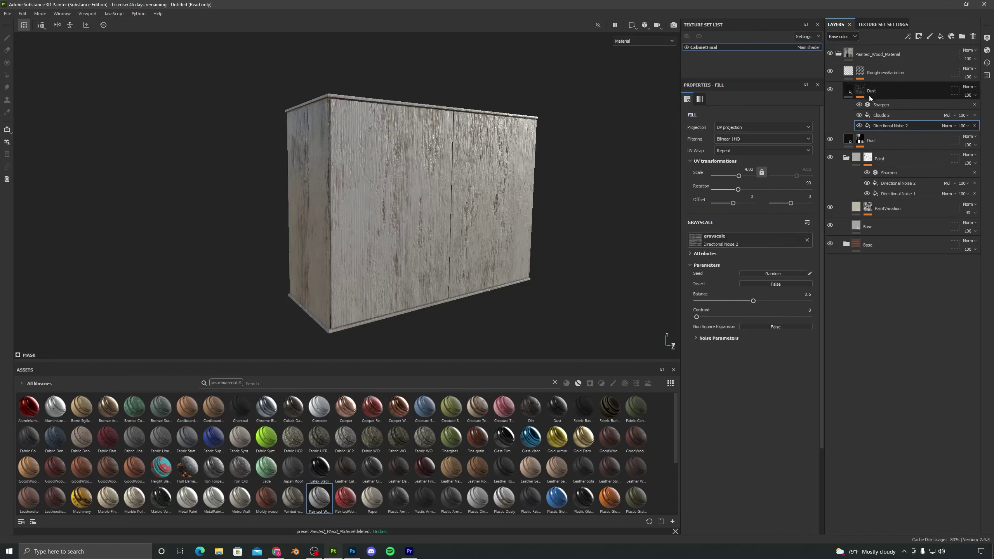
pyautogui.click(889, 116)
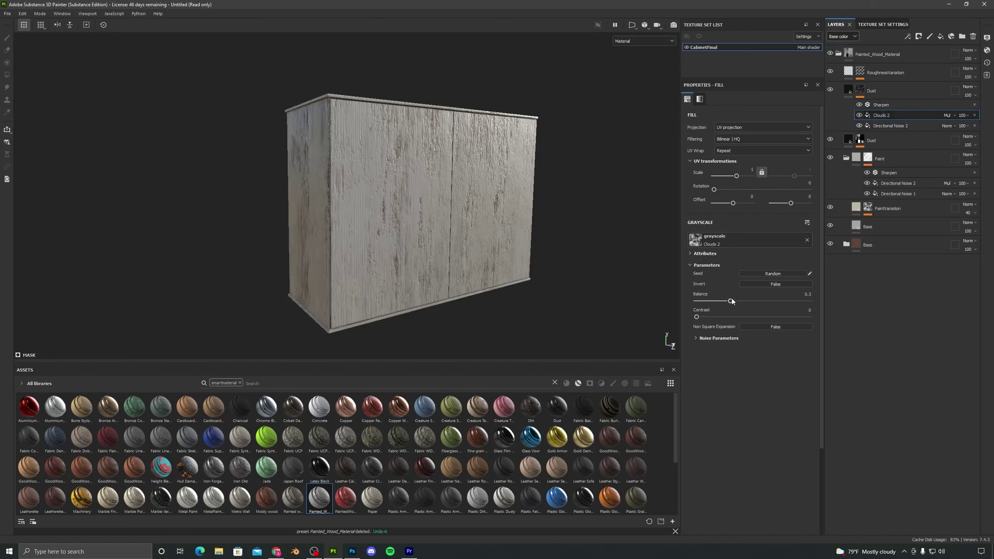
pyautogui.moveTo(749, 304); pyautogui.dragTo(781, 305)
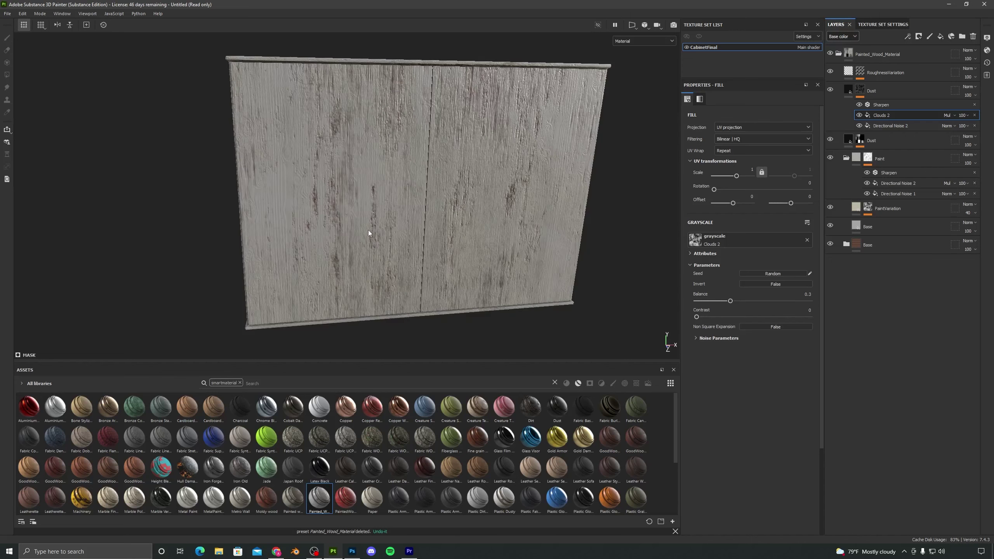
# Hide Directional Noise 2 in the Paint folder's mask and set the balance of Directional Noise 1 to 0.
pyautogui.keyDown('alt'); pyautogui.moveTo(368, 230); pyautogui.dragTo(413, 215); pyautogui.keyUp('alt')
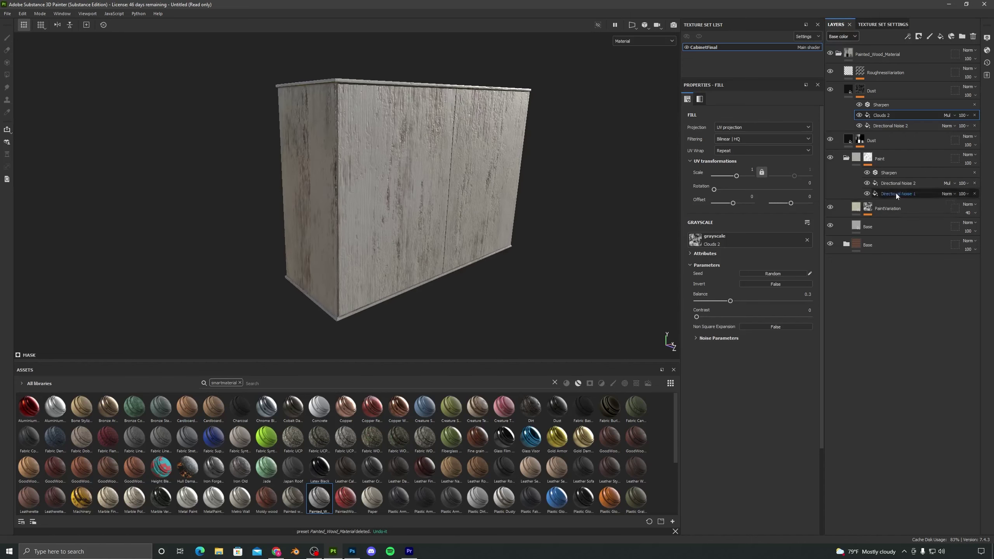
pyautogui.click(867, 183)
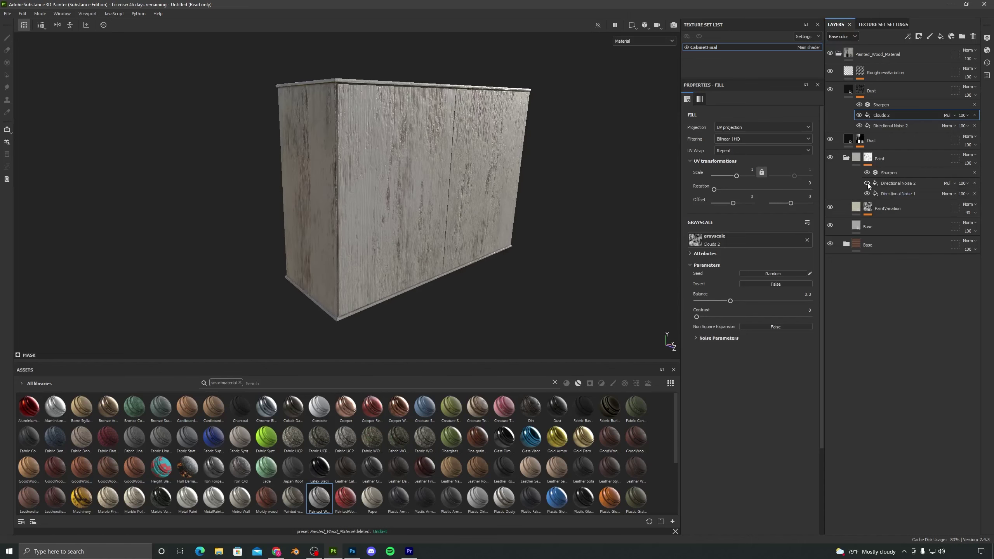
pyautogui.click(898, 194)
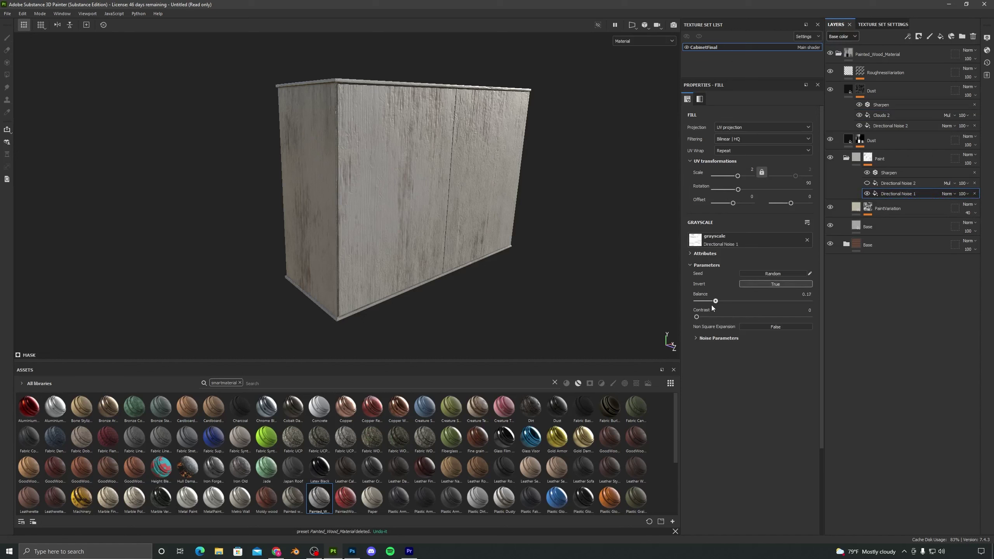
pyautogui.moveTo(712, 307); pyautogui.dragTo(696, 310)
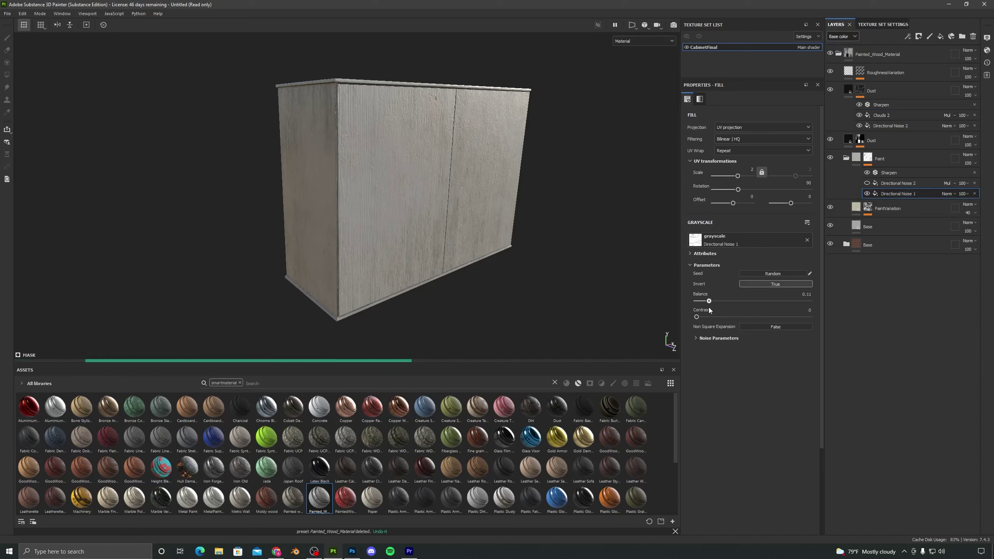
pyautogui.keyDown('alt'); pyautogui.moveTo(431, 324); pyautogui.dragTo(433, 226); pyautogui.keyUp('alt')
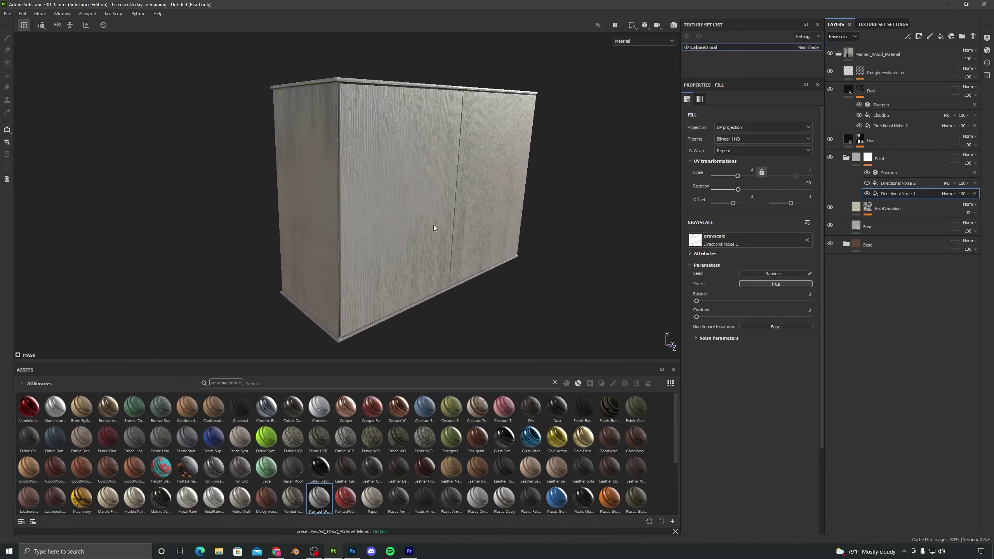
# Set the UV scale of the Wood 01 fill in the Wood Knots layer's mask, inside the Base folder, to 7.
pyautogui.click(847, 244)
pyautogui.click(868, 264)
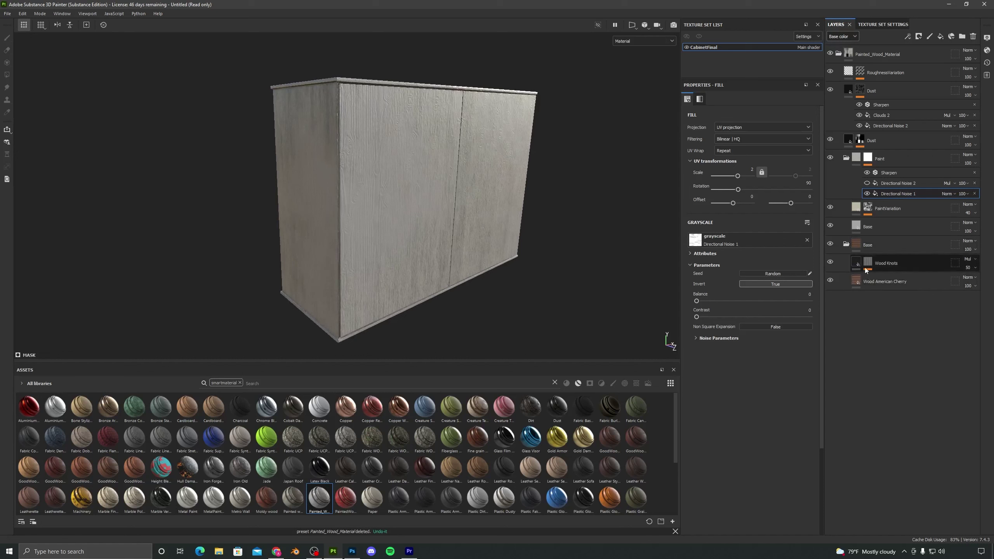
pyautogui.click(889, 279)
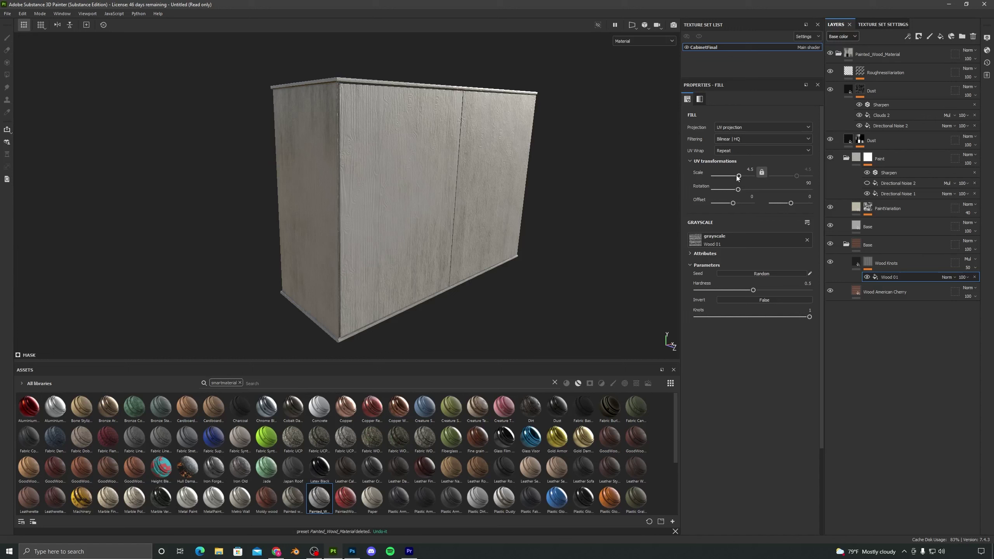
pyautogui.moveTo(745, 176); pyautogui.dragTo(757, 179)
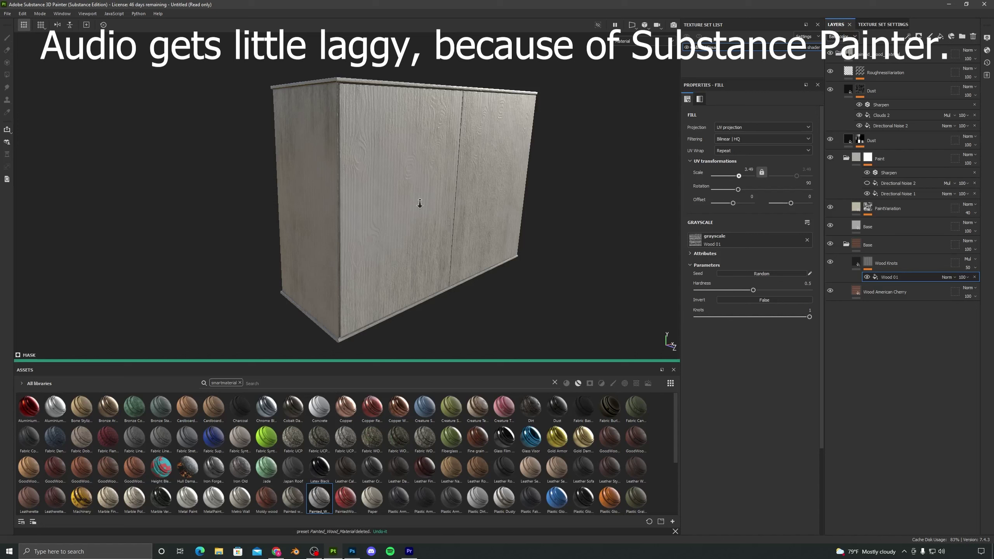
pyautogui.keyDown('alt'); pyautogui.moveTo(420, 204); pyautogui.dragTo(468, 208, button='right'); pyautogui.keyUp('alt')
pyautogui.moveTo(739, 176); pyautogui.dragTo(740, 175)
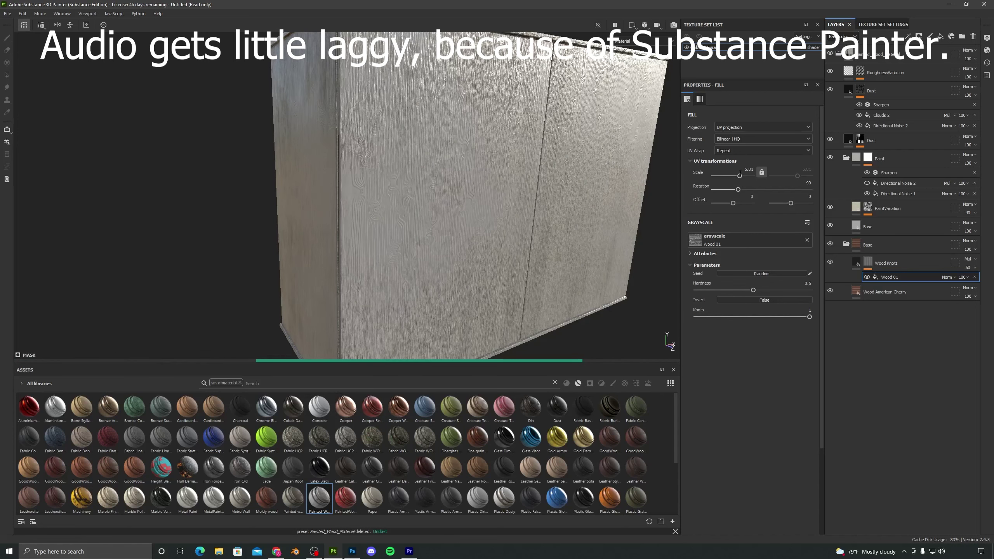
pyautogui.doubleClick(740, 174)
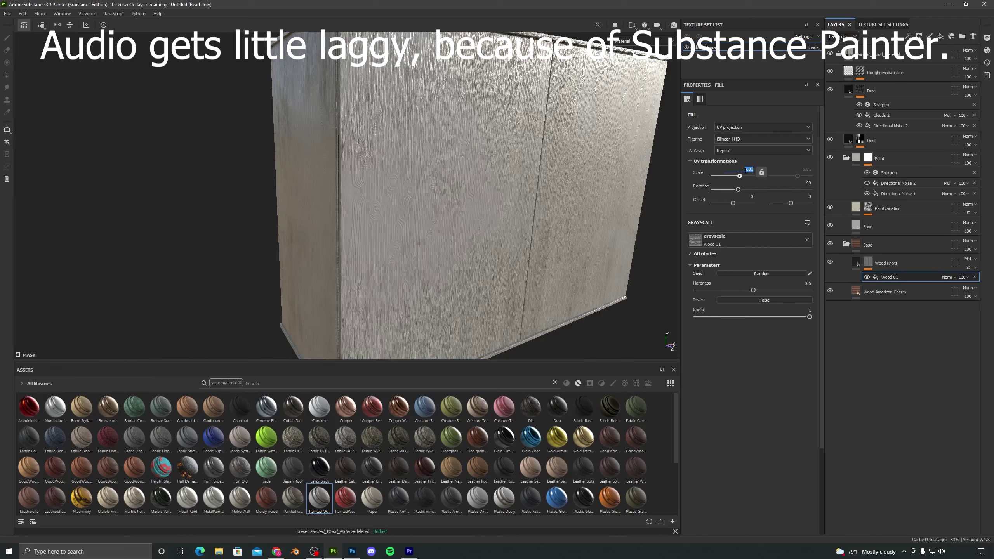
pyautogui.write('7')
pyautogui.press('Return')
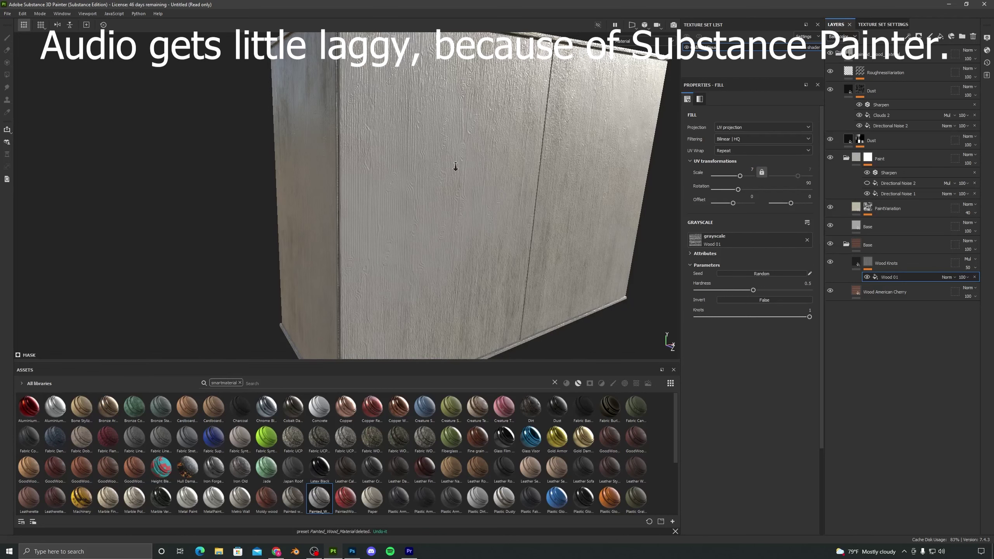
# Examine the adjusted paint on the cabinet from several sides and open the texture set settings.
pyautogui.scroll(-4, 482, 203)
pyautogui.keyDown('alt'); pyautogui.moveTo(510, 239); pyautogui.dragTo(375, 251); pyautogui.keyUp('alt')
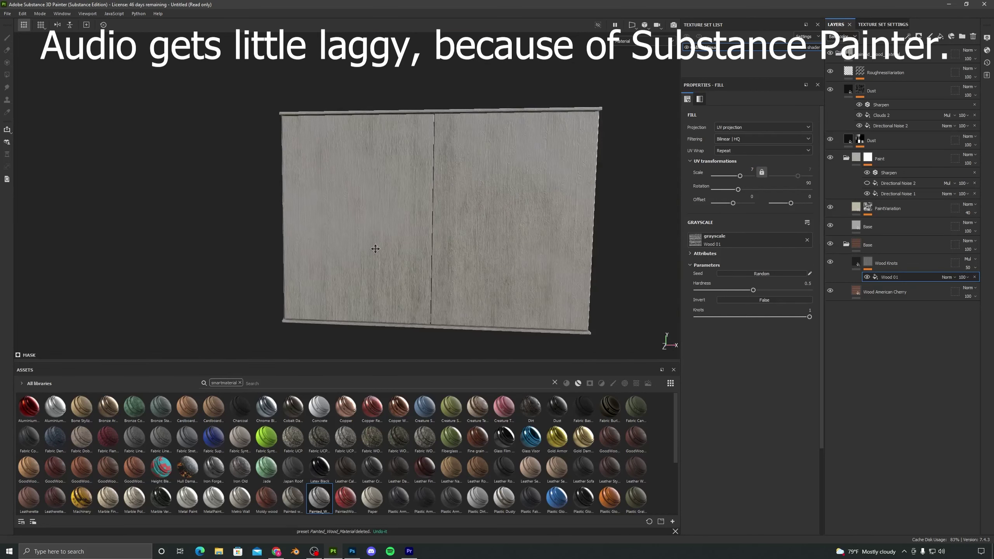
pyautogui.keyDown('alt'); pyautogui.moveTo(366, 248); pyautogui.dragTo(347, 250, button='middle'); pyautogui.keyUp('alt')
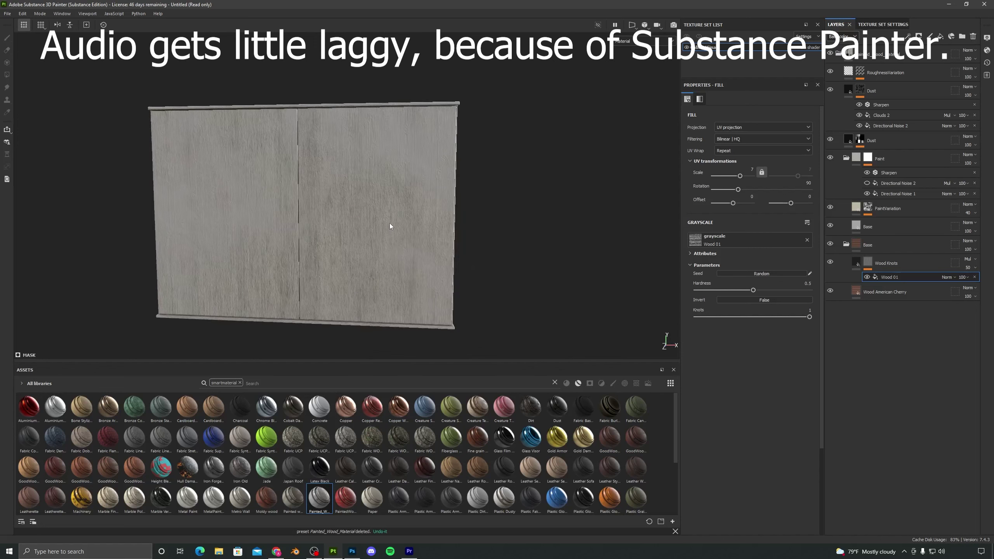
pyautogui.keyDown('alt'); pyautogui.moveTo(390, 224); pyautogui.dragTo(295, 230); pyautogui.keyUp('alt')
pyautogui.keyDown('alt'); pyautogui.moveTo(295, 229); pyautogui.dragTo(390, 216, button='middle'); pyautogui.keyUp('alt')
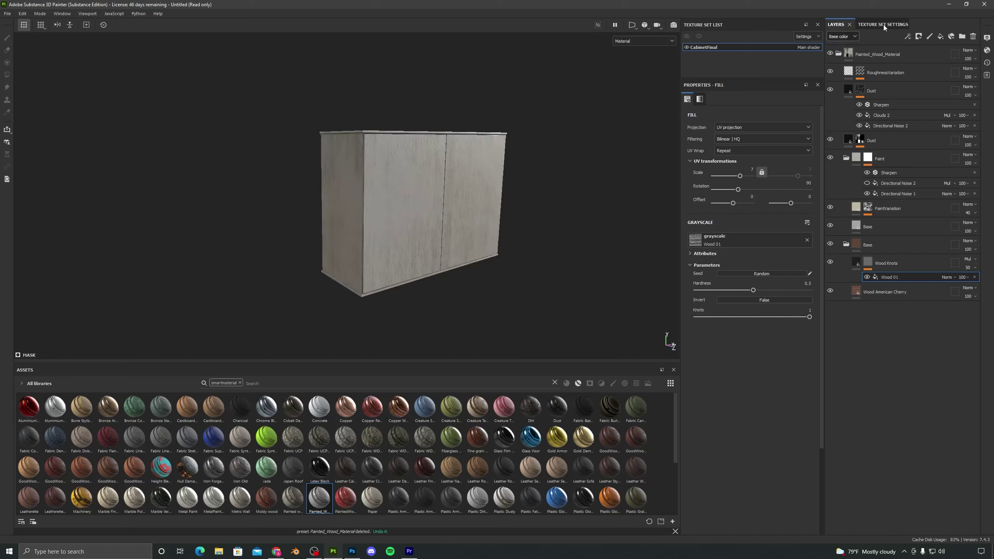
pyautogui.click(884, 26)
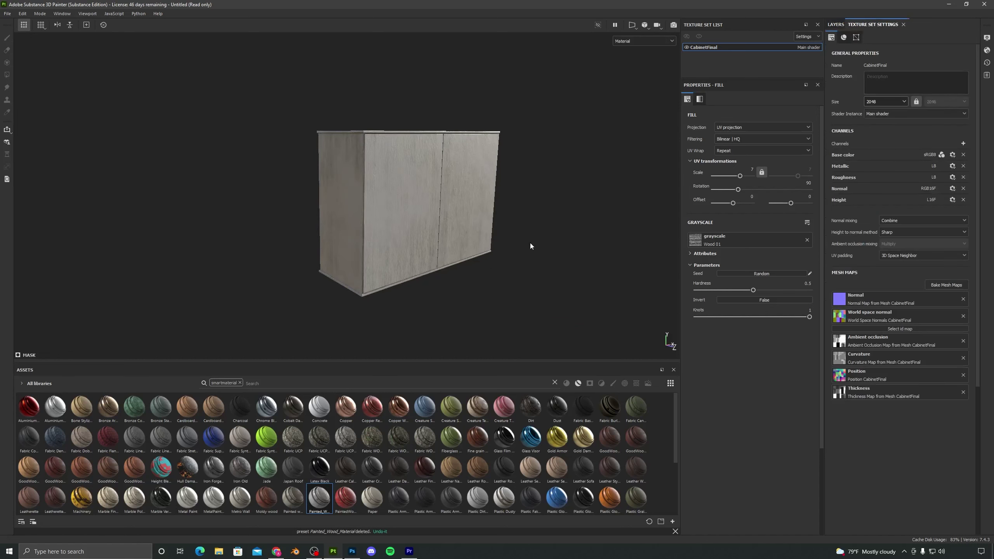
# Examine the painted wood grain on the cabinet up close from several angles and return to the layer stack.
pyautogui.keyDown('alt'); pyautogui.moveTo(465, 206); pyautogui.dragTo(360, 234); pyautogui.keyUp('alt')
pyautogui.keyDown('alt'); pyautogui.moveTo(463, 204); pyautogui.dragTo(372, 189, button='middle'); pyautogui.keyUp('alt')
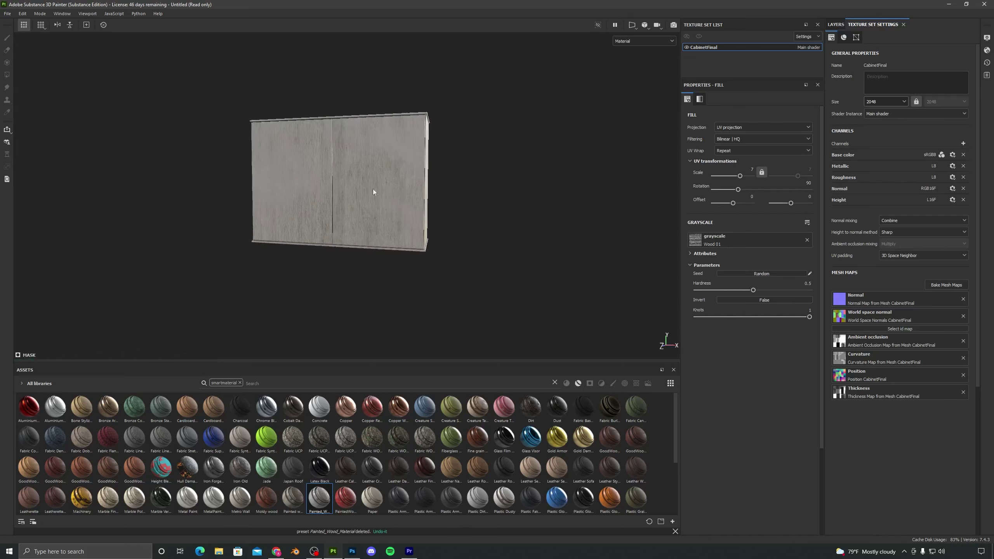
pyautogui.scroll(3, 372, 189)
pyautogui.keyDown('alt'); pyautogui.moveTo(329, 190); pyautogui.dragTo(345, 211); pyautogui.keyUp('alt')
pyautogui.keyDown('alt'); pyautogui.moveTo(344, 211); pyautogui.dragTo(361, 228, button='middle'); pyautogui.keyUp('alt')
pyautogui.scroll(1, 324, 215)
pyautogui.keyDown('alt'); pyautogui.moveTo(324, 215); pyautogui.dragTo(349, 214); pyautogui.keyUp('alt')
pyautogui.keyDown('alt'); pyautogui.moveTo(349, 214); pyautogui.dragTo(410, 201, button='middle'); pyautogui.keyUp('alt')
pyautogui.click(836, 25)
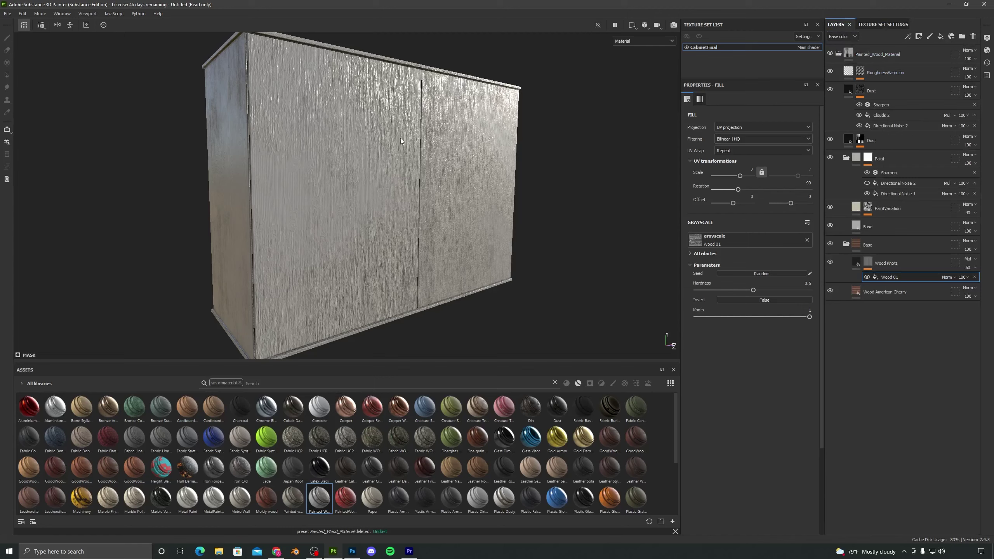
pyautogui.moveTo(450, 145)
pyautogui.keyDown('alt'); pyautogui.mouseDown()
pyautogui.moveTo(450, 189)
pyautogui.moveTo(490, 206)
pyautogui.moveTo(548, 207)
pyautogui.mouseUp(); pyautogui.keyUp('alt')
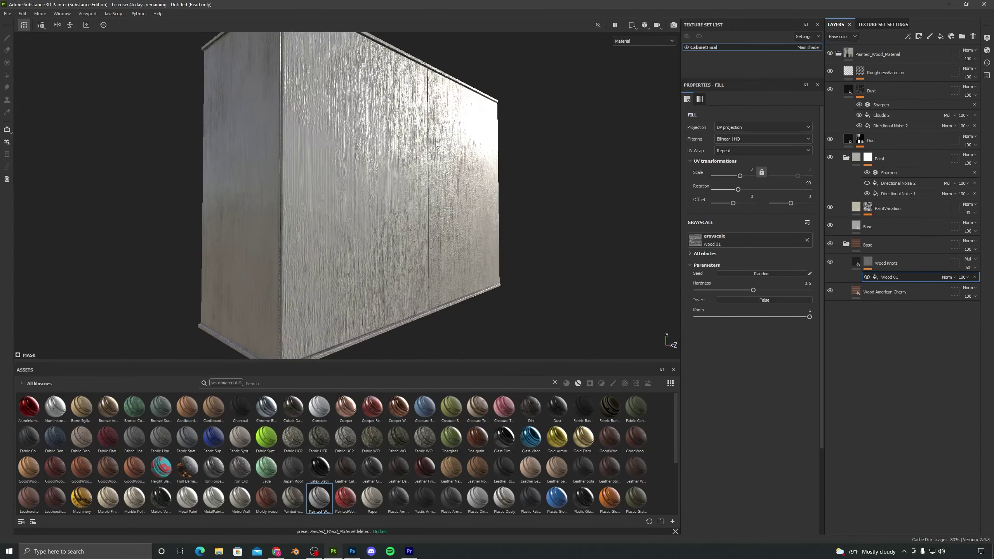
# Compare the cabinet with and without the Sharpen filter in the upper Dust layer's mask.
pyautogui.click(859, 105)
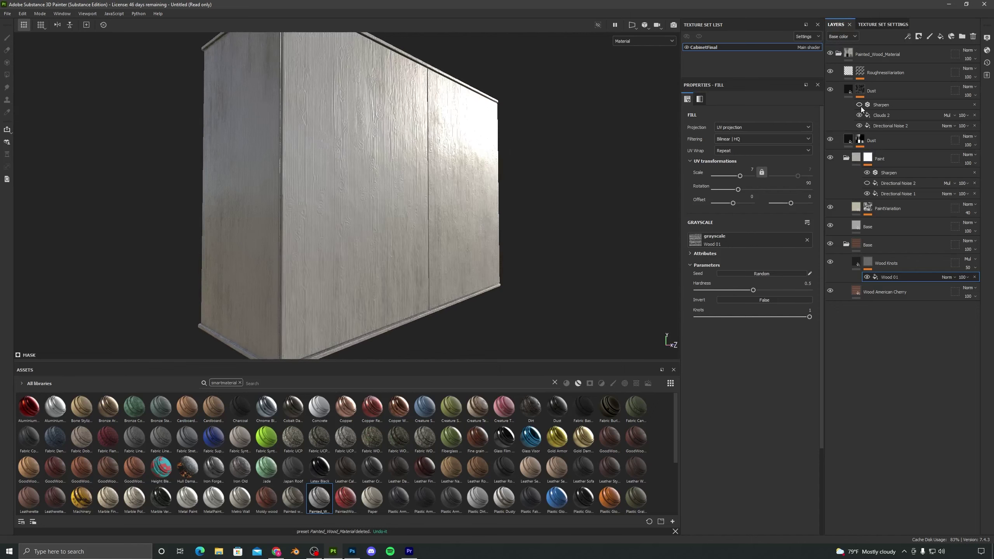
pyautogui.click(862, 106)
pyautogui.keyDown('alt'); pyautogui.moveTo(521, 250); pyautogui.dragTo(515, 213); pyautogui.keyUp('alt')
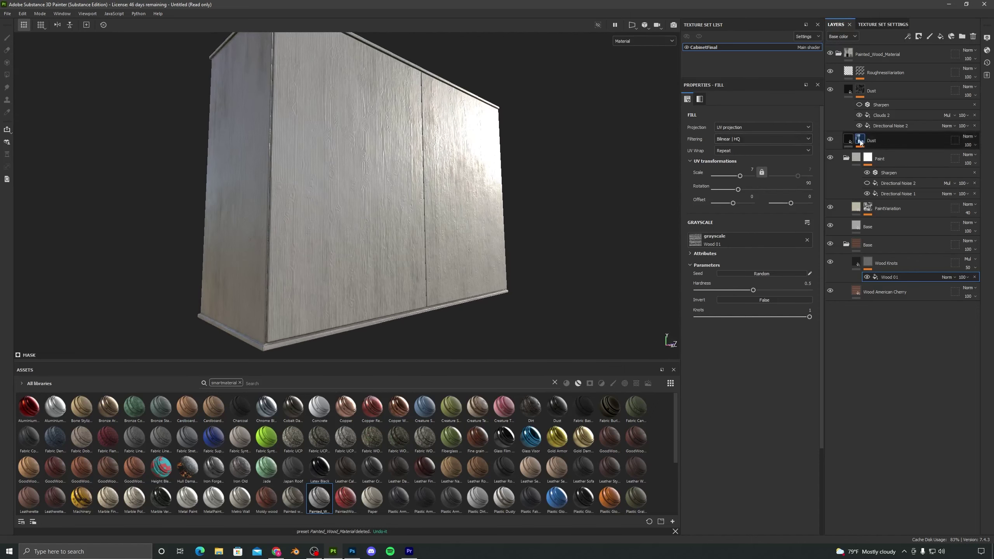
pyautogui.click(859, 104)
pyautogui.click(859, 104)
pyautogui.click(859, 104)
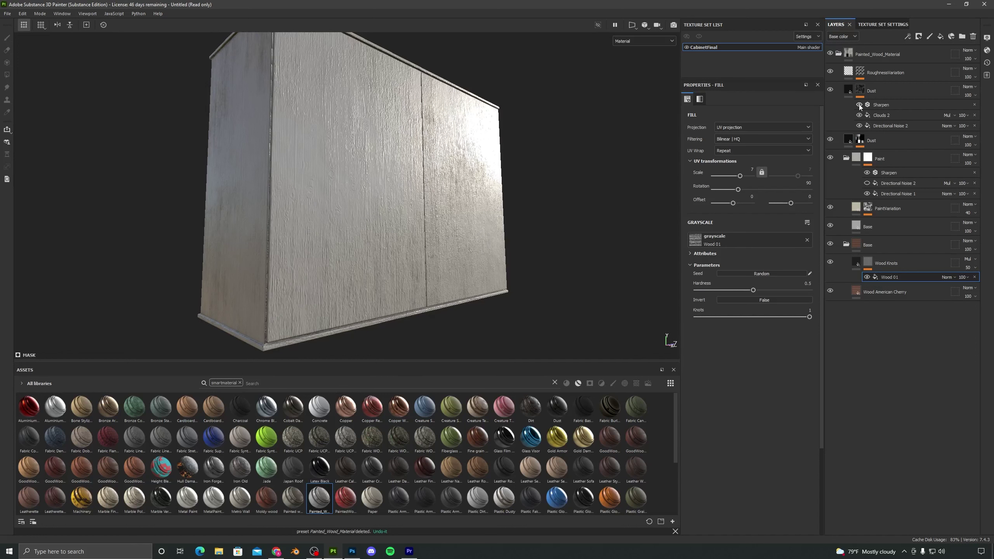
# Set the intensity of the Sharpen filter in the upper Dust layer's mask to 1.
pyautogui.click(882, 104)
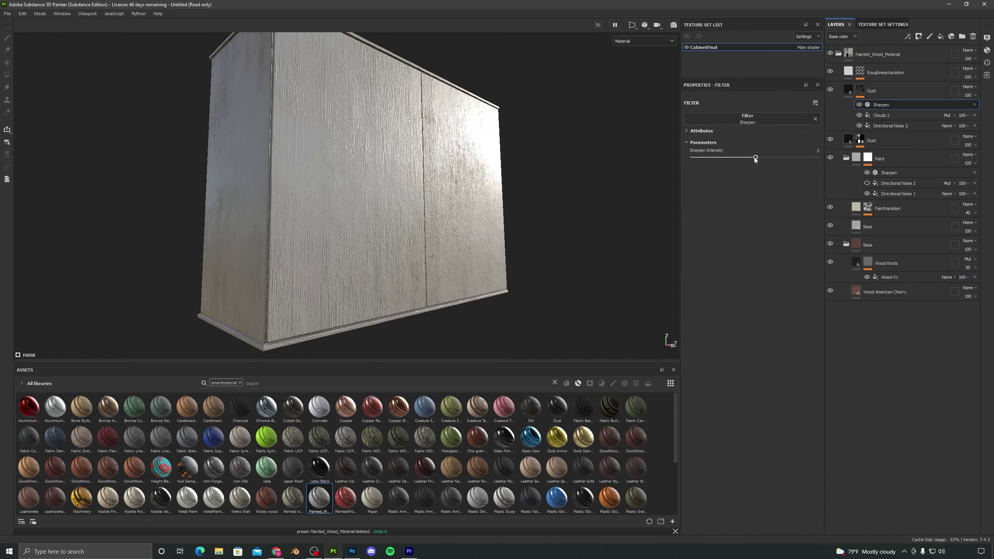
pyautogui.click(712, 158)
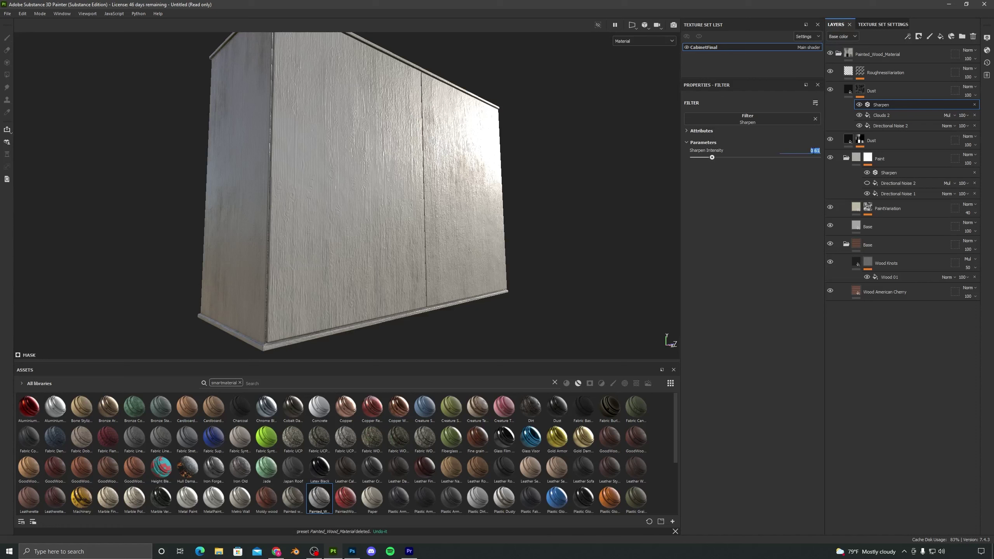
pyautogui.write('1')
pyautogui.press('Return')
pyautogui.keyDown('alt'); pyautogui.moveTo(353, 220); pyautogui.dragTo(508, 181); pyautogui.keyUp('alt')
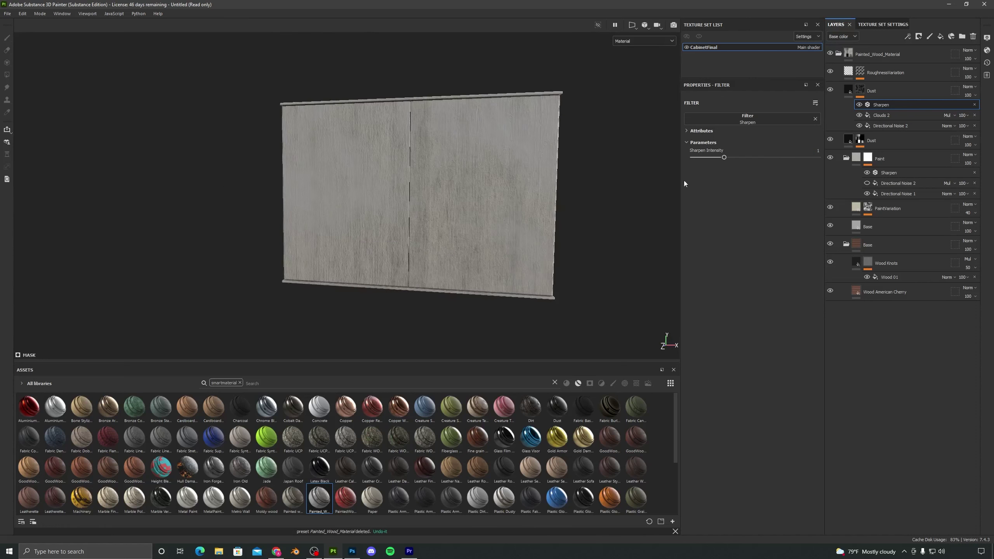
# Try a balance of 0.03 for Clouds 2 in the upper Dust layer's mask and set it to 0.3.
pyautogui.click(886, 114)
pyautogui.moveTo(731, 300); pyautogui.dragTo(699, 301)
pyautogui.keyDown('alt'); pyautogui.moveTo(448, 306); pyautogui.dragTo(423, 227); pyautogui.keyUp('alt')
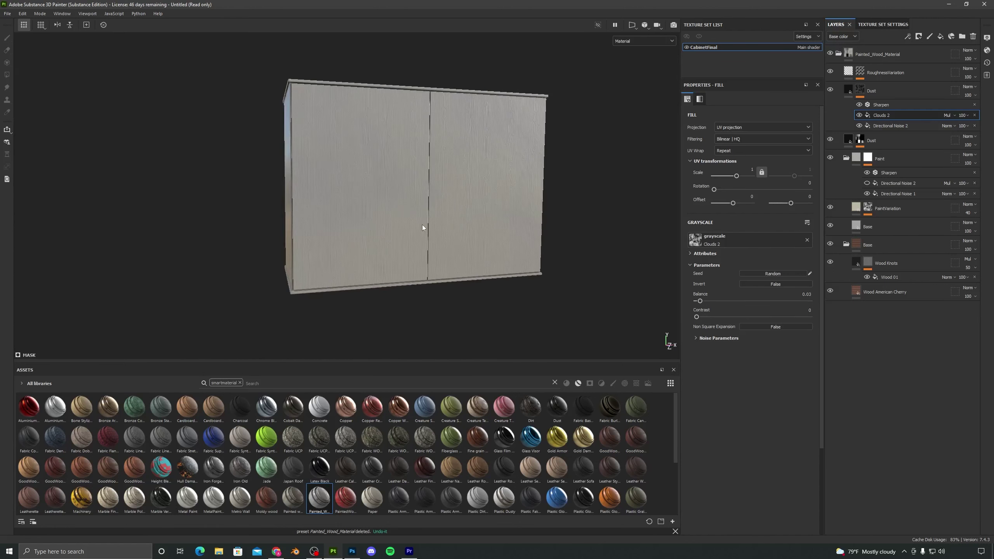
pyautogui.moveTo(702, 302); pyautogui.dragTo(730, 305)
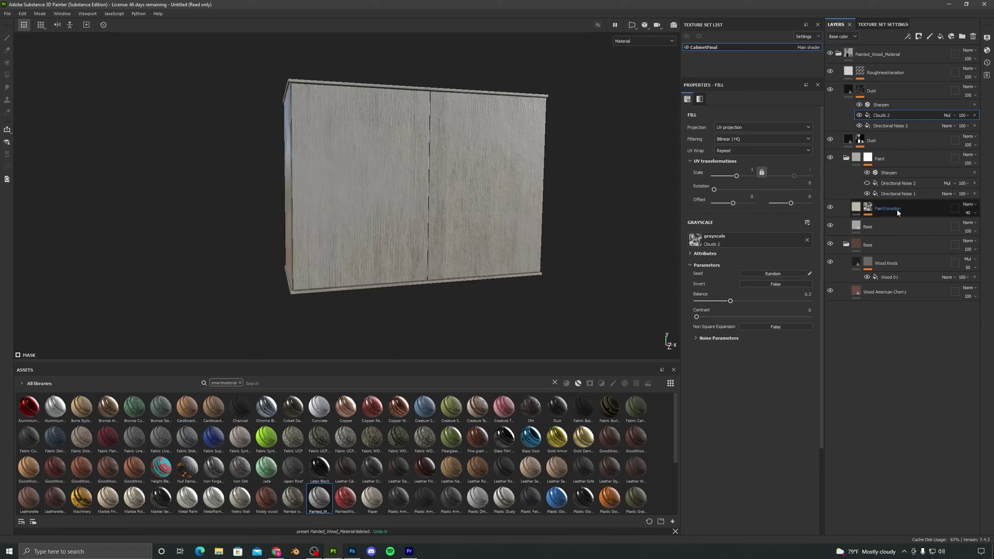
# Show Directional Noise 2 in the Paint folder's mask and set that mask's Sharpen intensity to 0.
pyautogui.click(866, 183)
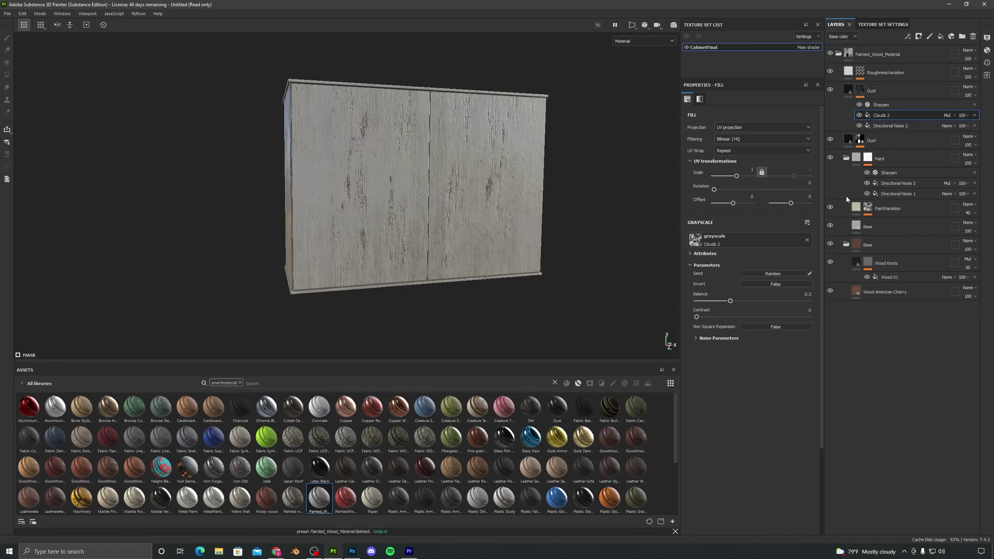
pyautogui.moveTo(497, 227)
pyautogui.keyDown('alt'); pyautogui.mouseDown()
pyautogui.moveTo(538, 225)
pyautogui.moveTo(501, 229)
pyautogui.mouseUp(); pyautogui.keyUp('alt')
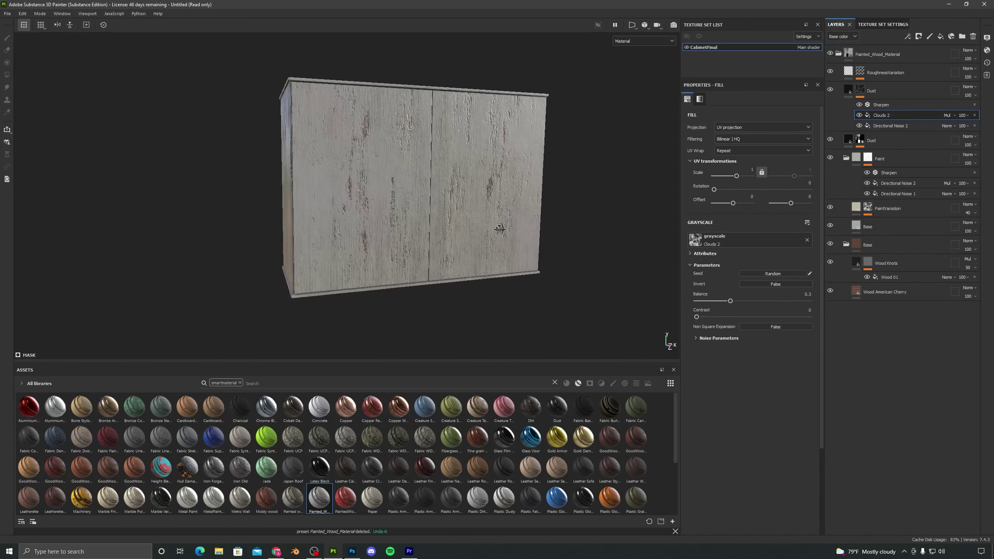
pyautogui.click(886, 174)
pyautogui.moveTo(696, 158); pyautogui.dragTo(706, 158)
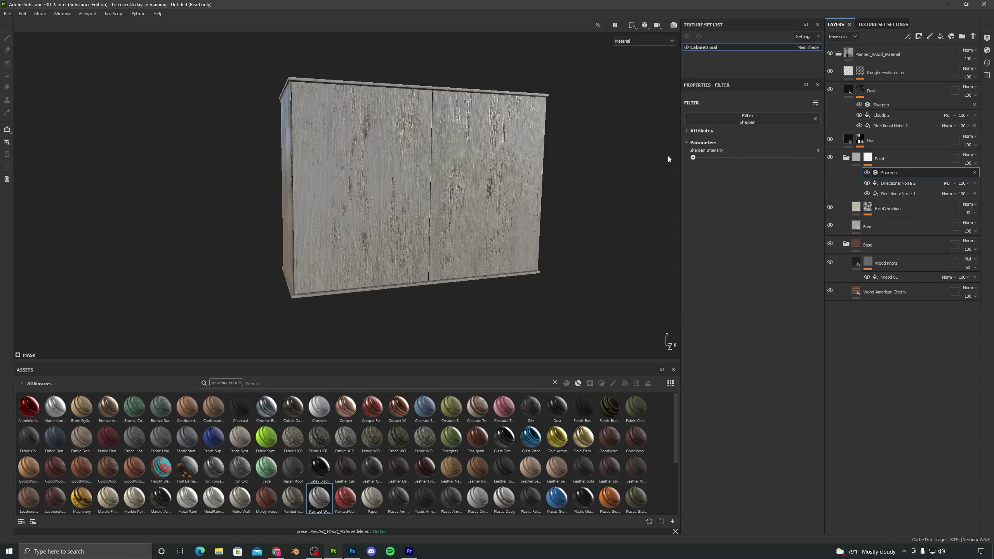
# Set the height of the Base fill and the PaintVariation fill in the Paint folder to 0.02.
pyautogui.click(856, 227)
pyautogui.click(795, 417)
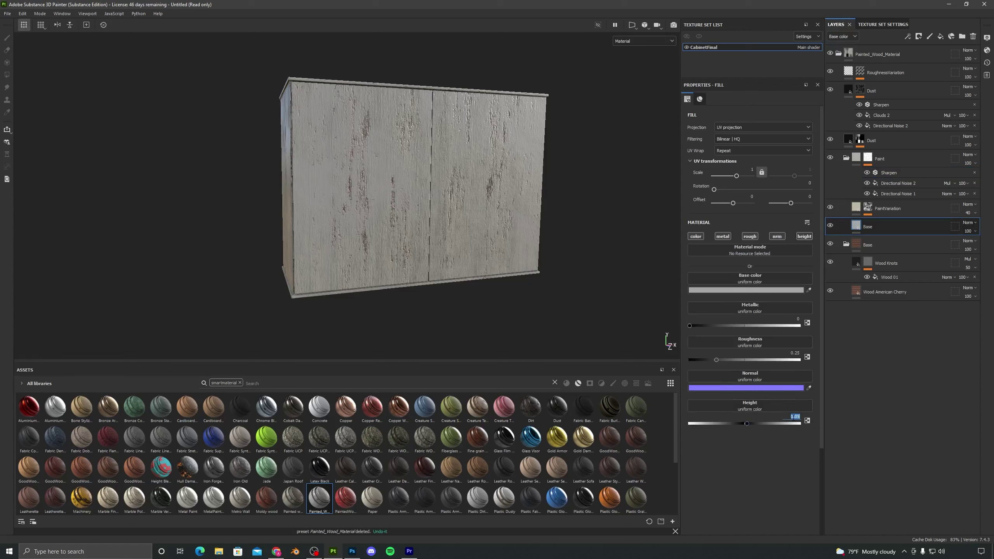
pyautogui.write('0.02')
pyautogui.click(855, 209)
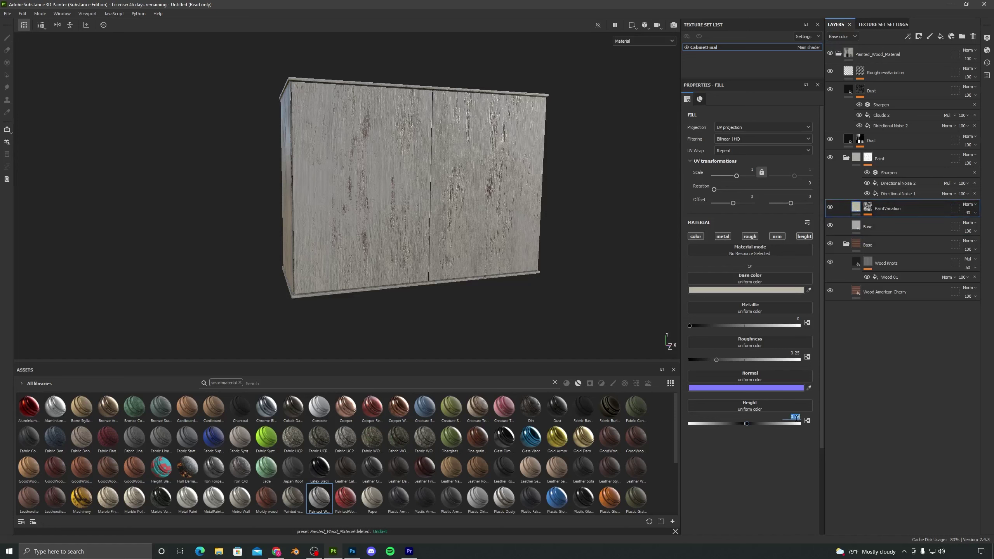
pyautogui.write('02')
pyautogui.press('Return')
pyautogui.keyDown('alt'); pyautogui.moveTo(417, 269); pyautogui.dragTo(531, 262); pyautogui.keyUp('alt')
# Set the balance of Directional Noise 1 in the Paint folder's mask to 0.2.
pyautogui.click(886, 193)
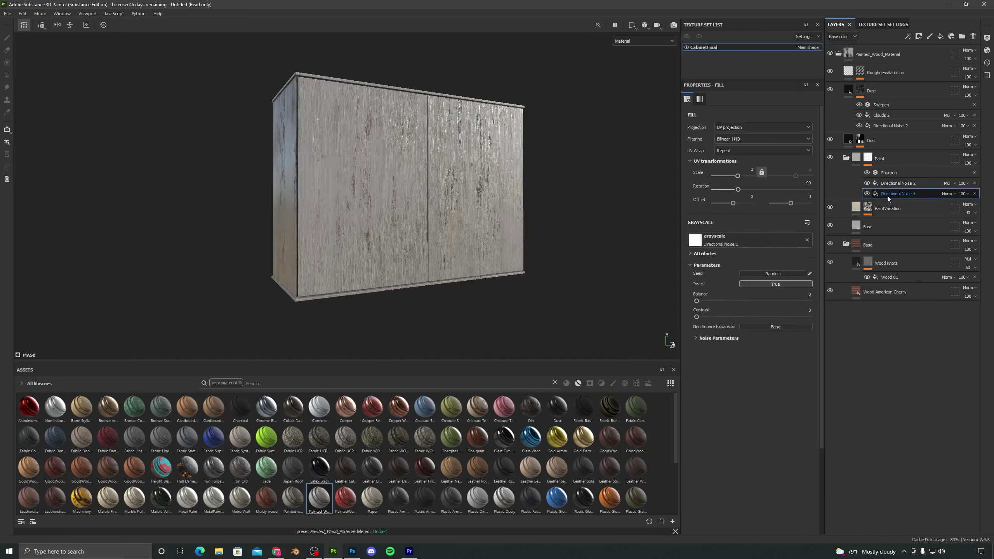
pyautogui.moveTo(716, 304)
pyautogui.mouseDown()
pyautogui.moveTo(733, 305)
pyautogui.moveTo(509, 258)
pyautogui.moveTo(354, 200)
pyautogui.moveTo(439, 243)
pyautogui.moveTo(284, 244)
pyautogui.moveTo(553, 244)
pyautogui.moveTo(379, 275)
pyautogui.moveTo(473, 193)
pyautogui.mouseUp()
pyautogui.keyDown('alt'); pyautogui.moveTo(430, 158); pyautogui.dragTo(318, 244); pyautogui.keyUp('alt')
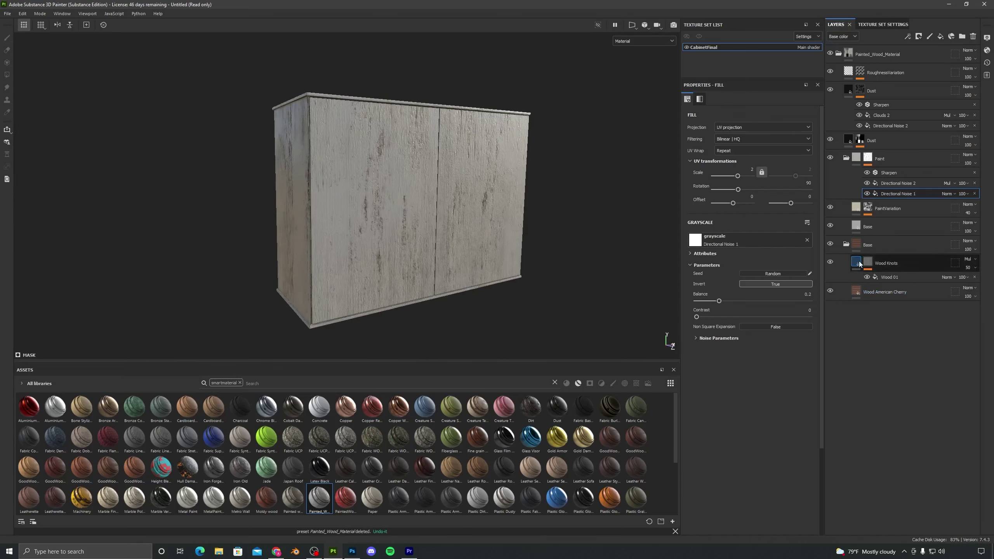
# Adjust the base color of the Base fill in the Paint folder to a light gray and check the cabinet from several sides.
pyautogui.click(873, 226)
pyautogui.click(748, 289)
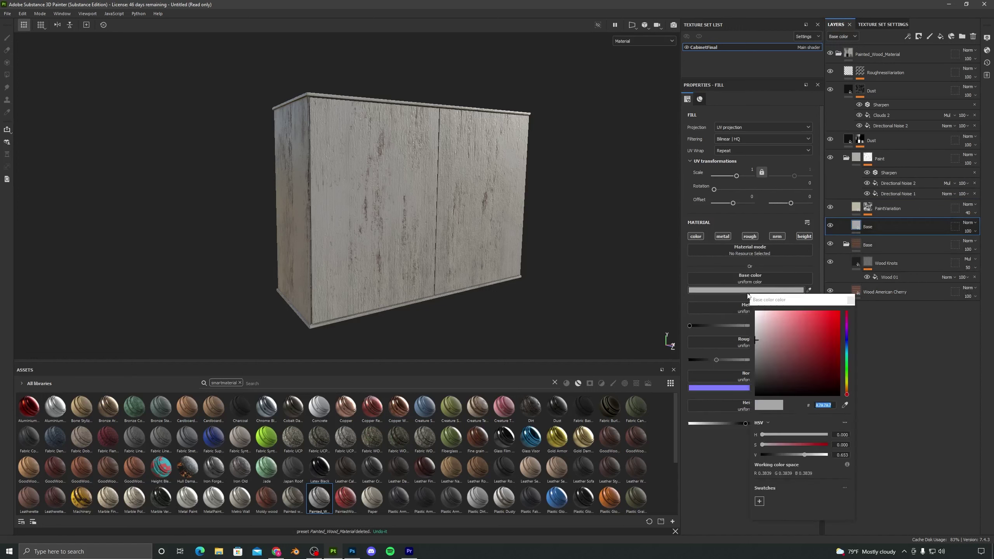
pyautogui.moveTo(772, 334)
pyautogui.mouseDown()
pyautogui.moveTo(803, 332)
pyautogui.moveTo(778, 362)
pyautogui.moveTo(761, 360)
pyautogui.moveTo(758, 333)
pyautogui.mouseUp()
pyautogui.click(850, 303)
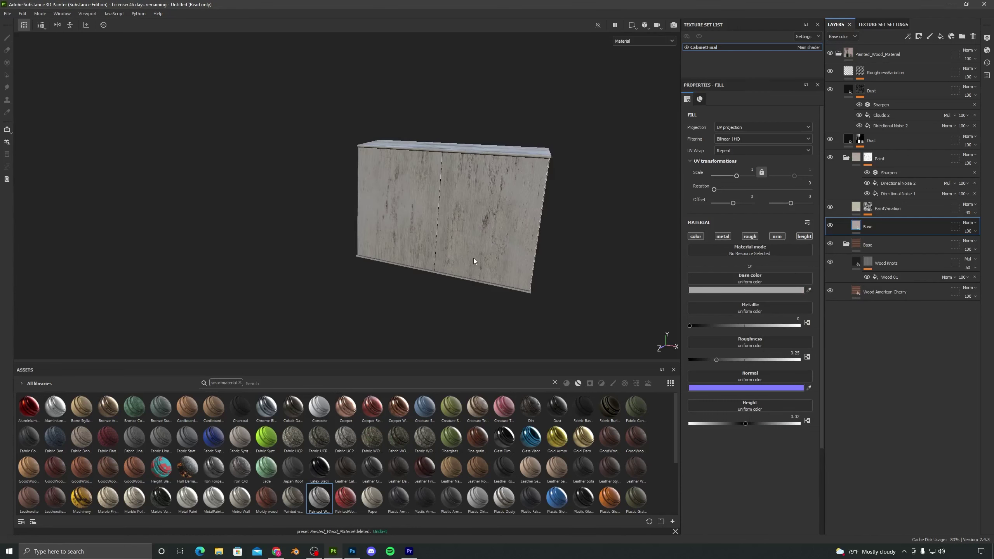
pyautogui.keyDown('alt'); pyautogui.moveTo(473, 261); pyautogui.dragTo(476, 207); pyautogui.keyUp('alt')
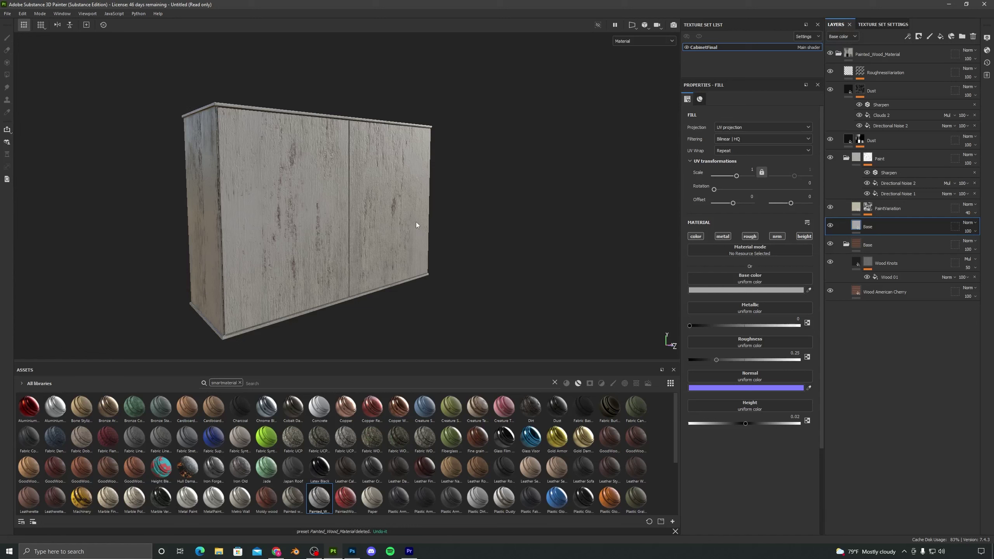
pyautogui.keyDown('alt'); pyautogui.moveTo(417, 222); pyautogui.dragTo(381, 205); pyautogui.keyUp('alt')
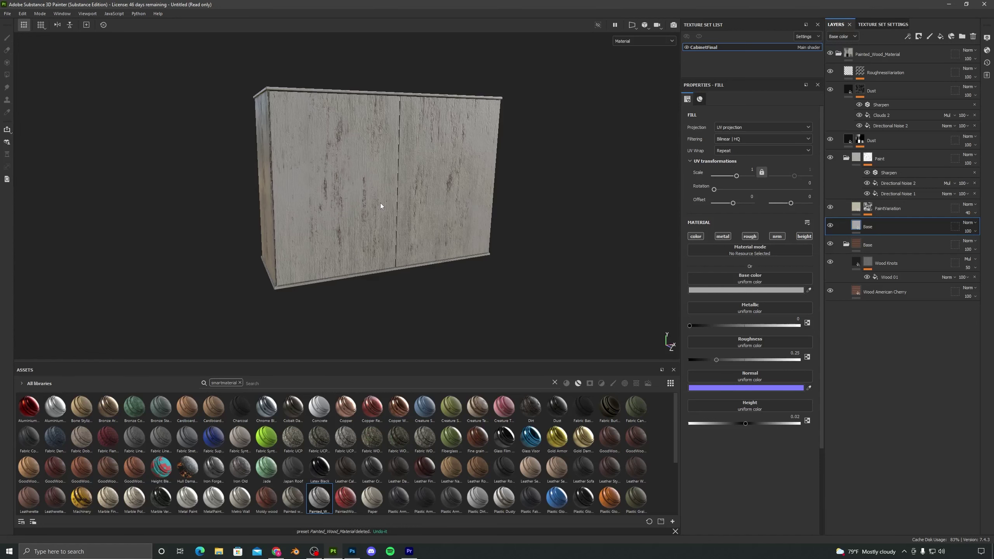